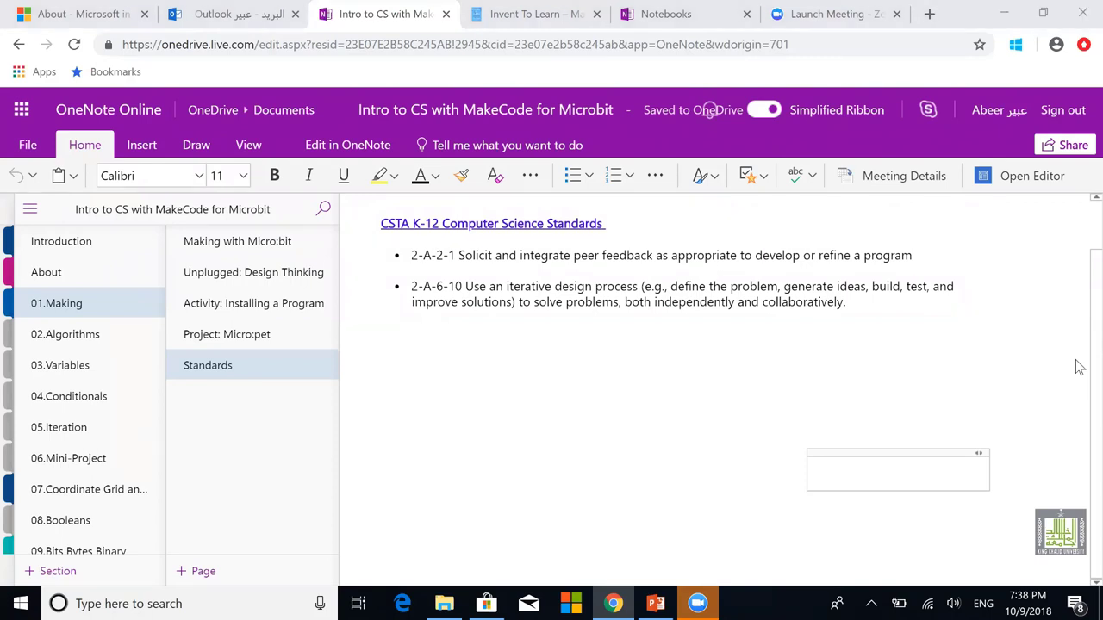
Step: Switch to the open OneNote Notebooks page and look through the list of own notebooks
click(716, 26)
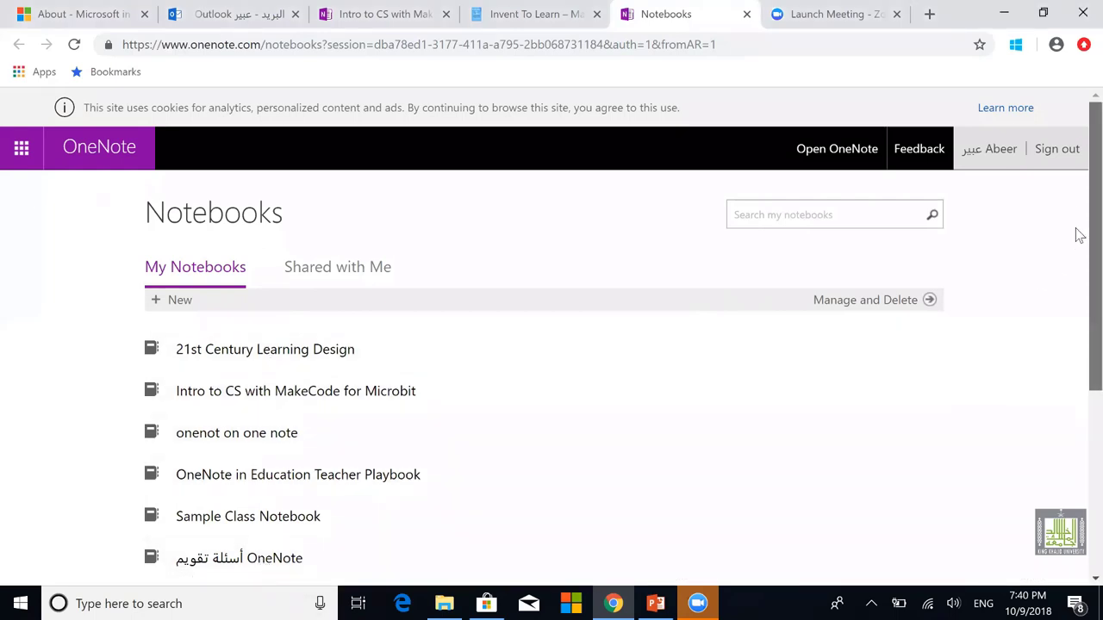
scroll(1077, 242, down, 2)
scroll(1077, 296, down, 5)
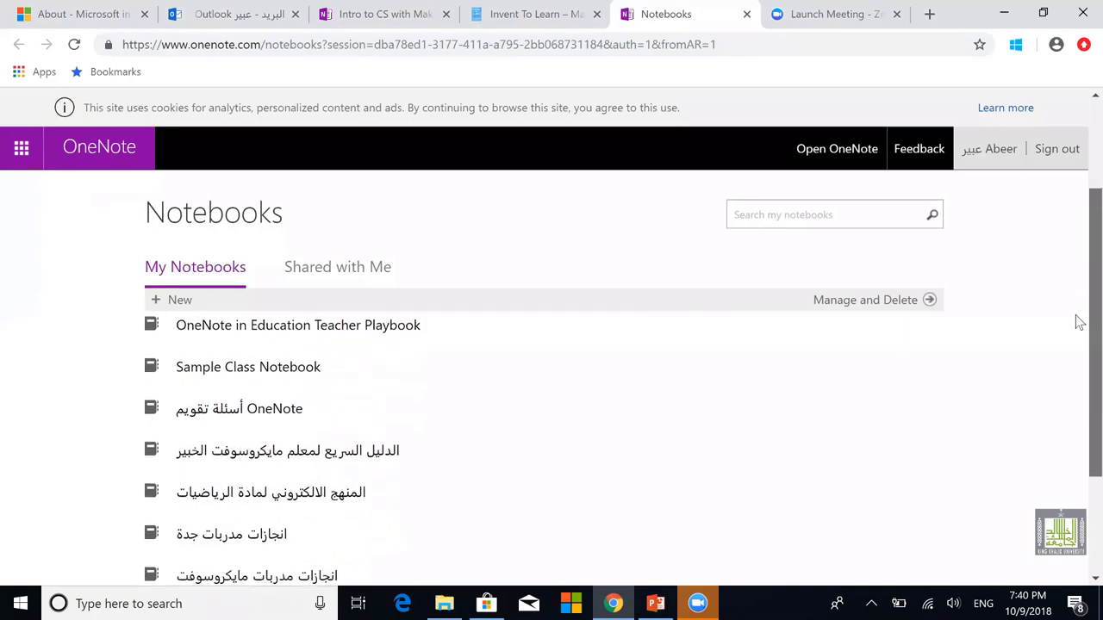
scroll(1080, 305, up, 4)
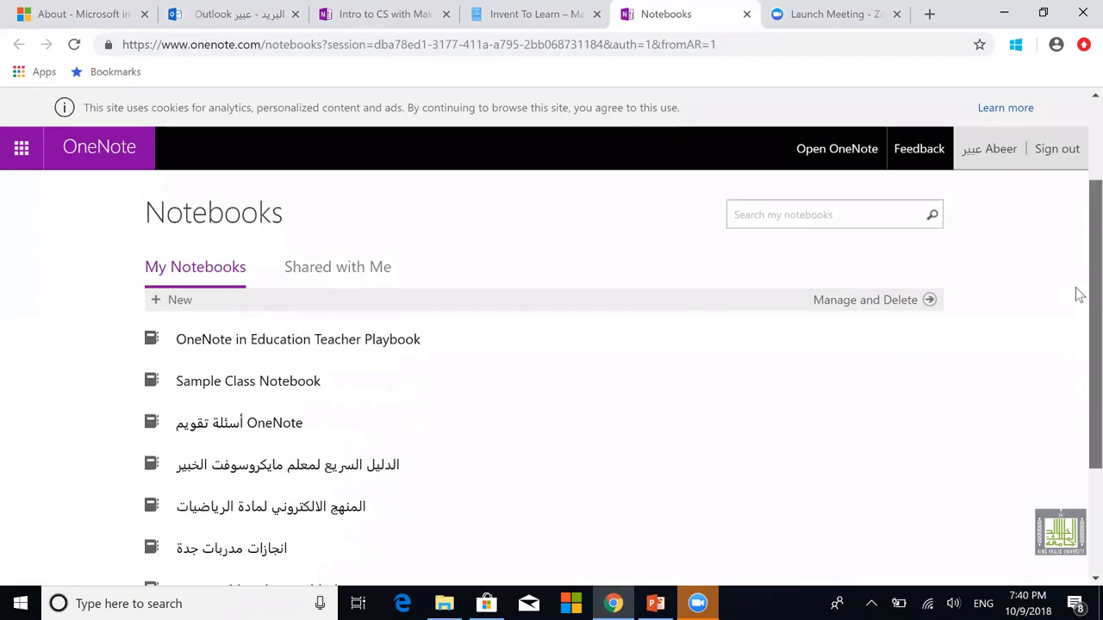
scroll(1077, 210, up, 3)
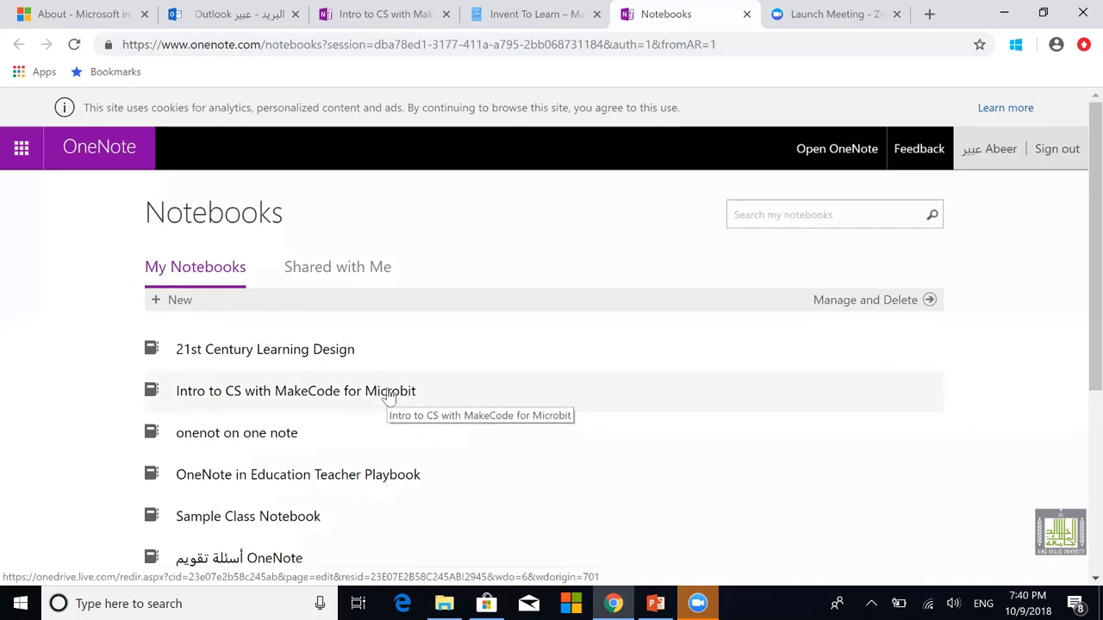
Step: Try to create a new notebook named "انجازات المعلم الرقمي"
click(176, 301)
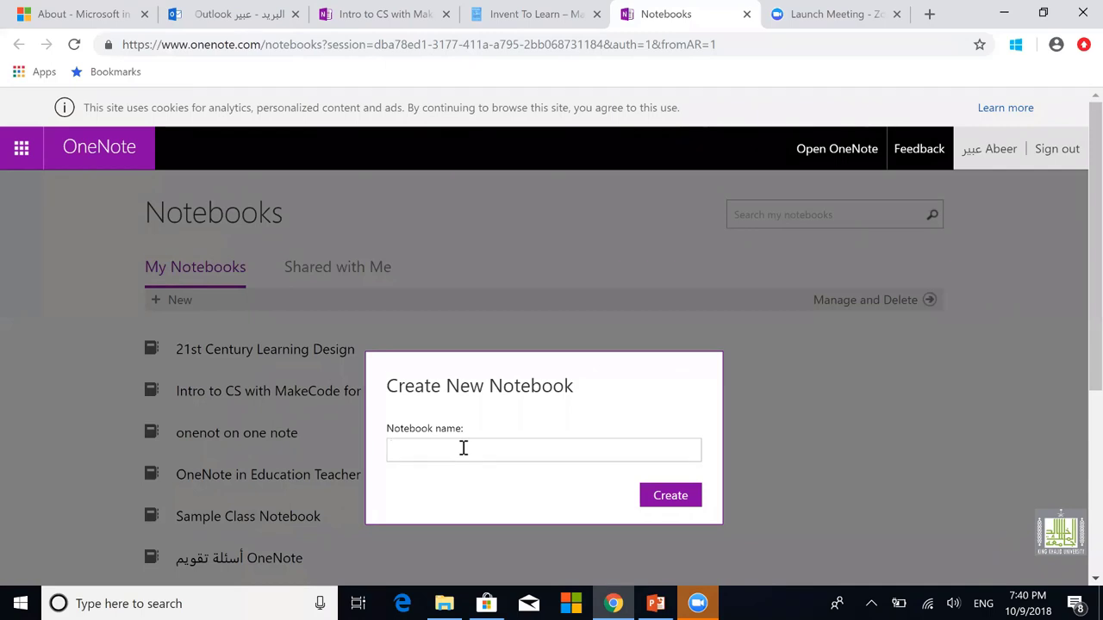
text(hel)
key(BackSpace)
key(BackSpace)
key(BackSpace)
key(alt+shift)
text(انجازات)
text(المعلم الرقمي)
click(674, 507)
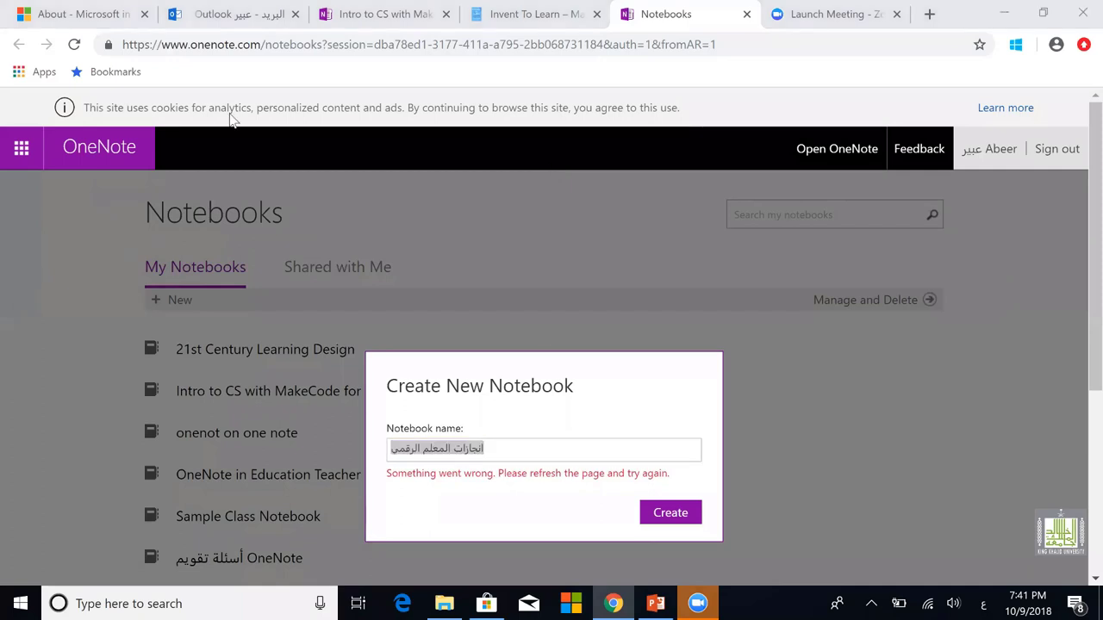
Step: Try reloading the Notebooks page and submitting the new notebook again
click(75, 44)
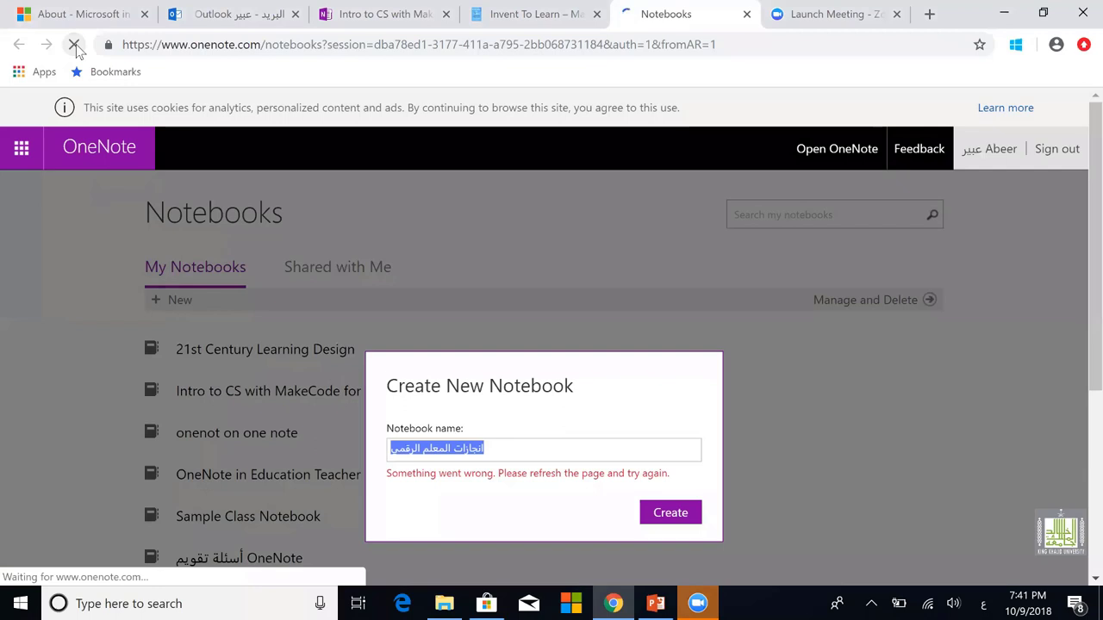
click(76, 44)
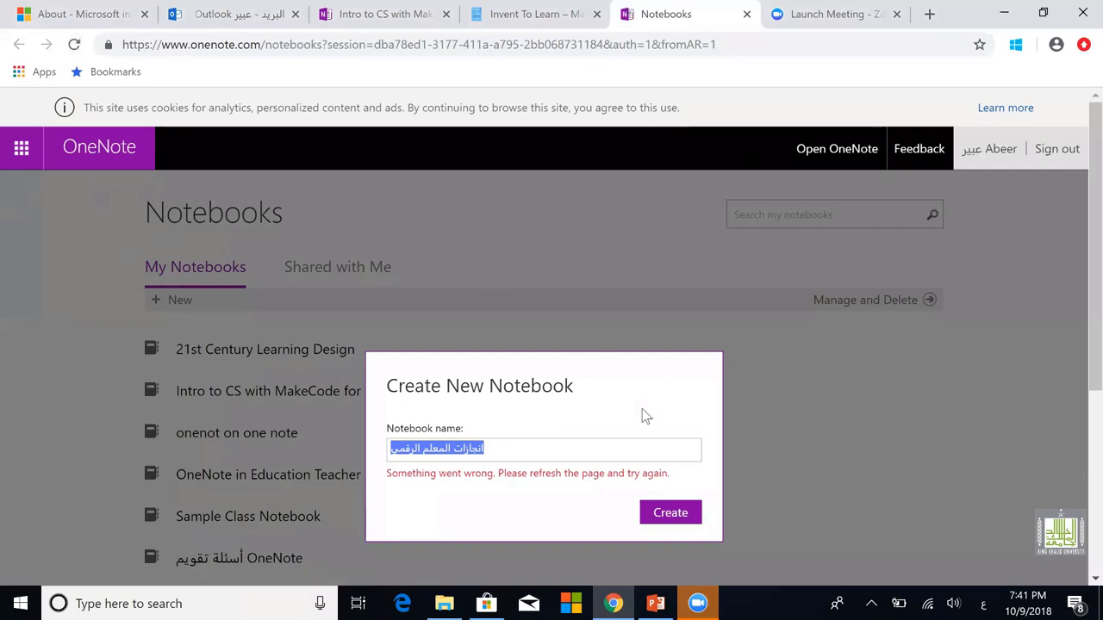
click(671, 514)
Step: Close the Notebooks page and reopen the OneNote notebook list from the Outlook mailbox's app launcher
click(746, 15)
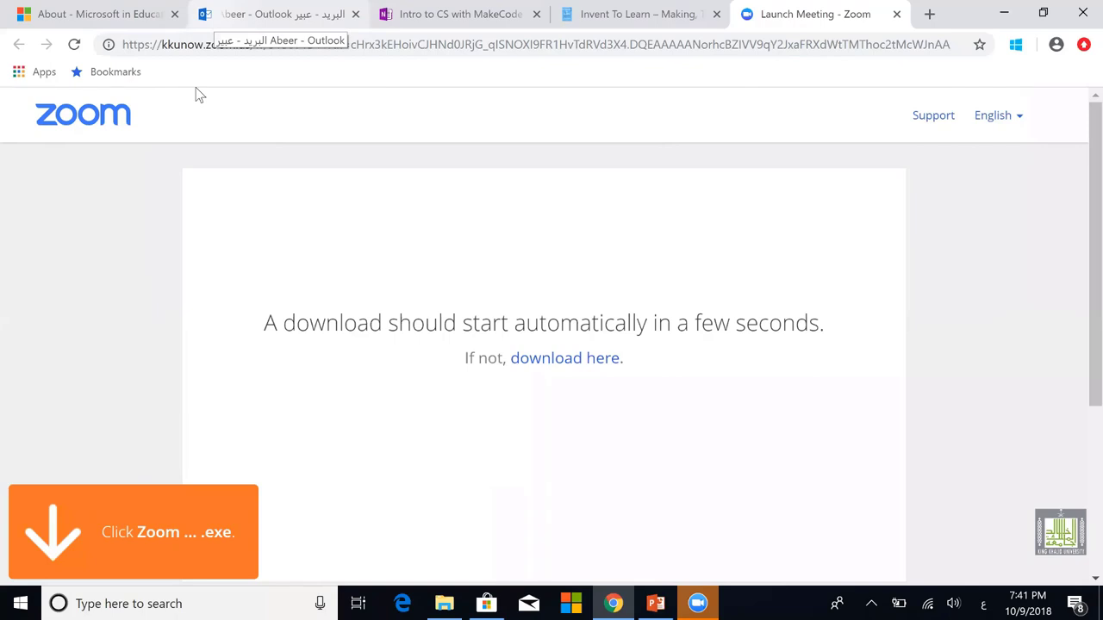
key(ctrl+2)
click(1081, 110)
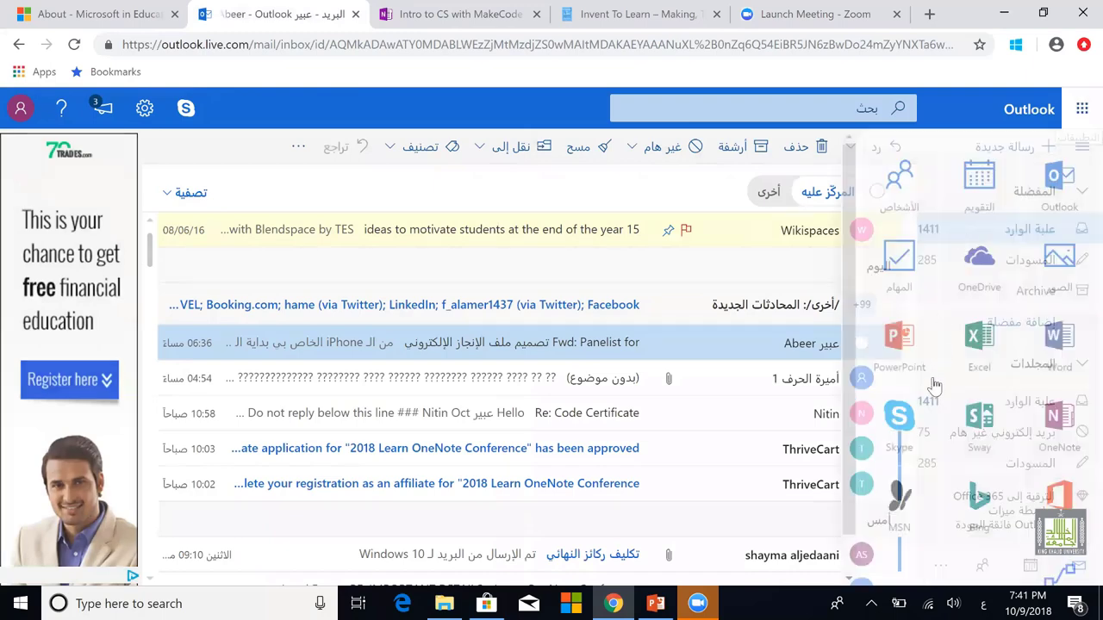
click(1062, 442)
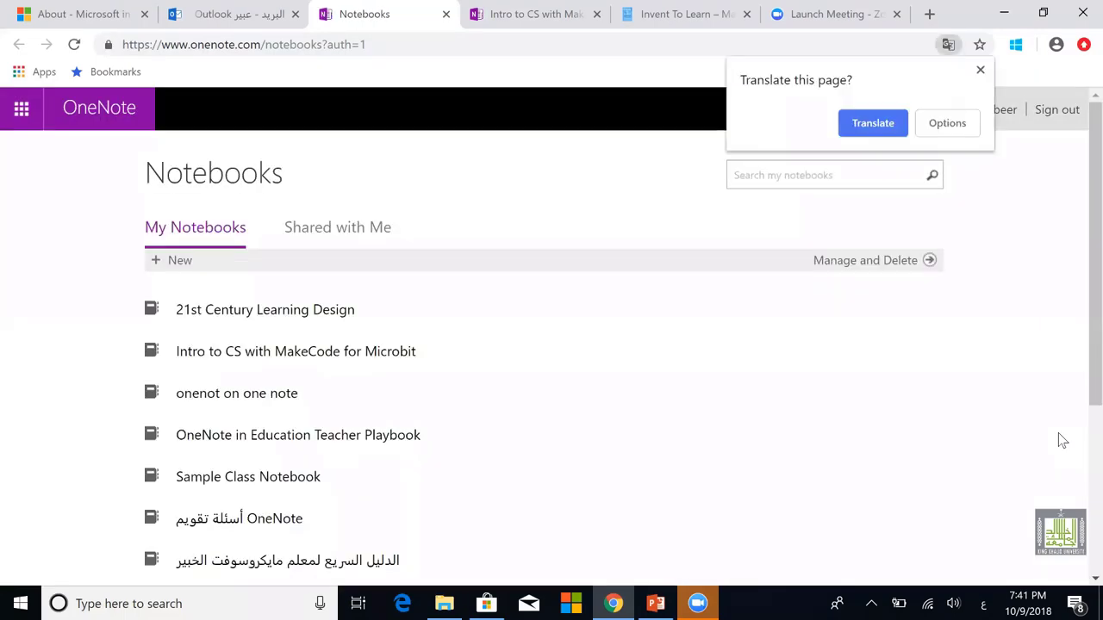
Step: Create a new notebook named "انجازات المعلم الرقمي" from the reopened notebook list
click(180, 261)
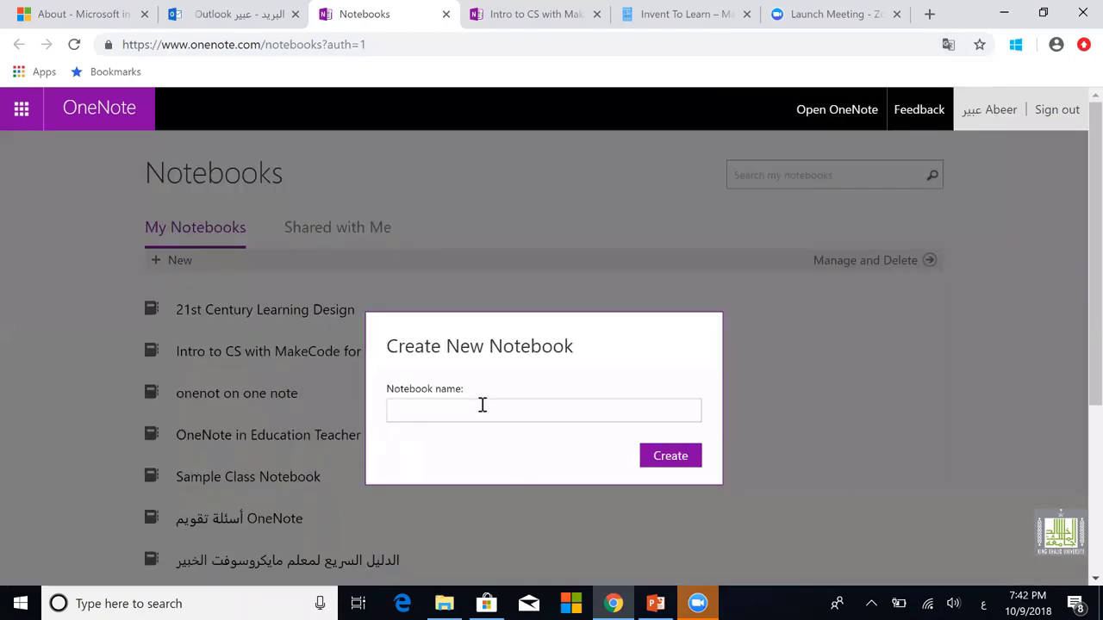
text(لغ)
key(BackSpace)
key(BackSpace)
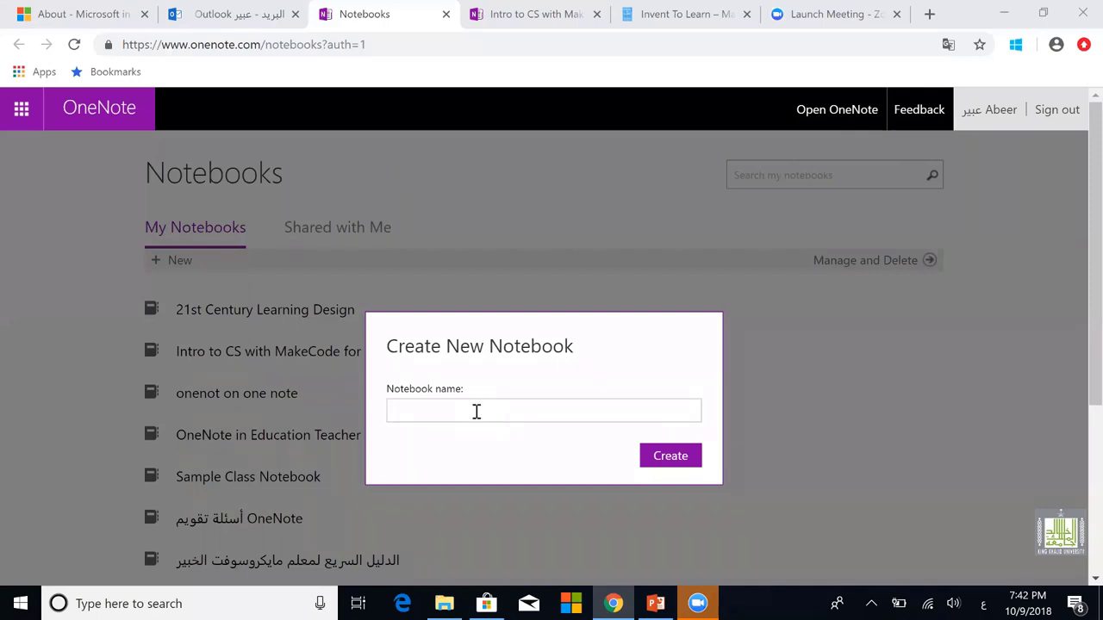
click(476, 412)
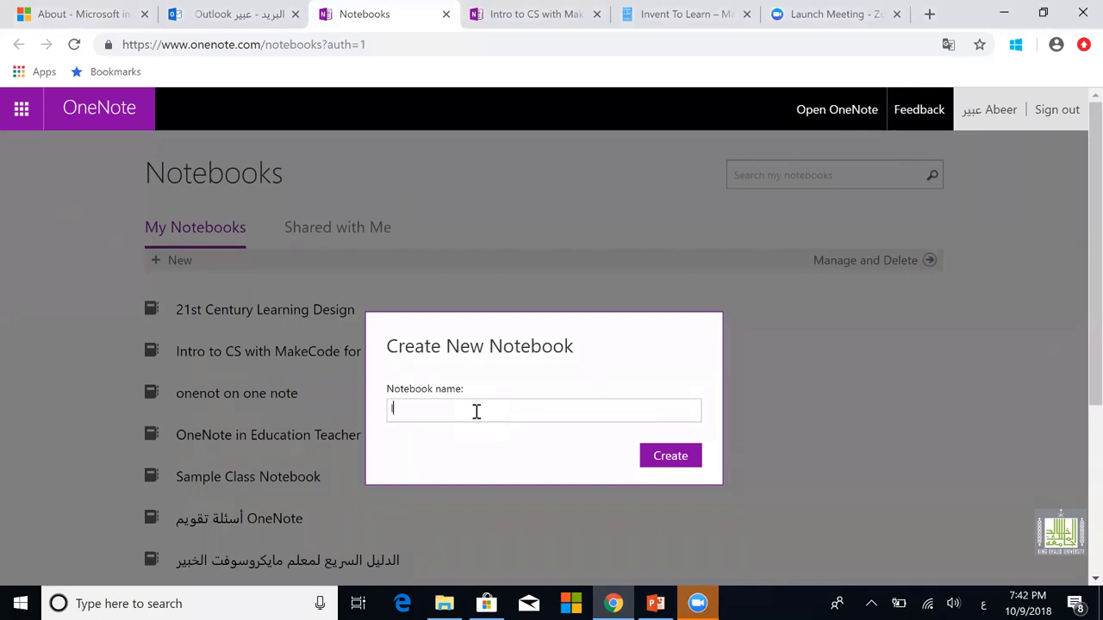
text(انجازات المعلم الرقمي)
click(678, 460)
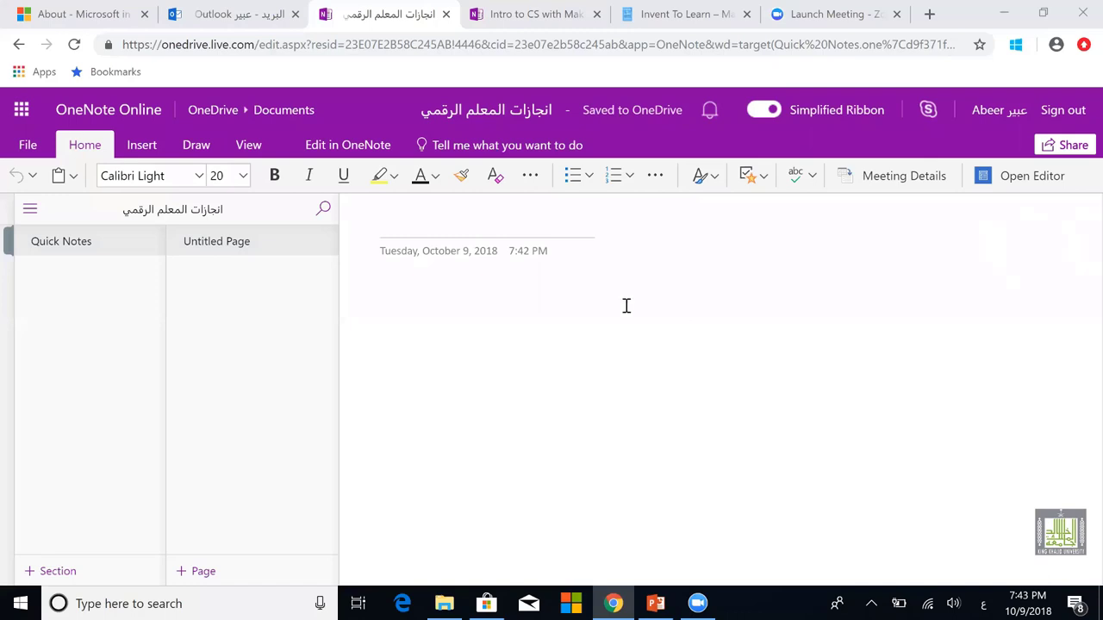
click(258, 312)
click(143, 578)
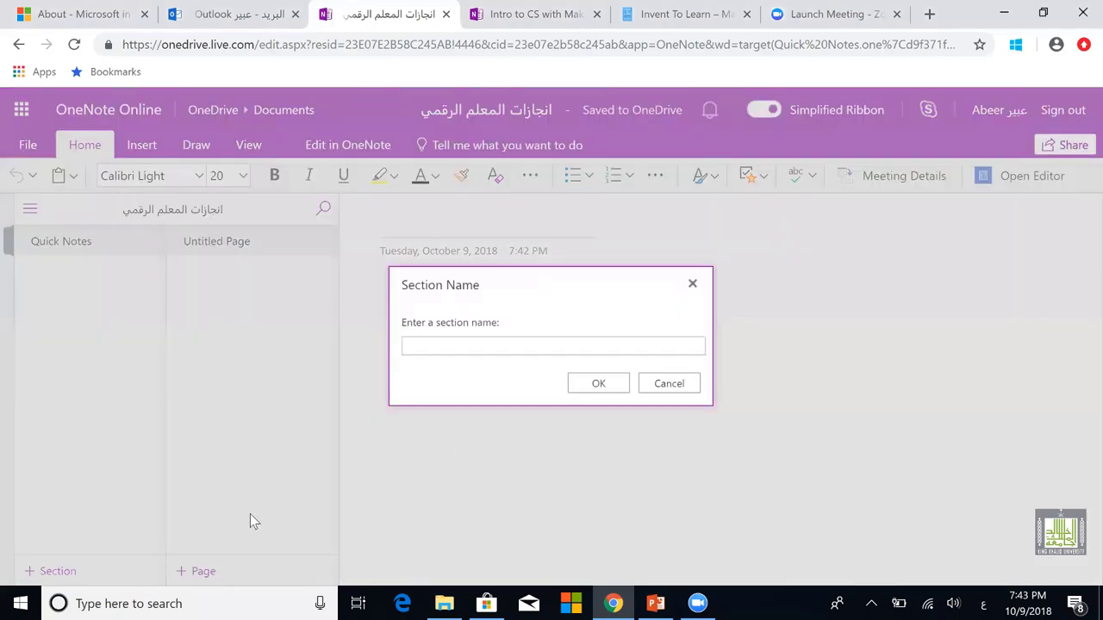
click(666, 386)
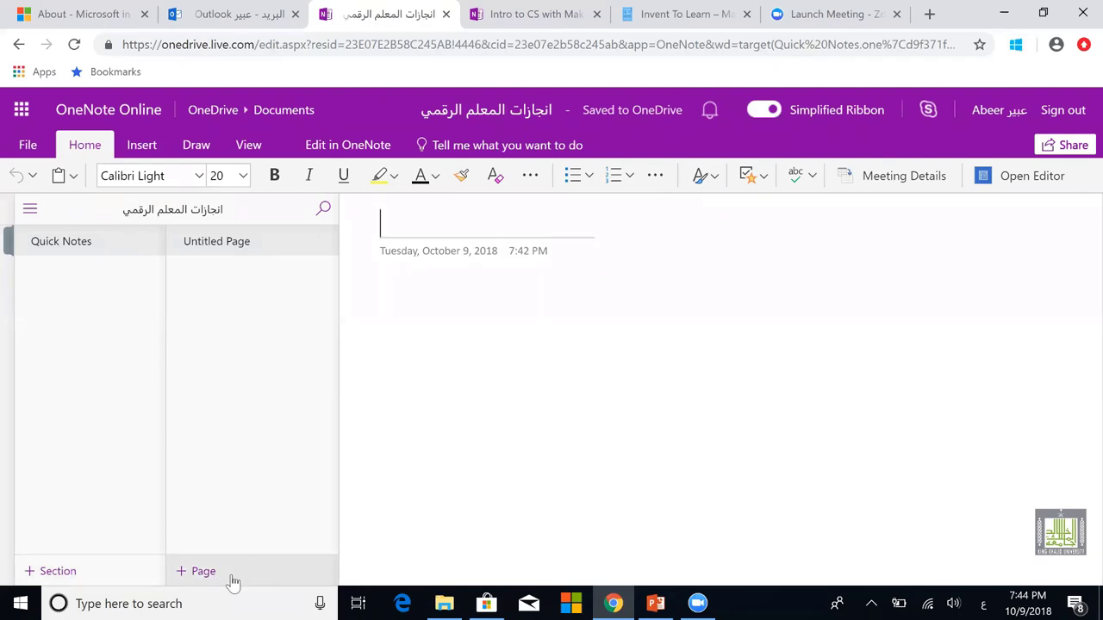
click(138, 152)
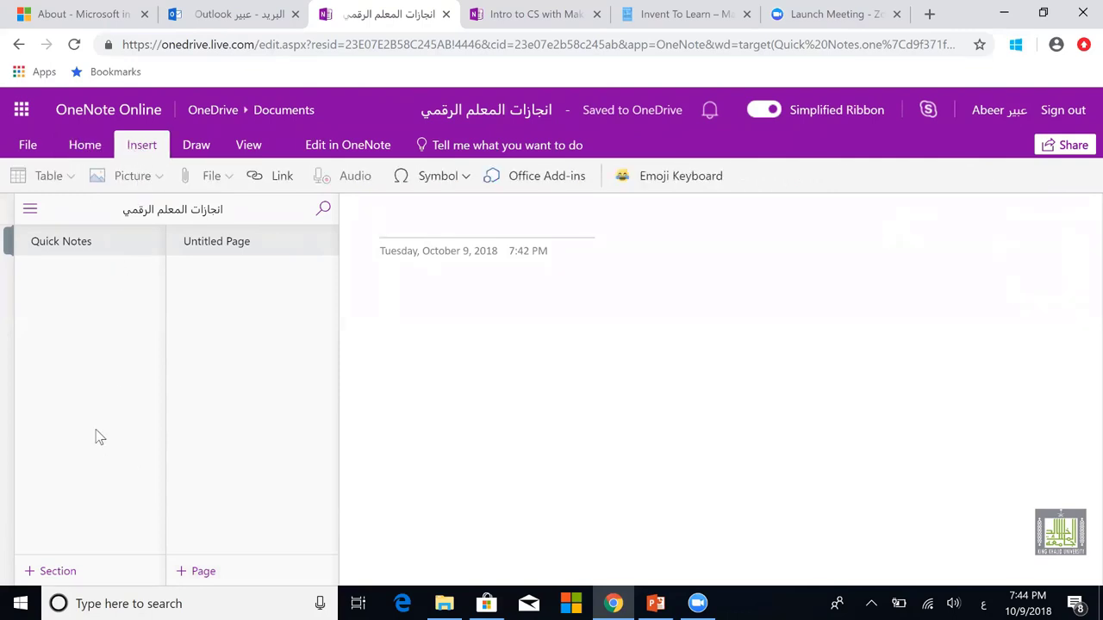
click(82, 146)
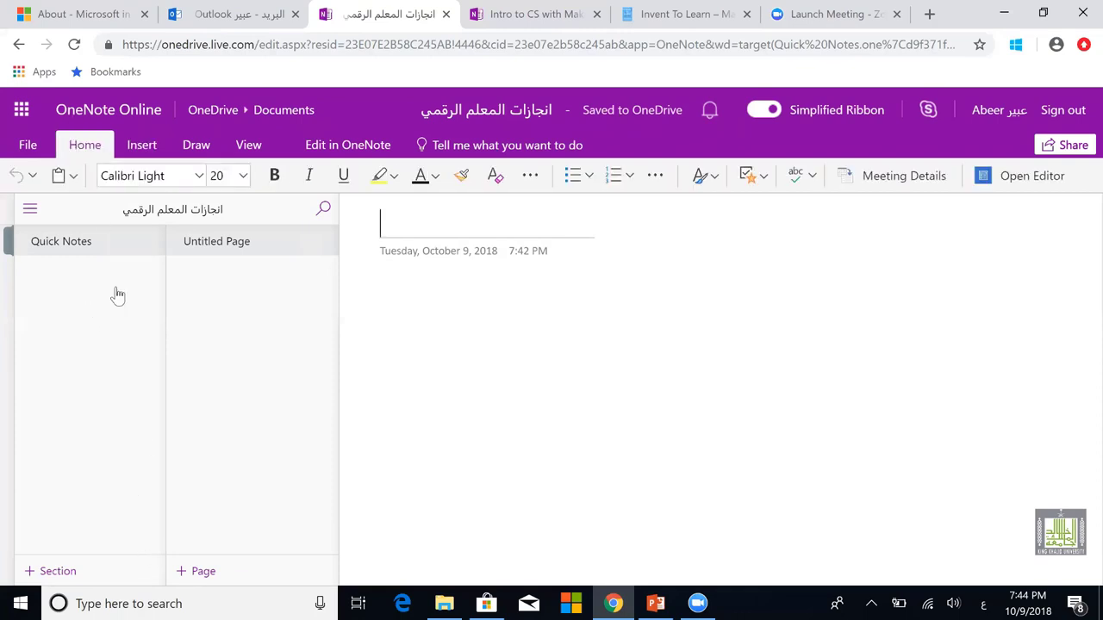
Step: Add a section named "سيرتي الداتية" to the notebook
click(149, 577)
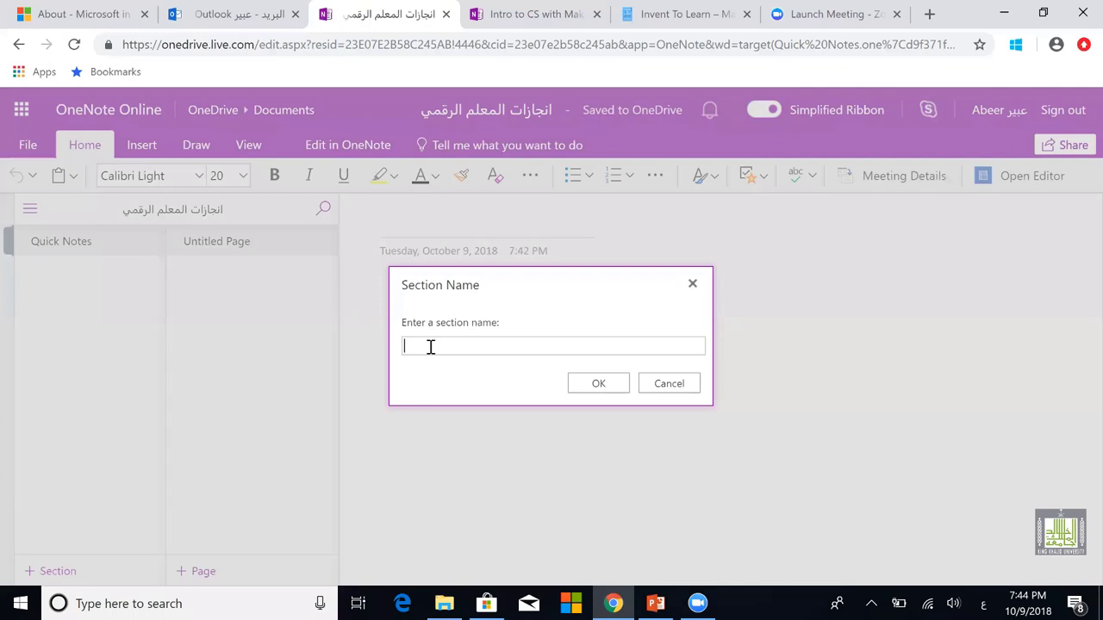
text(سيرتي ال>اتية)
key(BackSpace)
key(BackSpace)
key(BackSpace)
key(BackSpace)
key(BackSpace)
text(داتية)
click(611, 387)
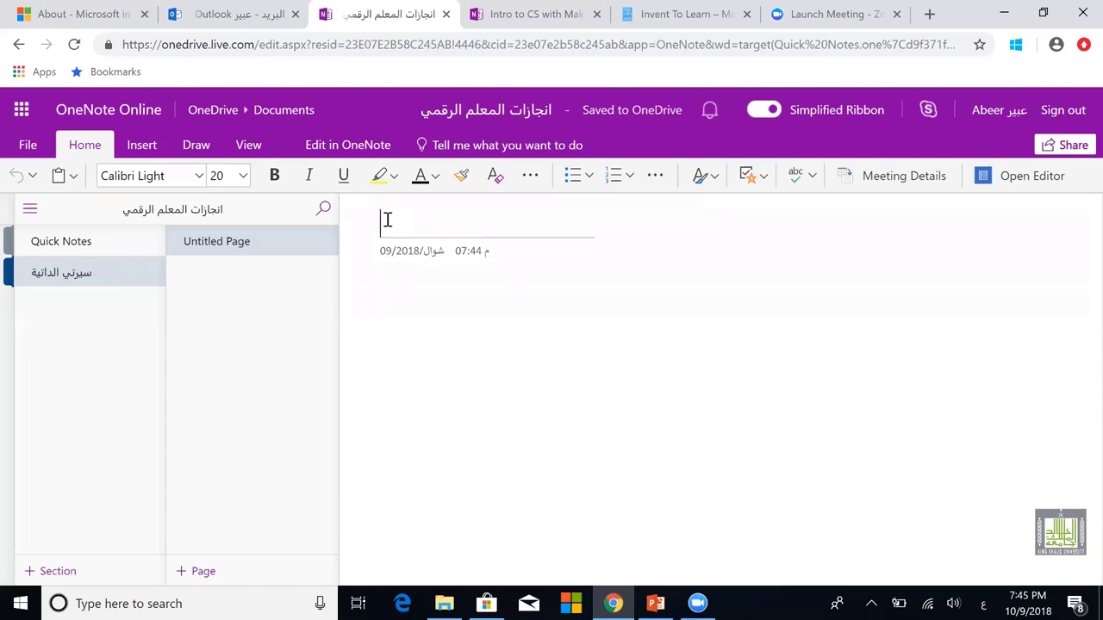
Step: Title the new section's first page "معلومات عامة"
text(معلو)
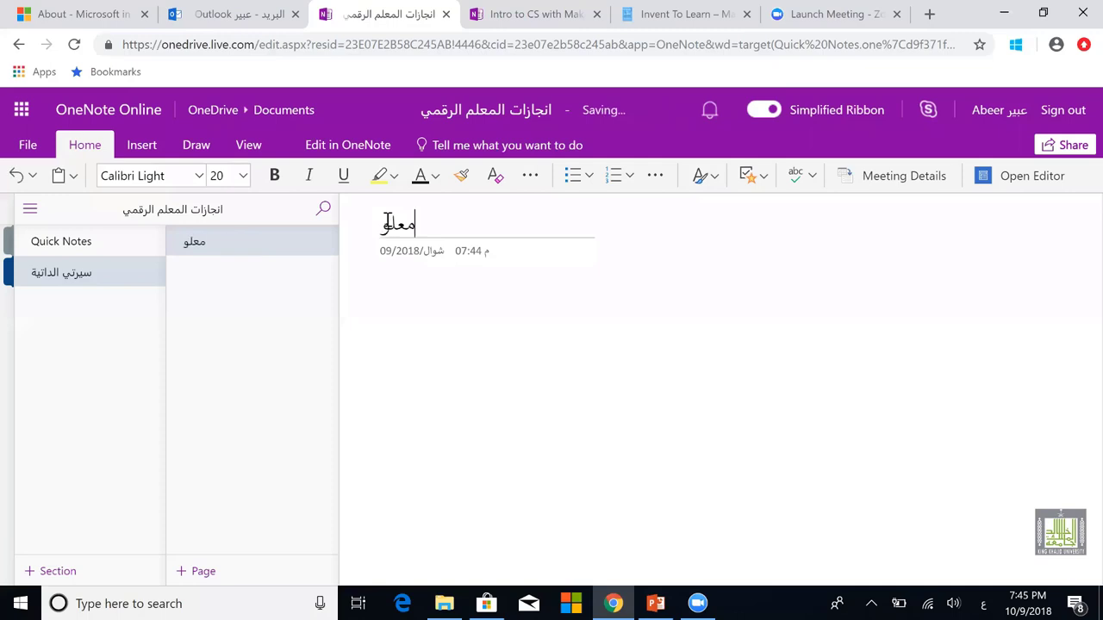
text(مات)
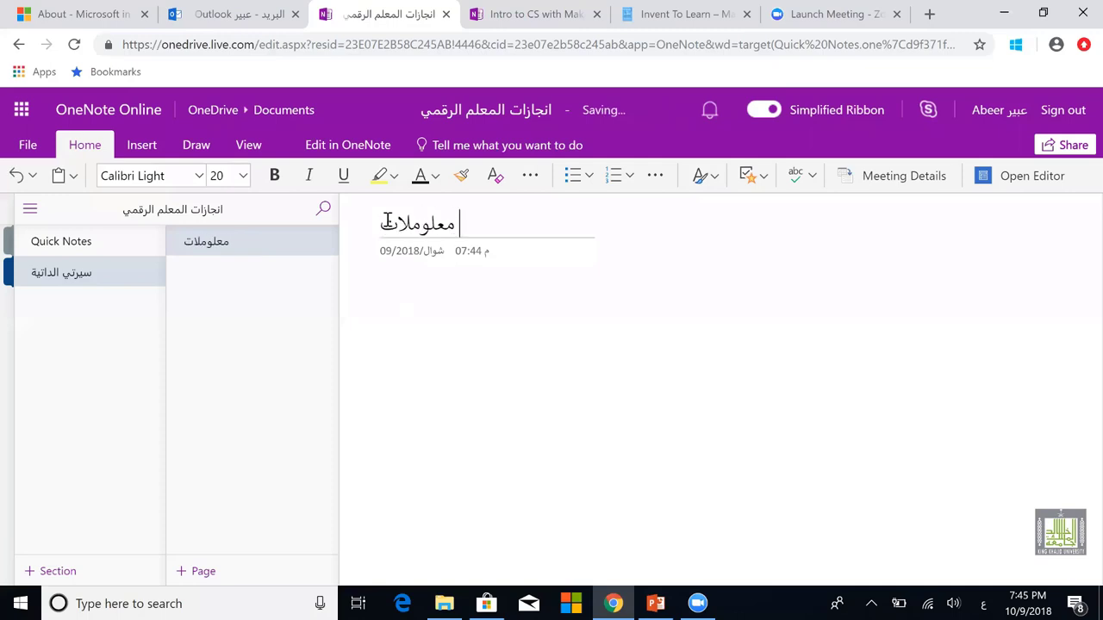
key(BackSpace)
key(BackSpace)
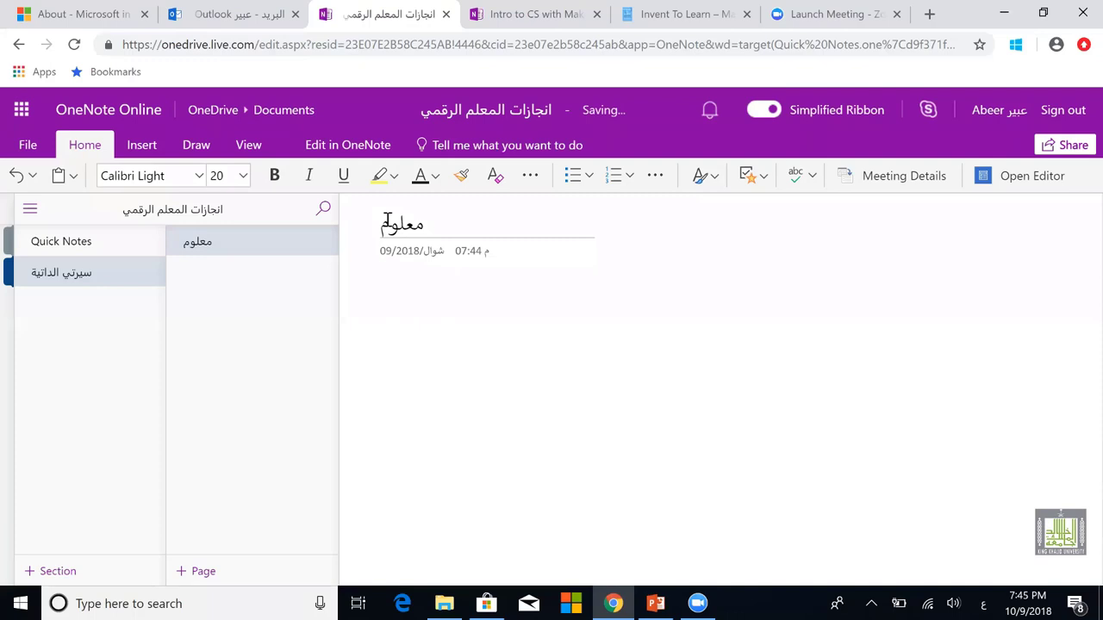
text(ات عا)
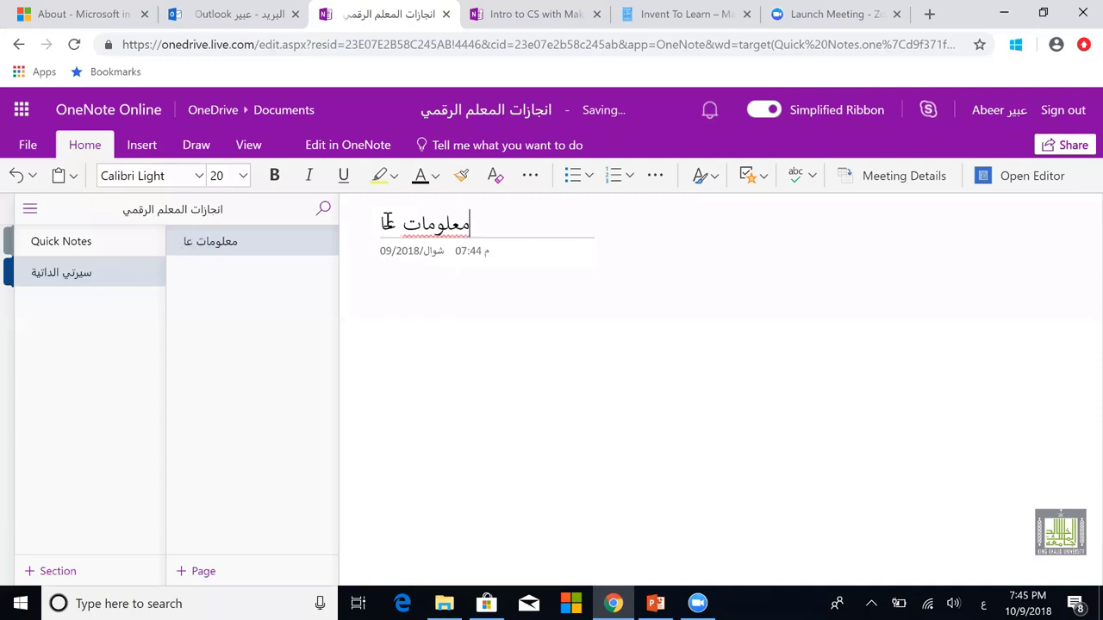
text(مة)
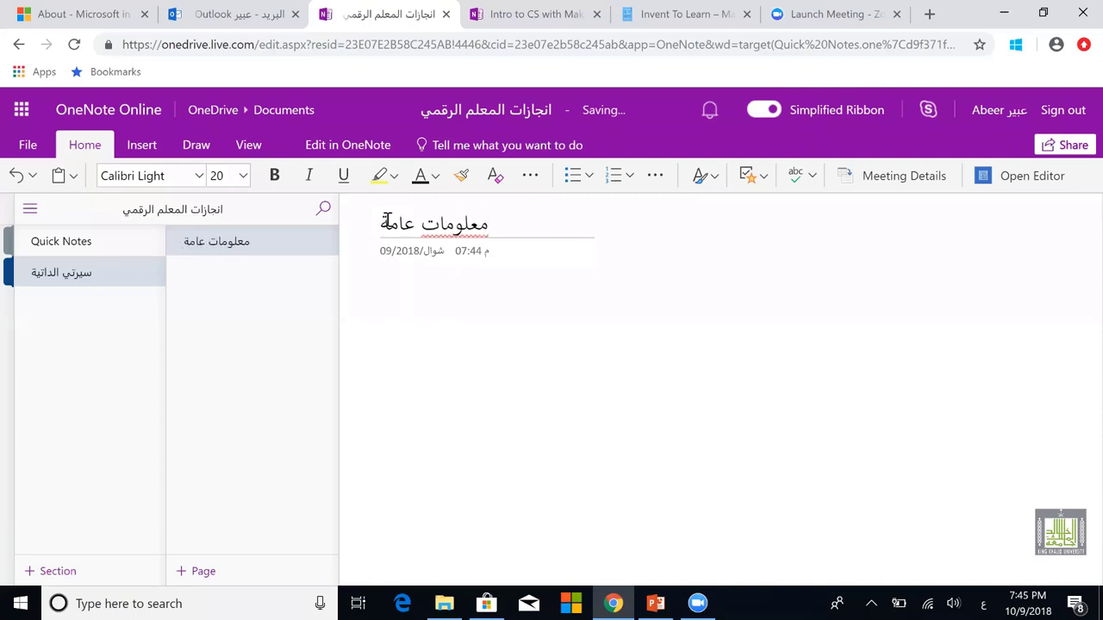
Step: Add a second page to the section and title it "وسائل الاتصال"
click(205, 572)
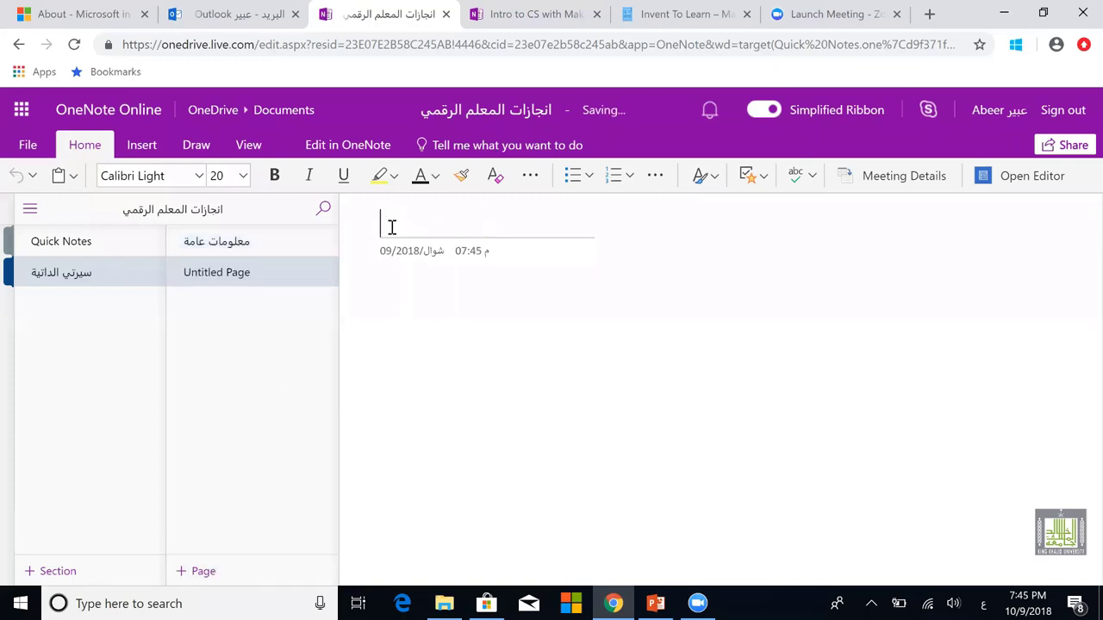
text(وس)
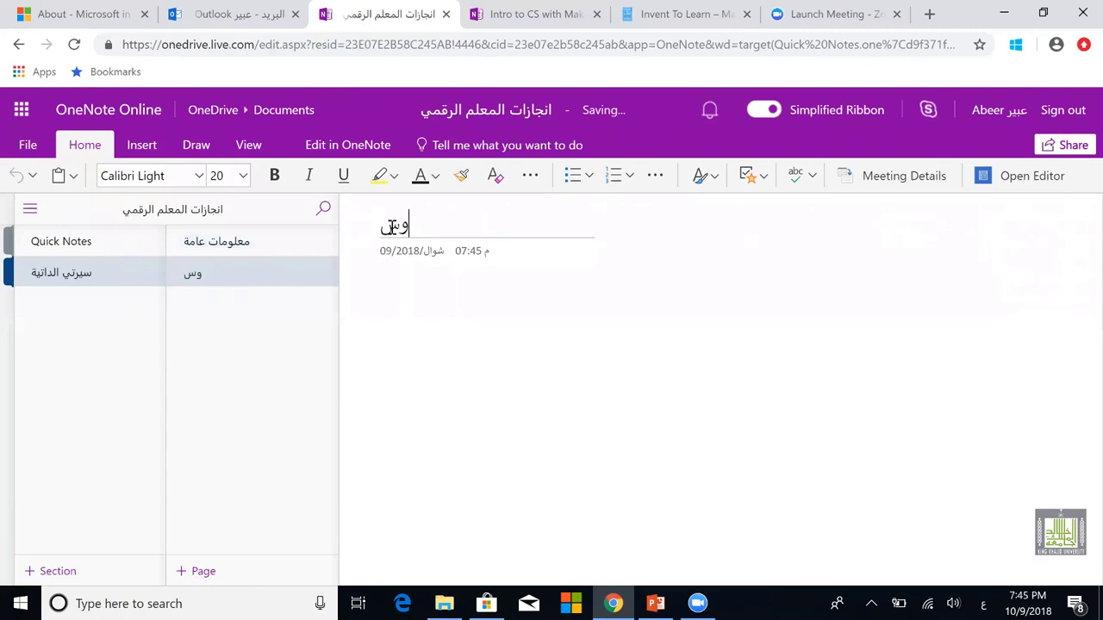
text(ائل الات)
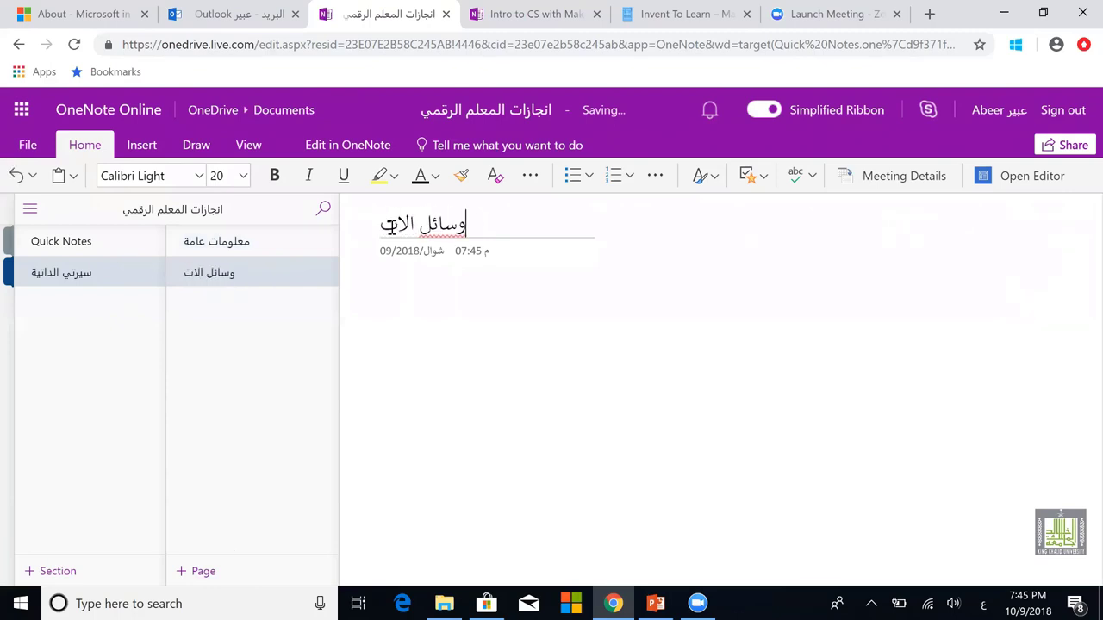
text(صال)
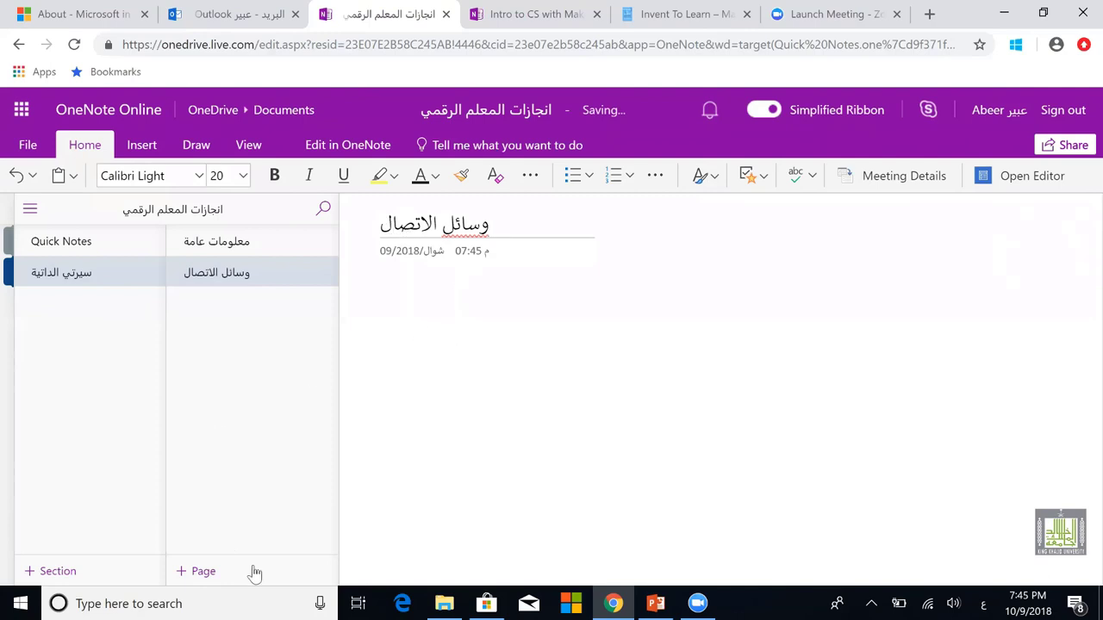
Step: Add two more pages to the section and title the first of them "وسائل التواصل"
click(194, 572)
click(194, 572)
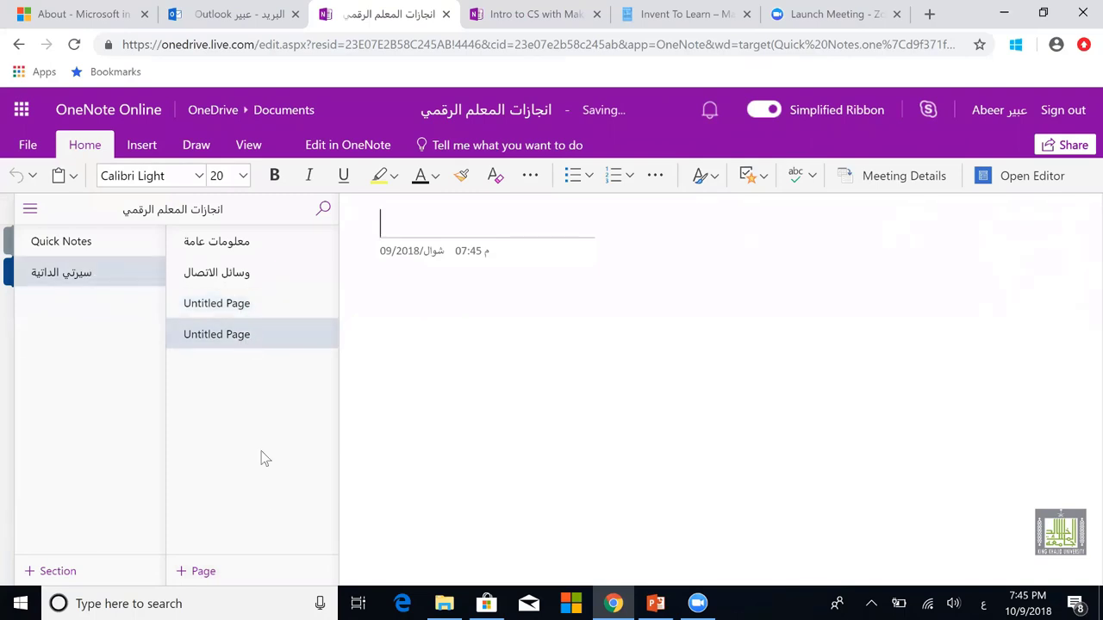
click(246, 312)
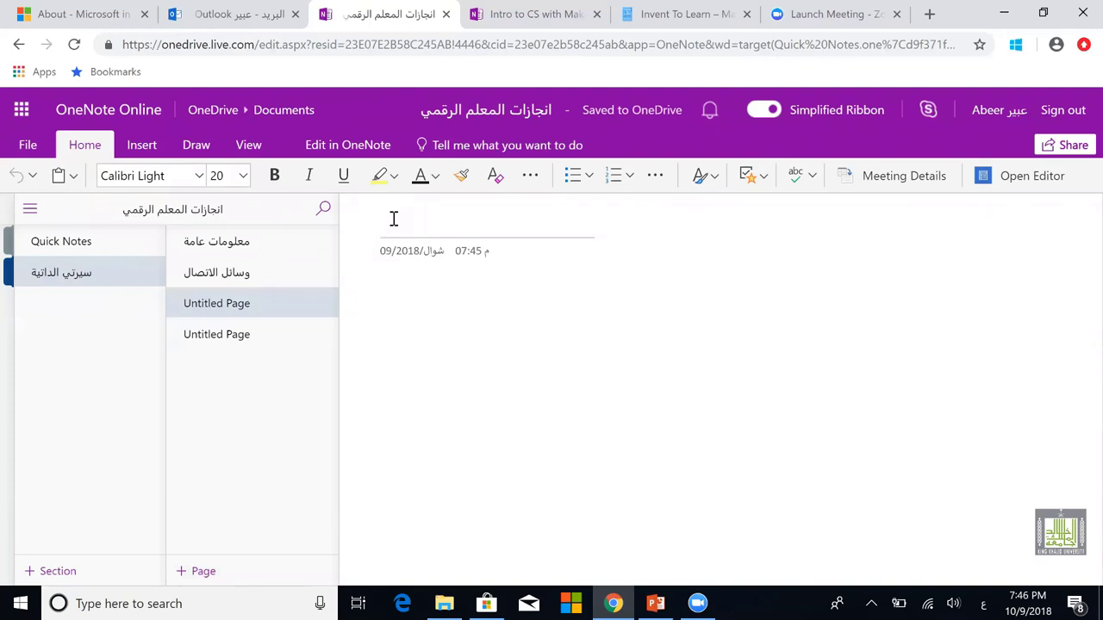
text(وس)
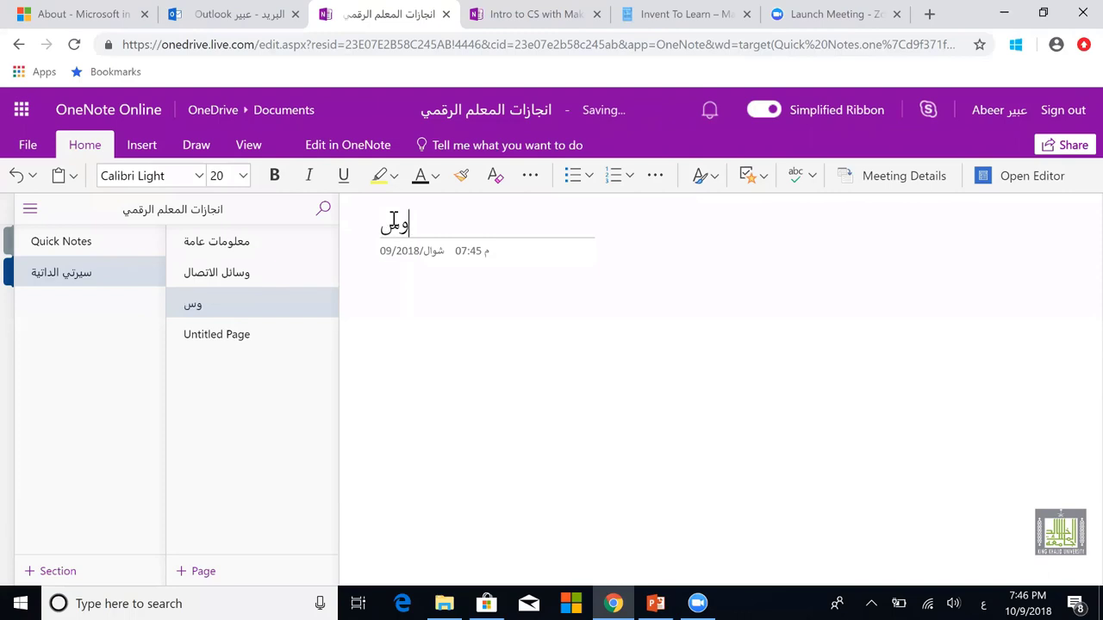
text(ائل التواص)
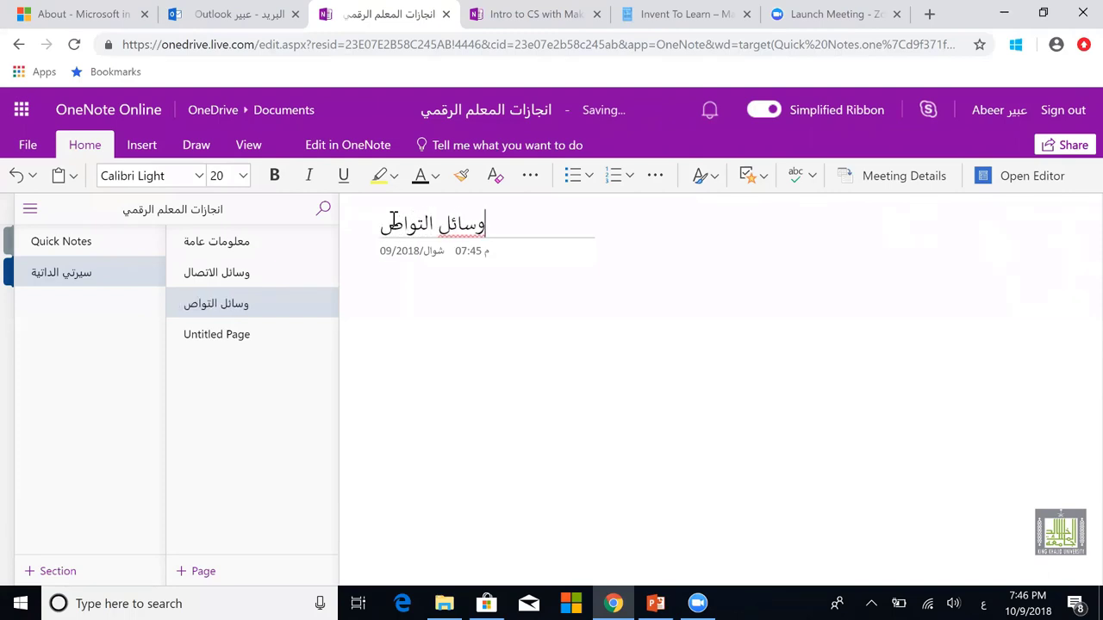
text(ل)
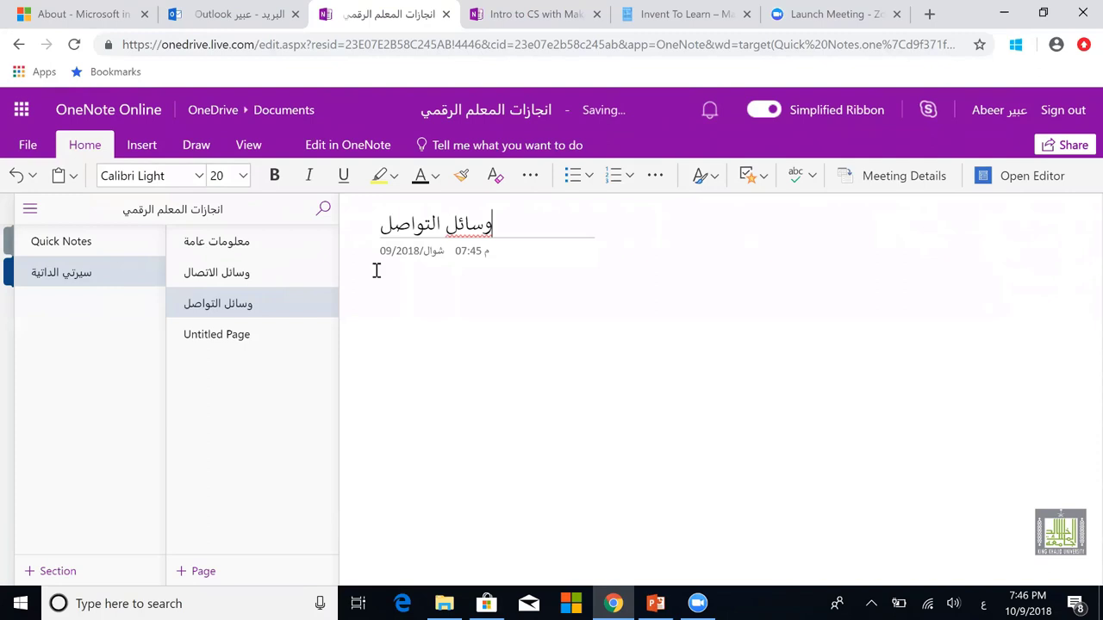
Step: Add another section named "الشهادات" to the notebook
click(231, 344)
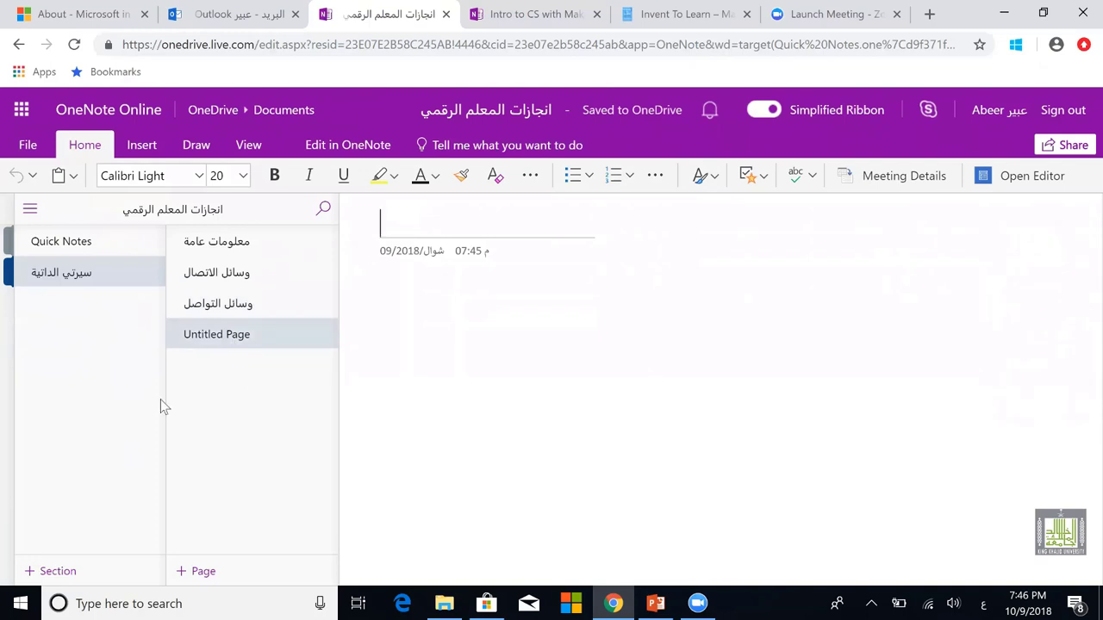
click(145, 573)
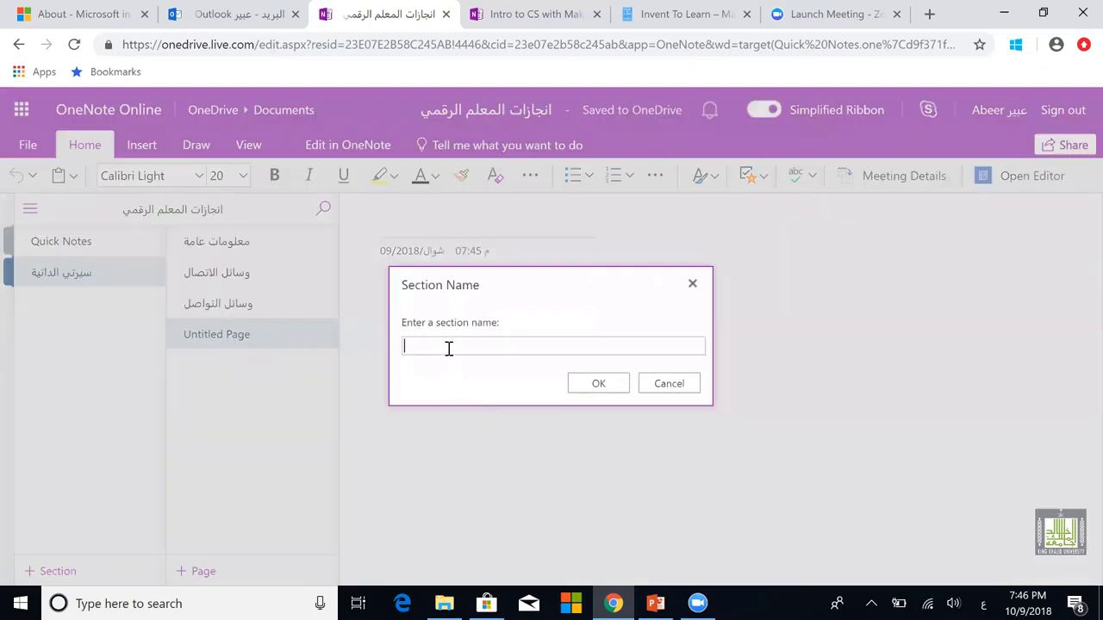
text(الشهادات)
click(607, 382)
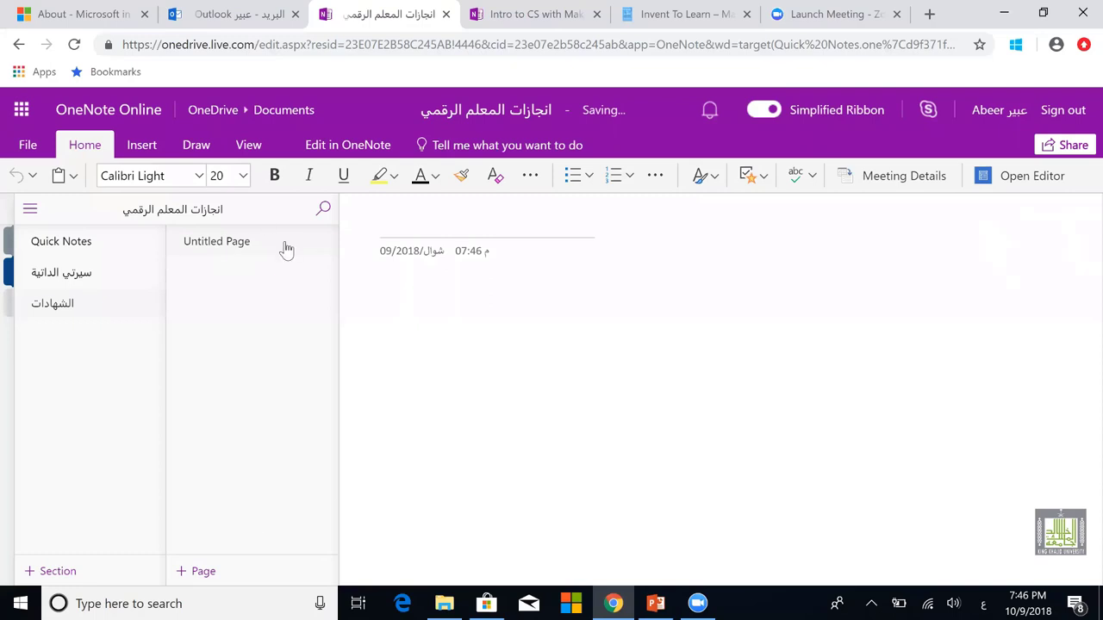
Step: Title the first page of the "الشهادات" section "شهادات الشكر"
click(432, 226)
text(شهادا)
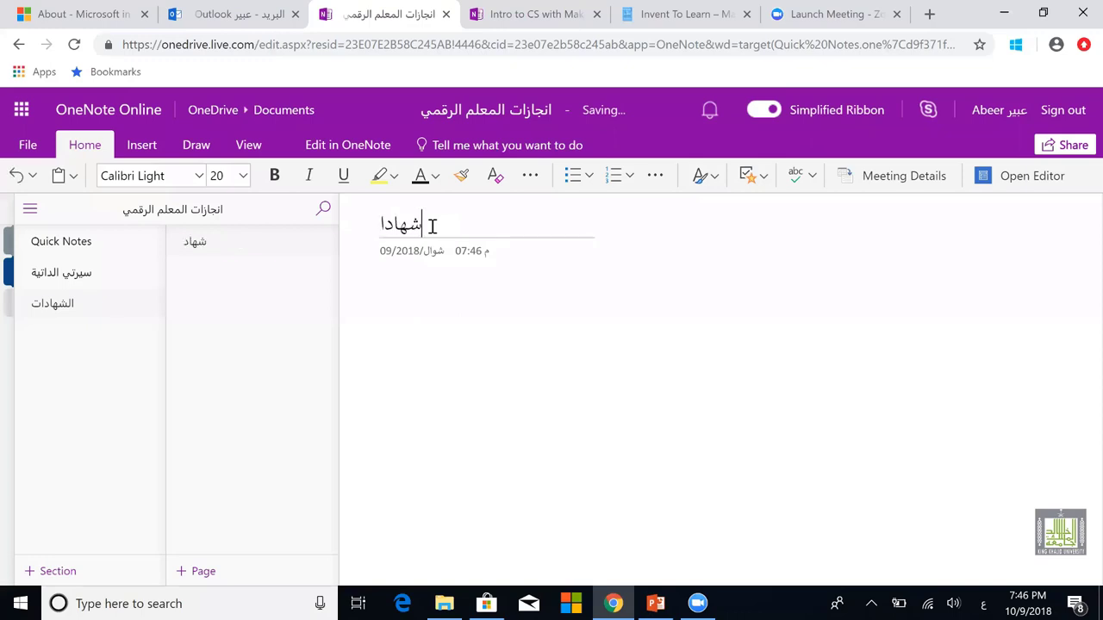
text(ت الشكر)
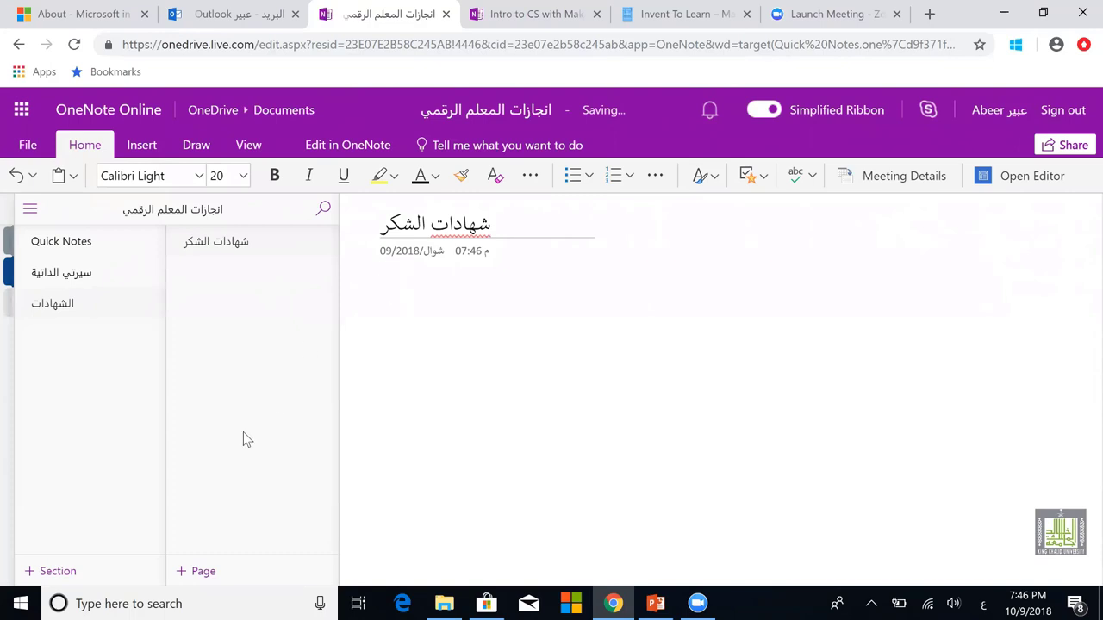
Step: Add a second page to the "الشهادات" section and title it "شهادات حضور الدورات"
click(205, 573)
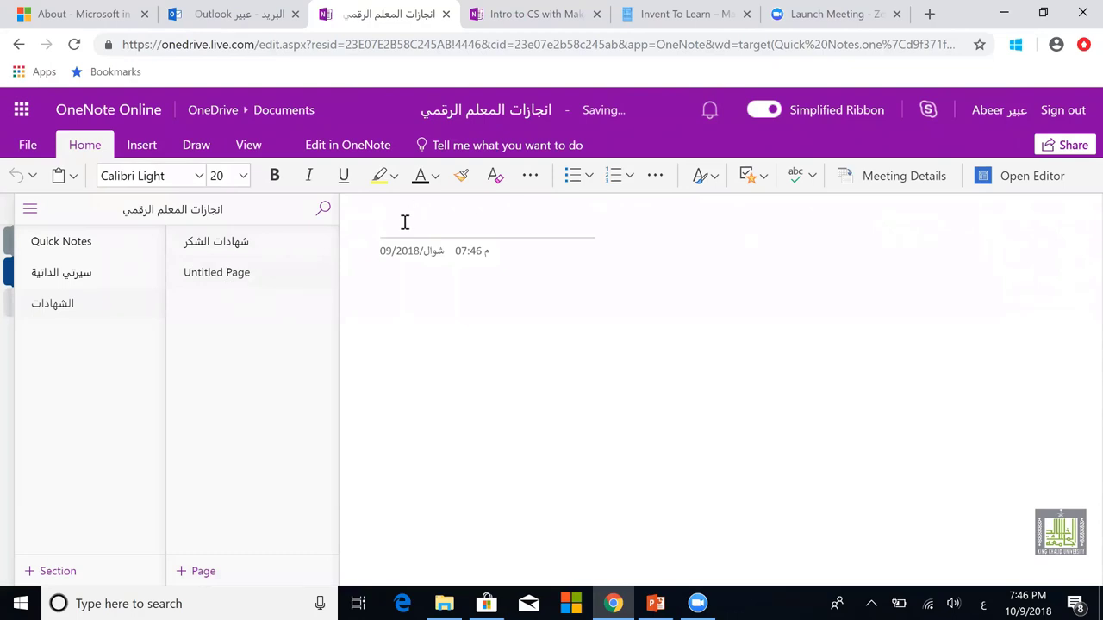
text(شهادات)
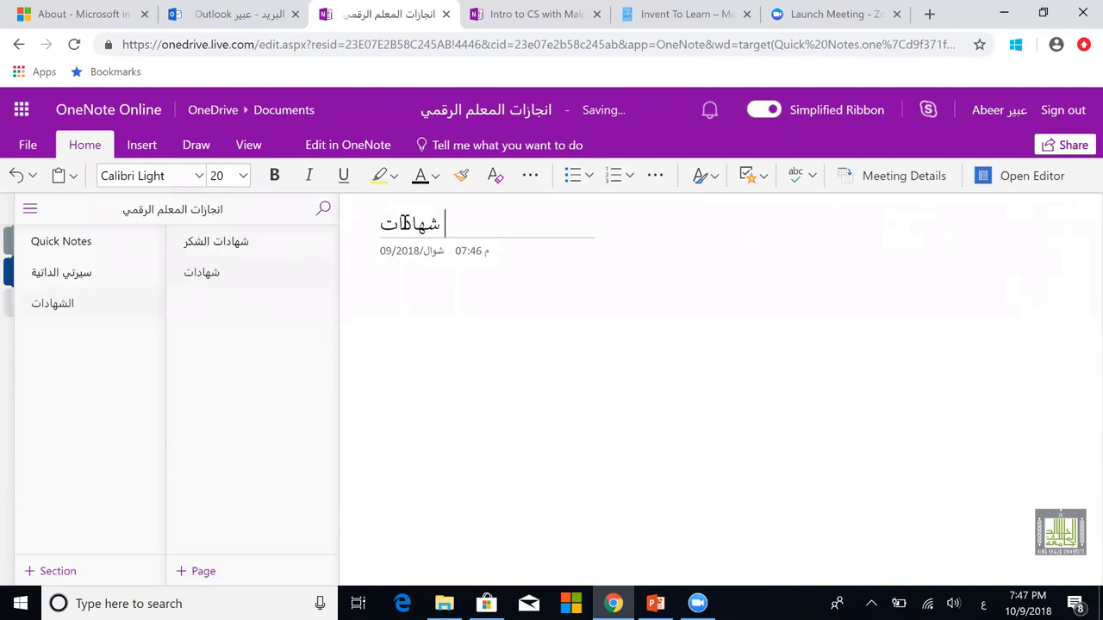
text( حضور)
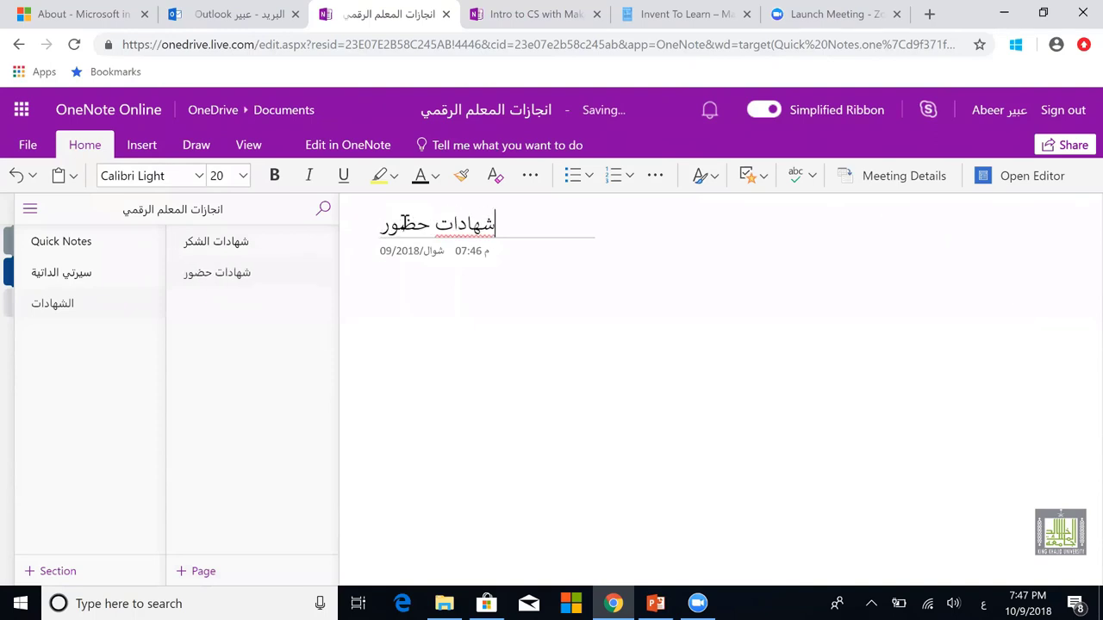
text( الدورات)
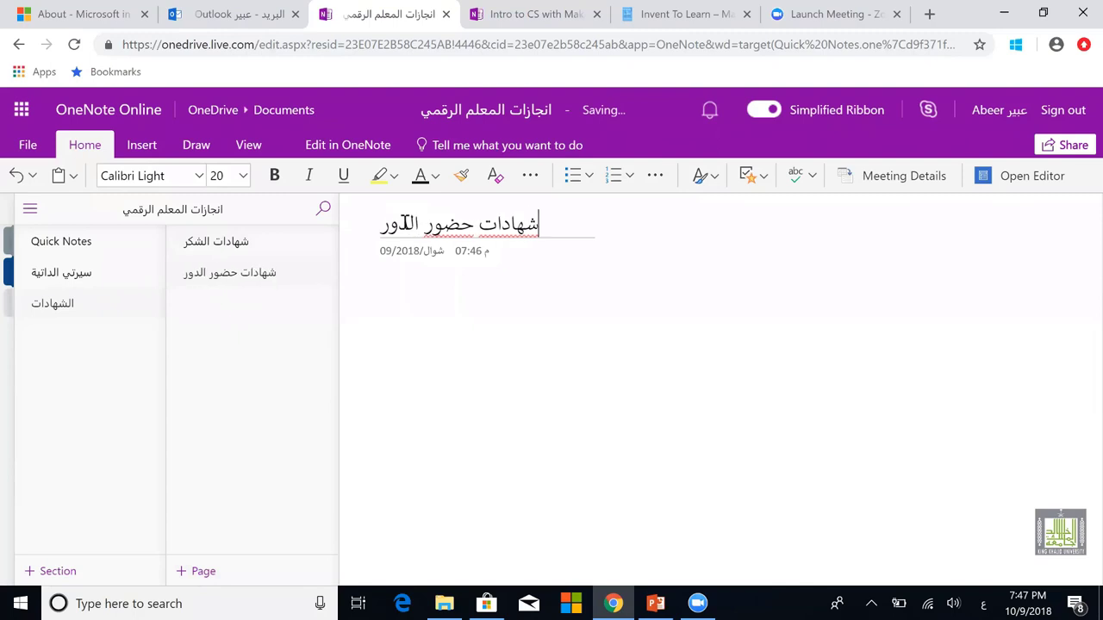
Step: Add a third page to the "الشهادات" section and title it "شهادات التقدير"
click(205, 572)
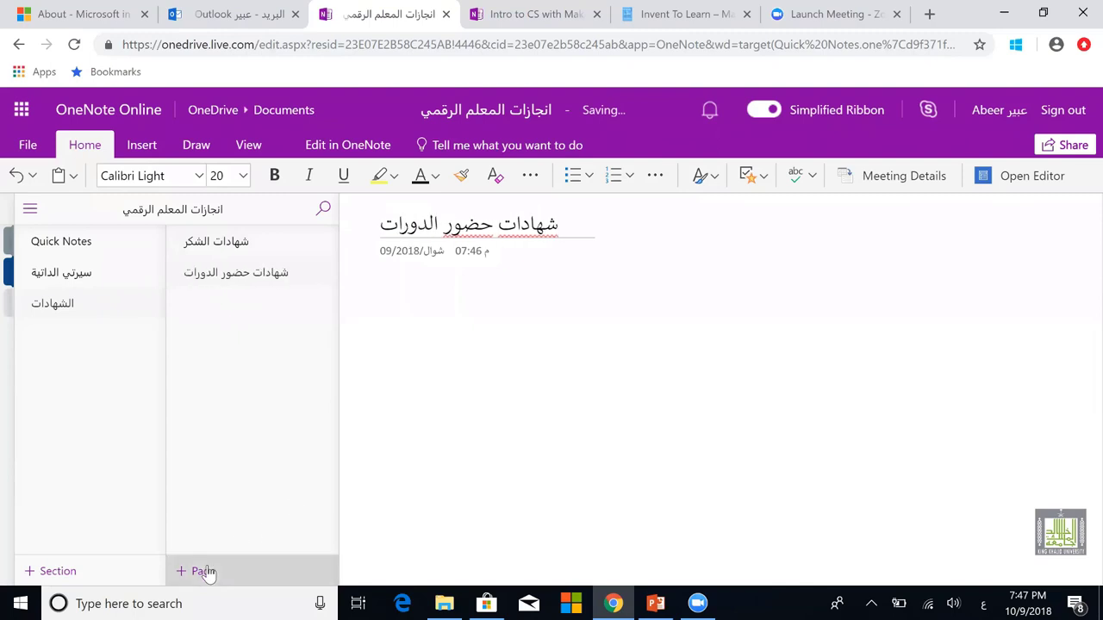
click(392, 218)
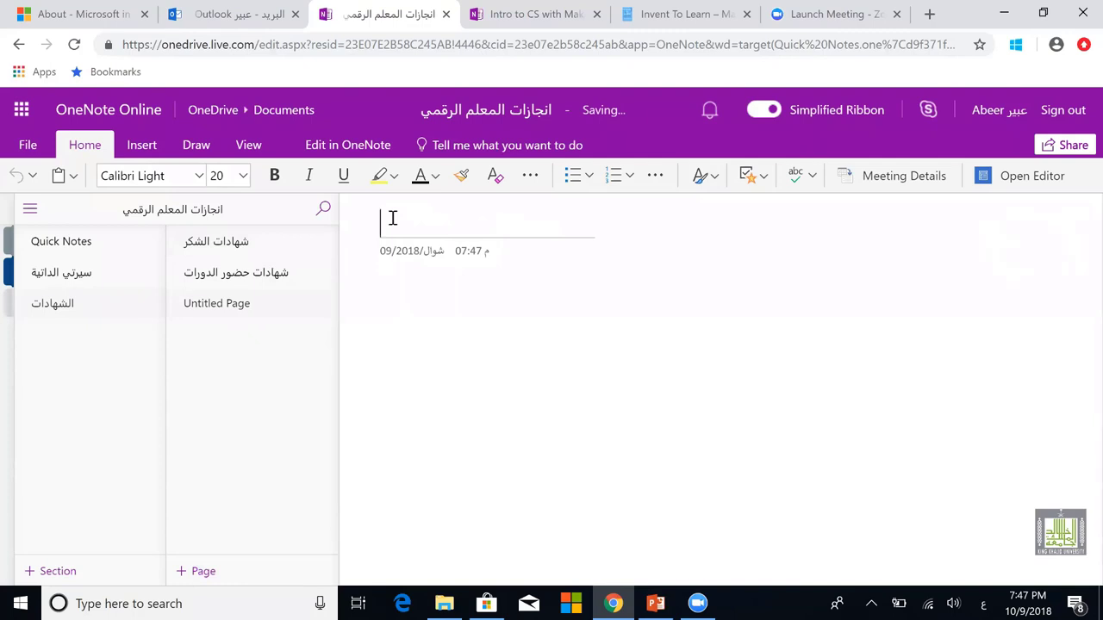
text(شهادات )
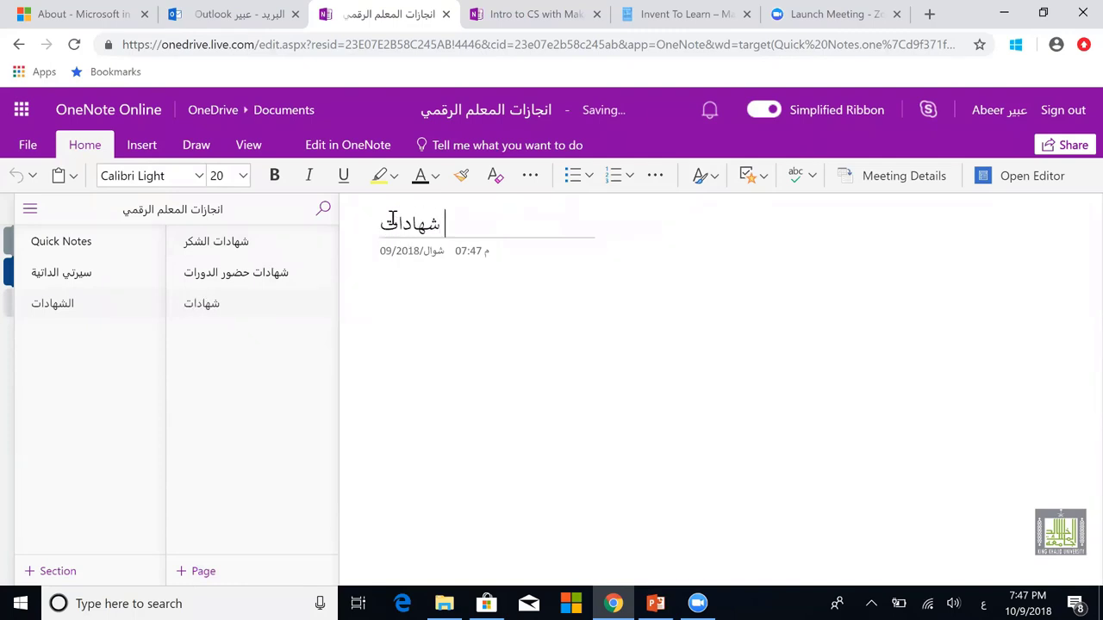
text(التق)
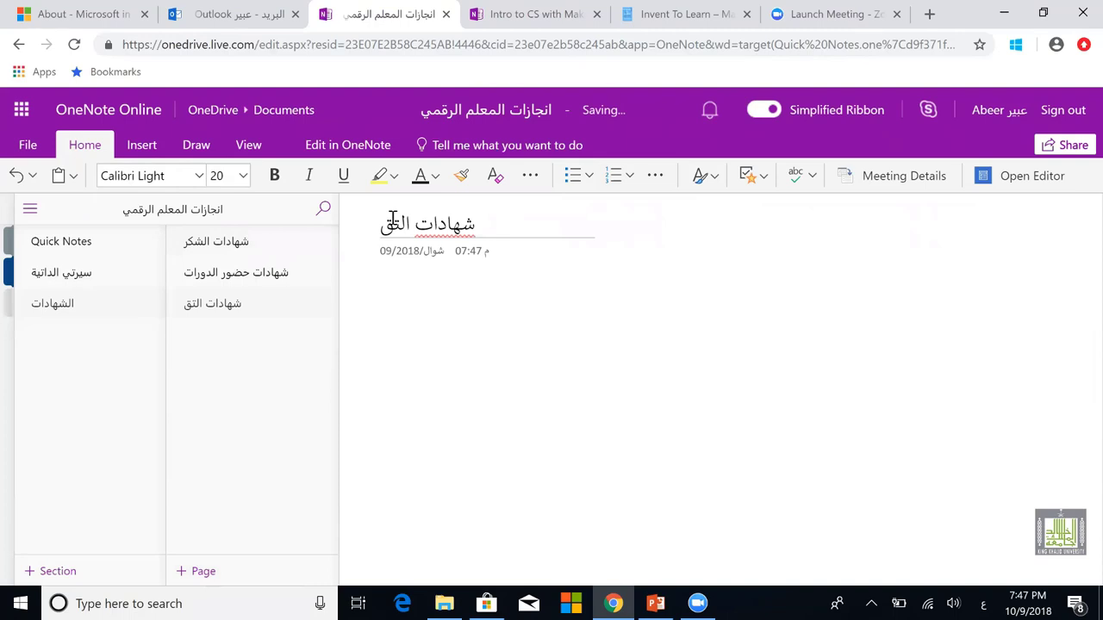
text(دير)
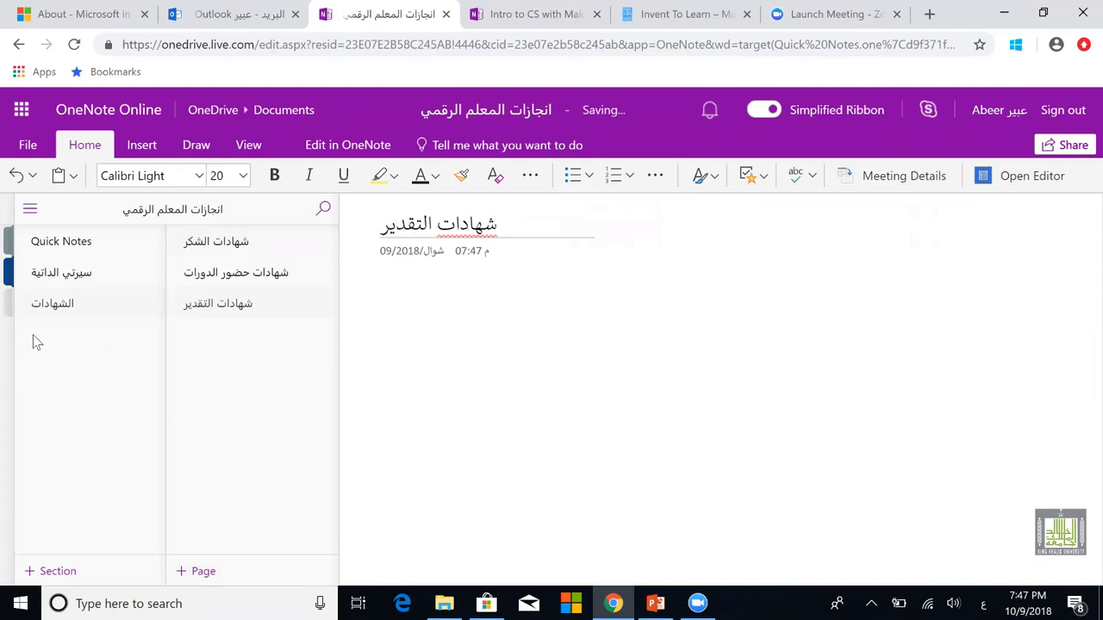
Step: Check the pages of the two existing portfolio sections and add a new section named "مخرجات طلابي"
click(55, 306)
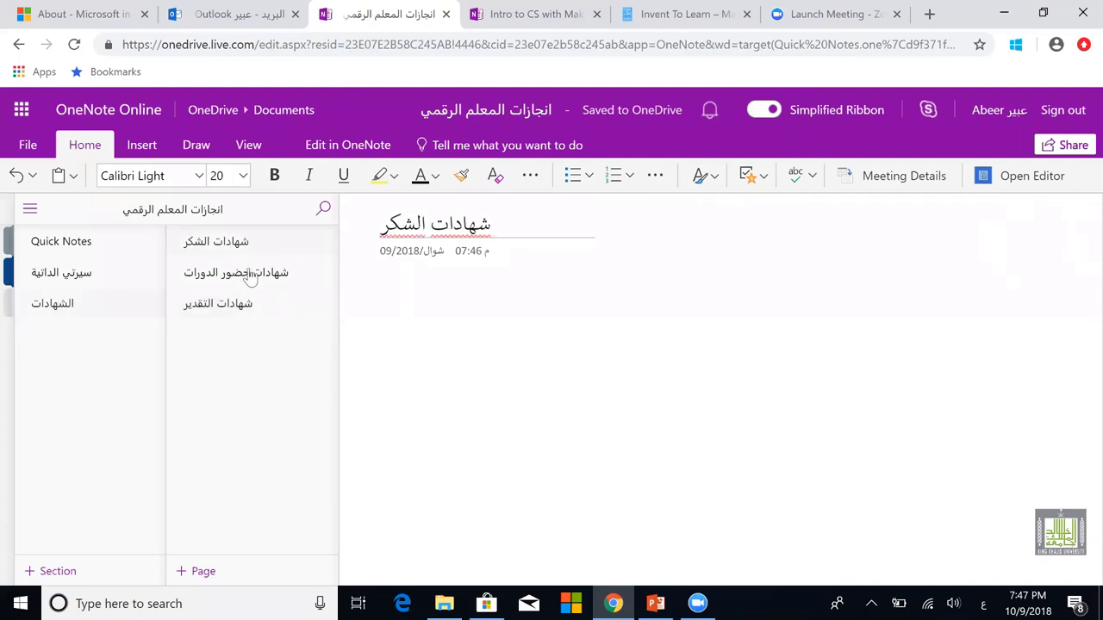
click(78, 287)
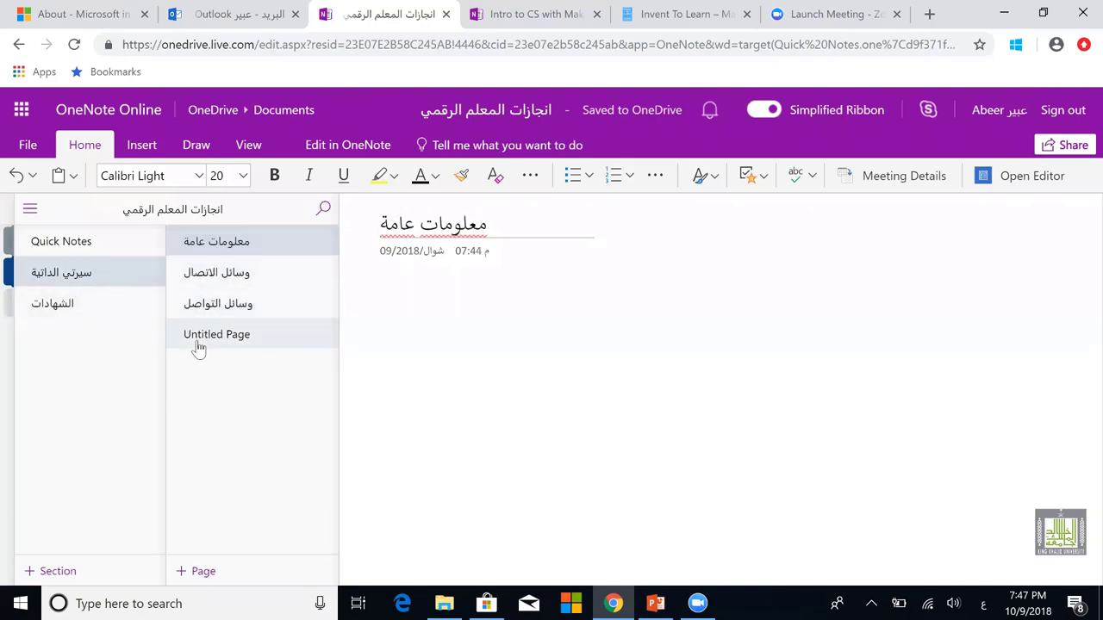
click(148, 581)
click(488, 343)
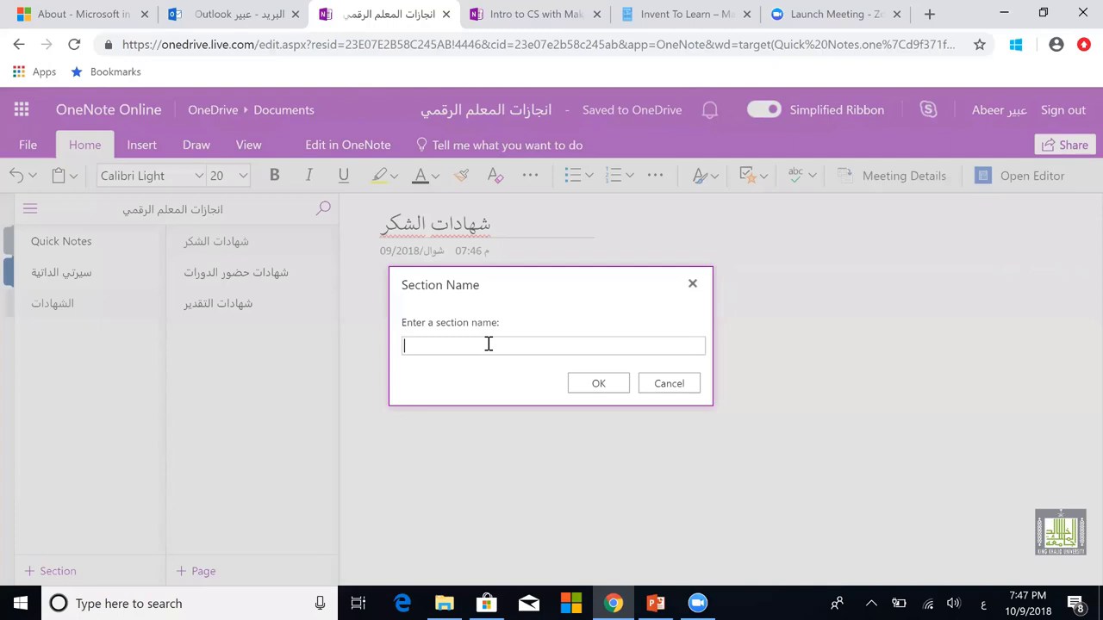
text(مخرجات طلابي)
click(599, 386)
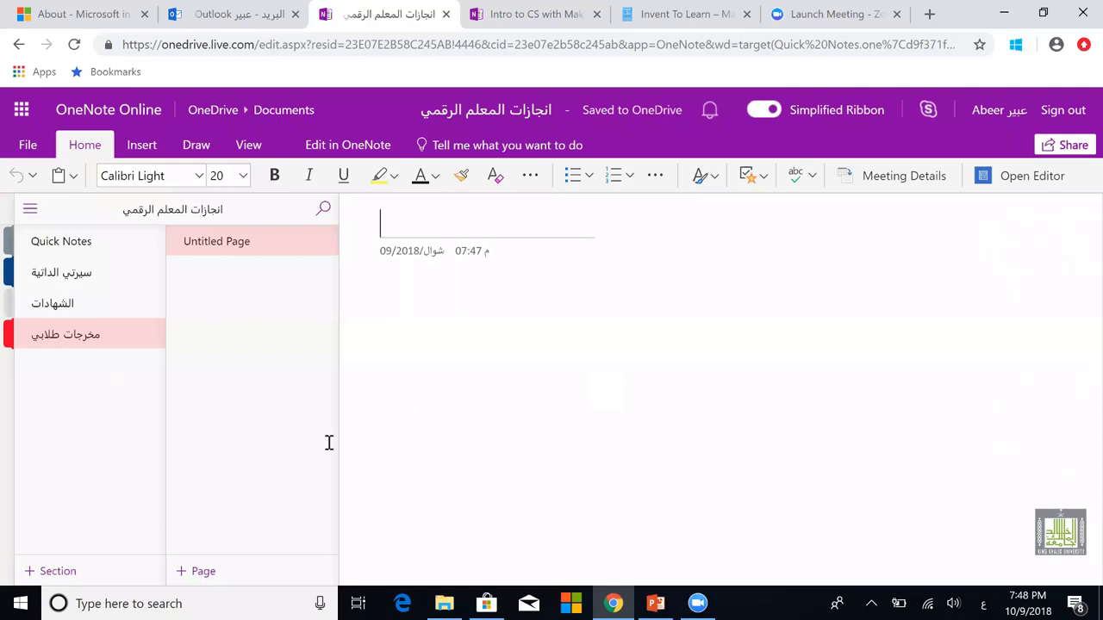
Step: Look through the pages of the "الشهادات", "سيرتي الداتية" and "مخرجات طلابي" sections
click(95, 301)
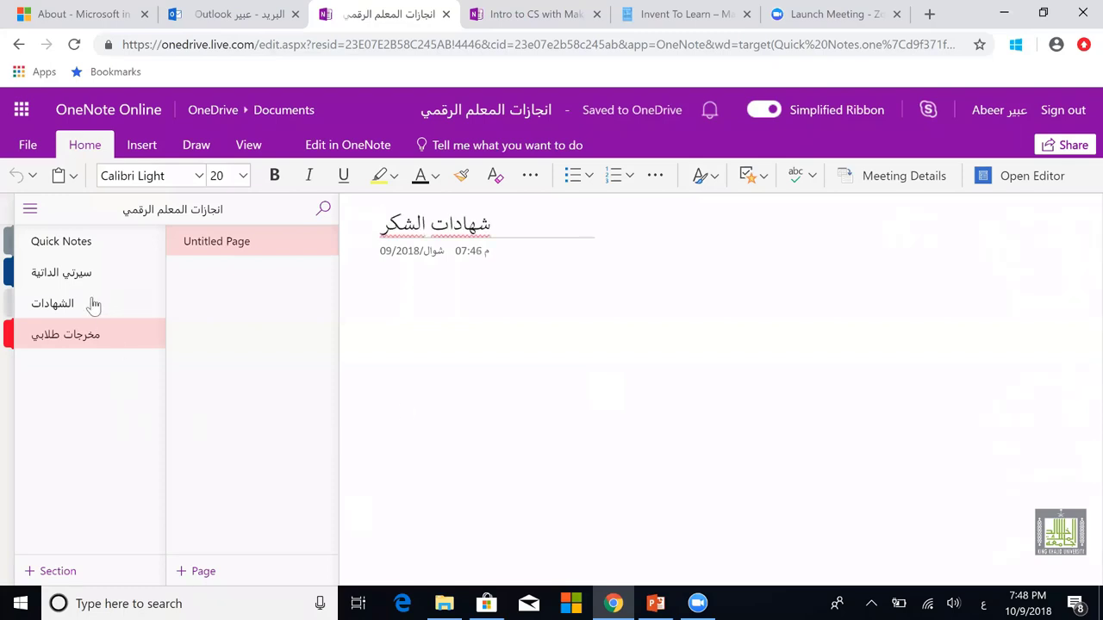
click(80, 283)
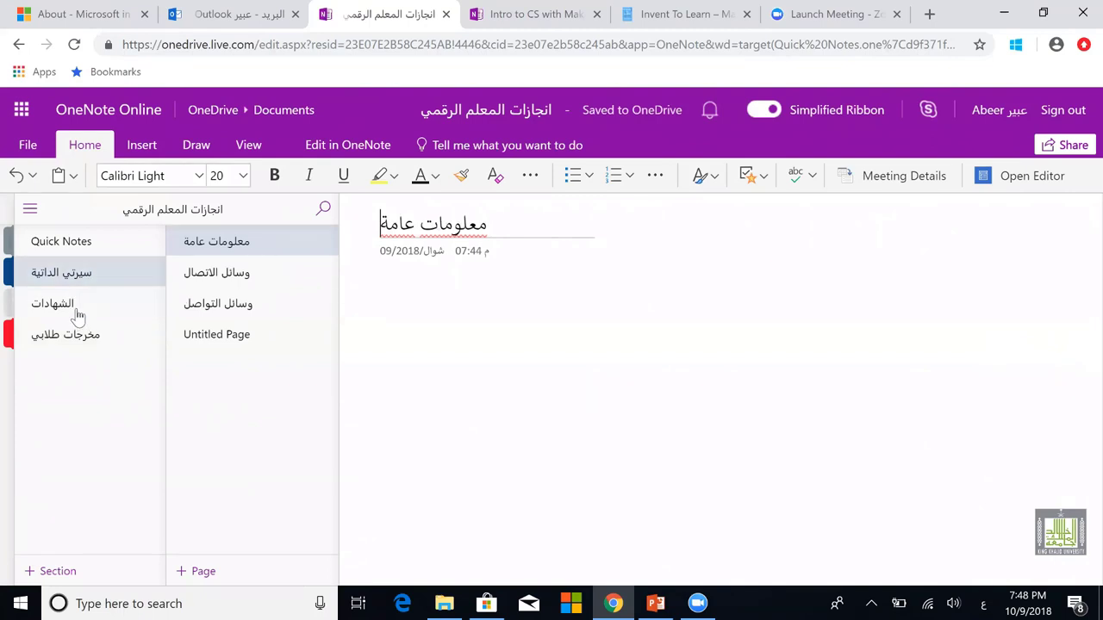
click(77, 314)
click(86, 336)
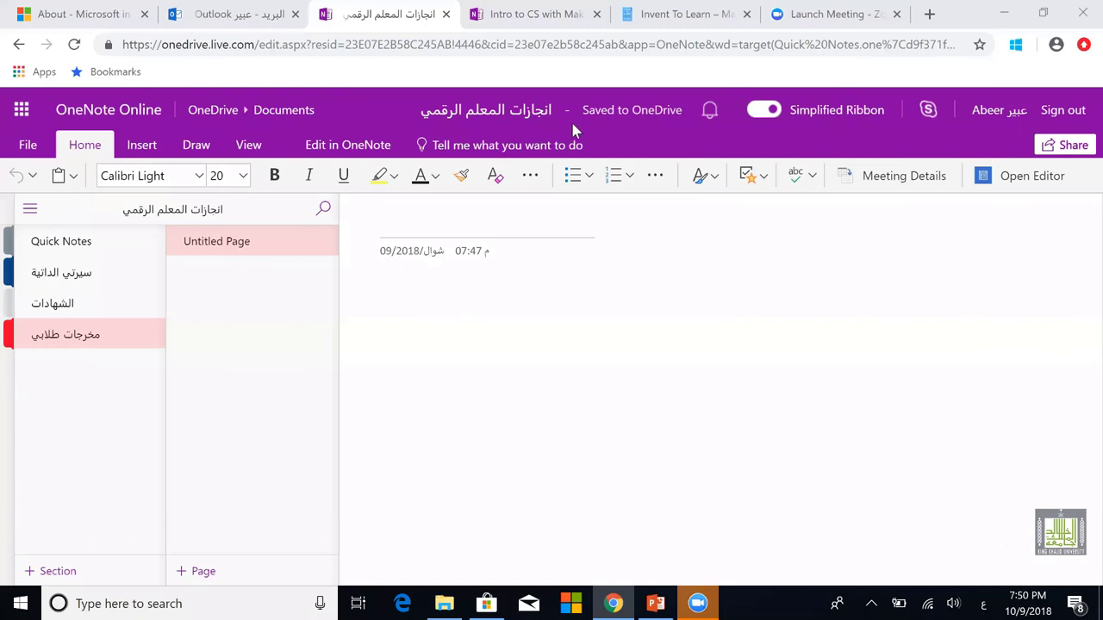
Step: Open the "معلومات عامة" page of the "سيرتي الداتية" section and place the insertion point in its body below the date
click(143, 146)
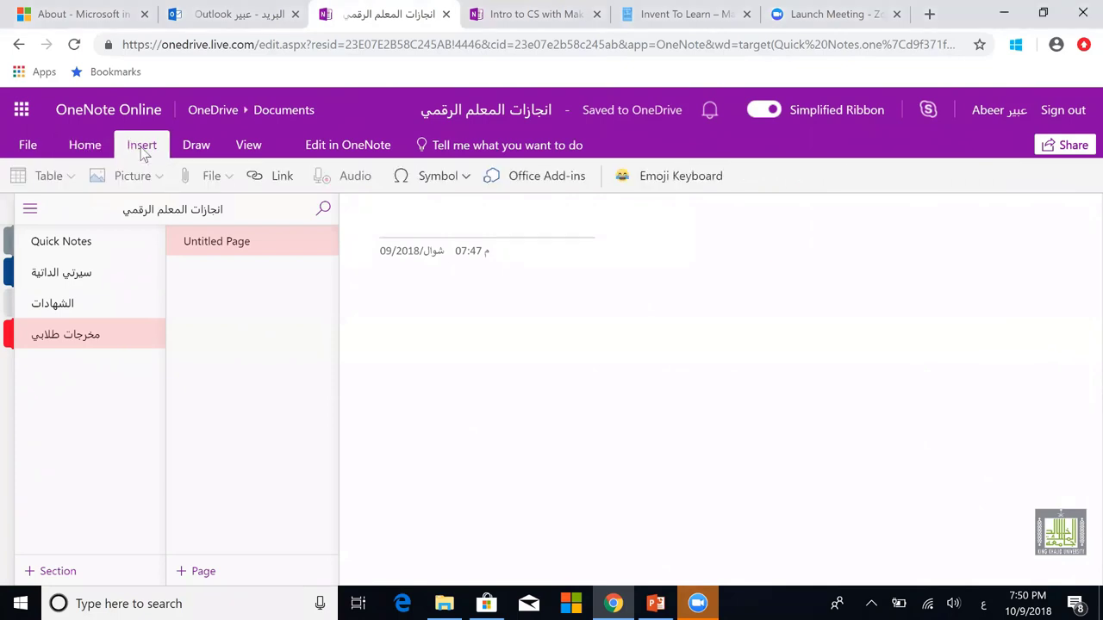
click(67, 309)
click(74, 277)
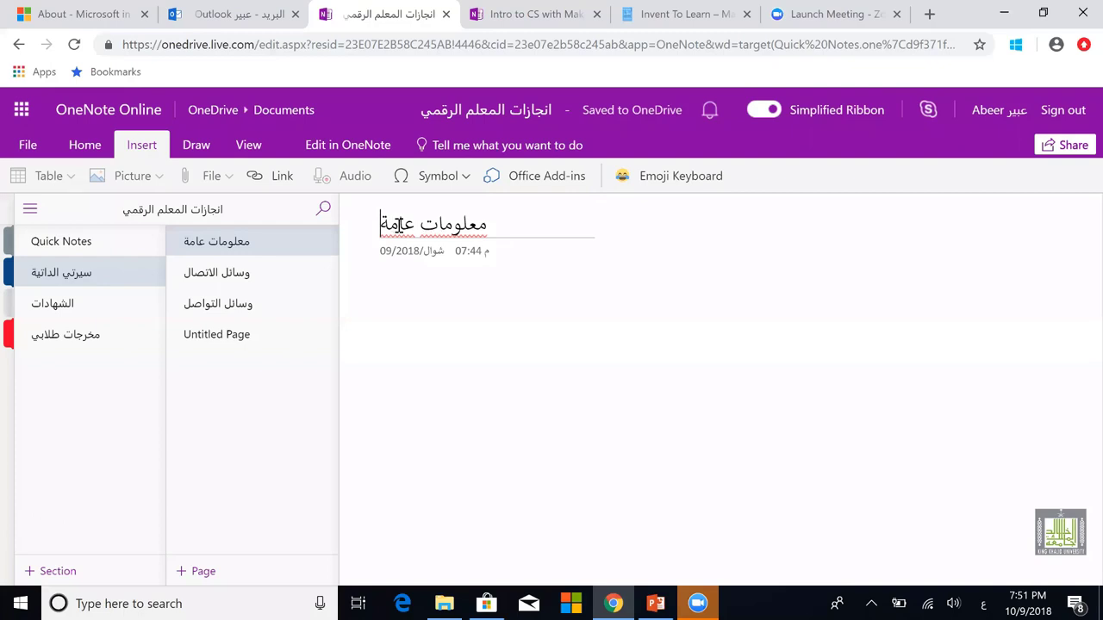
click(444, 306)
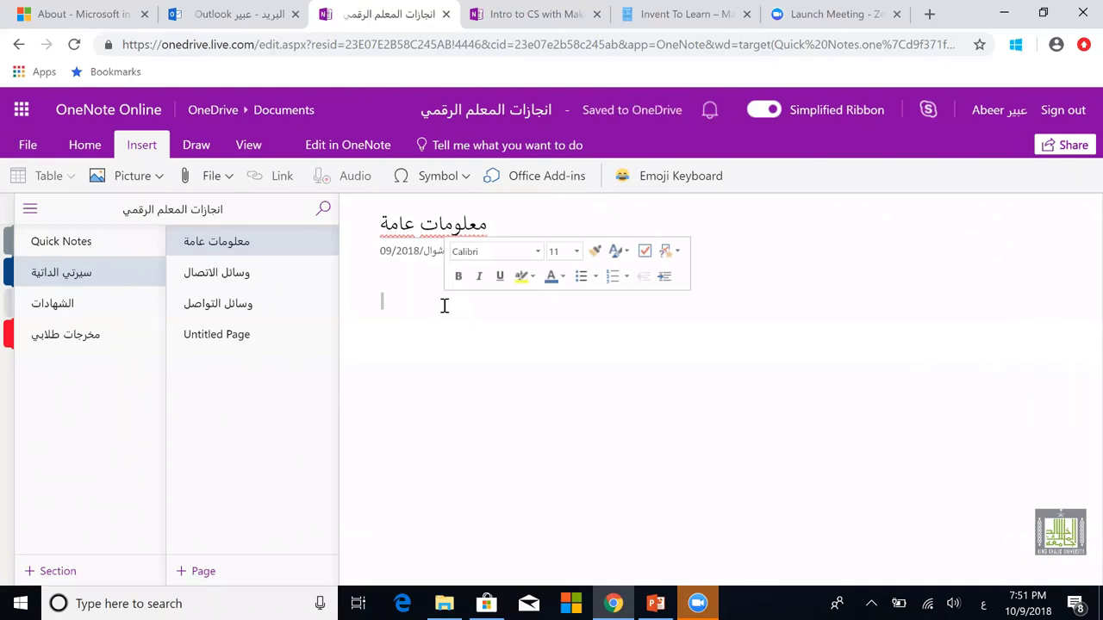
click(383, 292)
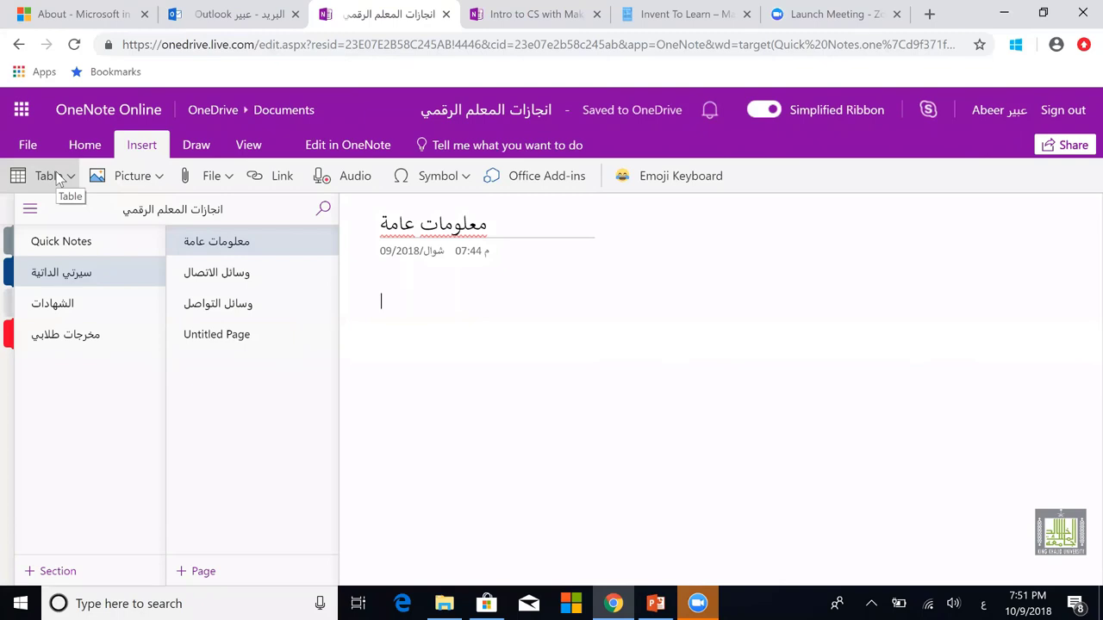
Step: Search the online pictures on Bing for "التعليم الالكتروني"
click(150, 178)
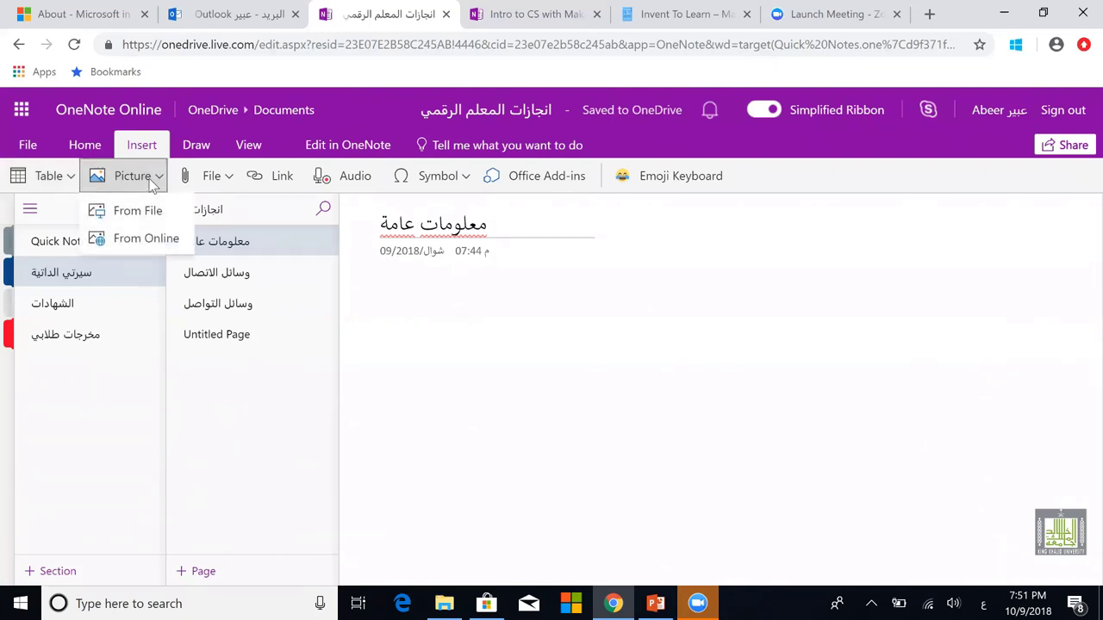
click(143, 239)
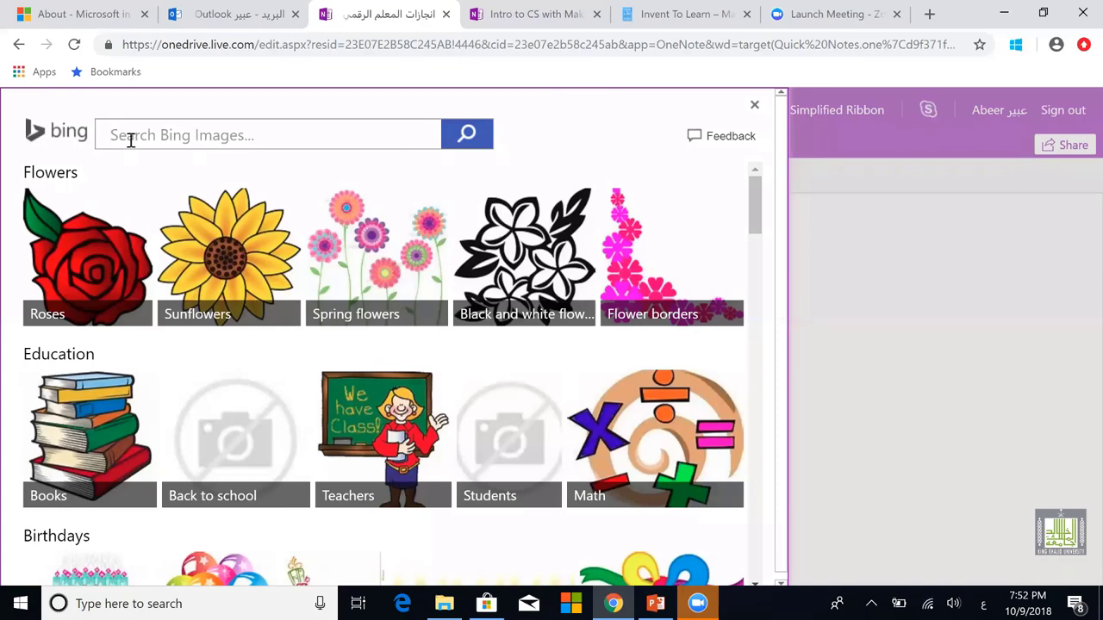
text(ال)
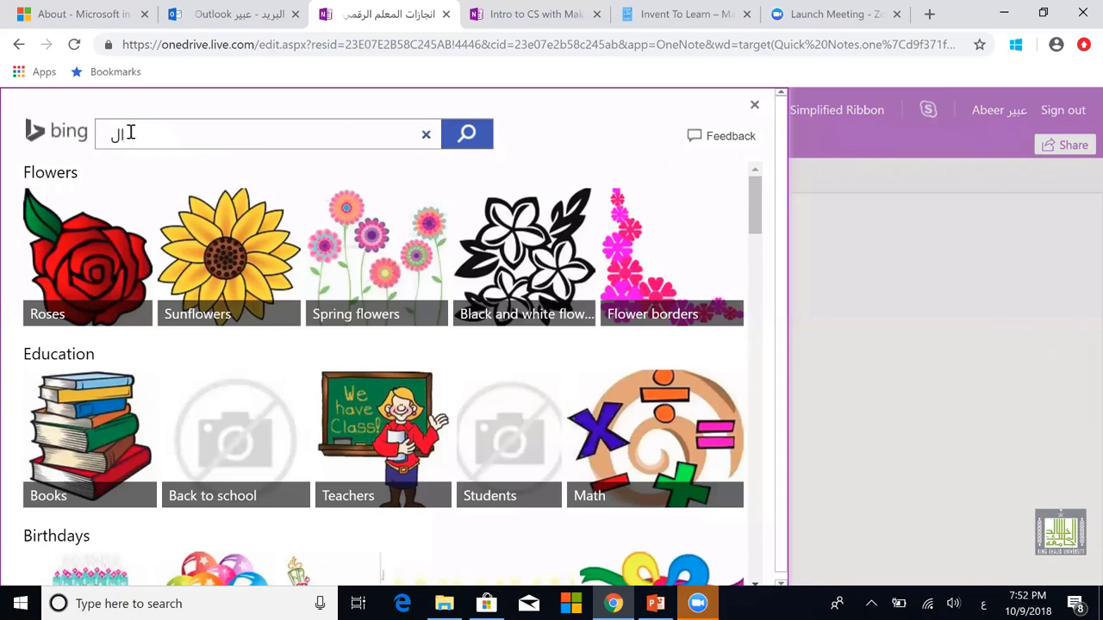
text(تعليم الإلكتروني)
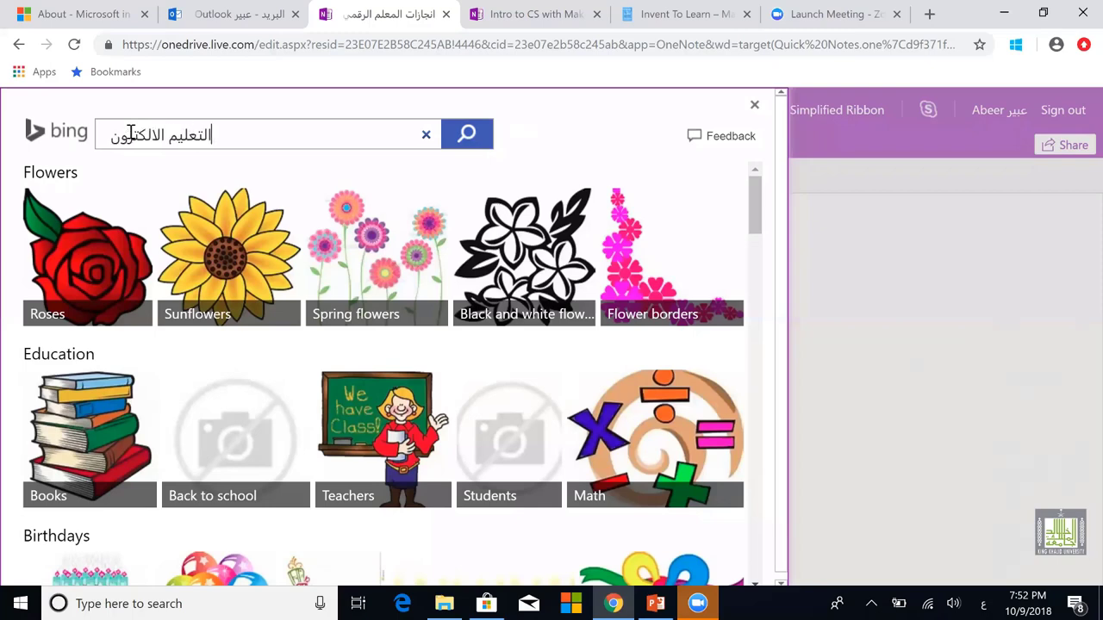
click(465, 135)
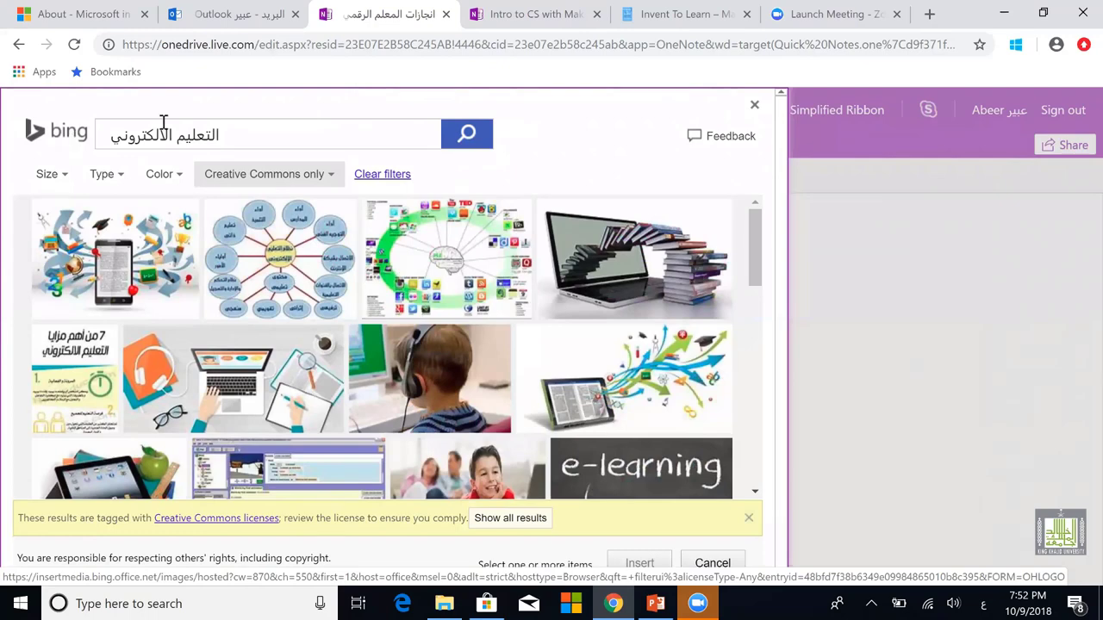
Step: Insert the illustration of a desk with a laptop, headphones and notebook from the image results into the page
click(551, 217)
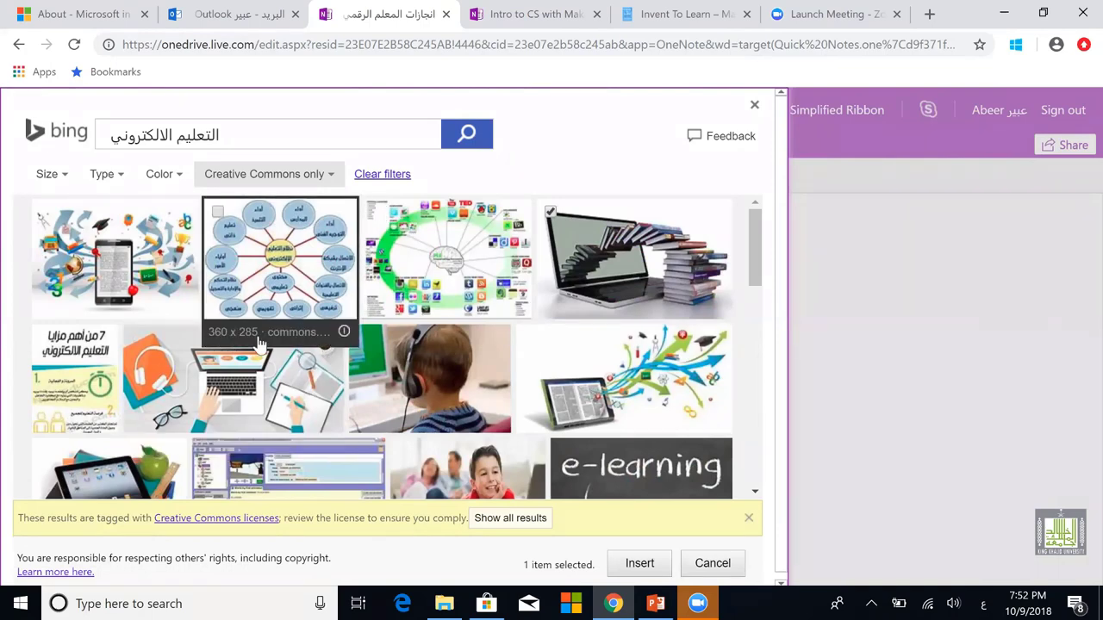
click(317, 365)
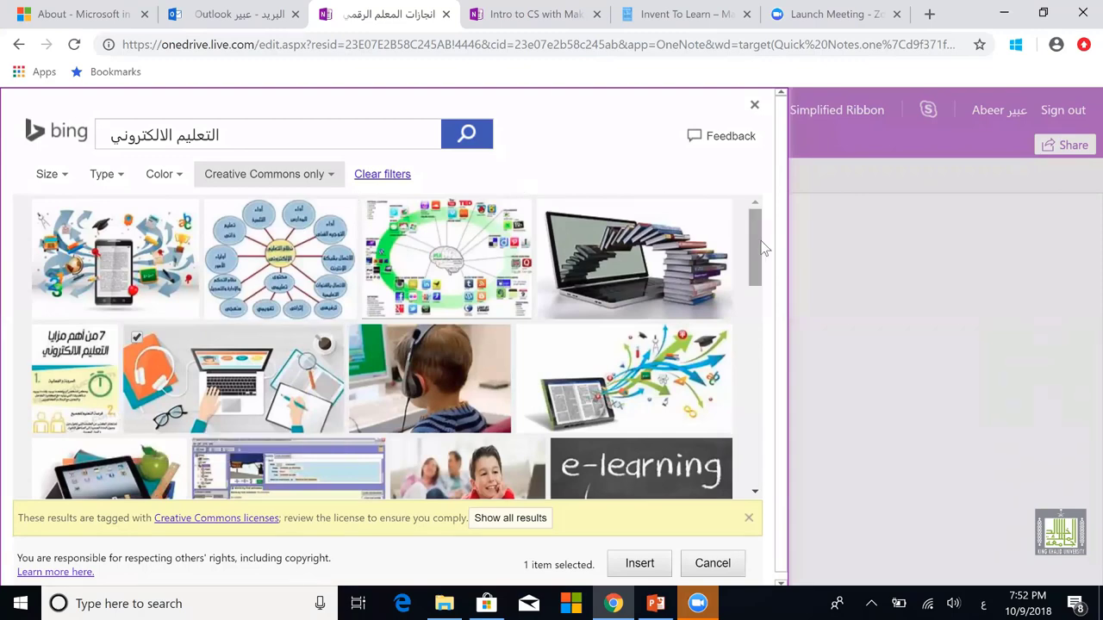
click(640, 569)
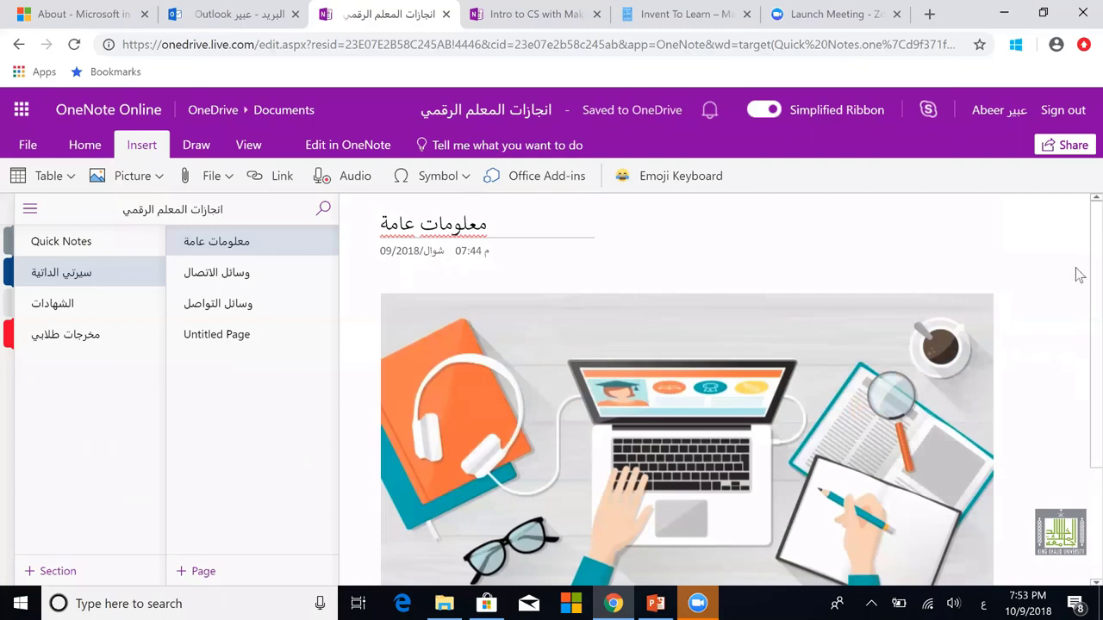
Step: Shrink the inserted desk picture proportionally to about three quarters of its original width
scroll(1080, 284, down, 2)
scroll(1077, 293, up, 2)
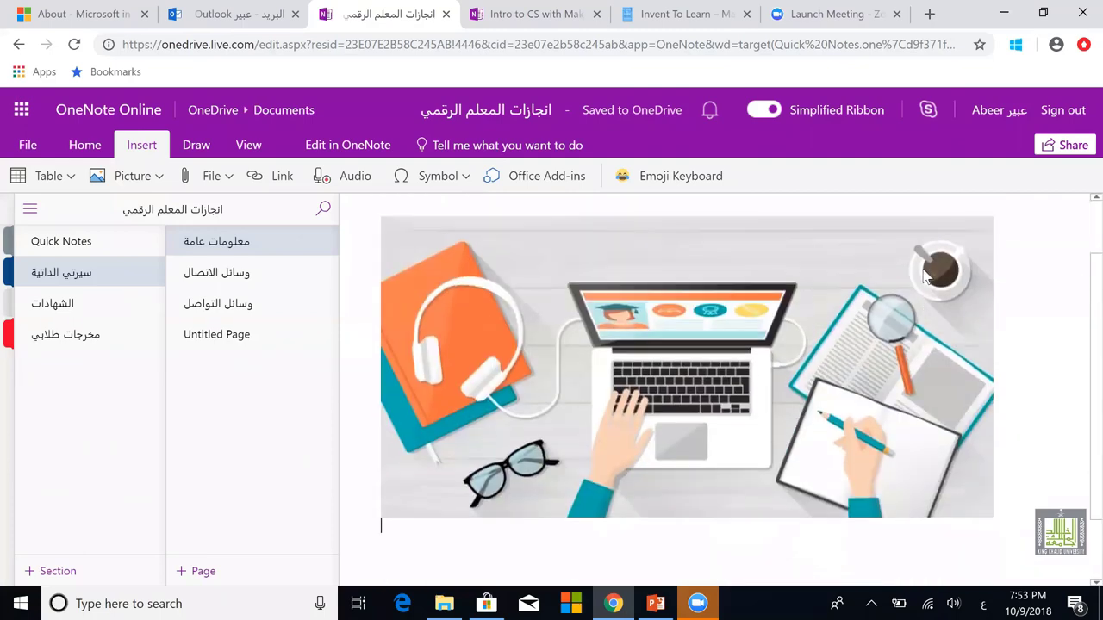
click(937, 295)
drag(996, 518, 975, 510)
drag(899, 493, 838, 458)
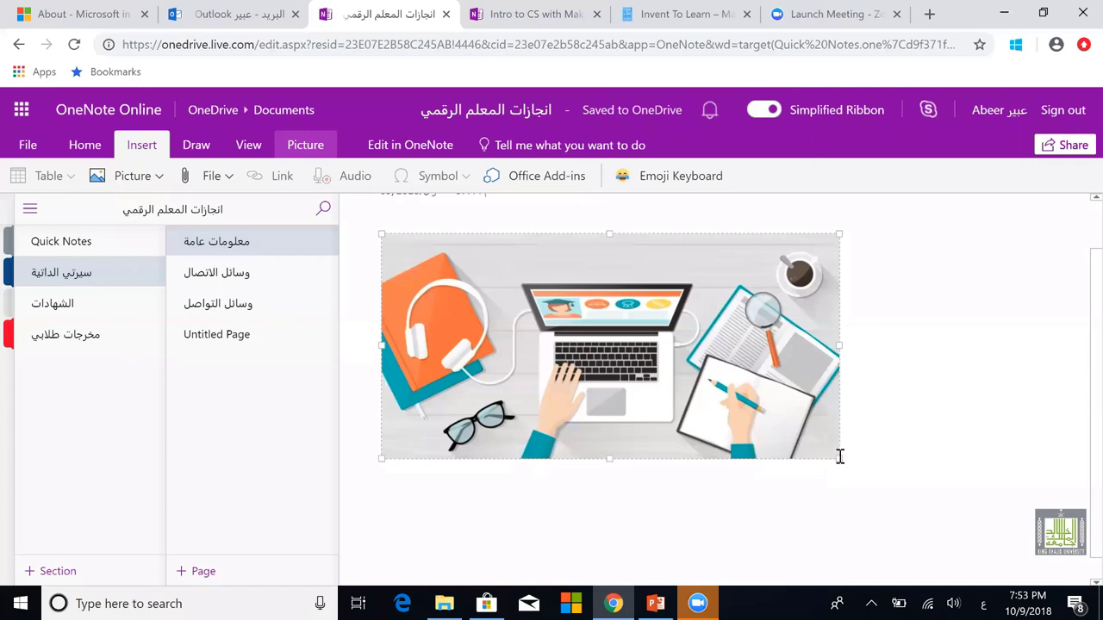
Step: Open the "وسائل الاتصال" page and place the insertion point in its body below the date
drag(1080, 281, 1076, 253)
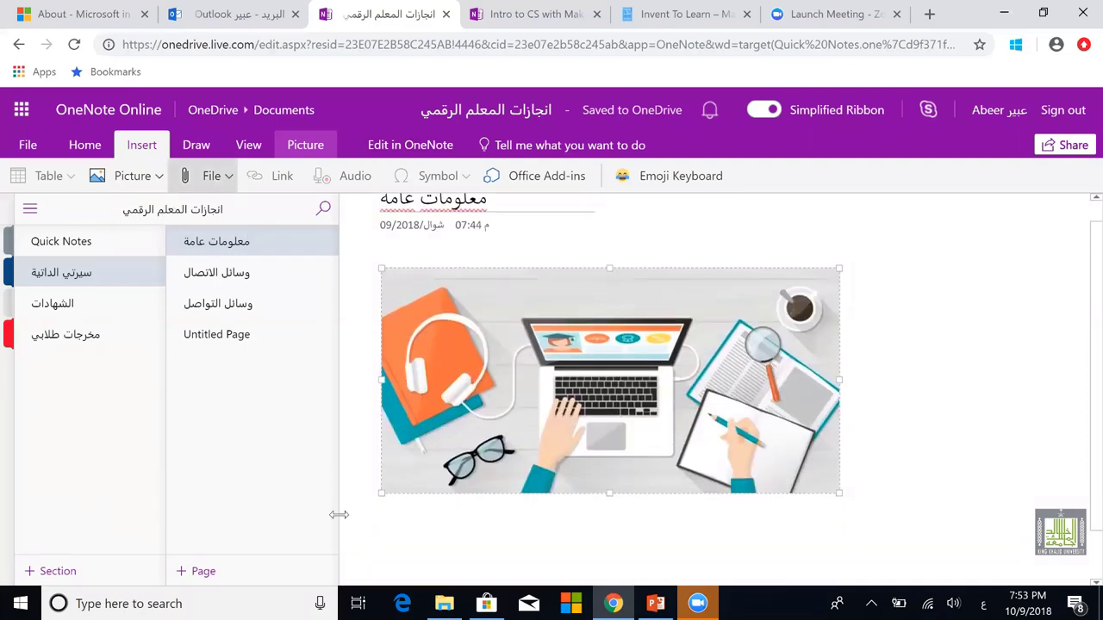
click(232, 275)
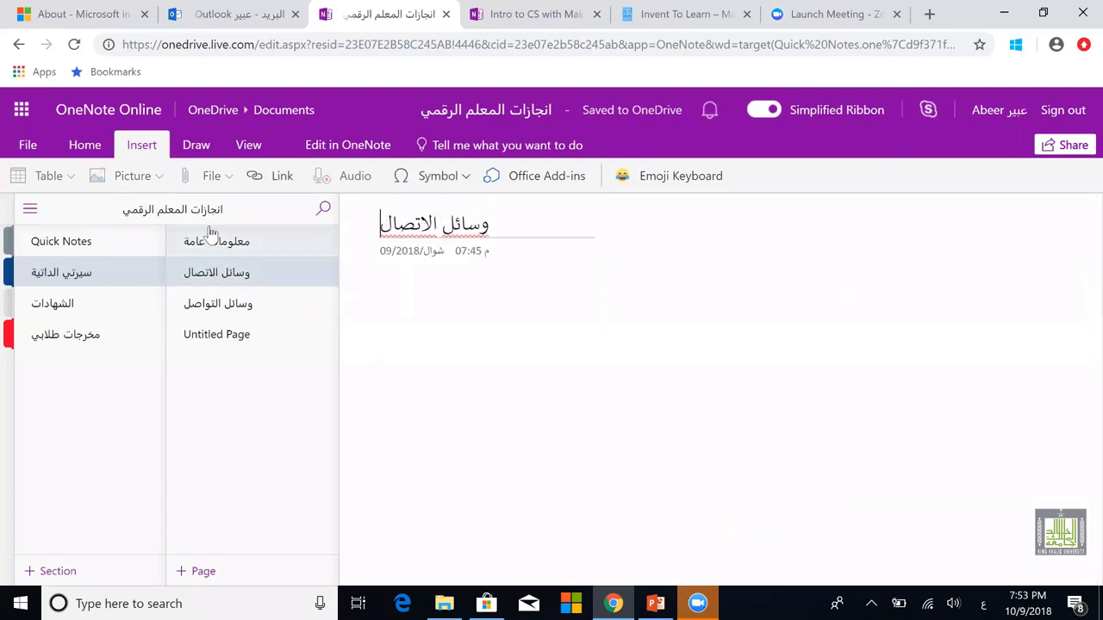
click(394, 284)
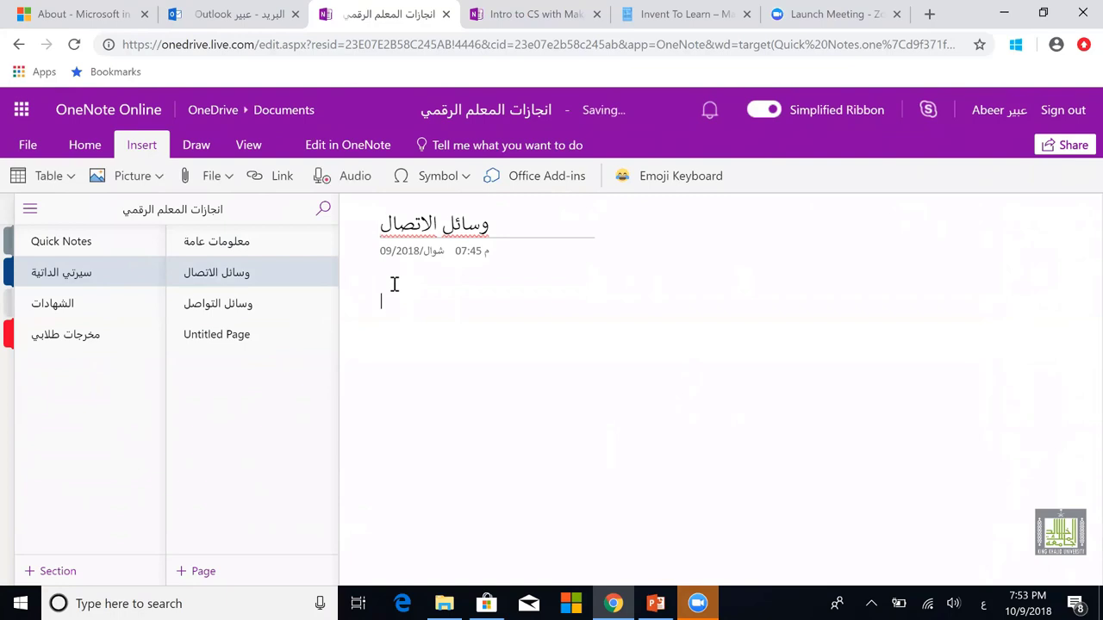
click(230, 182)
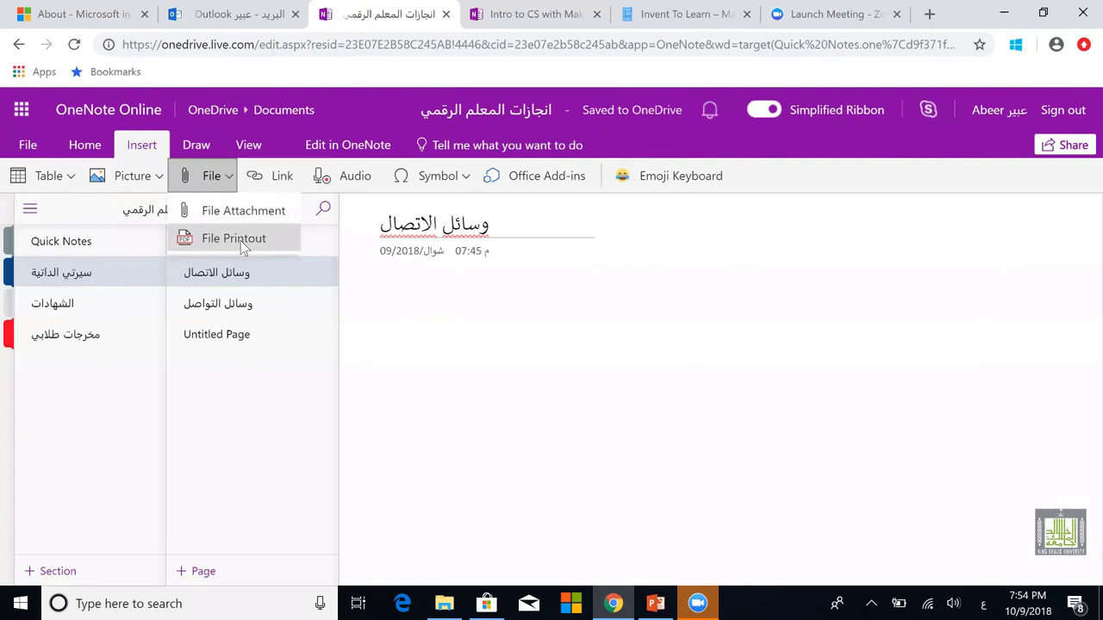
click(241, 240)
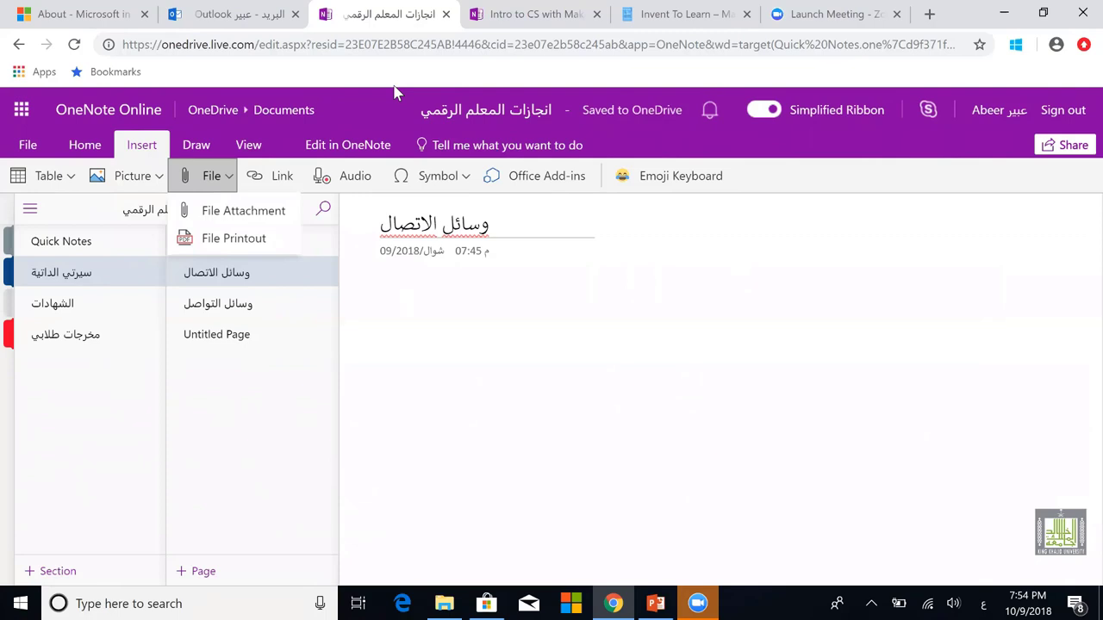
click(405, 267)
click(402, 268)
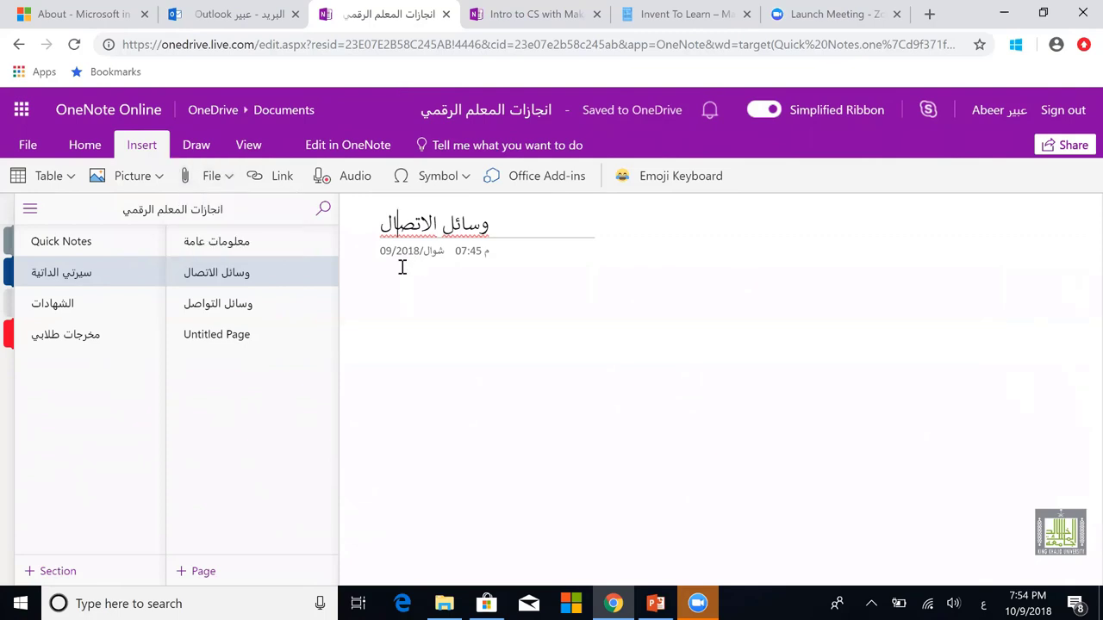
Step: Attach the PowerPoint file "CCGAعرض.pptx" from the Desktop to the body of the "وسائل الاتصال" page
click(385, 278)
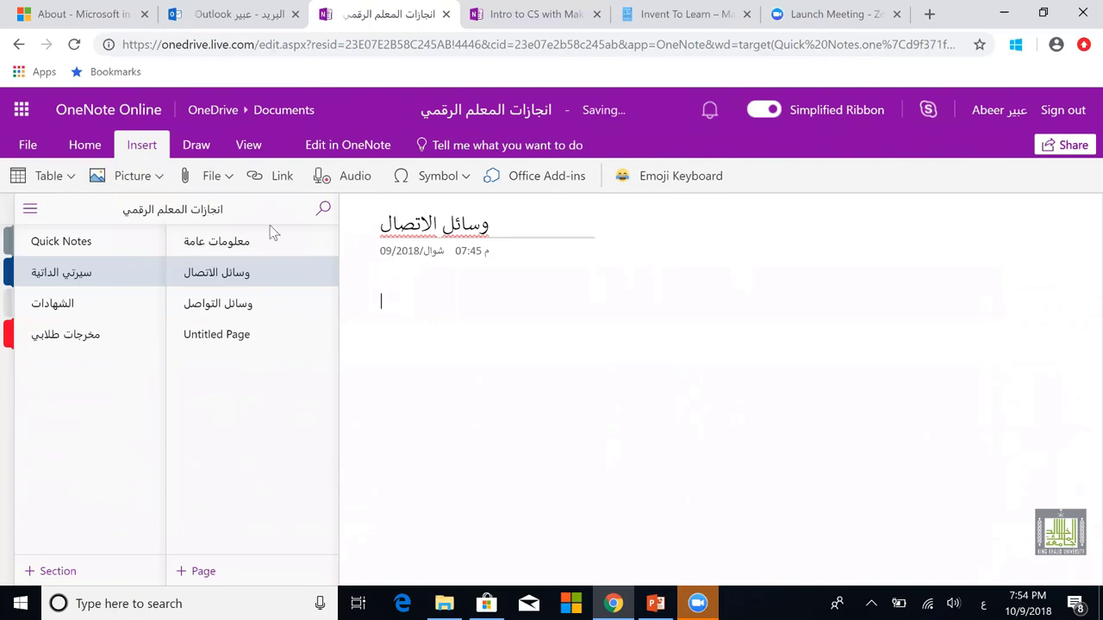
click(229, 176)
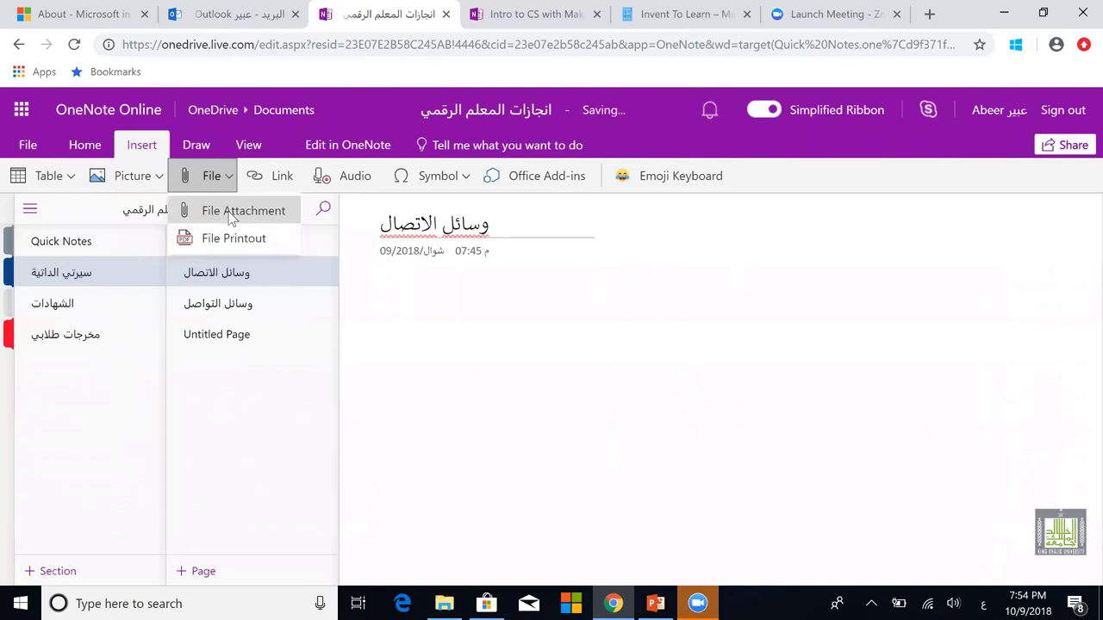
click(231, 216)
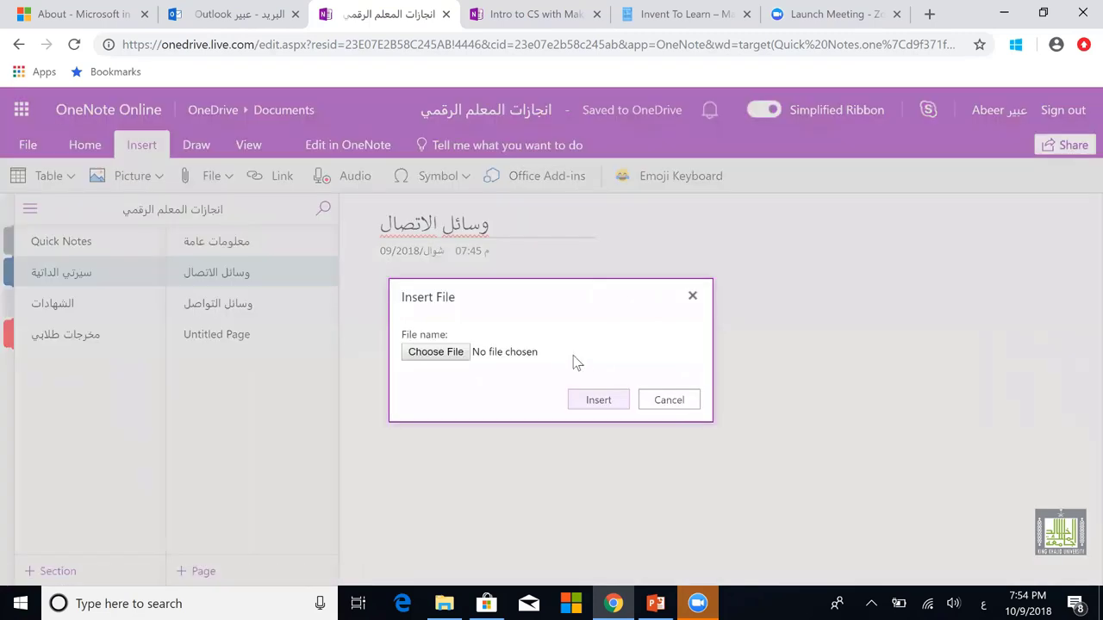
click(448, 355)
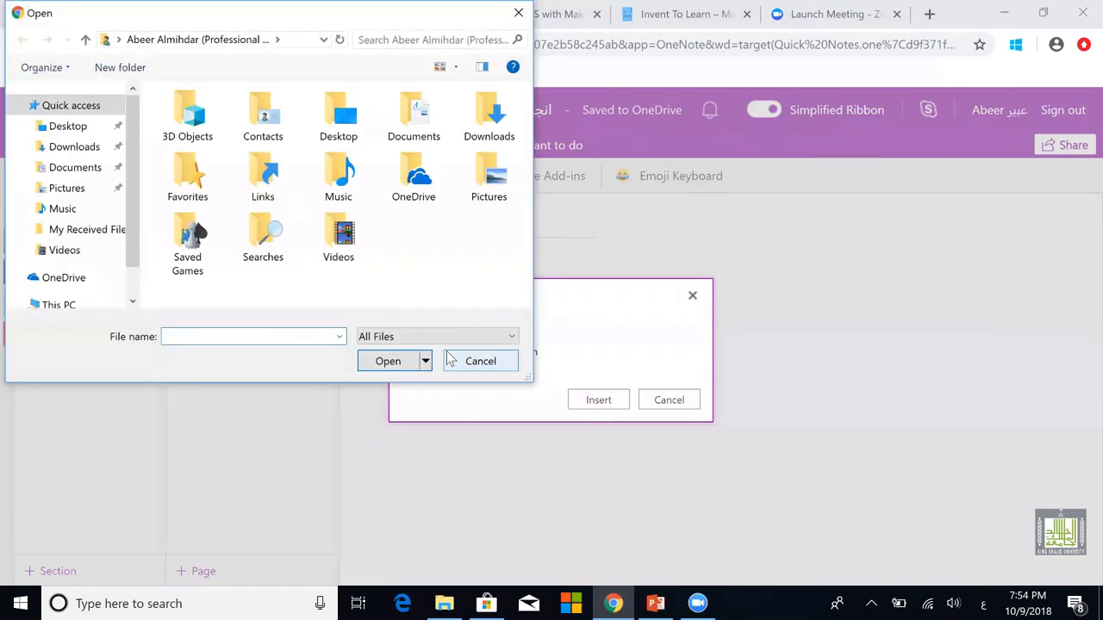
click(69, 126)
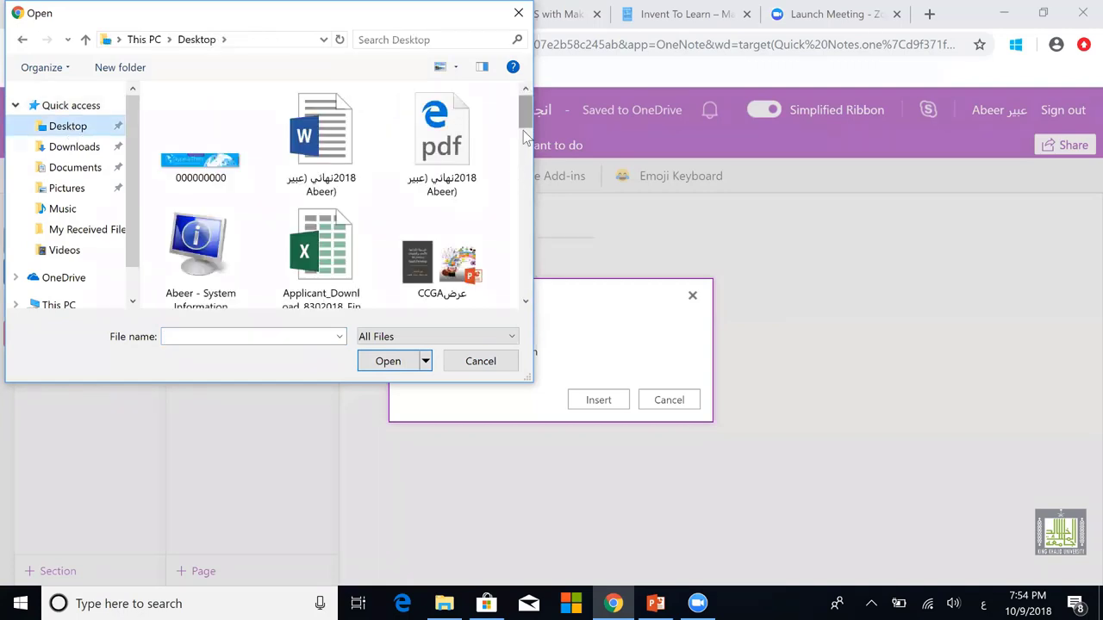
drag(526, 123, 525, 137)
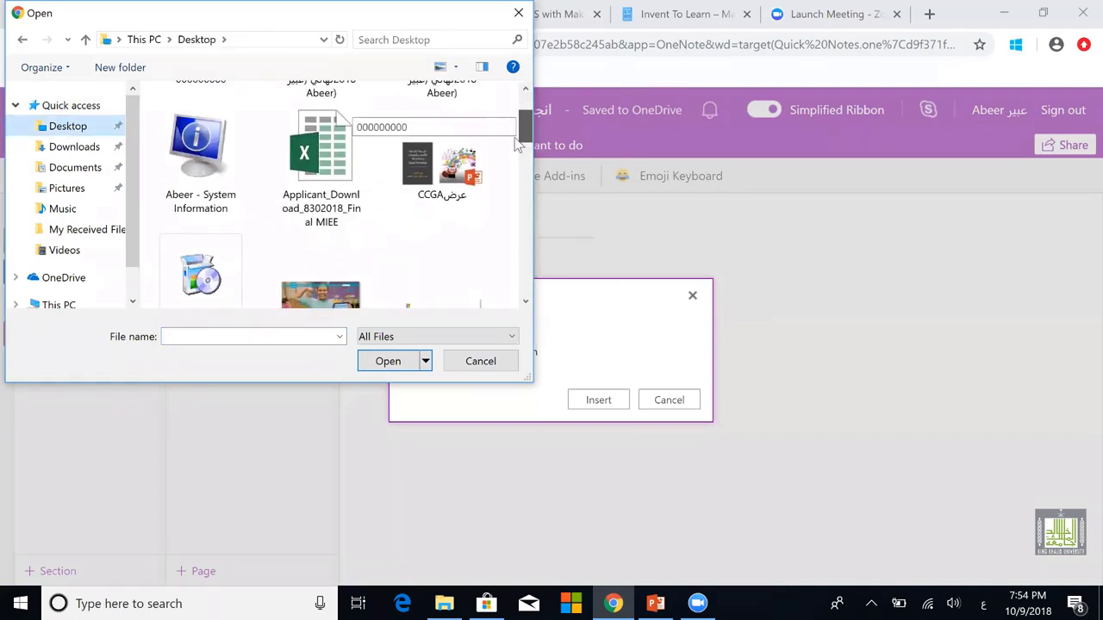
scroll(466, 134, down, 1)
click(466, 130)
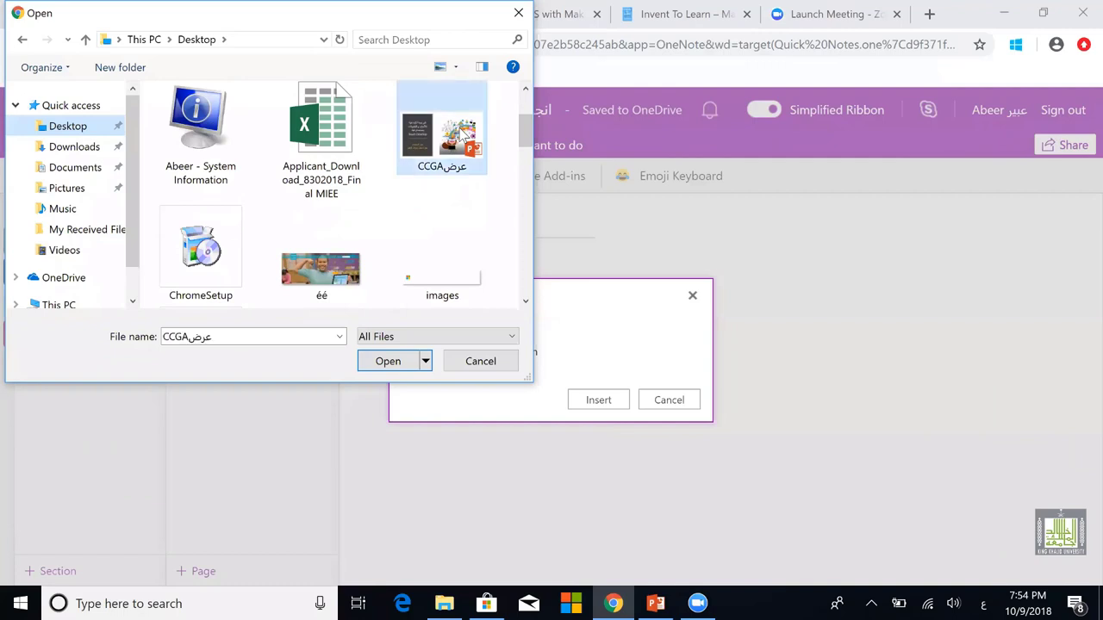
click(389, 362)
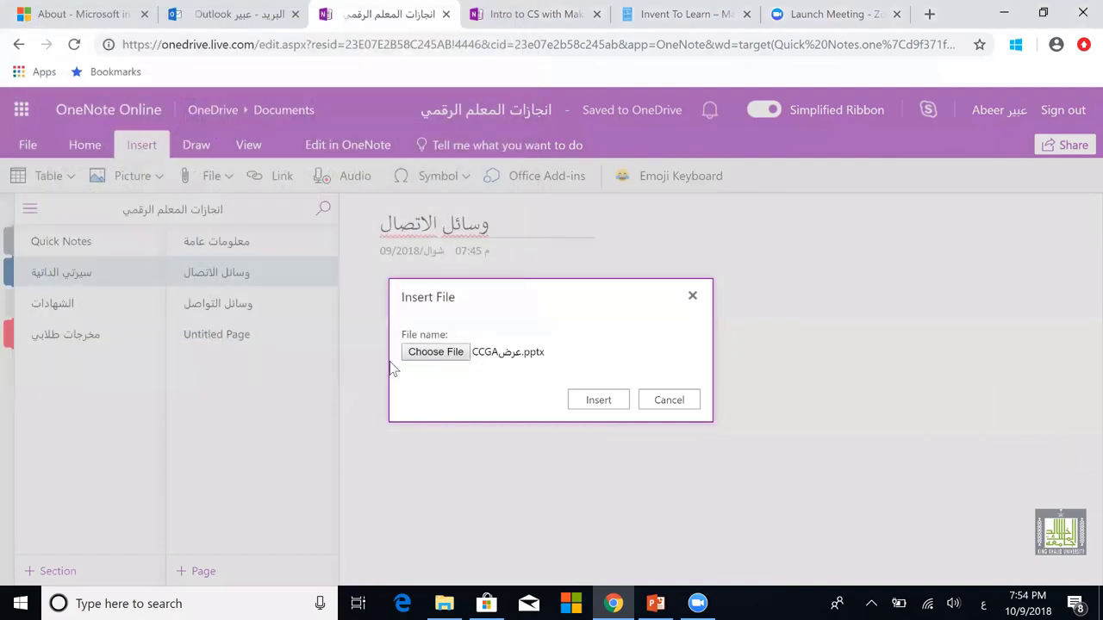
click(590, 399)
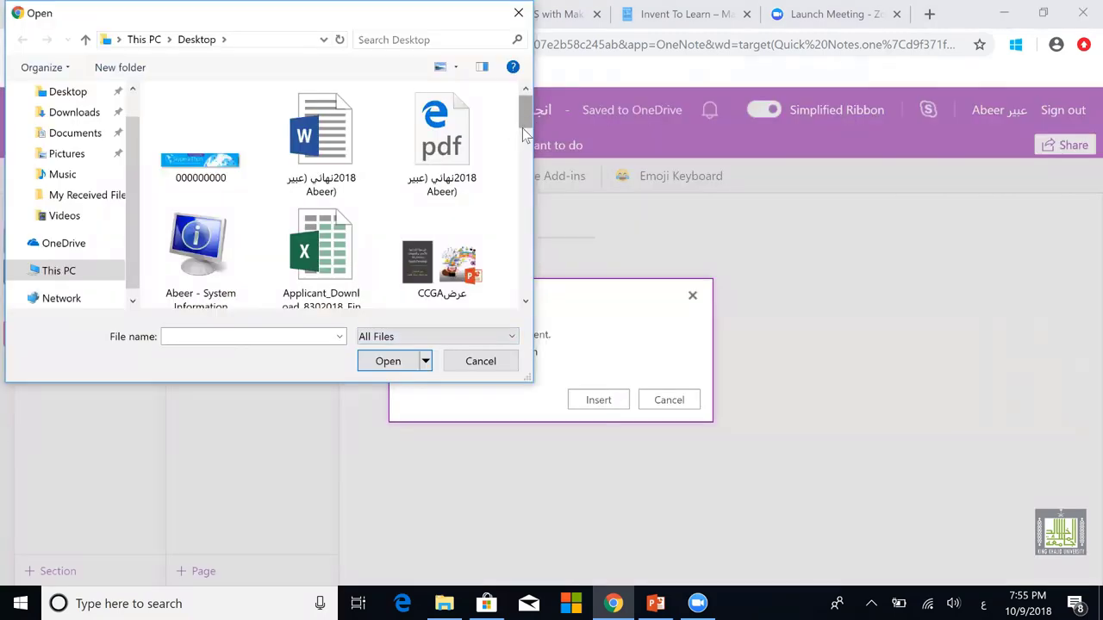
Step: Insert the Desktop PDF "استكرات.pdf" as a file printout on the "وسائل التواصل" page
scroll(522, 155, down, 5)
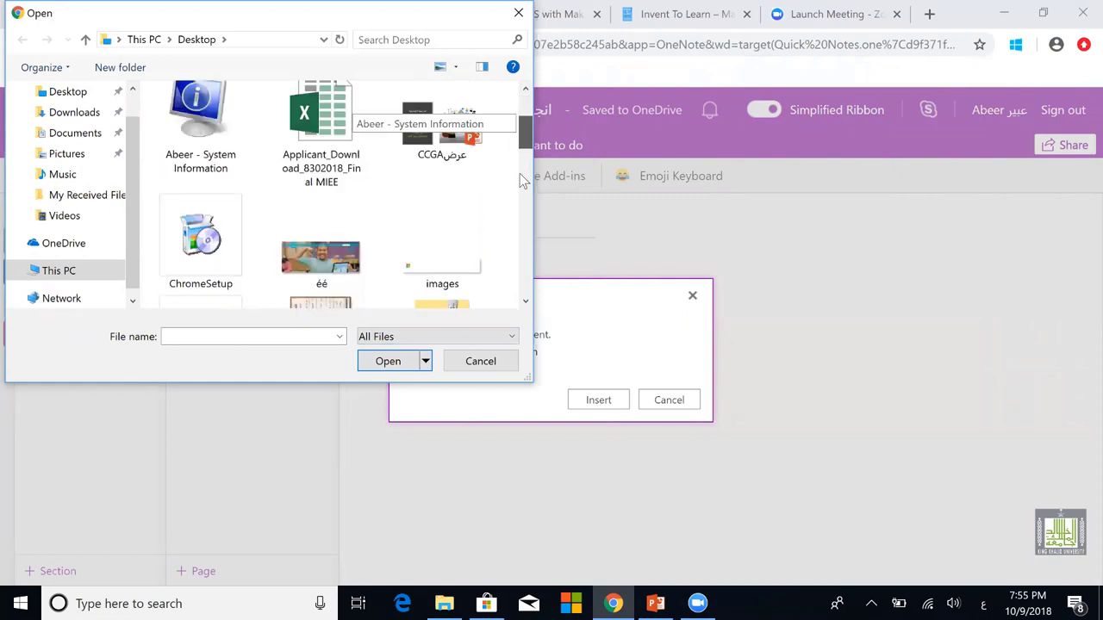
scroll(519, 225, down, 4)
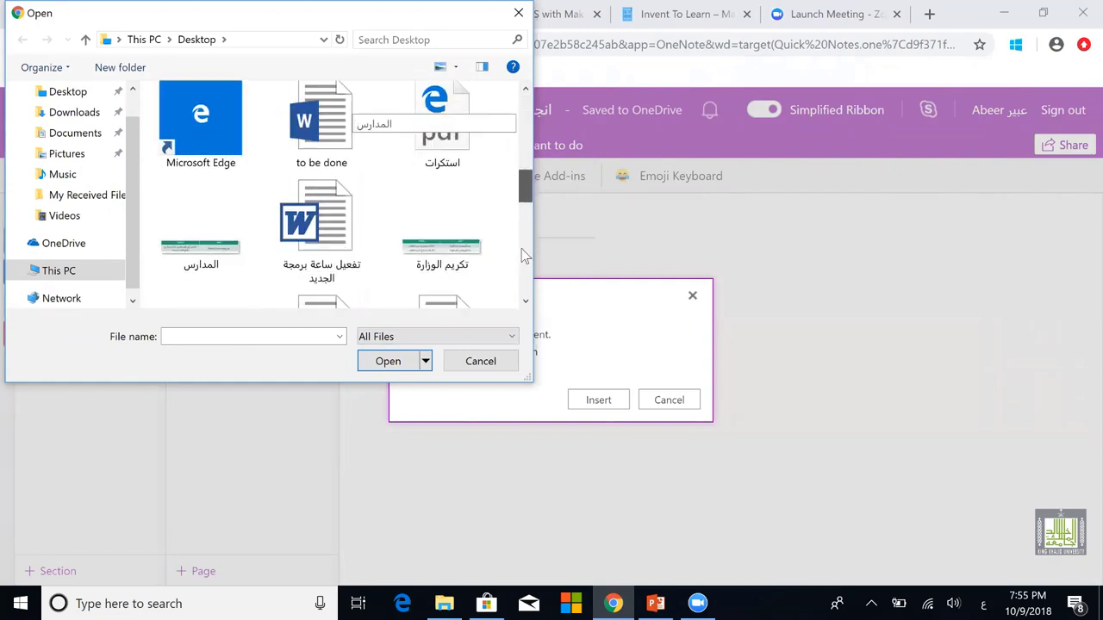
scroll(521, 251, down, 6)
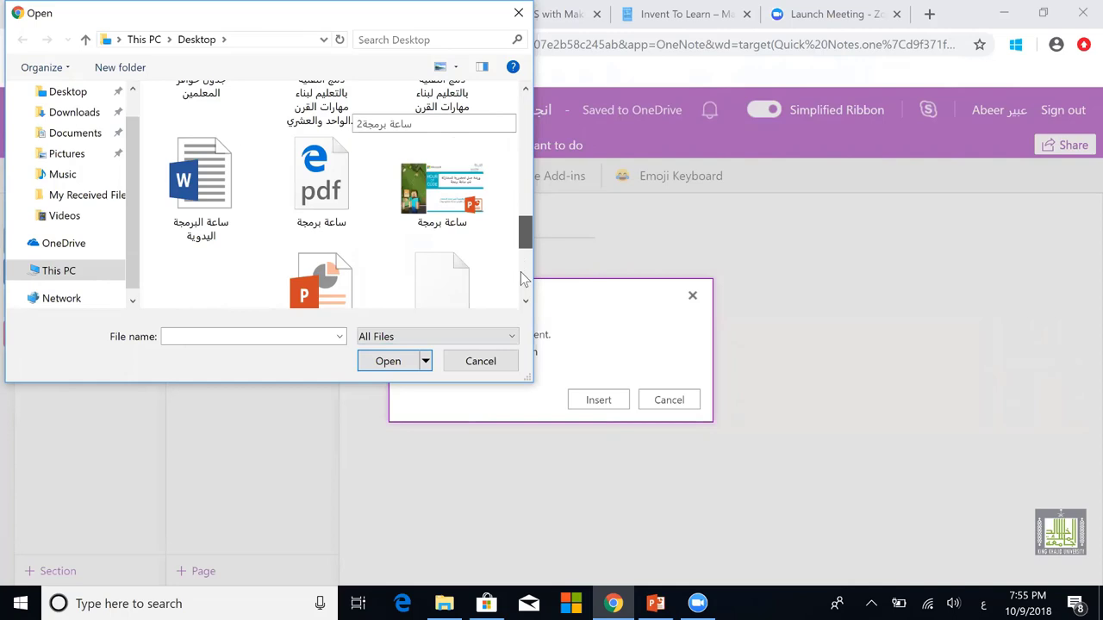
scroll(525, 287, down, 2)
scroll(525, 287, down, 2)
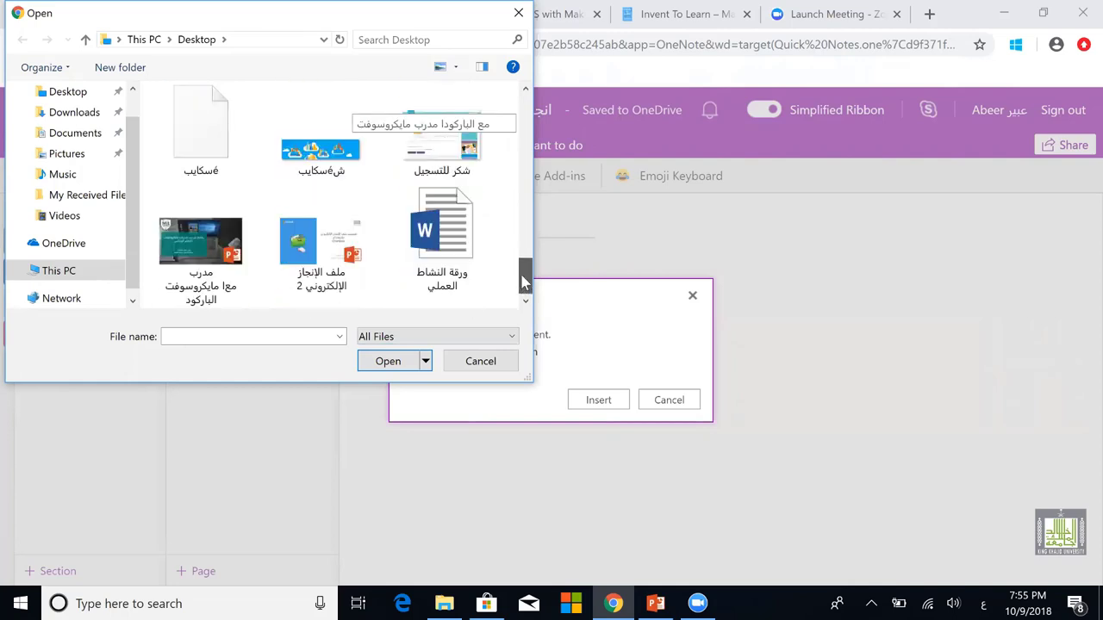
scroll(525, 254, up, 1)
scroll(524, 244, up, 2)
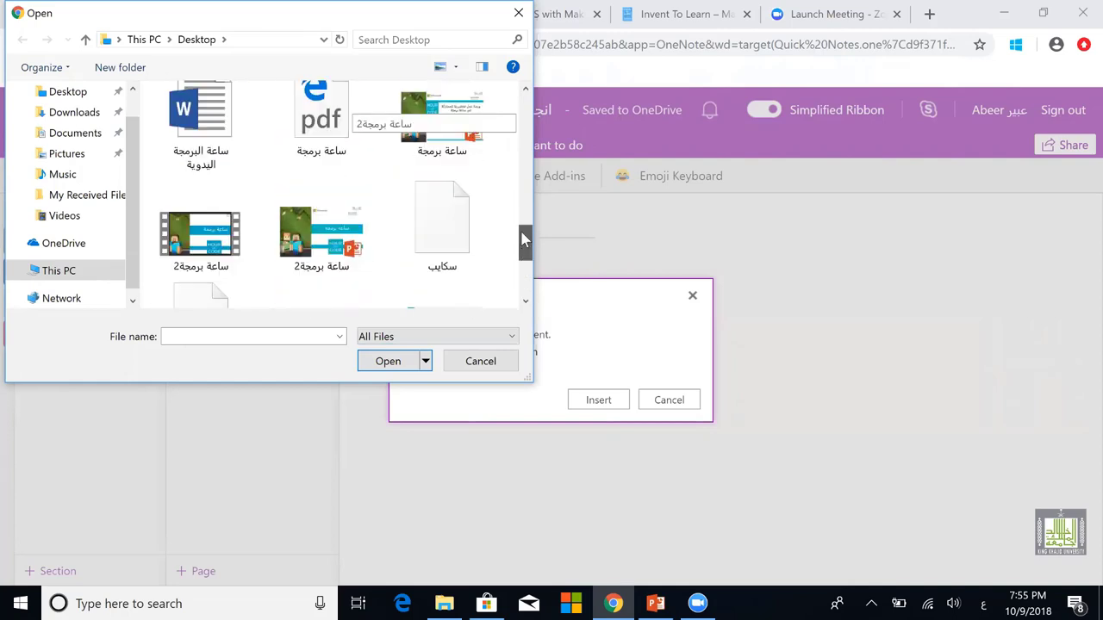
scroll(526, 241, up, 2)
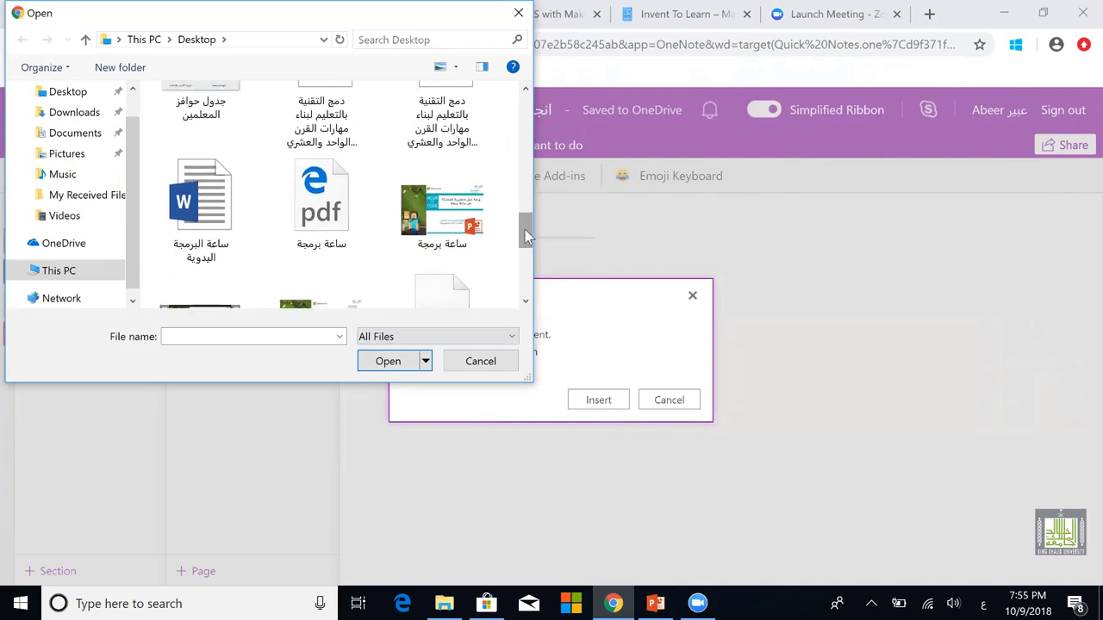
drag(525, 225, 521, 199)
click(454, 118)
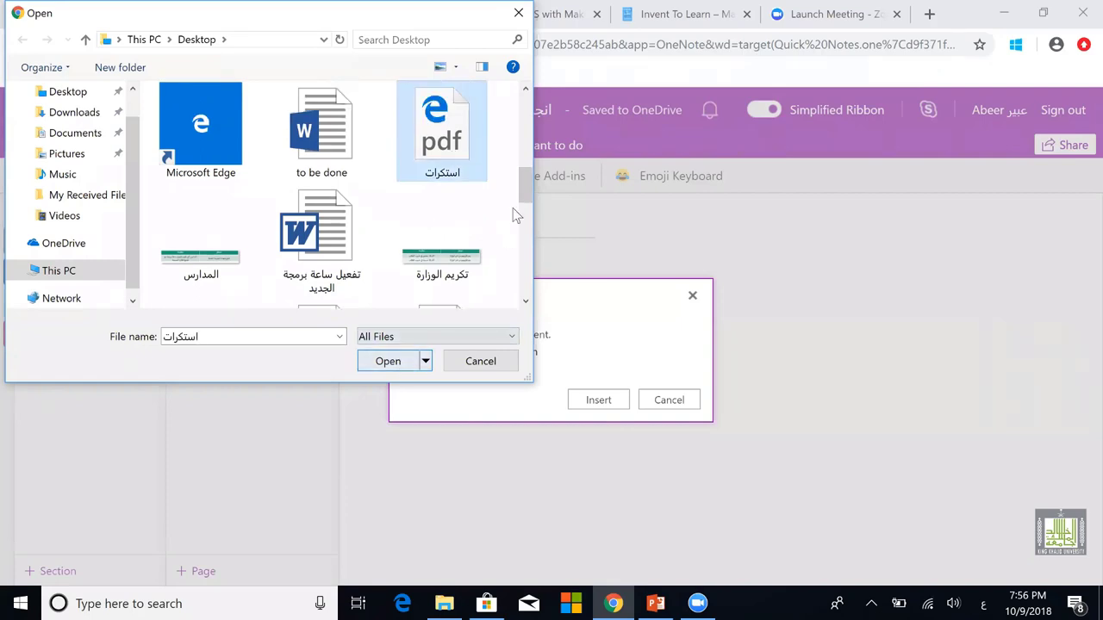
drag(526, 184, 522, 290)
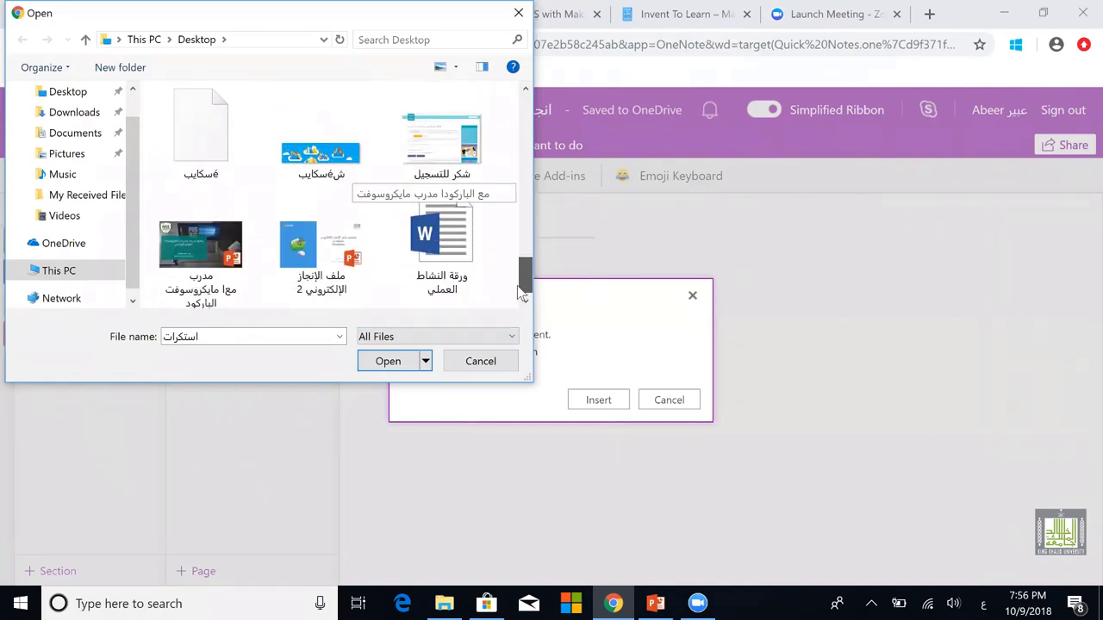
scroll(527, 222, up, 8)
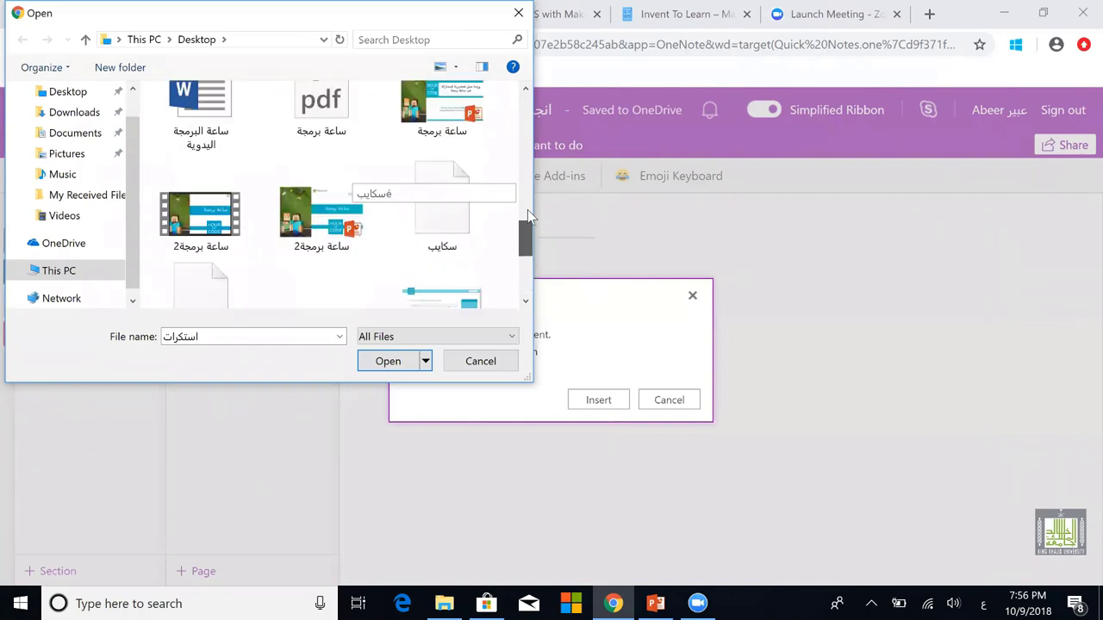
click(402, 363)
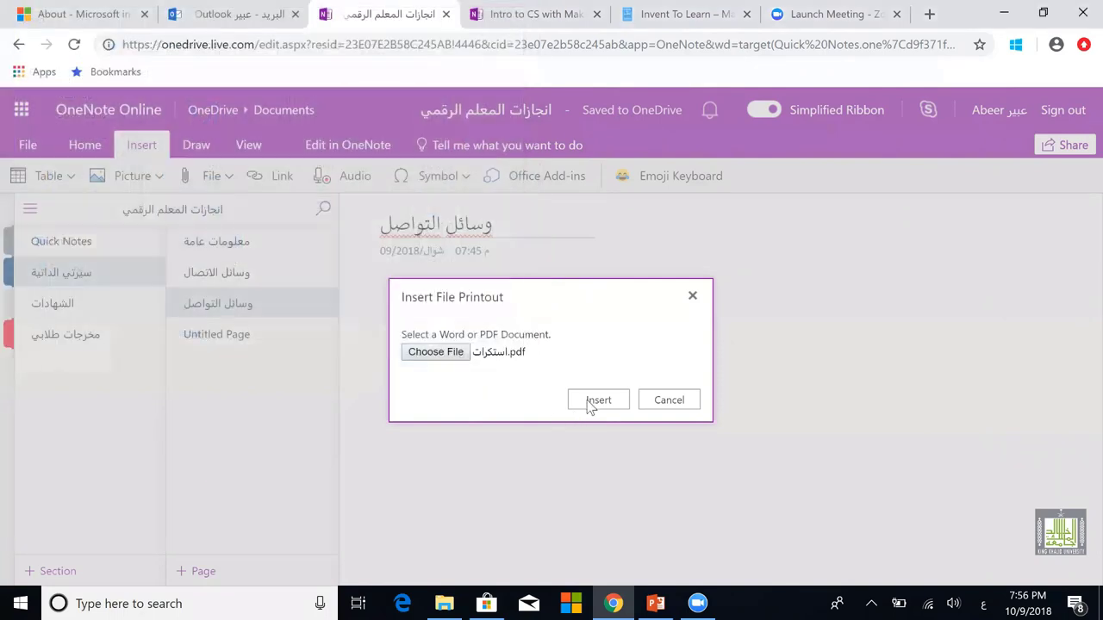
click(595, 401)
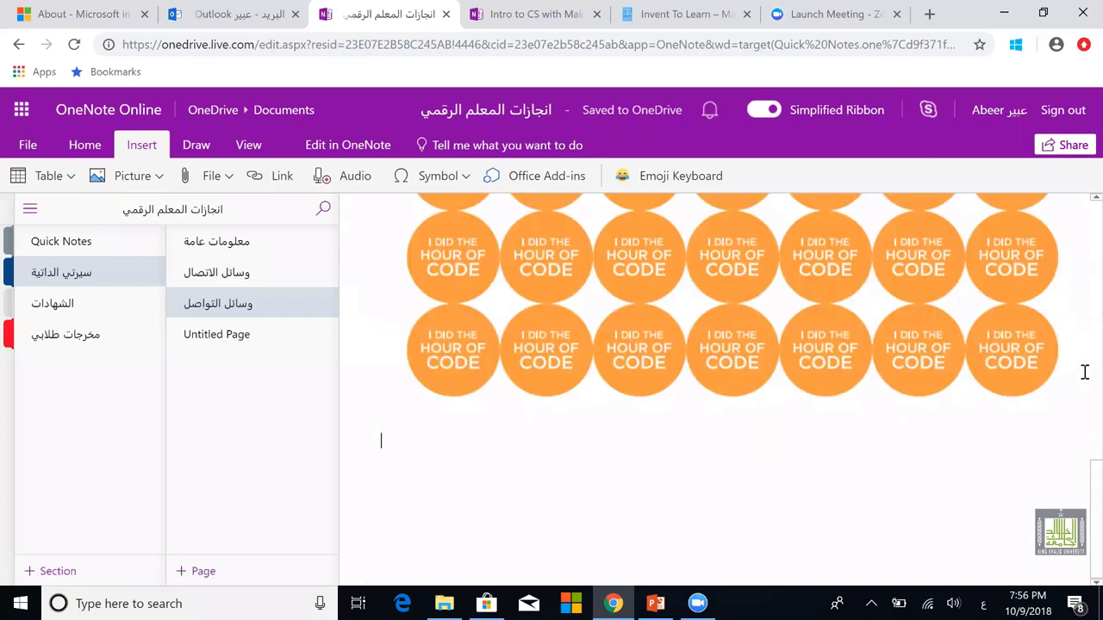
Step: Examine the inserted "استكرات" printout and its PDF attachment throughout the "وسائل التواصل" page
scroll(1085, 277, up, 1)
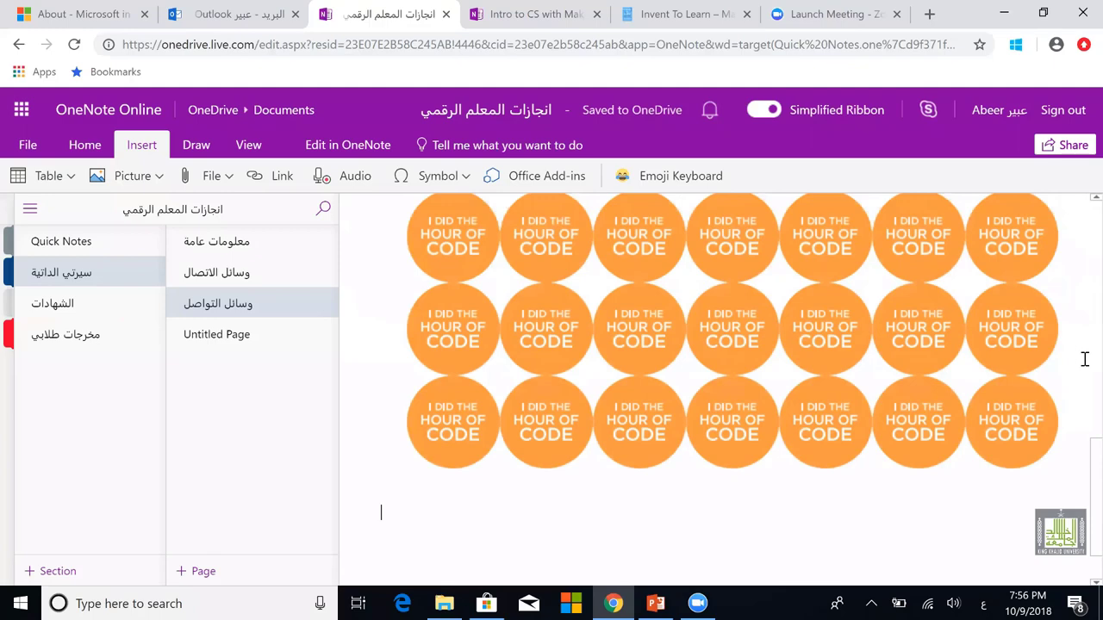
scroll(1085, 431, up, 2)
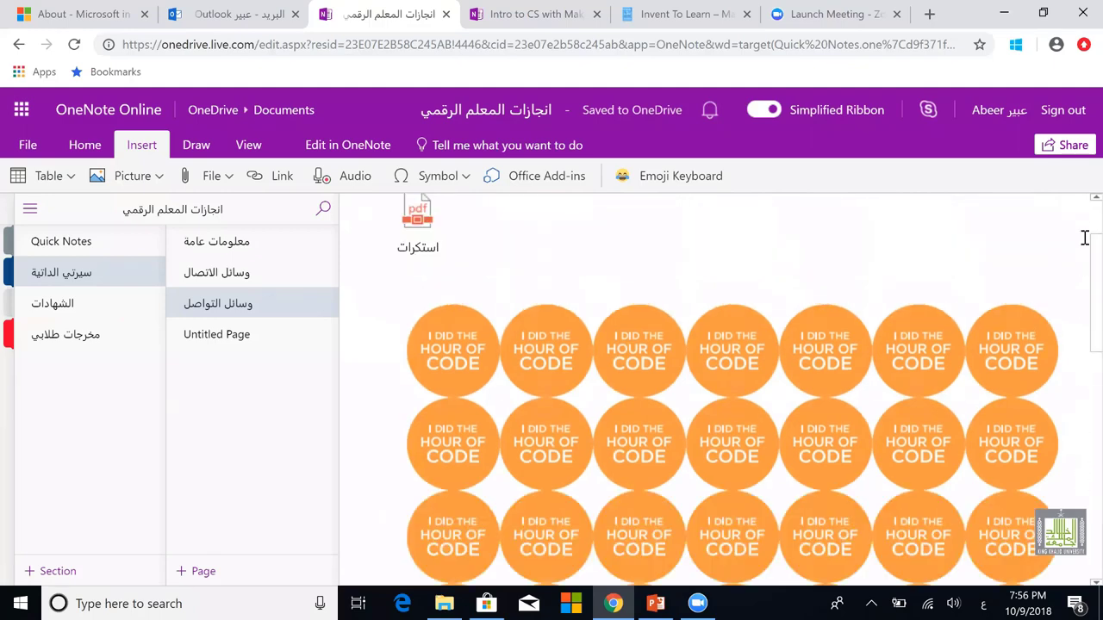
scroll(1085, 250, down, 1)
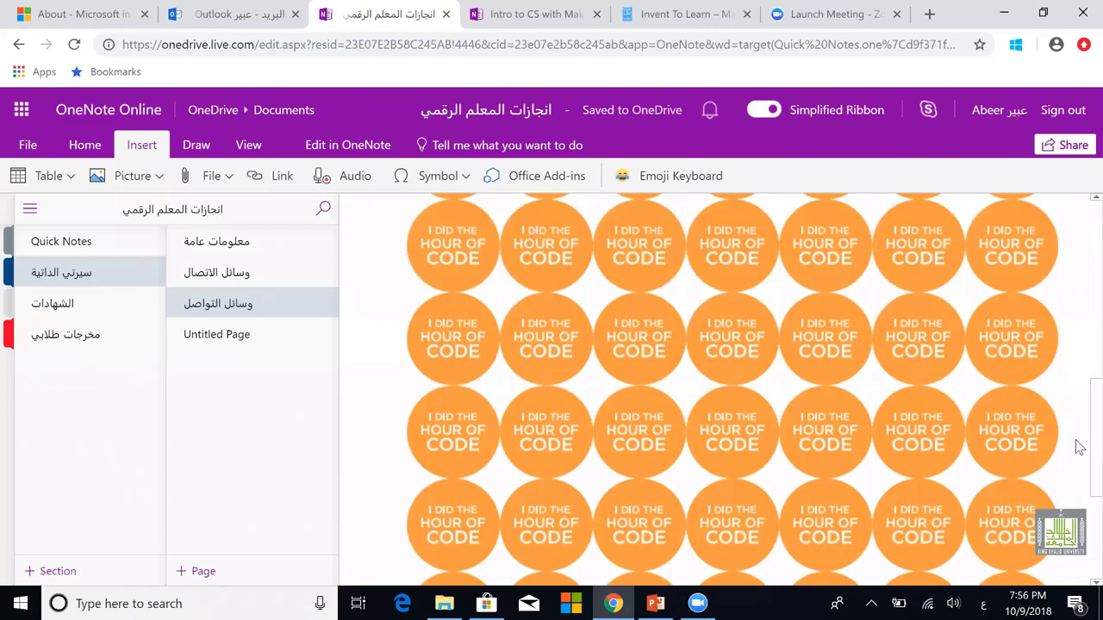
scroll(1080, 222, up, 2)
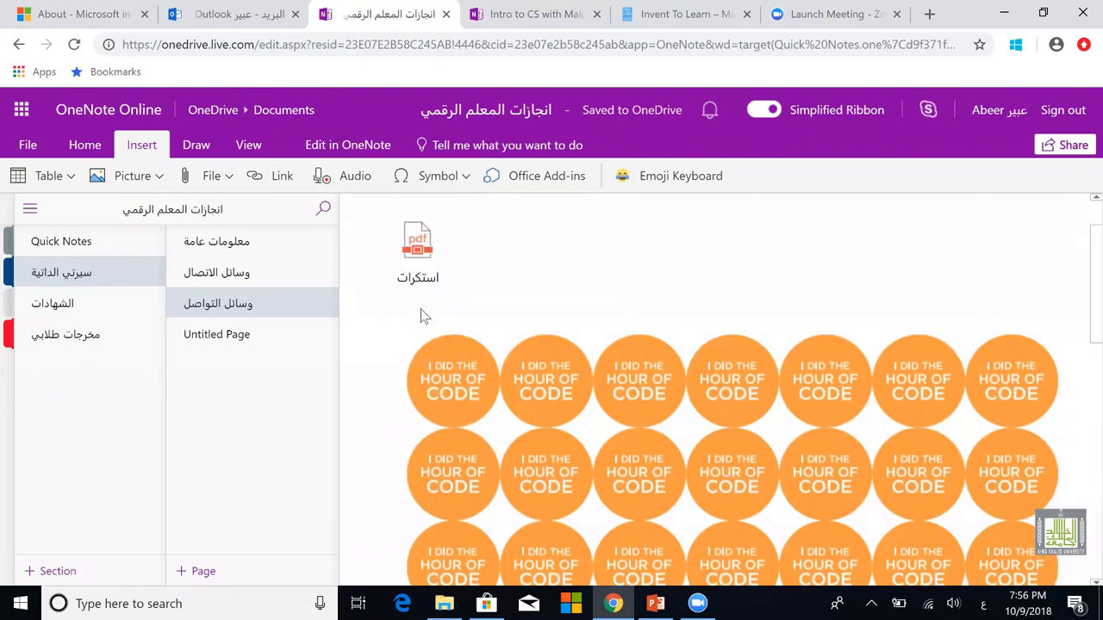
click(708, 381)
scroll(700, 381, down, 2)
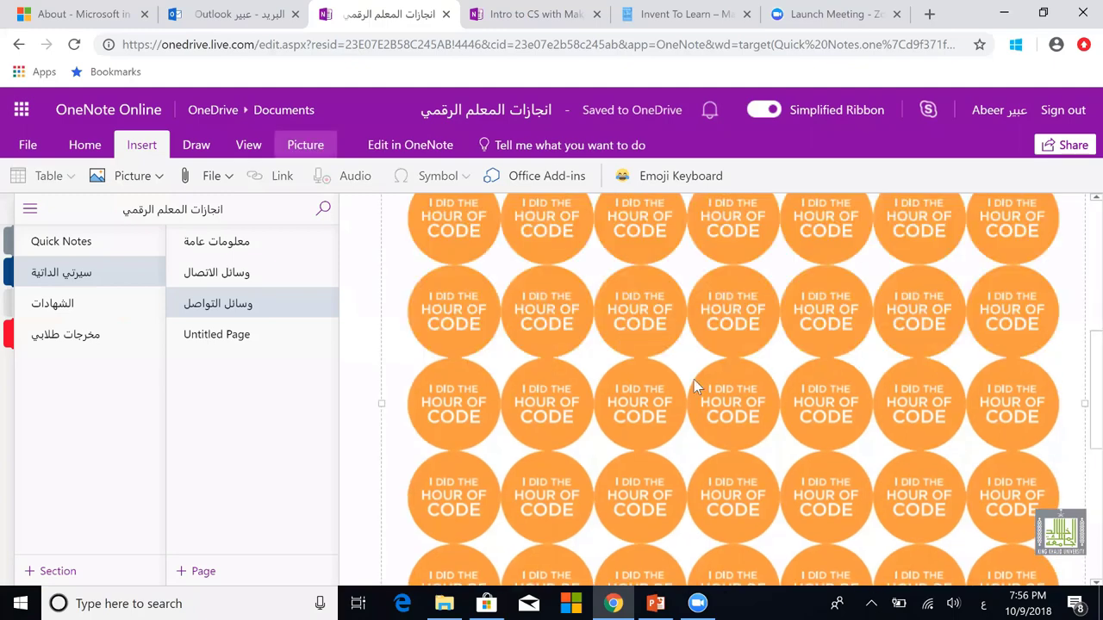
Step: Return to the "وسائل الاتصال" page and try to open the attached "CCGAعرض" presentation, declining to download a copy
click(217, 303)
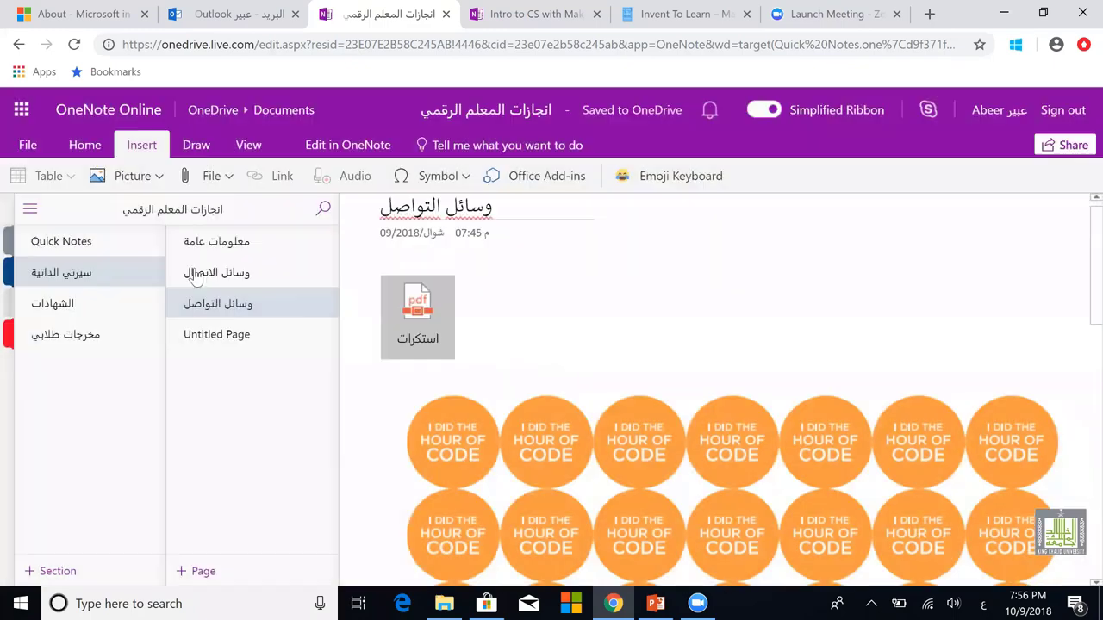
click(422, 332)
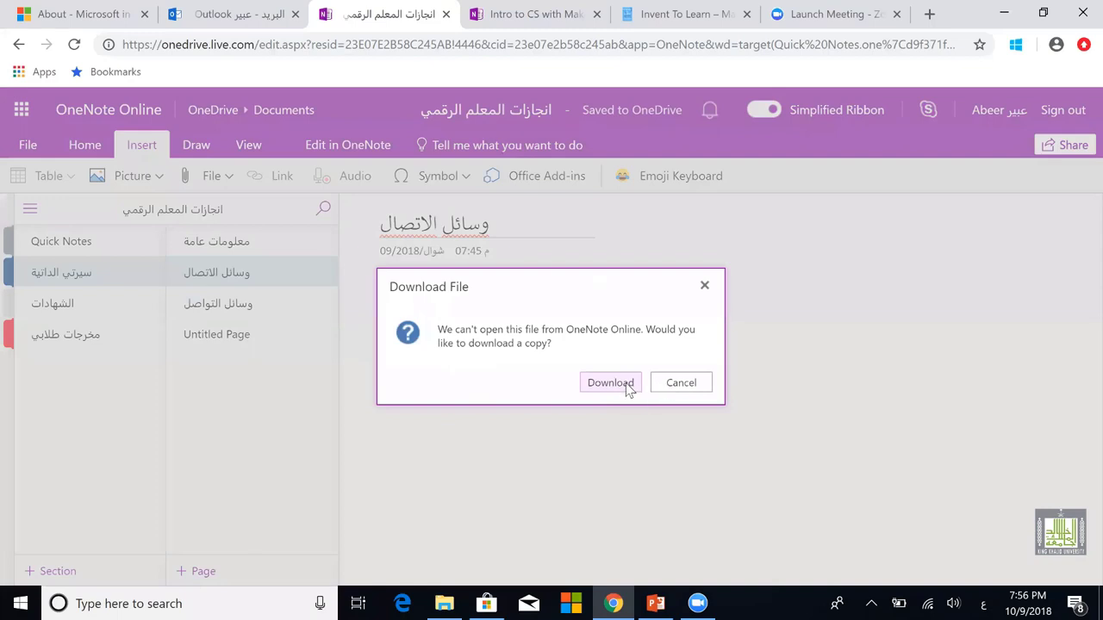
click(677, 383)
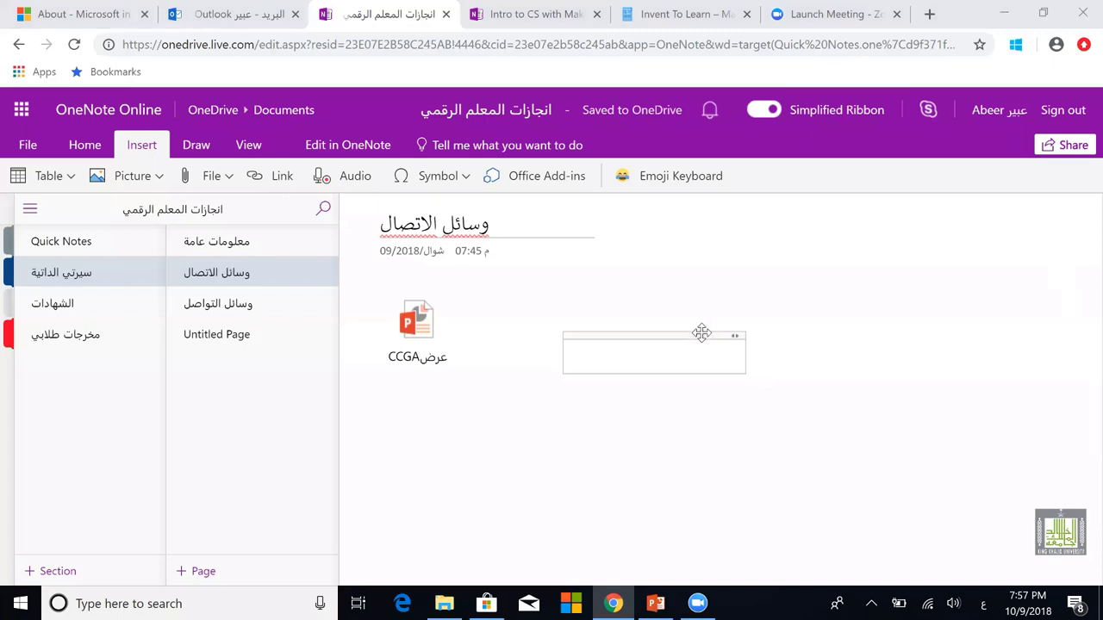
Step: Move the empty note container to the blank area below the attached "CCGAعرض" presentation
drag(701, 333, 551, 462)
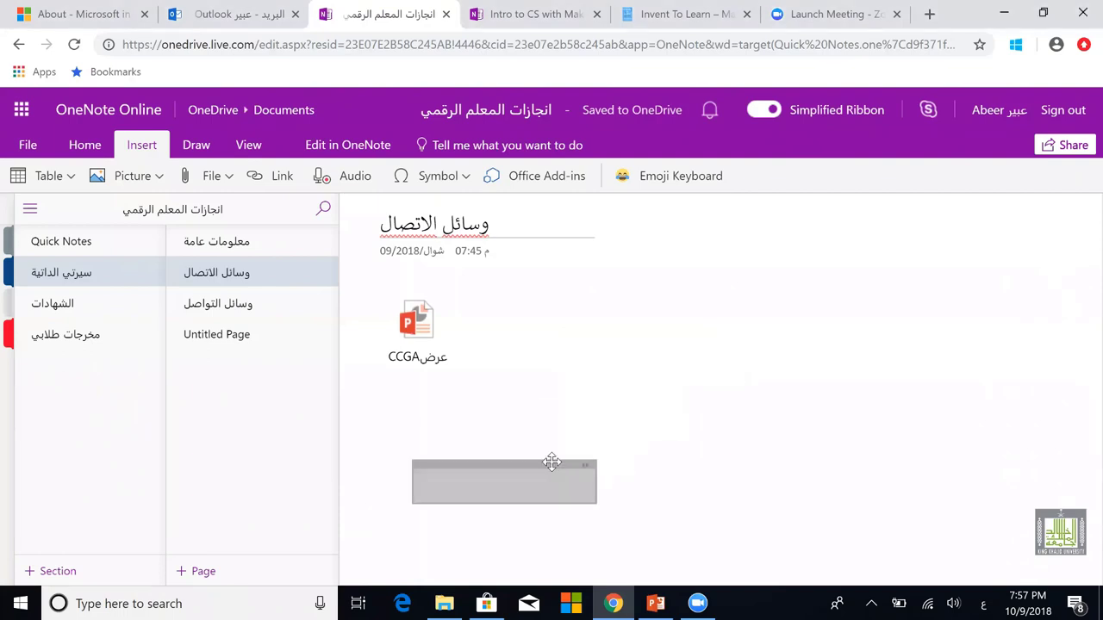
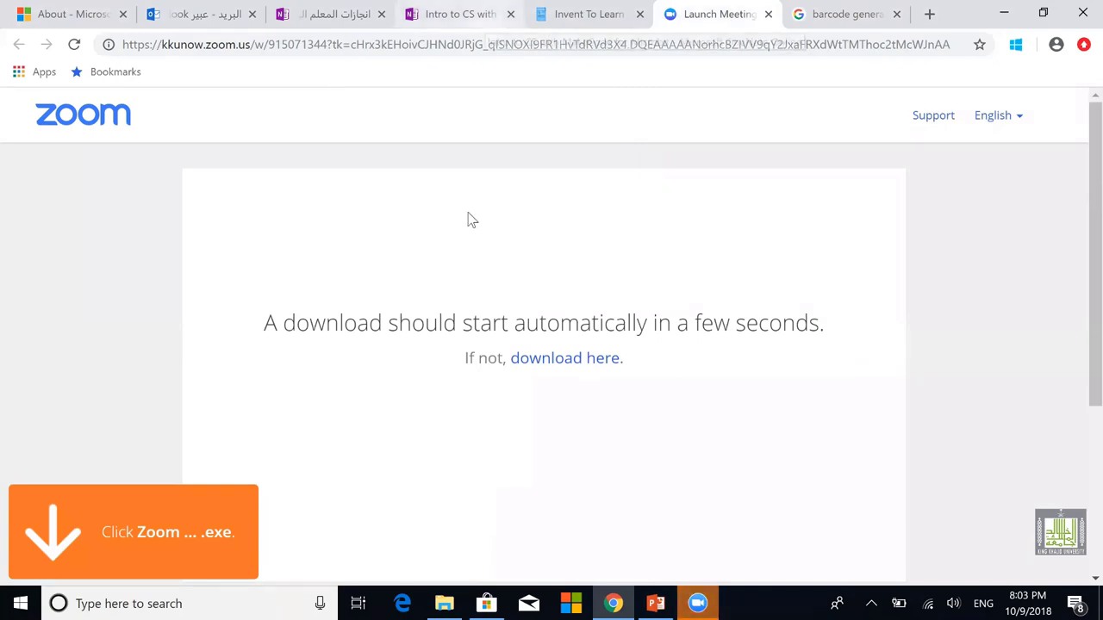
Step: Return to the "انجازات المعلم الرقمي" notebook and open its "مخرجات طلابي" section
key(ctrl+4)
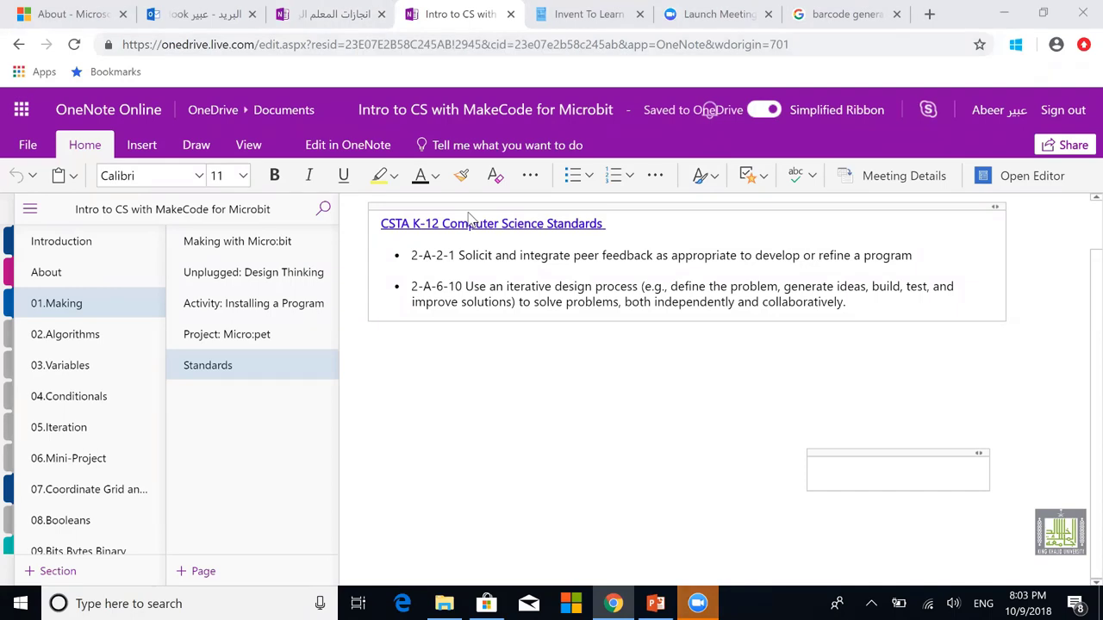
click(336, 14)
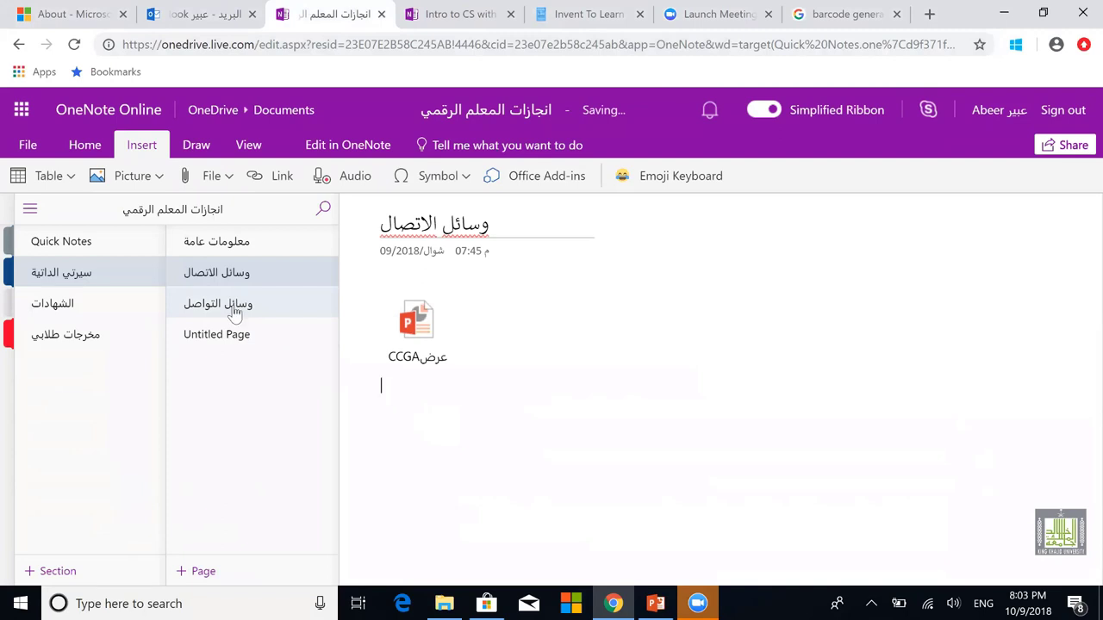
click(82, 338)
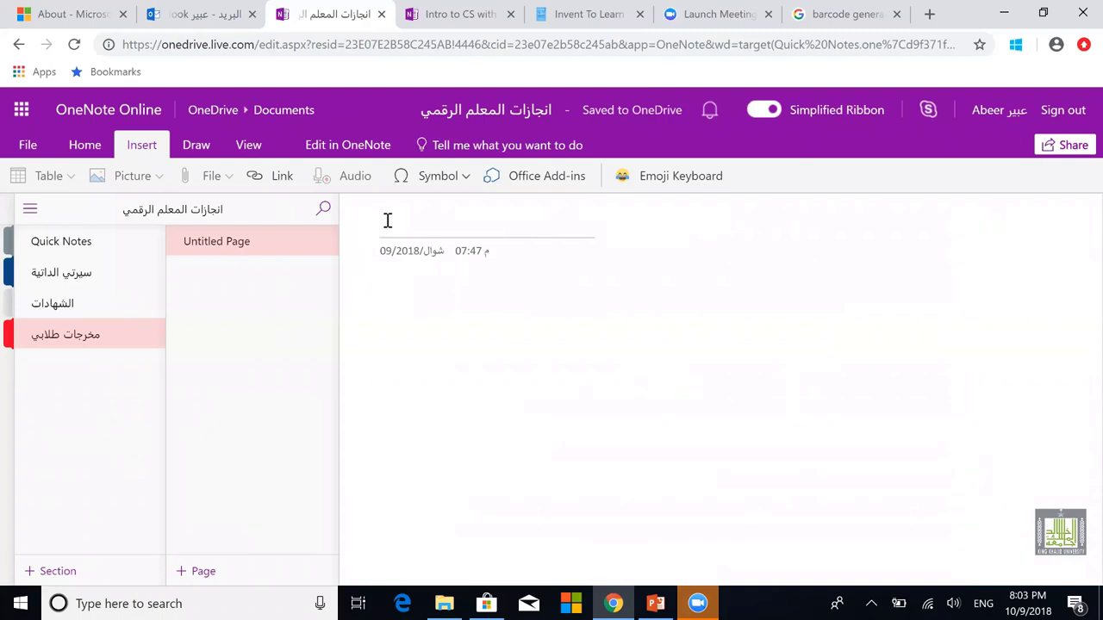
text(Lwhv)
key(BackSpace)
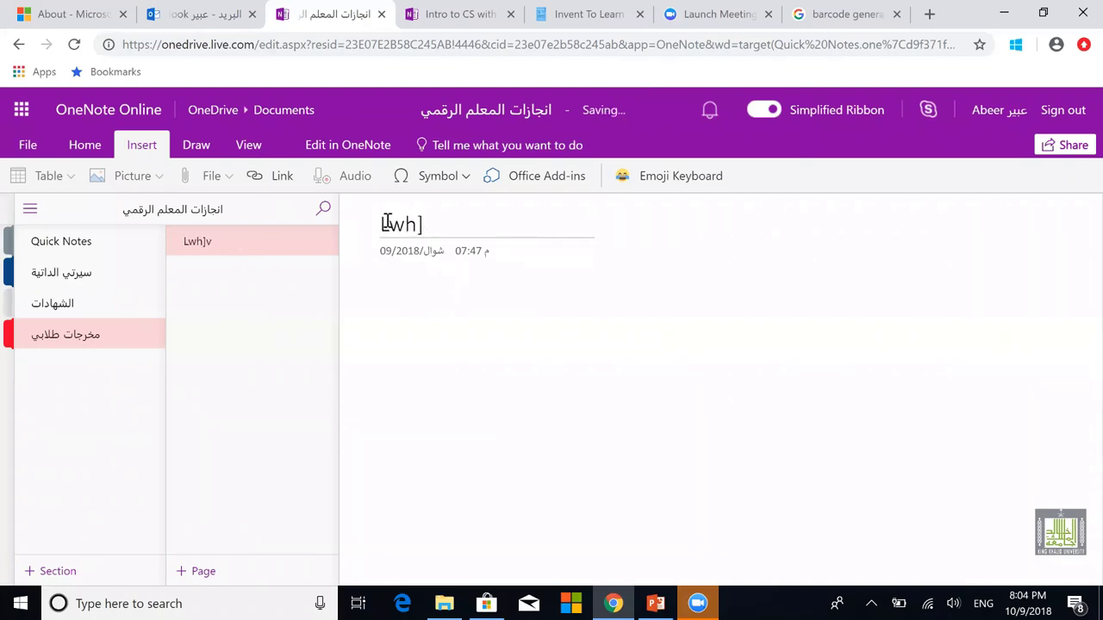
key(BackSpace)
key(BackSpace)
key(BackSpace)
Step: Switch the keyboard language to Arabic and title the untitled page in "مخرجات طلابي" as "مصادر إثرائية"
key(alt+shift)
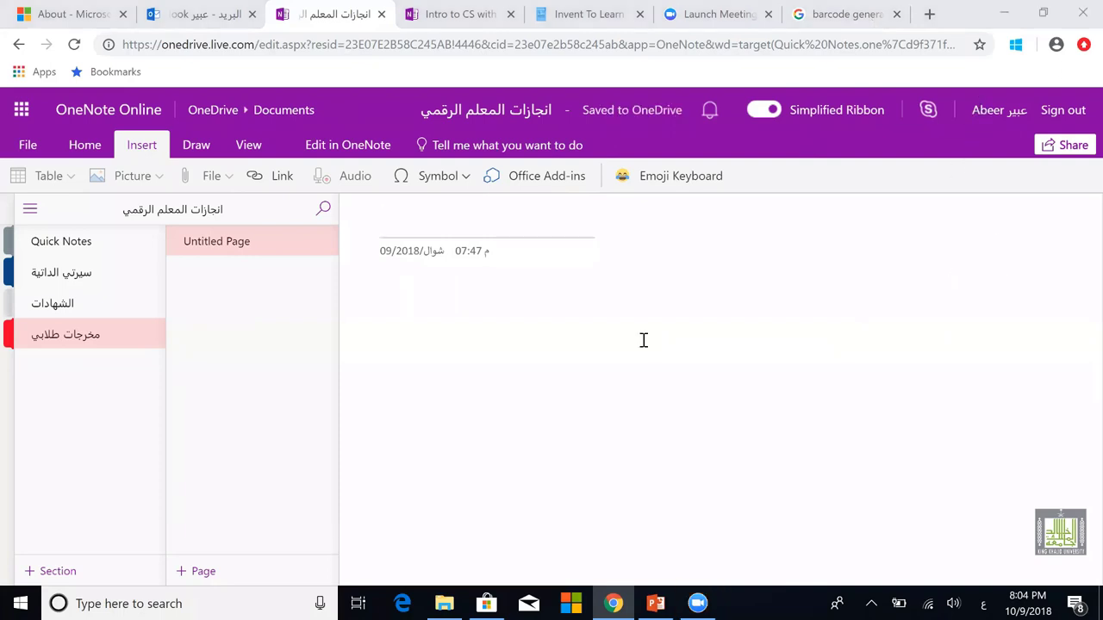
click(455, 226)
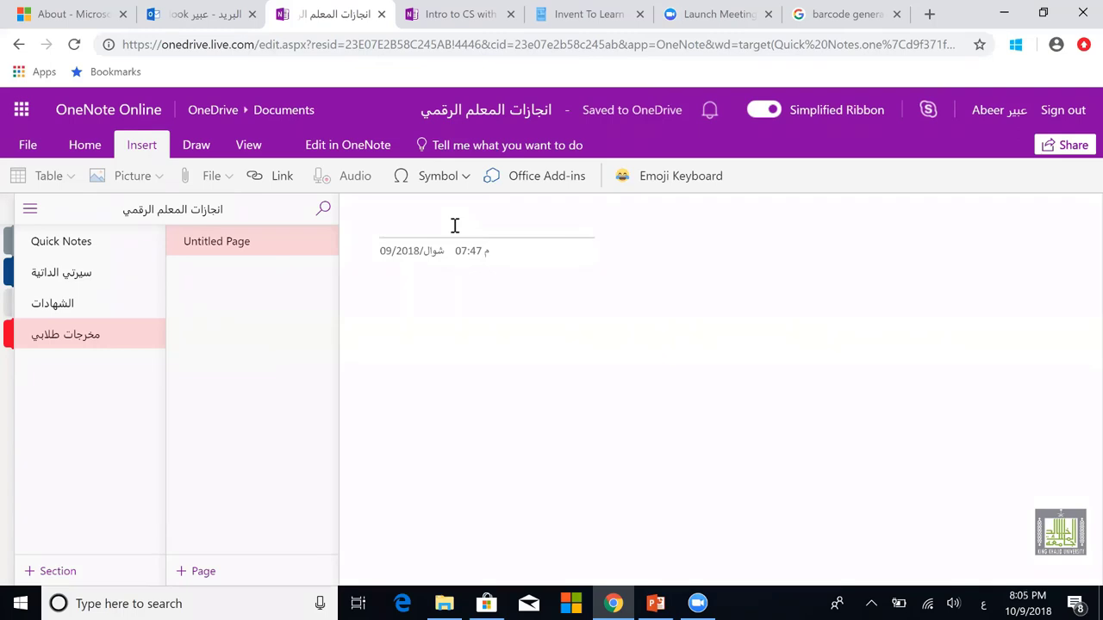
text(مصا)
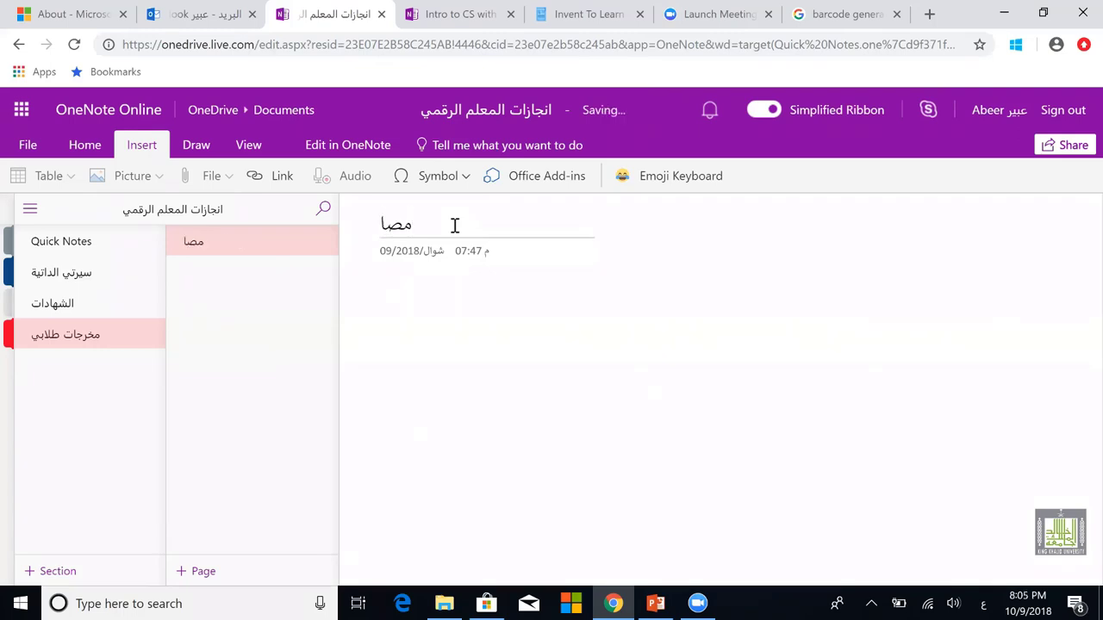
text(در إ)
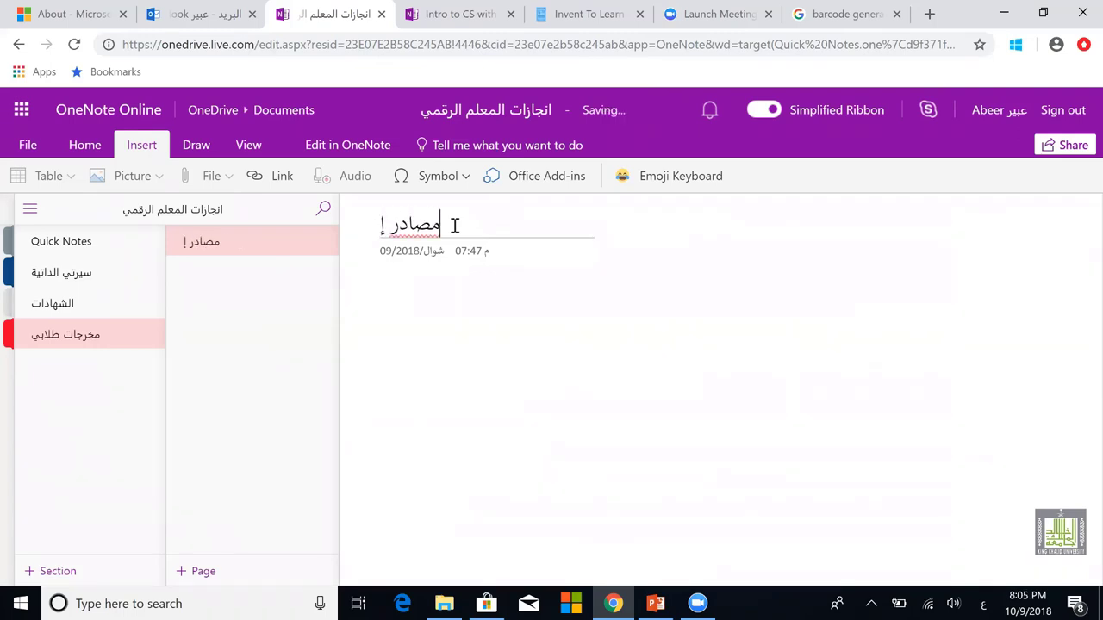
text(ثراء)
text(ية)
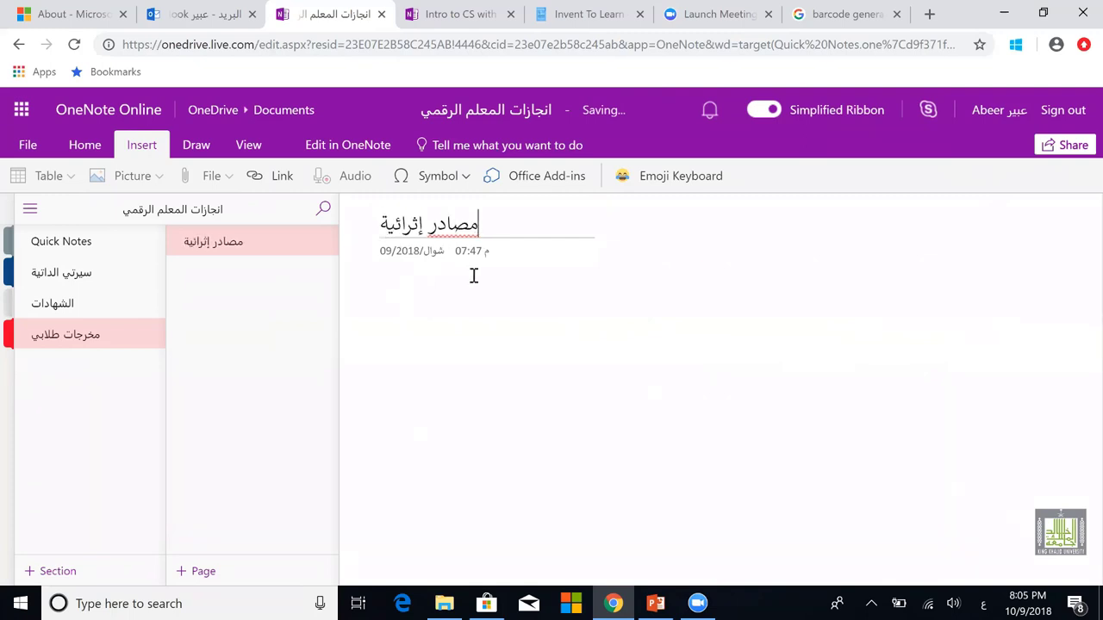
key(Return)
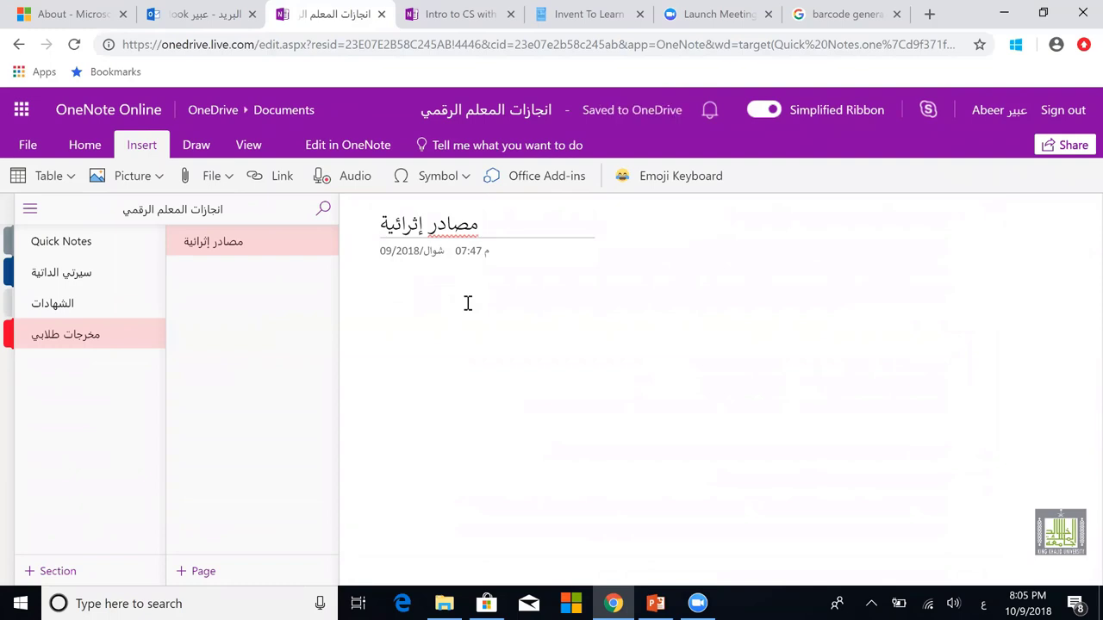
click(472, 231)
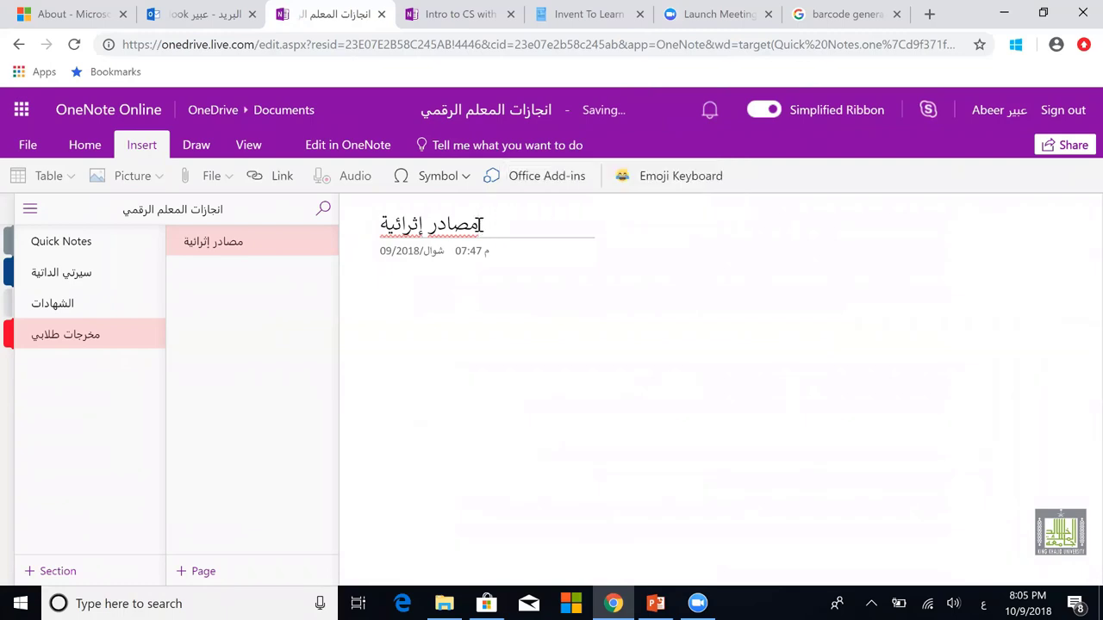
mouse_move(485, 226)
mouse_down()
mouse_move(380, 226)
mouse_move(483, 224)
mouse_up()
click(483, 224)
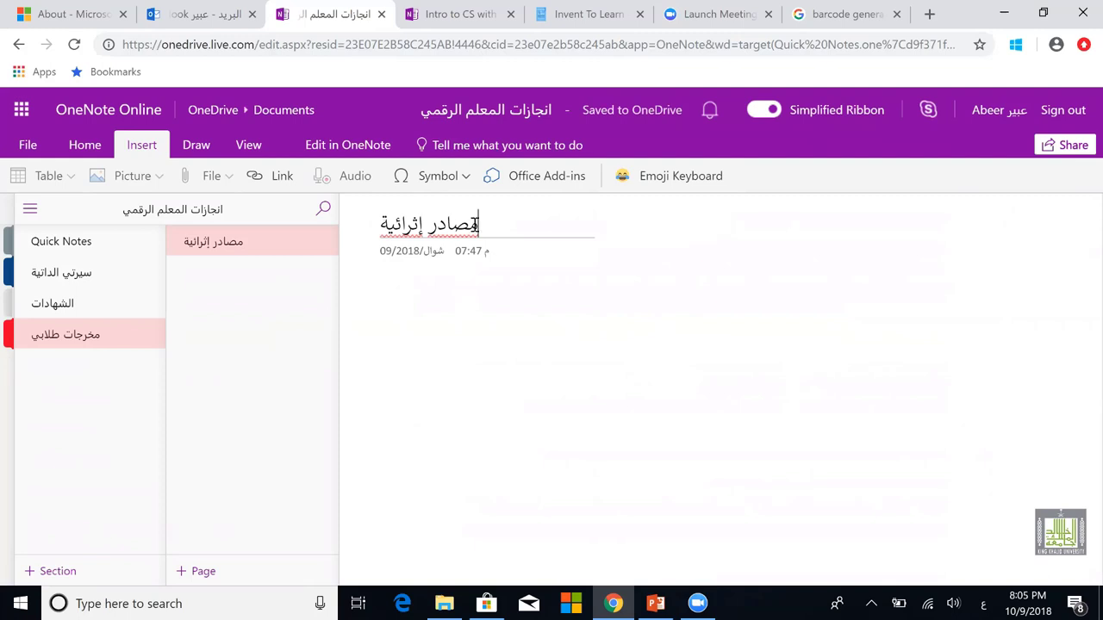
double_click(410, 226)
drag(411, 225, 459, 225)
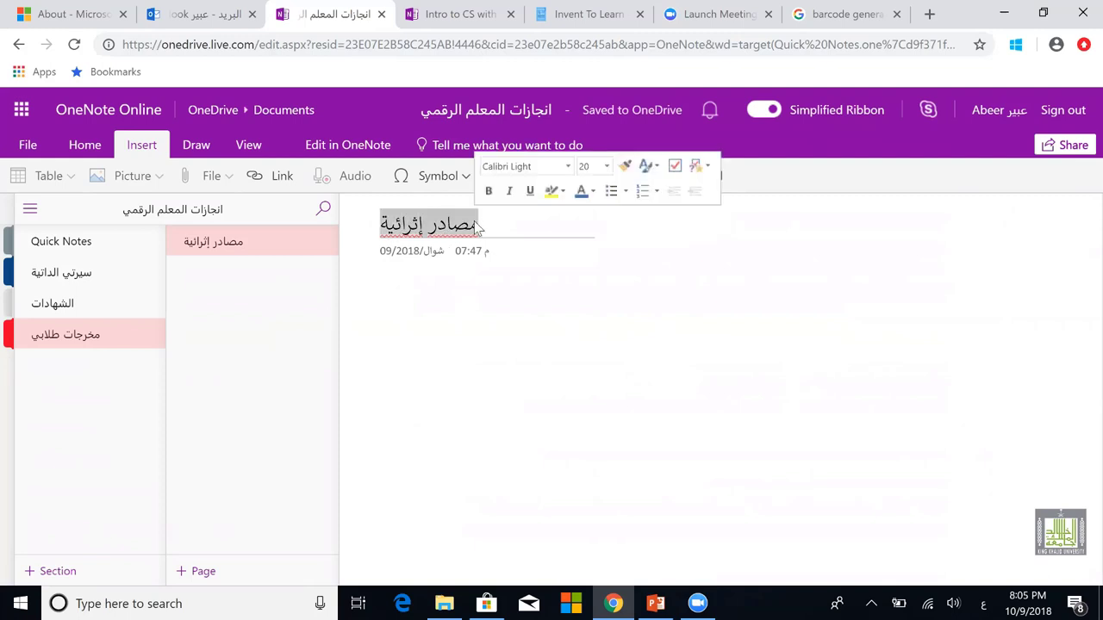
click(281, 175)
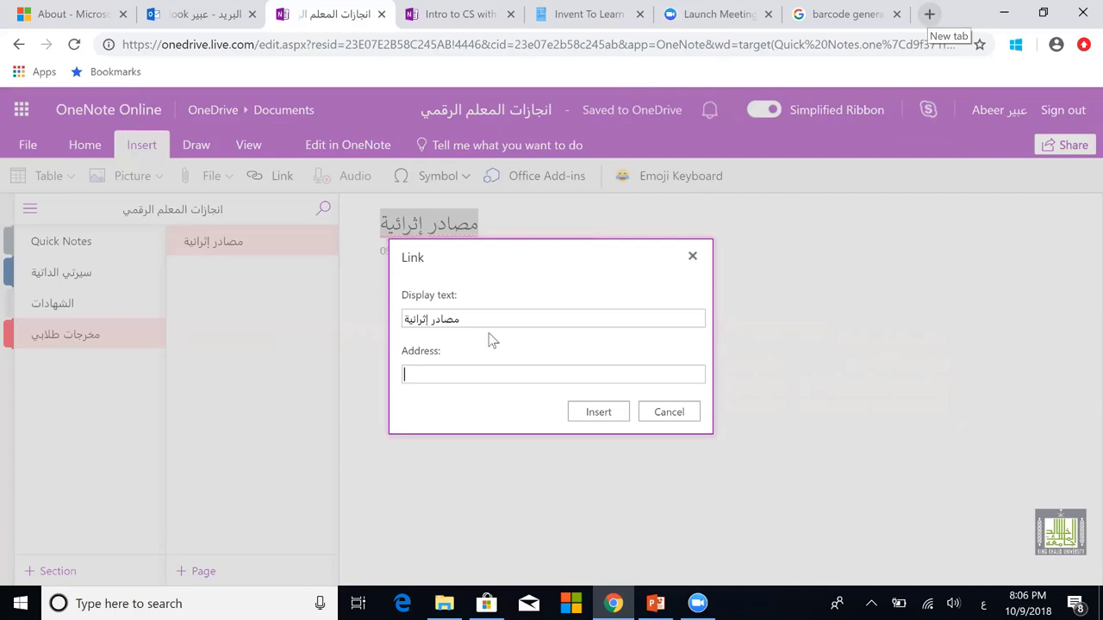
click(82, 22)
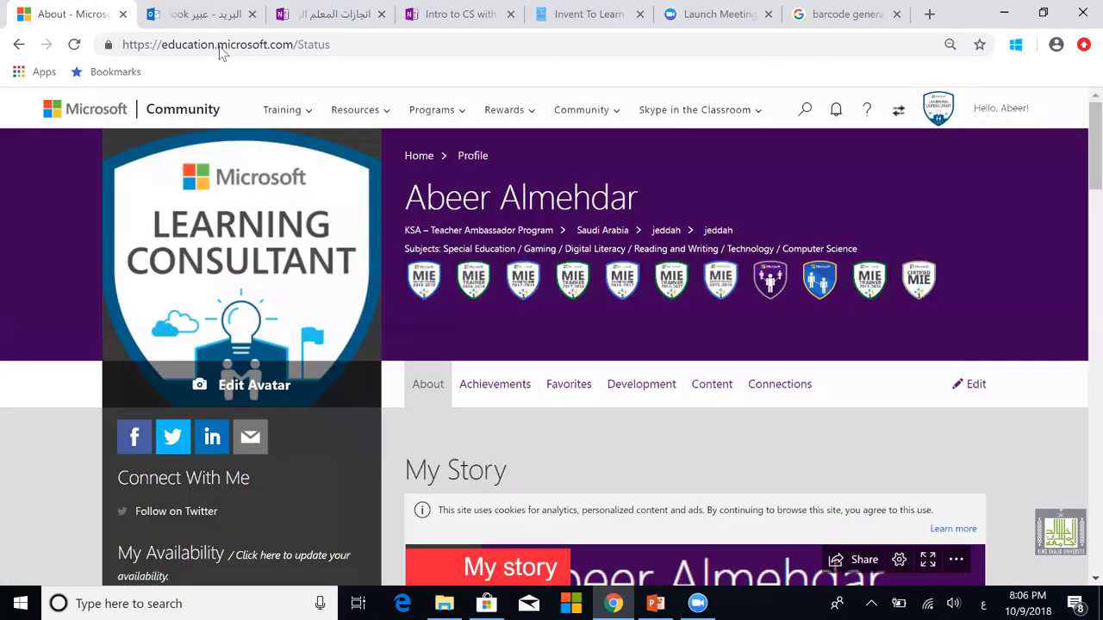
right_click(221, 50)
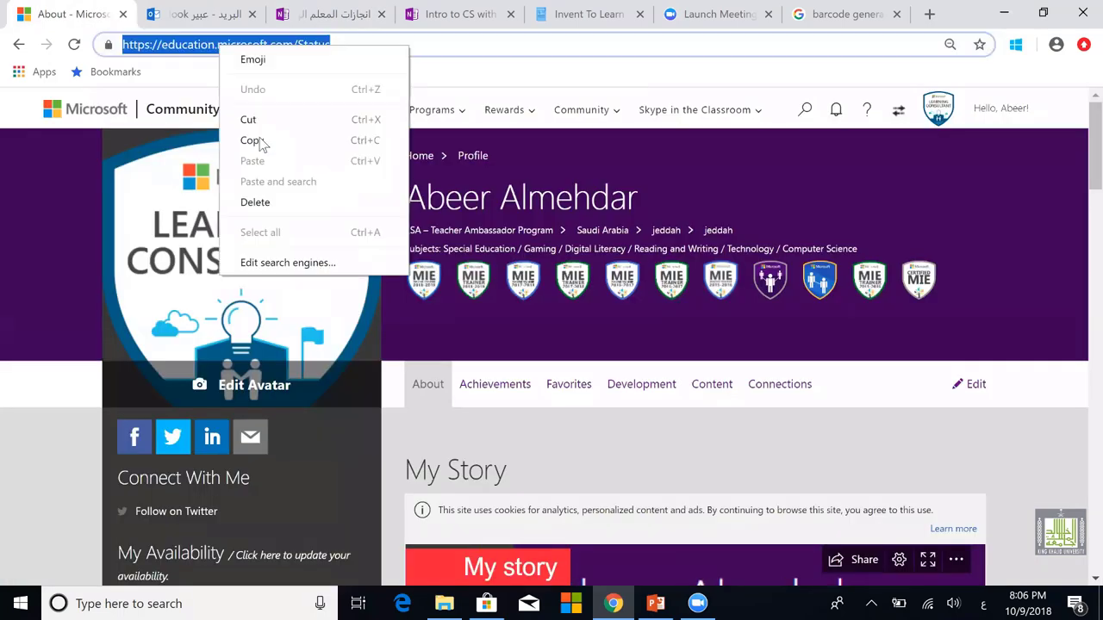
click(252, 141)
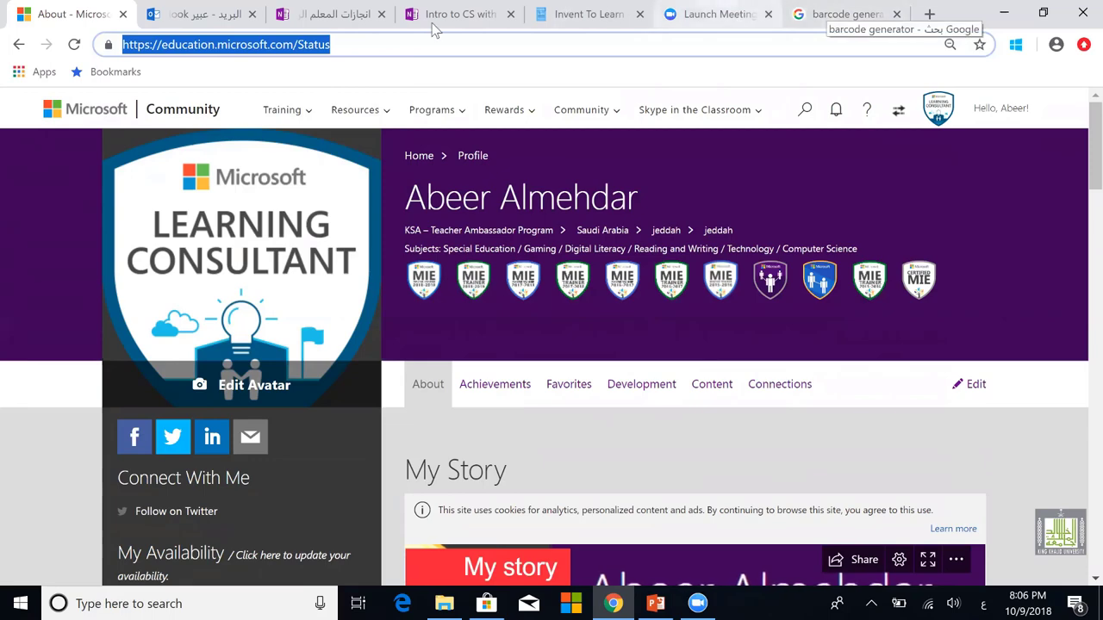
key(ctrl+3)
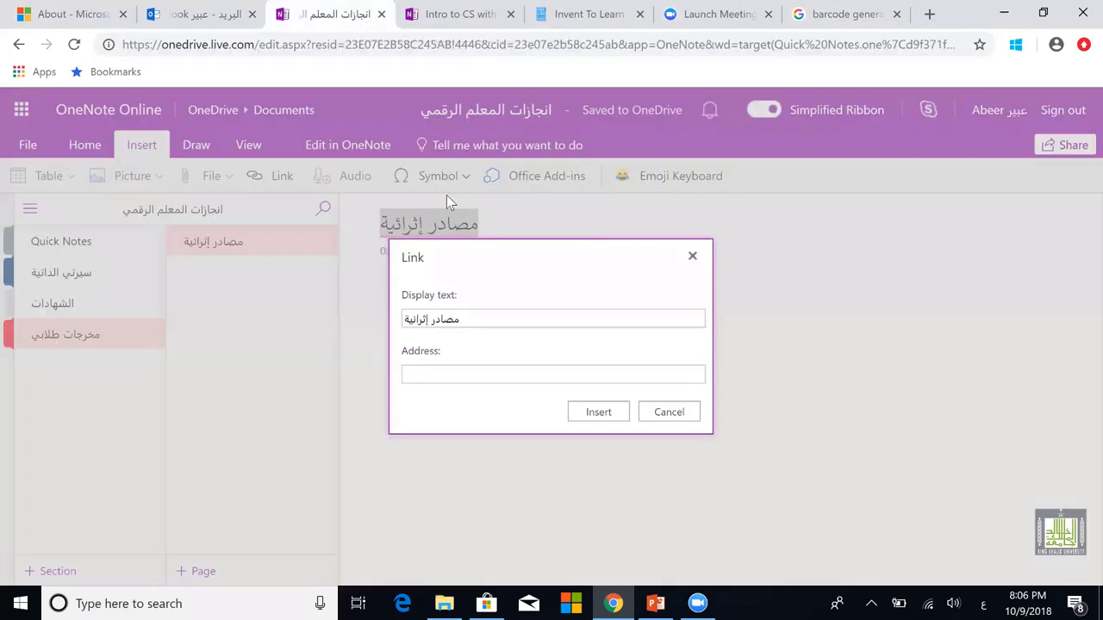
click(436, 373)
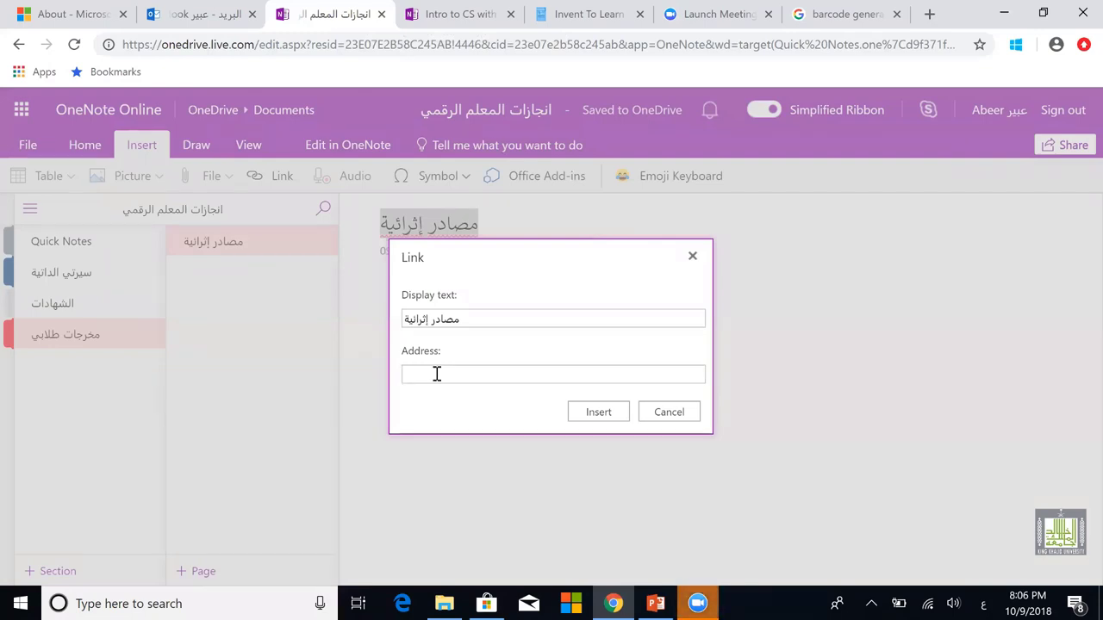
key(ctrl+v)
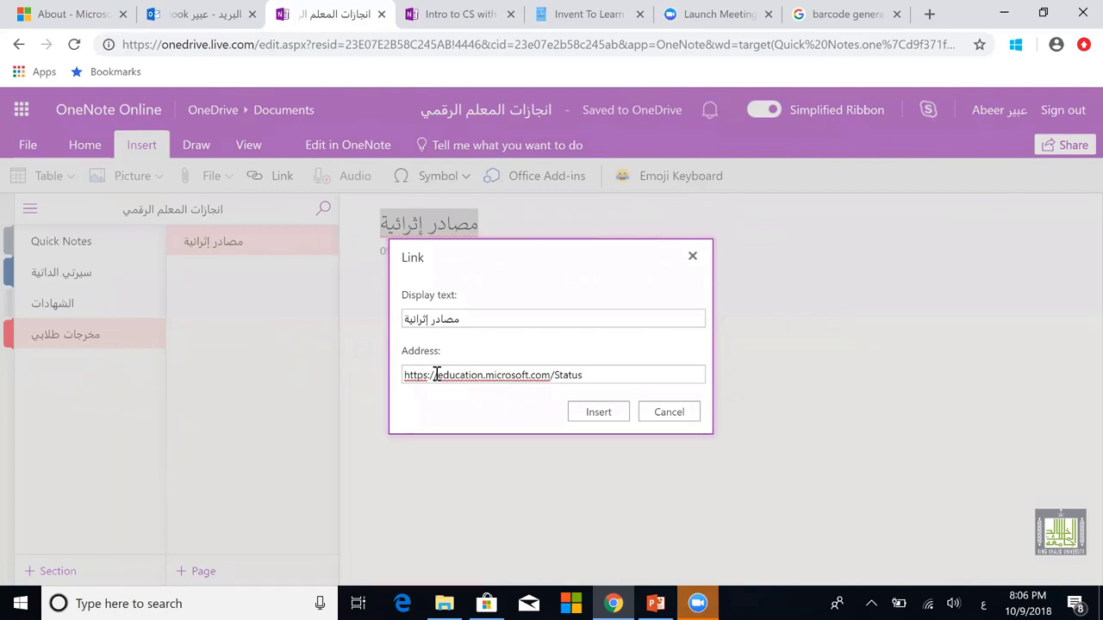
click(605, 414)
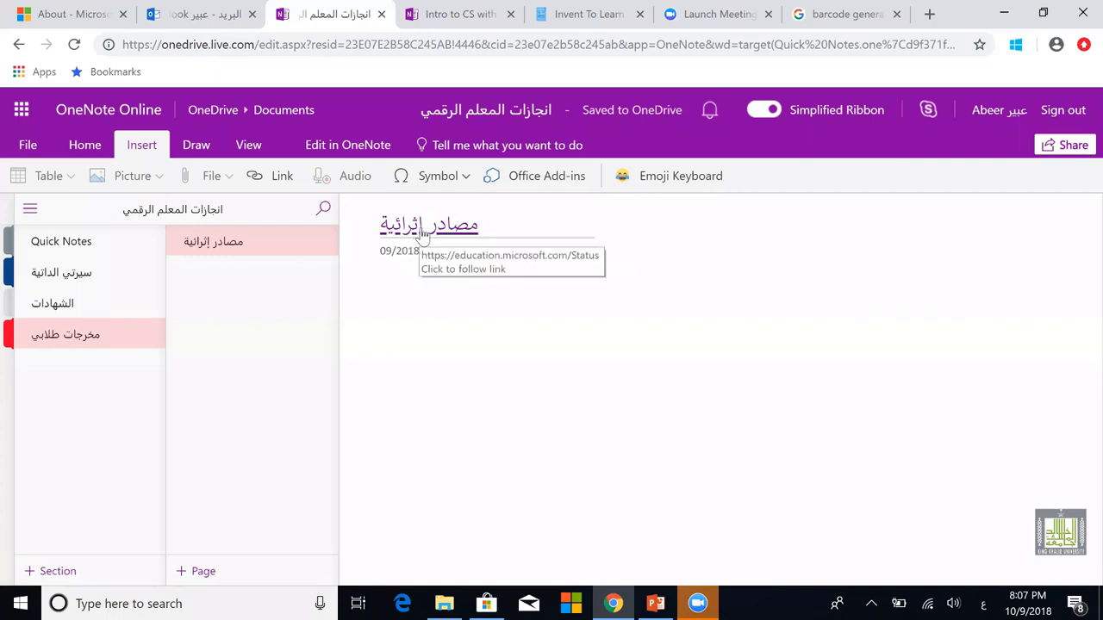
Step: Follow the linked page title to test its destination, and return to the "مصادر إثرائية" page
click(423, 235)
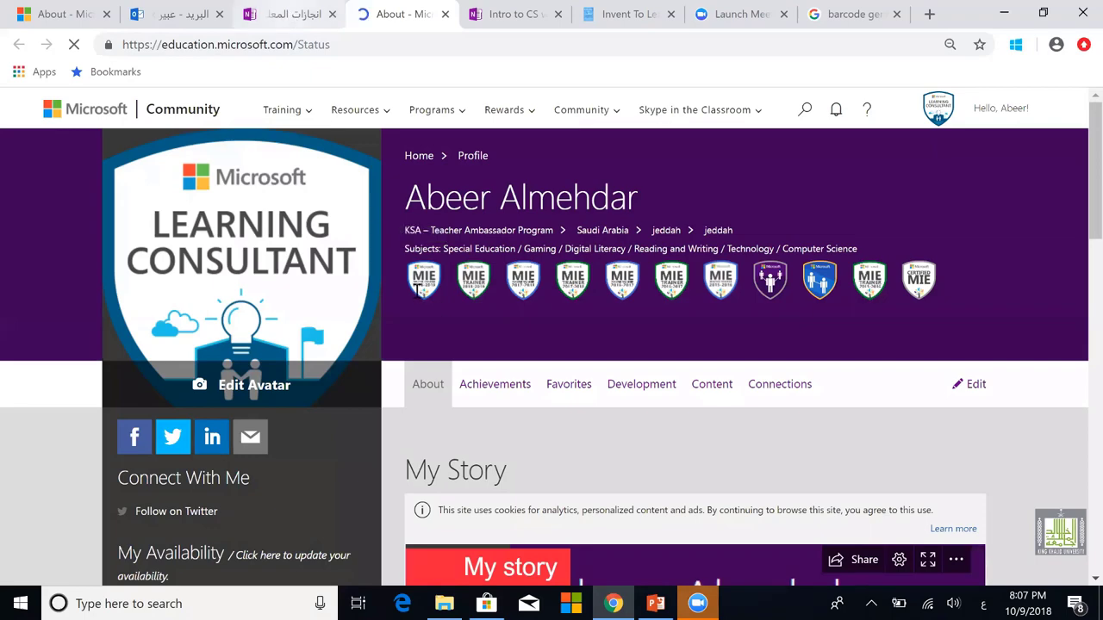
click(291, 16)
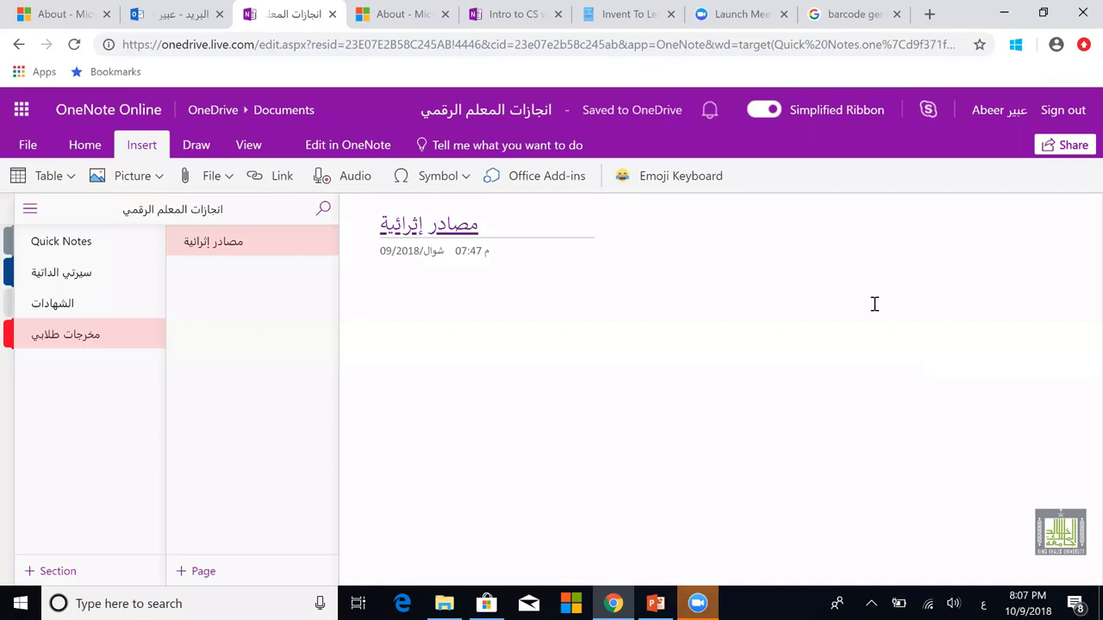
click(911, 148)
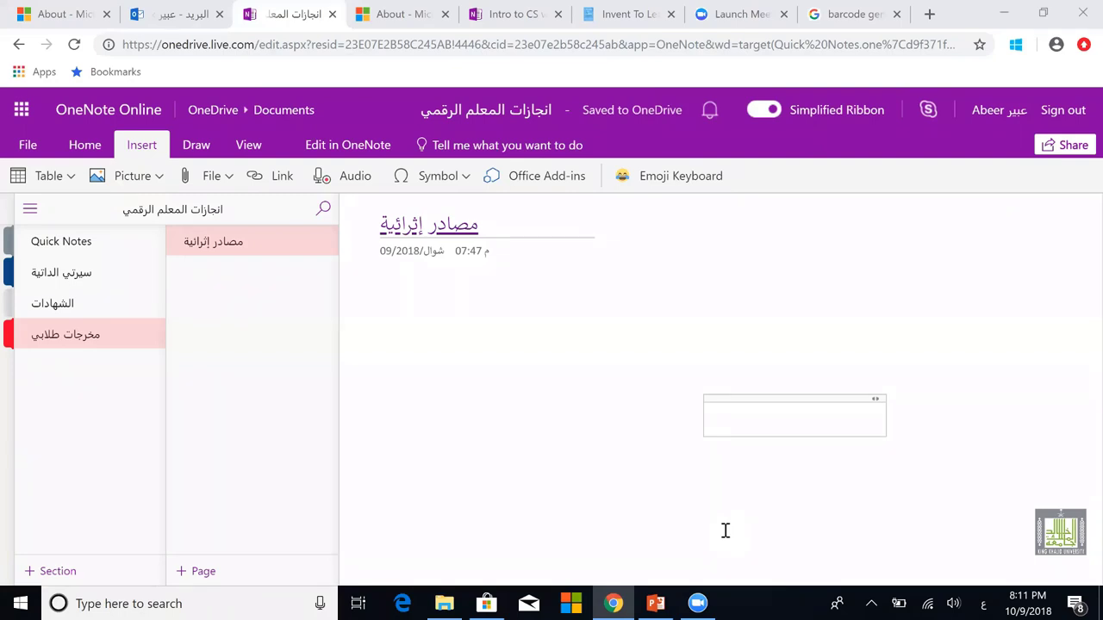
Step: Record a short audio clip in a note below the page title, allowing microphone access, and move its container slightly down and left
click(433, 297)
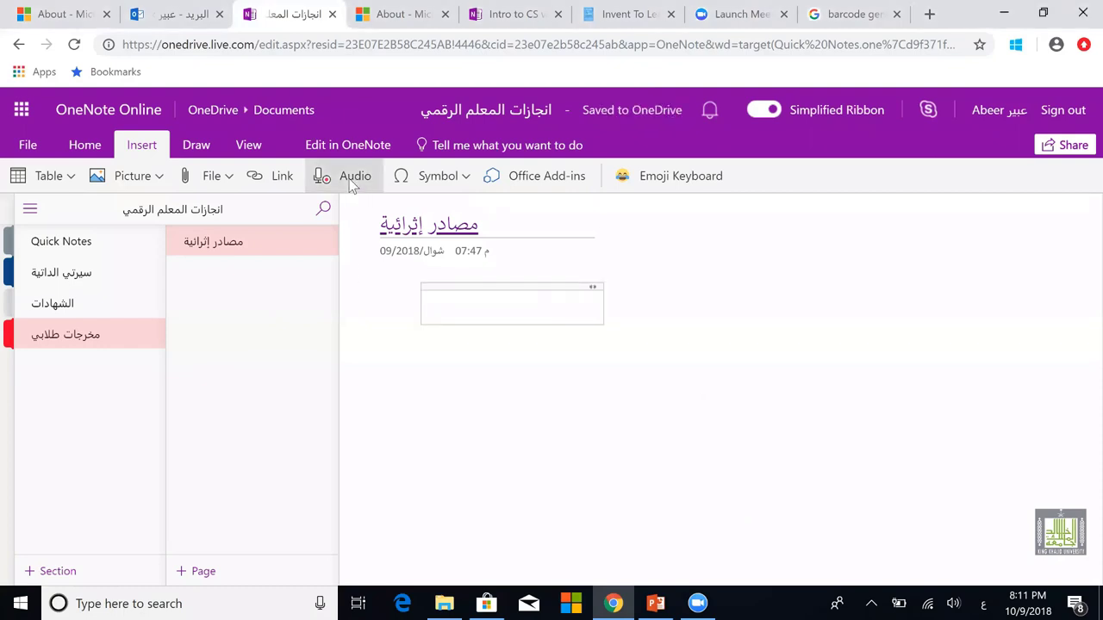
click(349, 178)
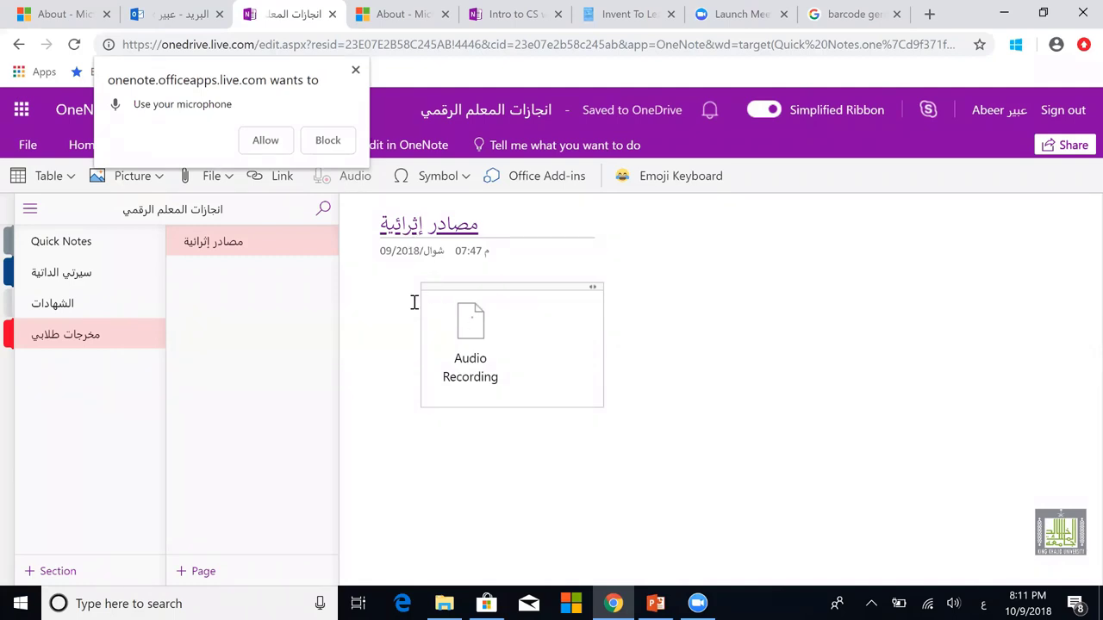
click(267, 143)
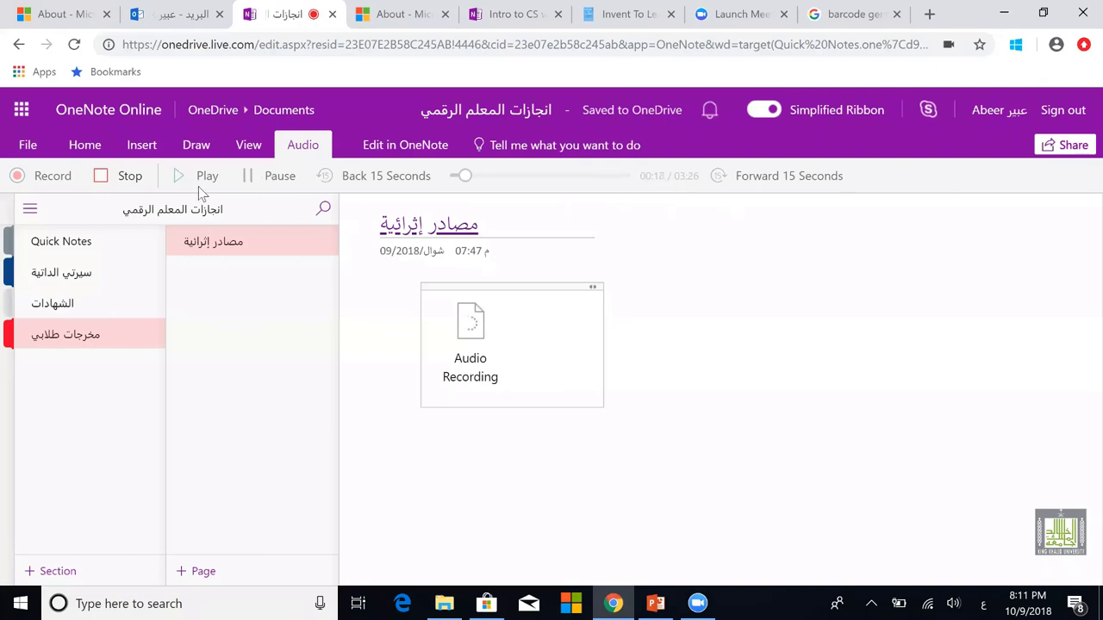
click(126, 179)
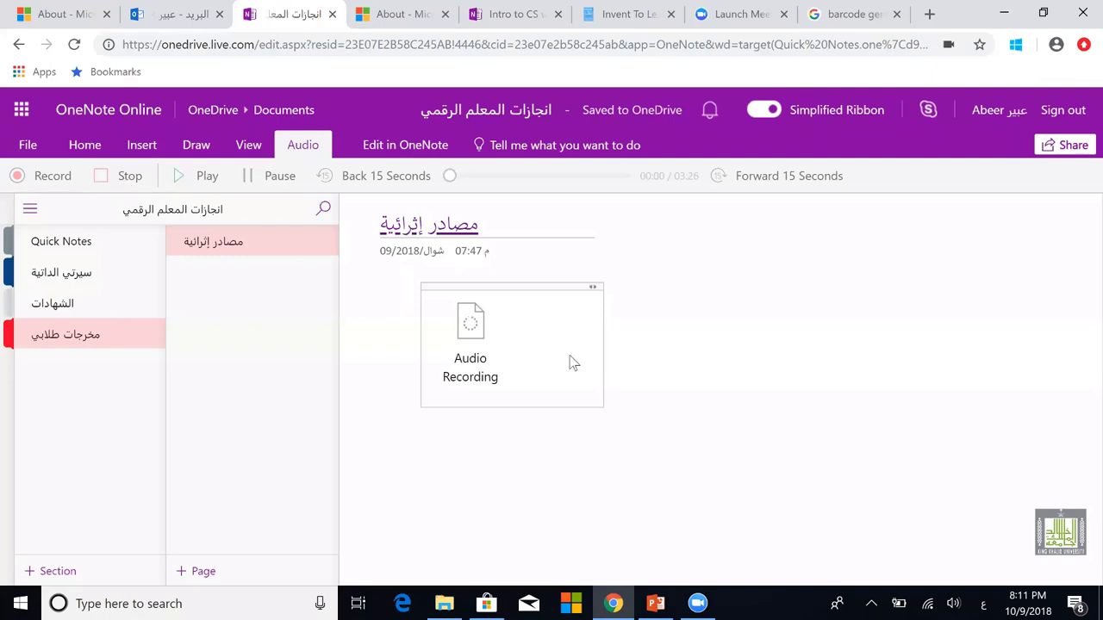
mouse_move(569, 362)
mouse_down()
mouse_move(563, 354)
mouse_move(579, 367)
mouse_up()
drag(611, 317, 509, 295)
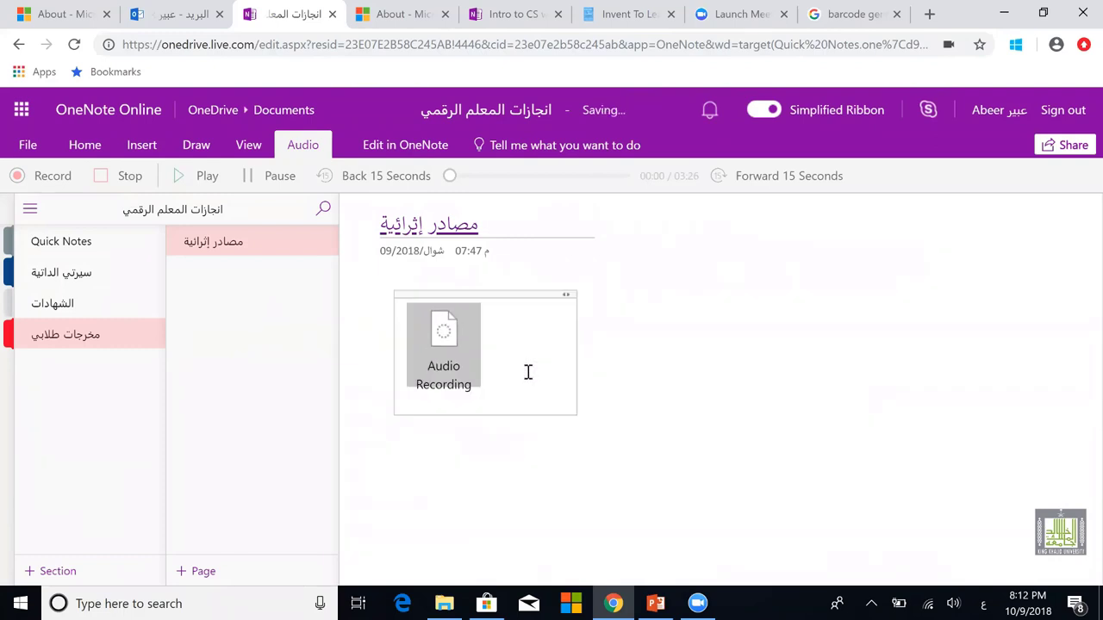
Step: Set the alternative text of the audio recording file to "الدرس الأول"
click(481, 377)
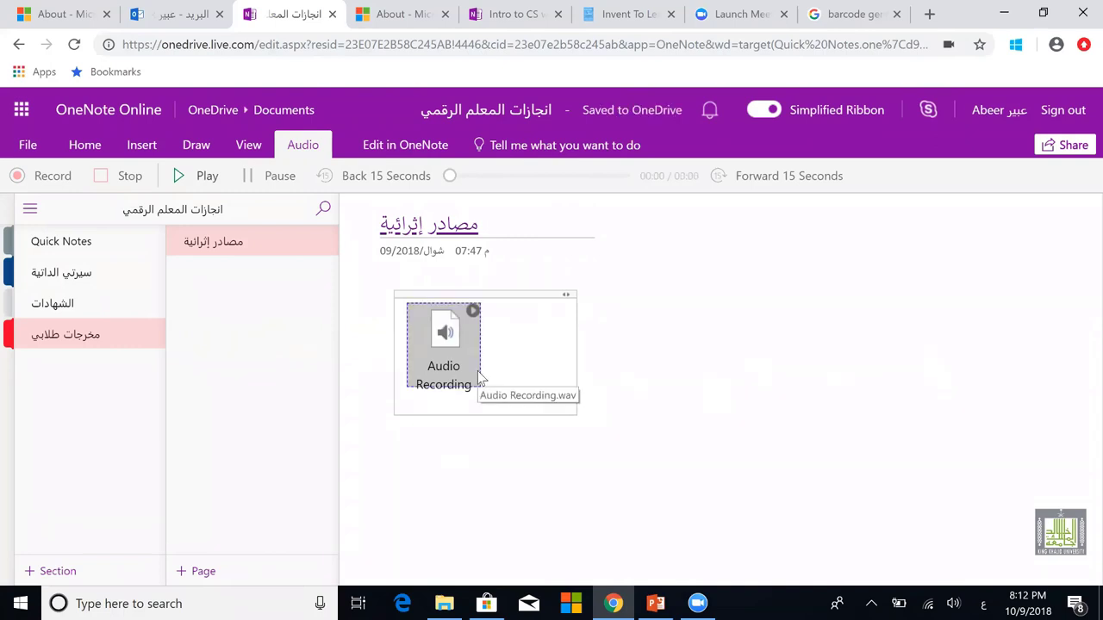
right_click(481, 376)
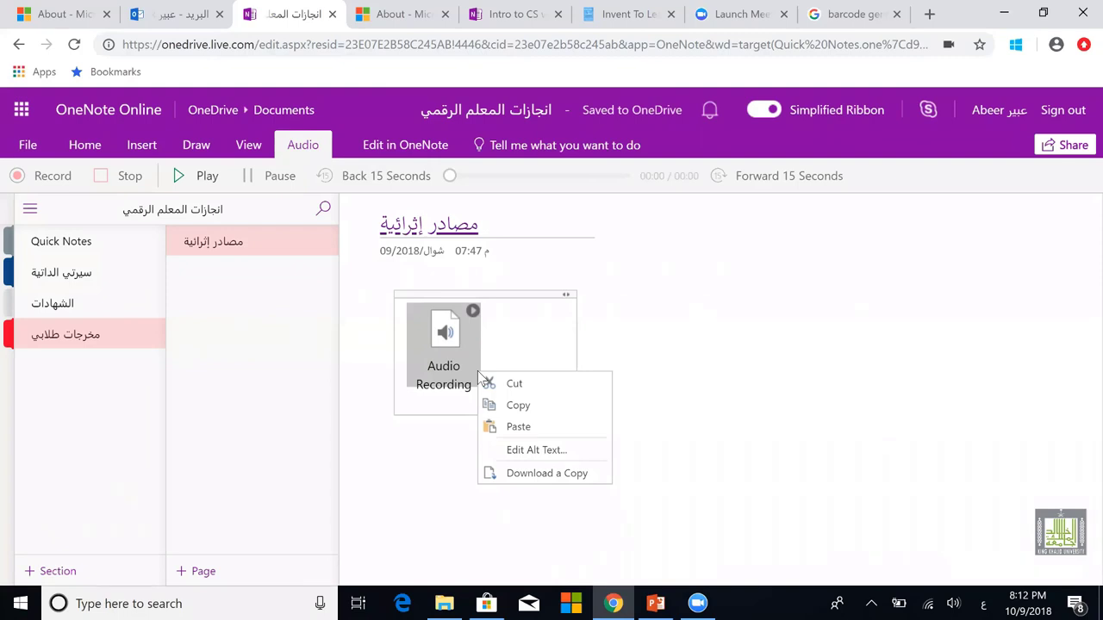
click(525, 451)
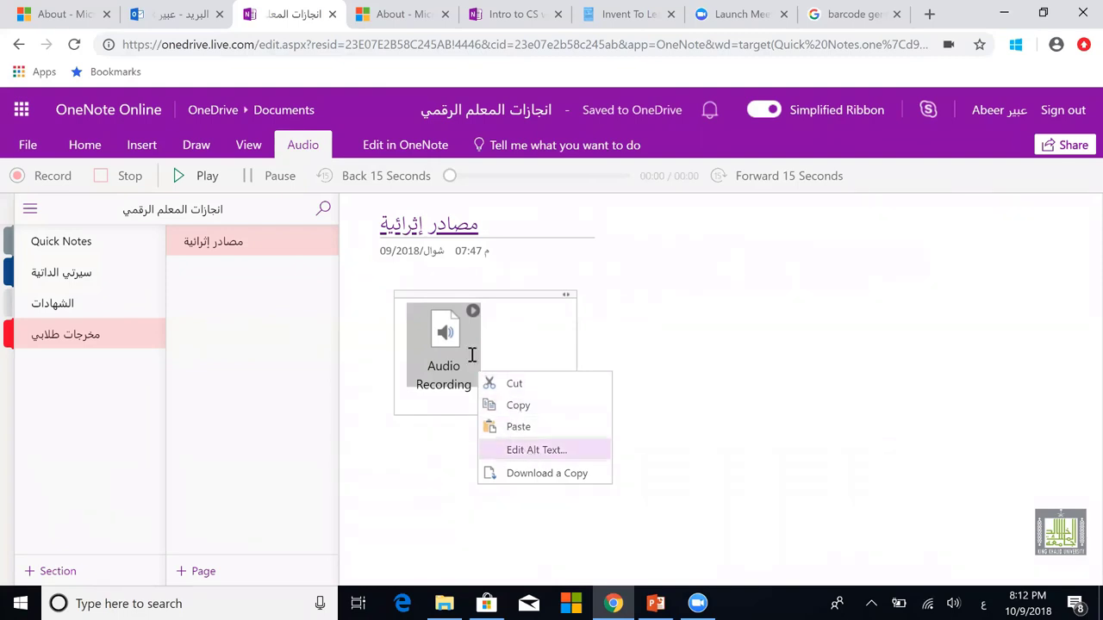
text(ال)
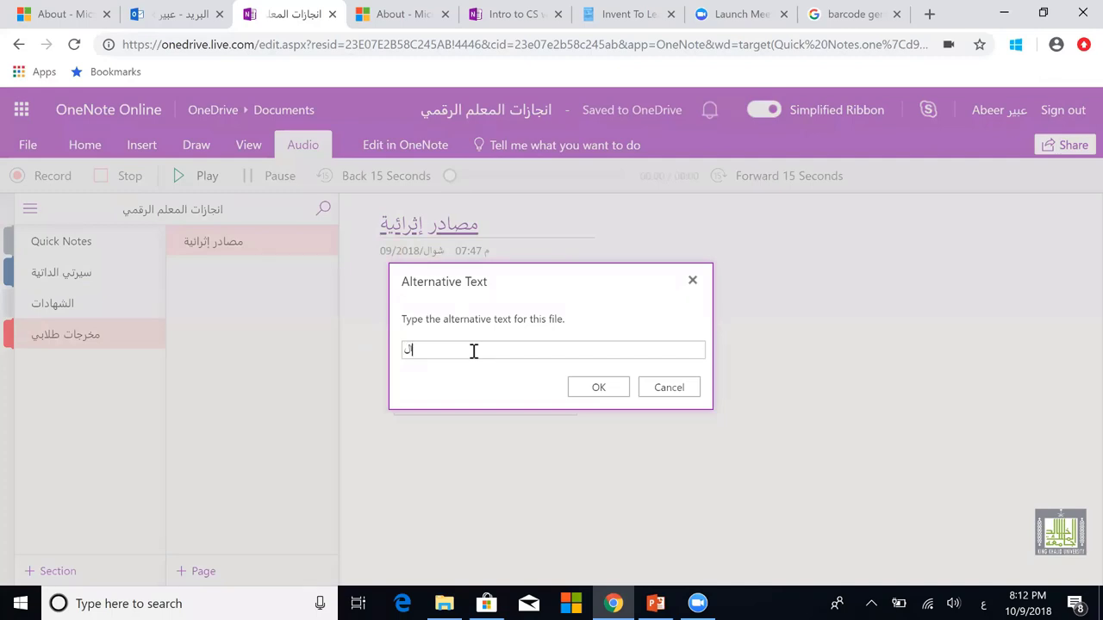
text(درس الأول)
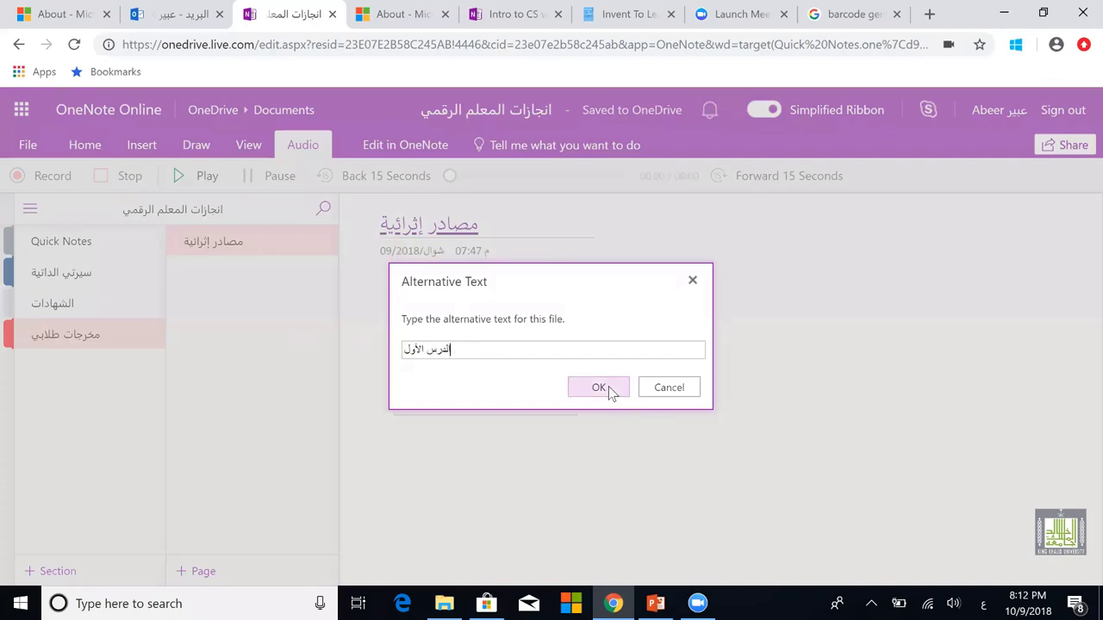
click(608, 388)
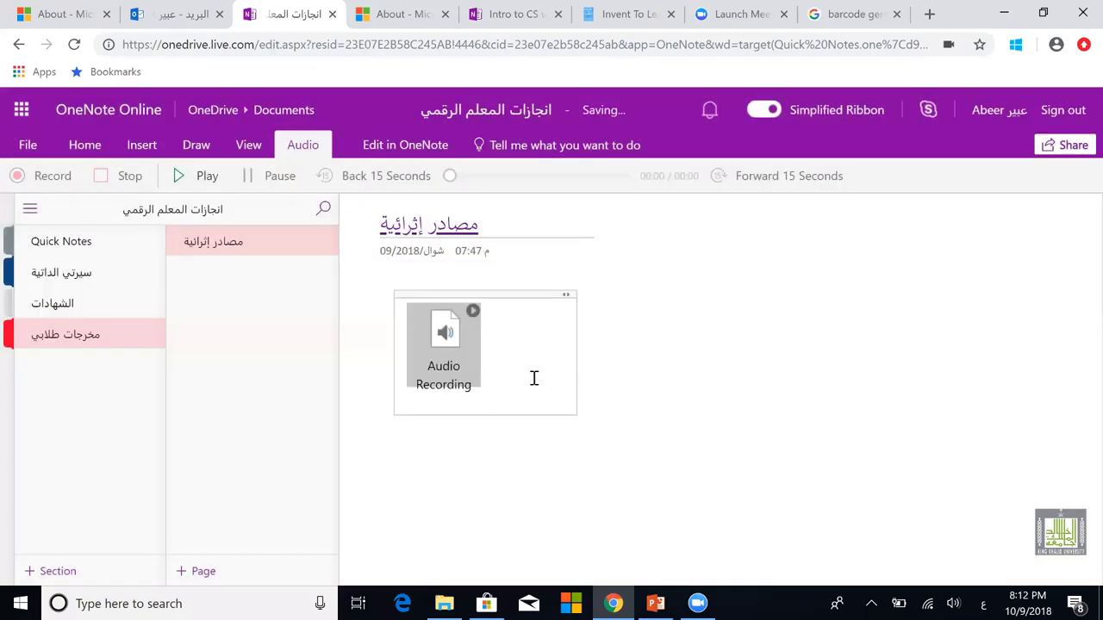
Step: Play back the audio recording, decline downloading a copy, and pause the playback
click(467, 333)
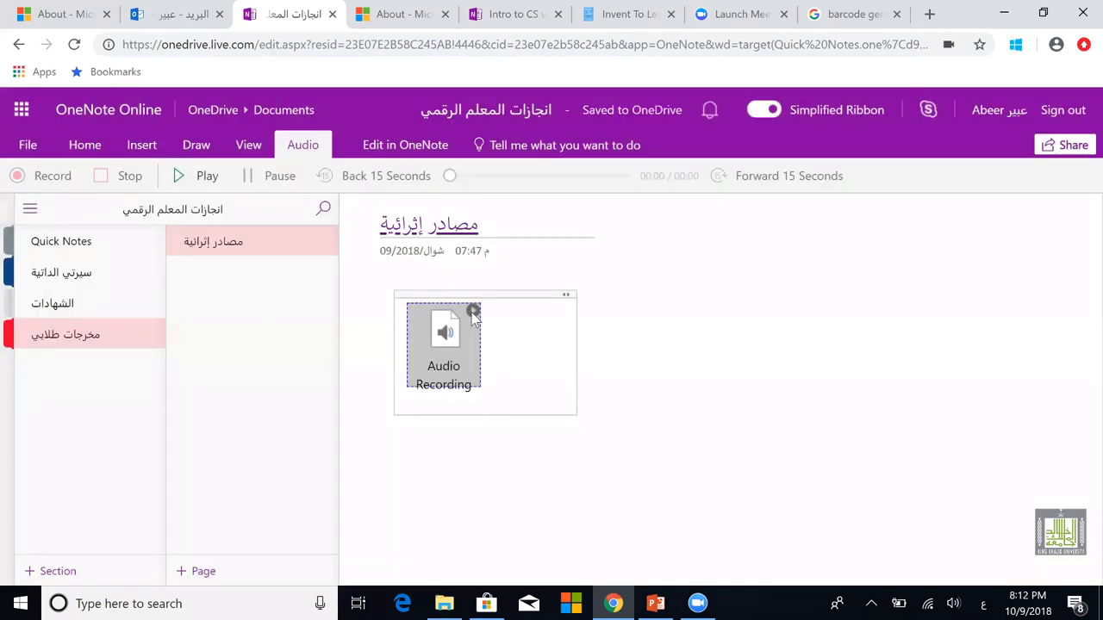
click(474, 315)
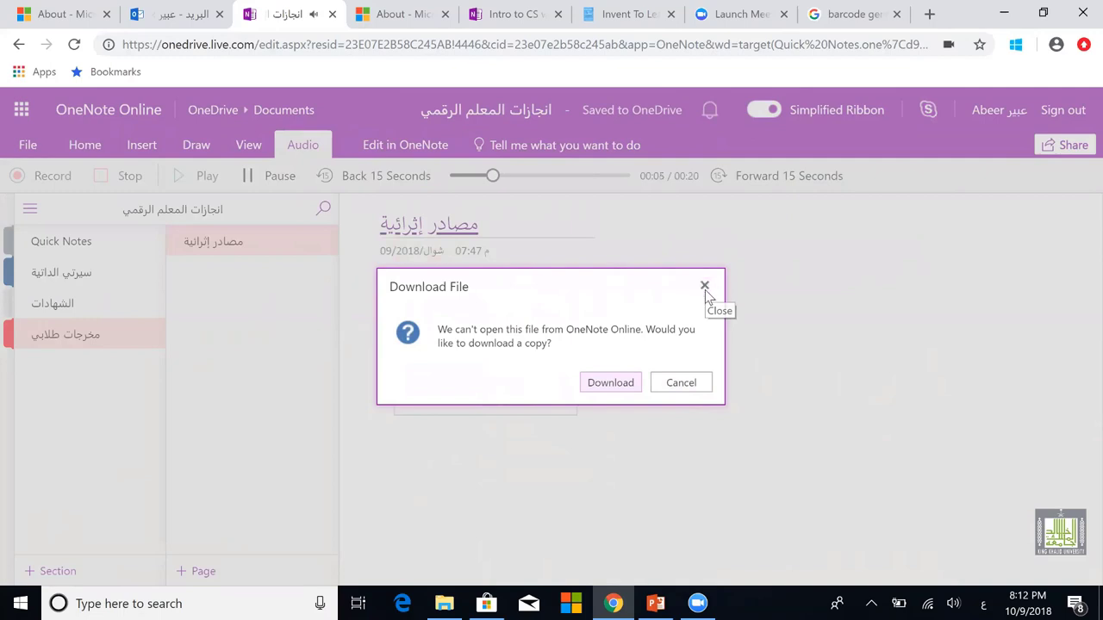
click(683, 383)
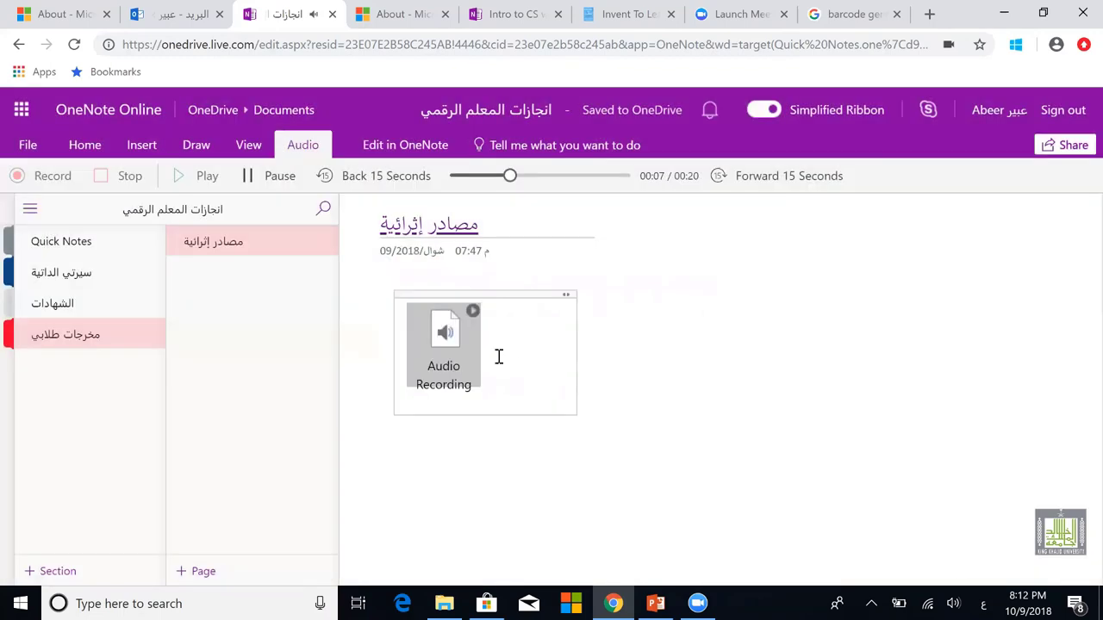
click(244, 178)
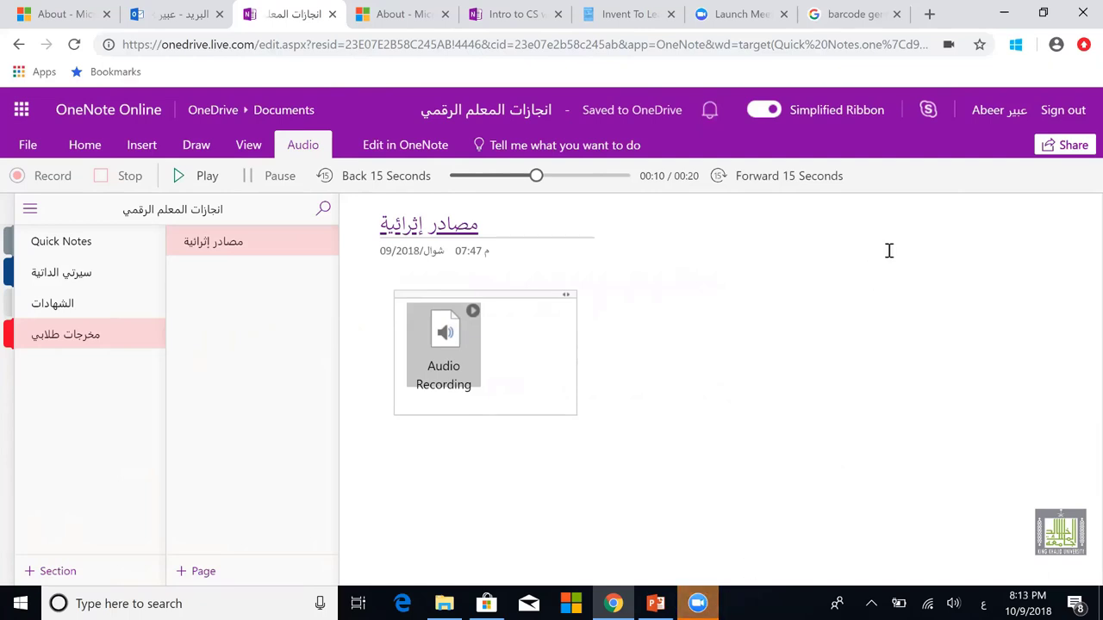
click(696, 602)
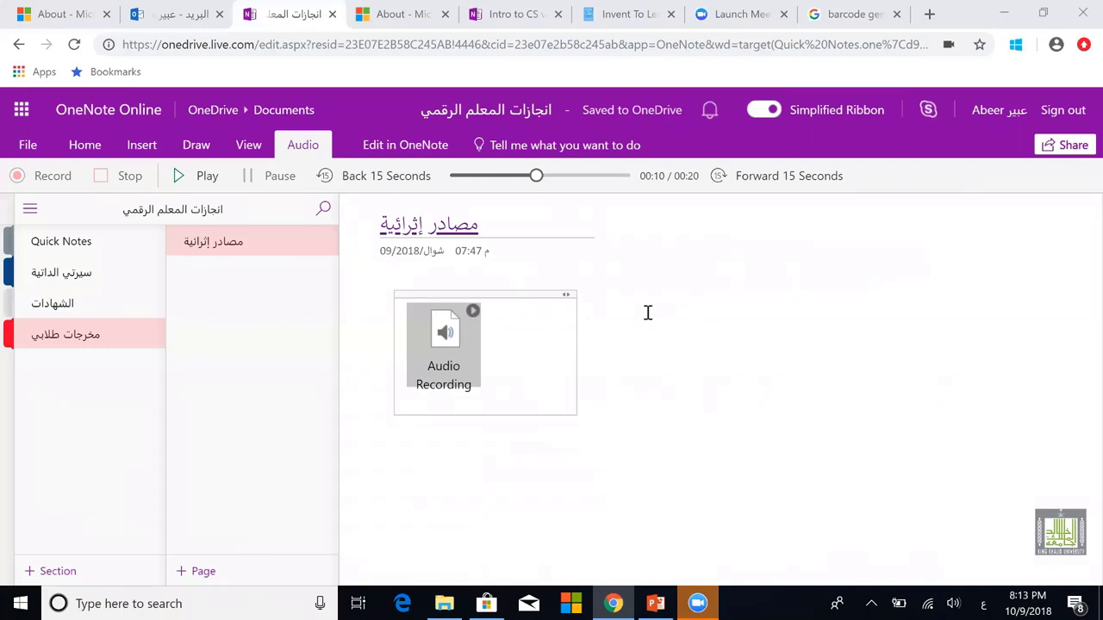
click(648, 312)
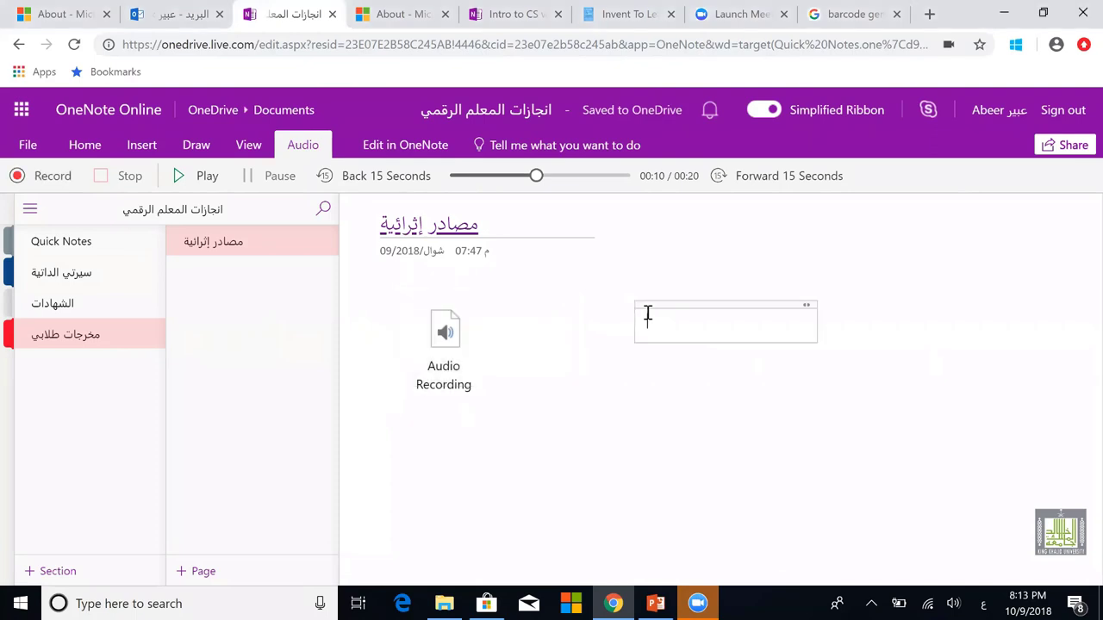
click(612, 419)
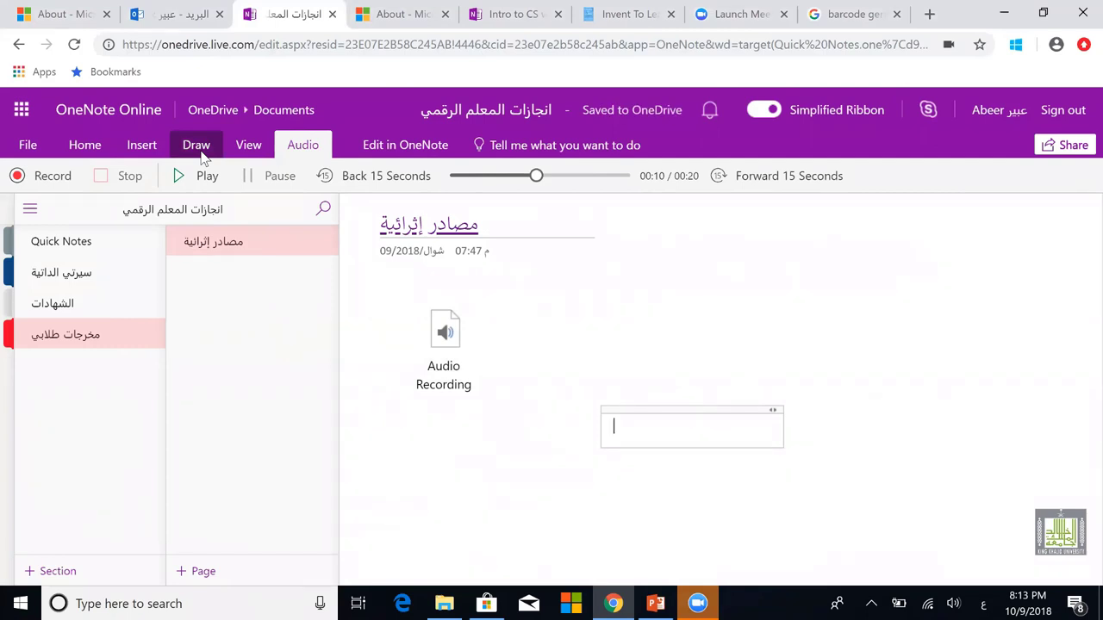
Step: Add a new page to the "مخرجات طلابي" section
click(197, 147)
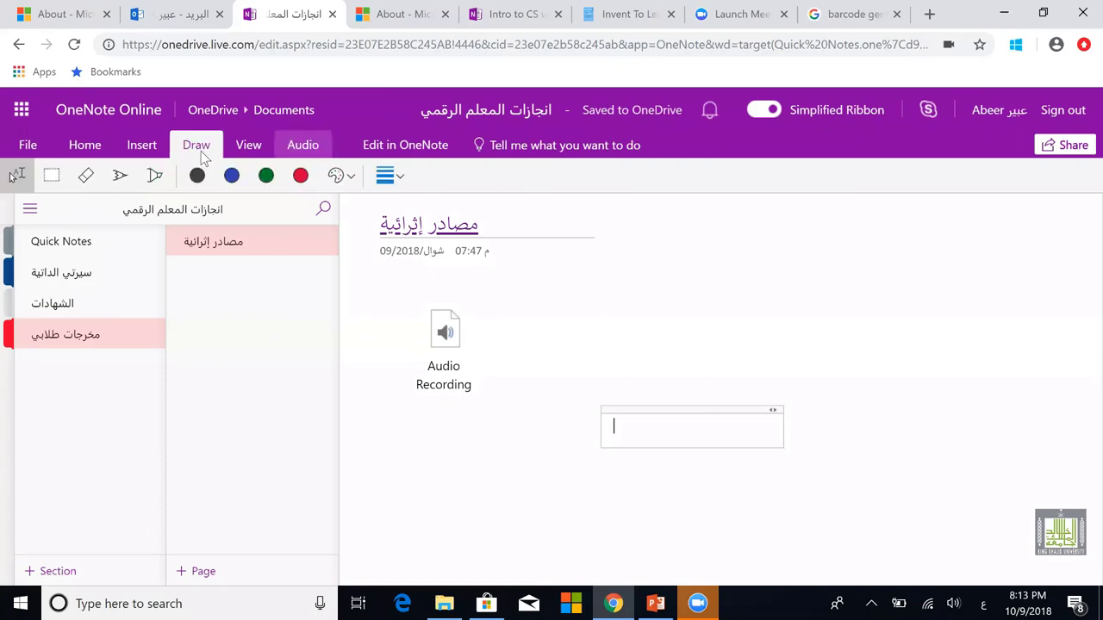
click(231, 177)
click(205, 572)
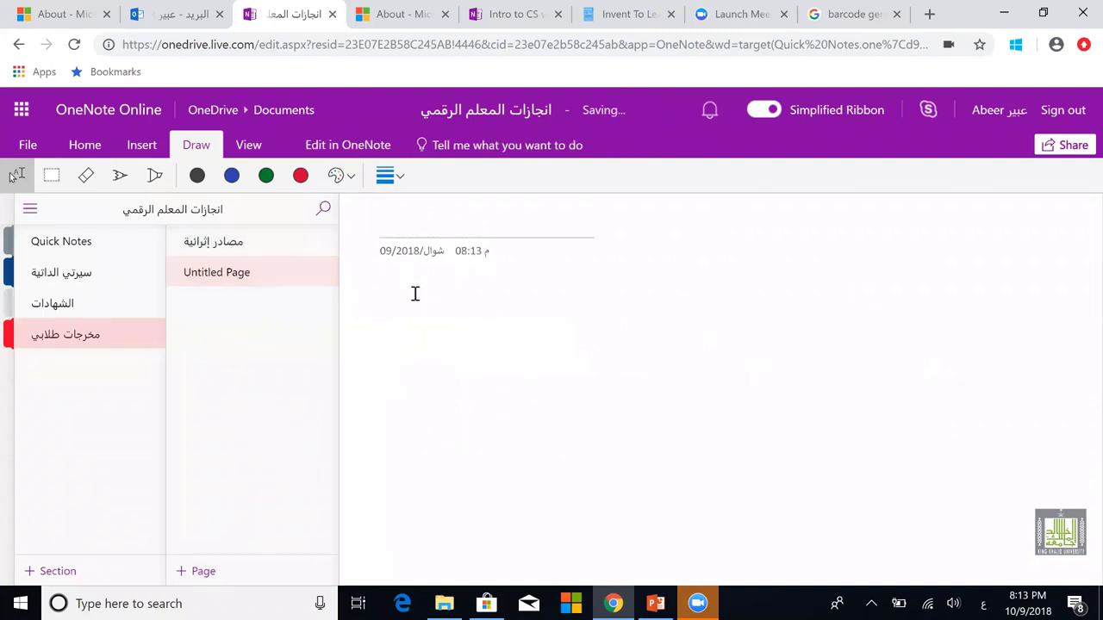
click(414, 293)
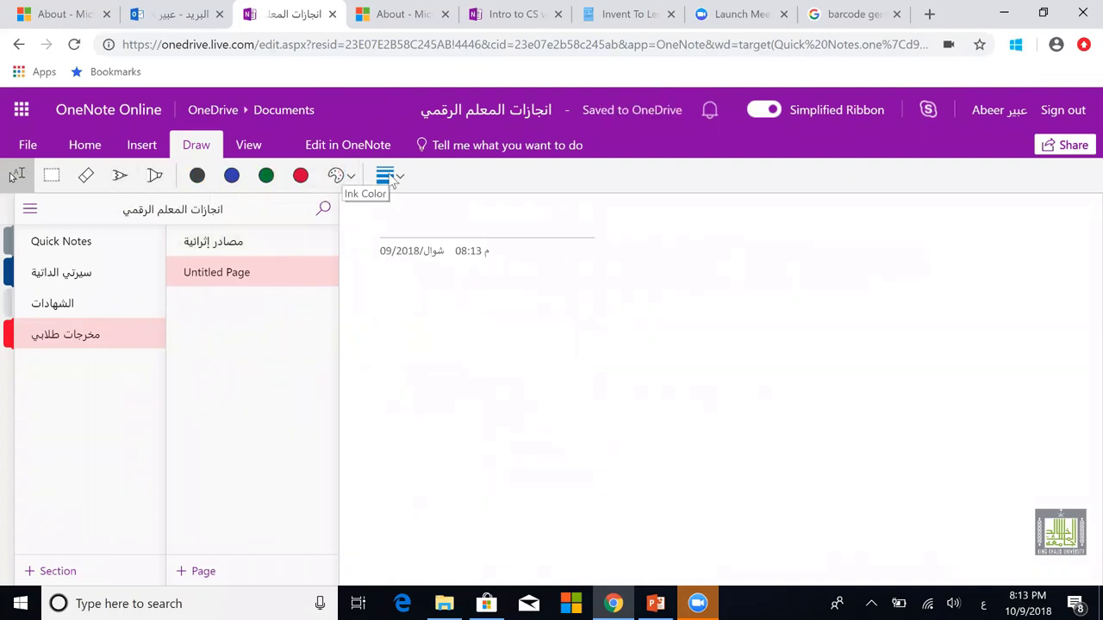
Step: Draw a large check mark on the blank page with a thick red pen and handwrite a short Arabic word beneath it
click(121, 176)
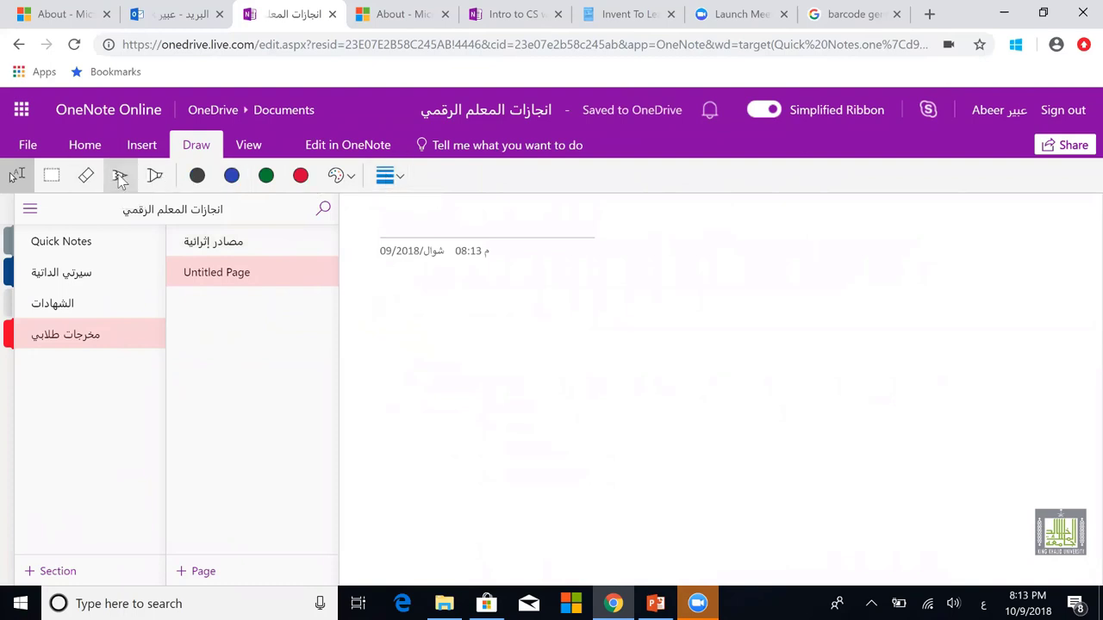
click(302, 179)
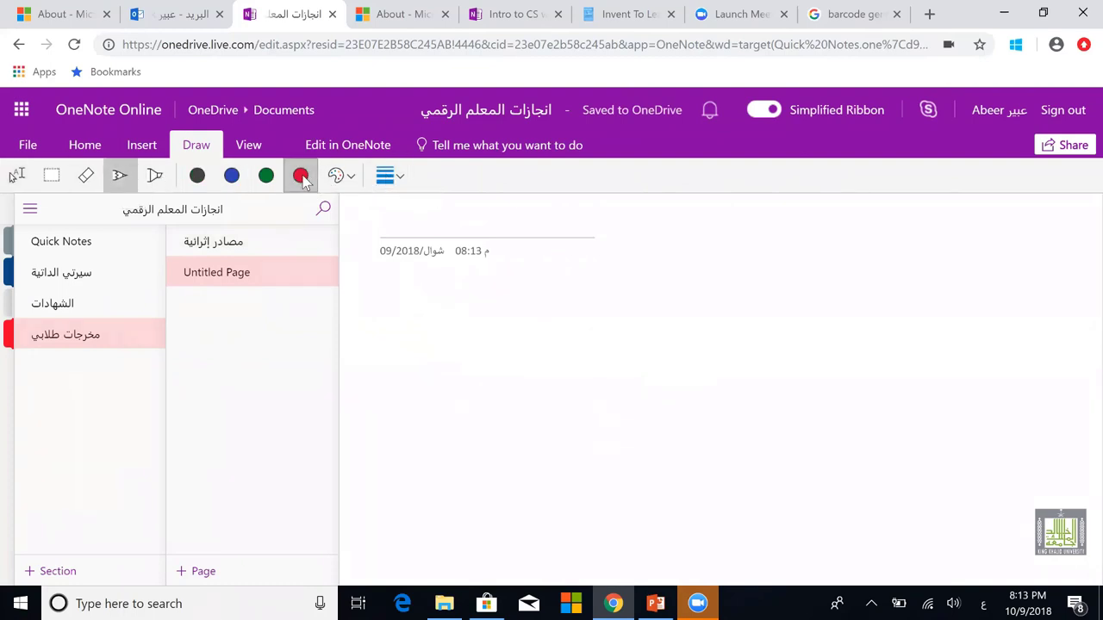
click(399, 181)
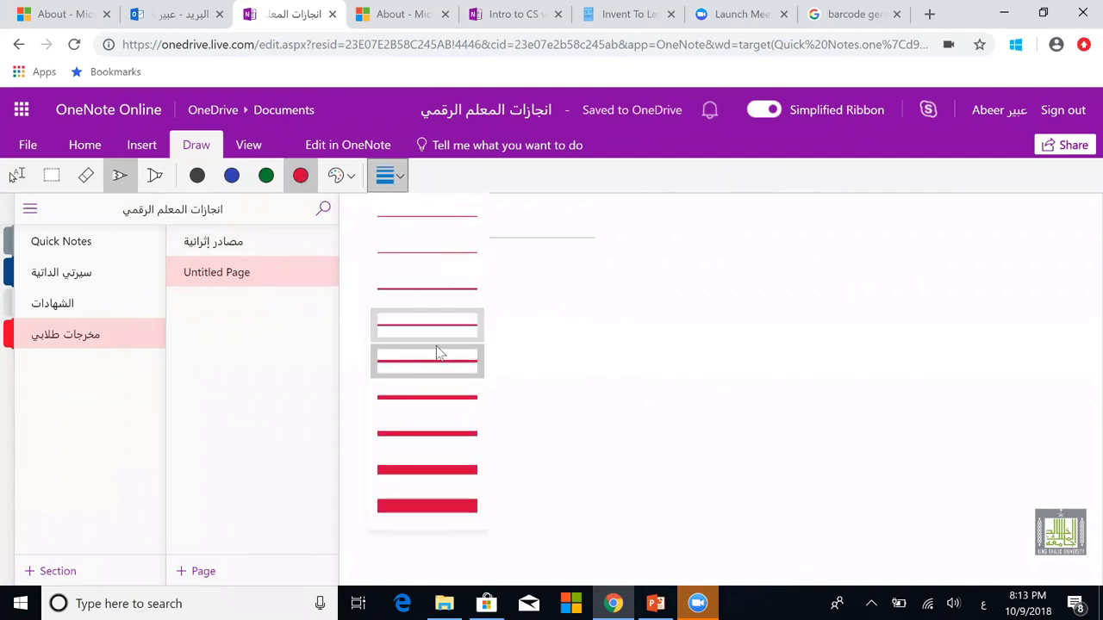
click(459, 392)
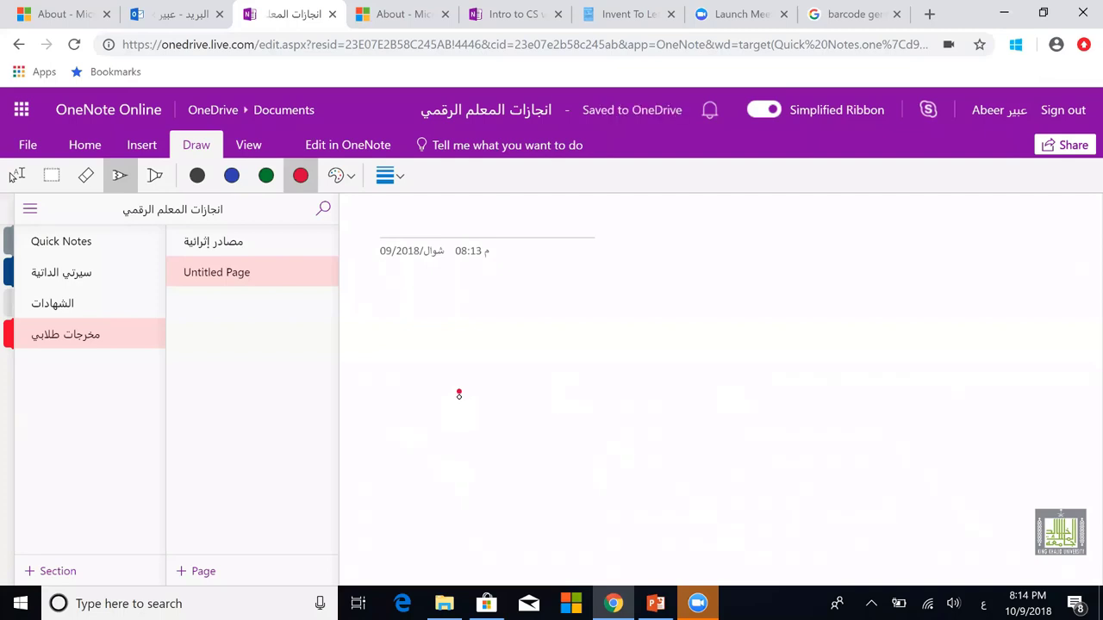
mouse_move(458, 392)
mouse_down()
mouse_move(468, 415)
mouse_move(741, 269)
mouse_up()
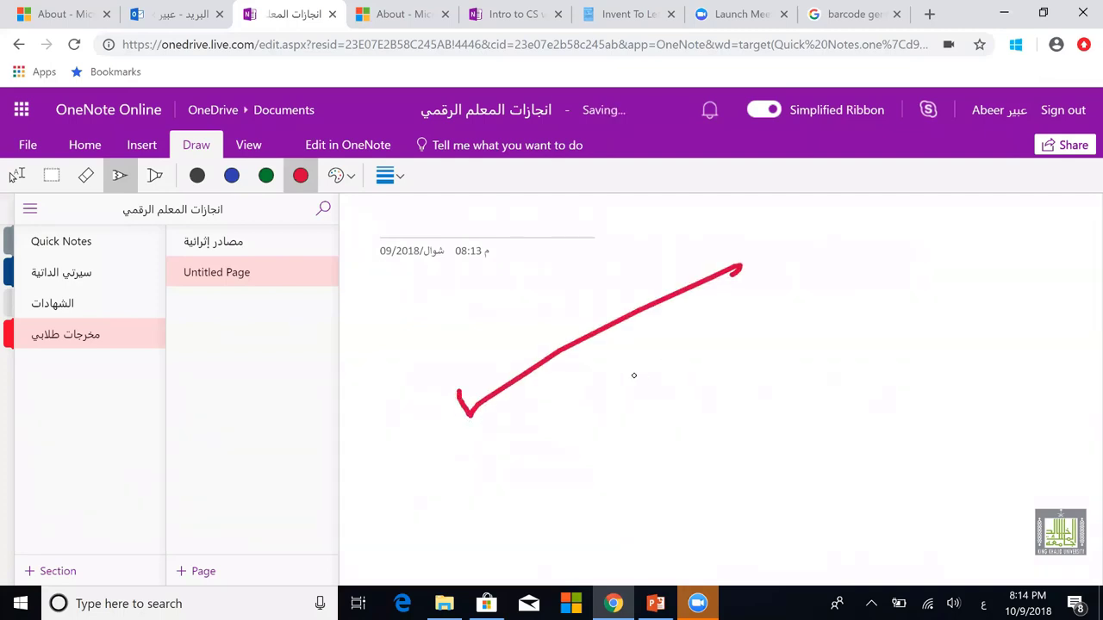
mouse_move(637, 370)
mouse_down()
mouse_move(639, 395)
mouse_move(605, 403)
mouse_move(587, 368)
mouse_up()
mouse_move(596, 433)
mouse_down()
mouse_move(592, 405)
mouse_move(576, 418)
mouse_up()
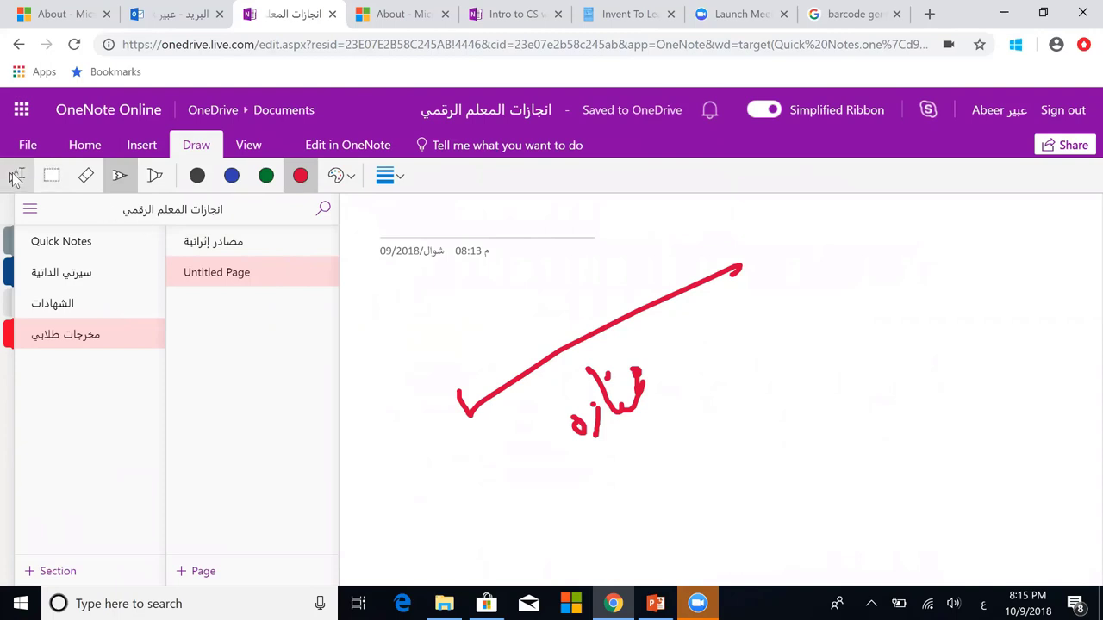
Step: Erase the red check mark and its leftover dot, keeping the handwritten word
click(17, 176)
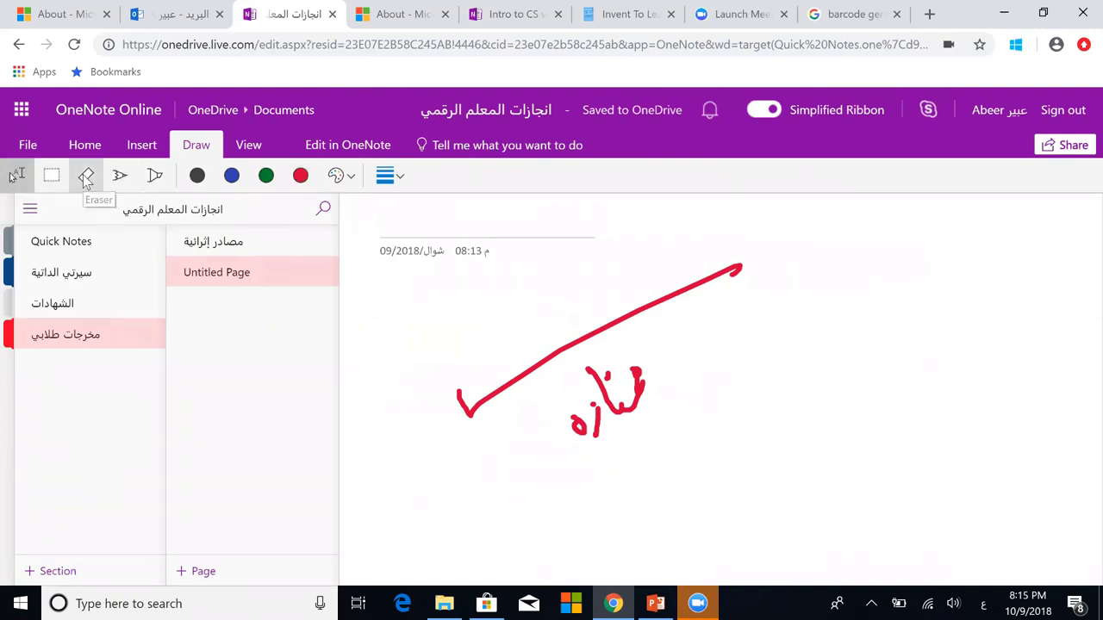
click(86, 177)
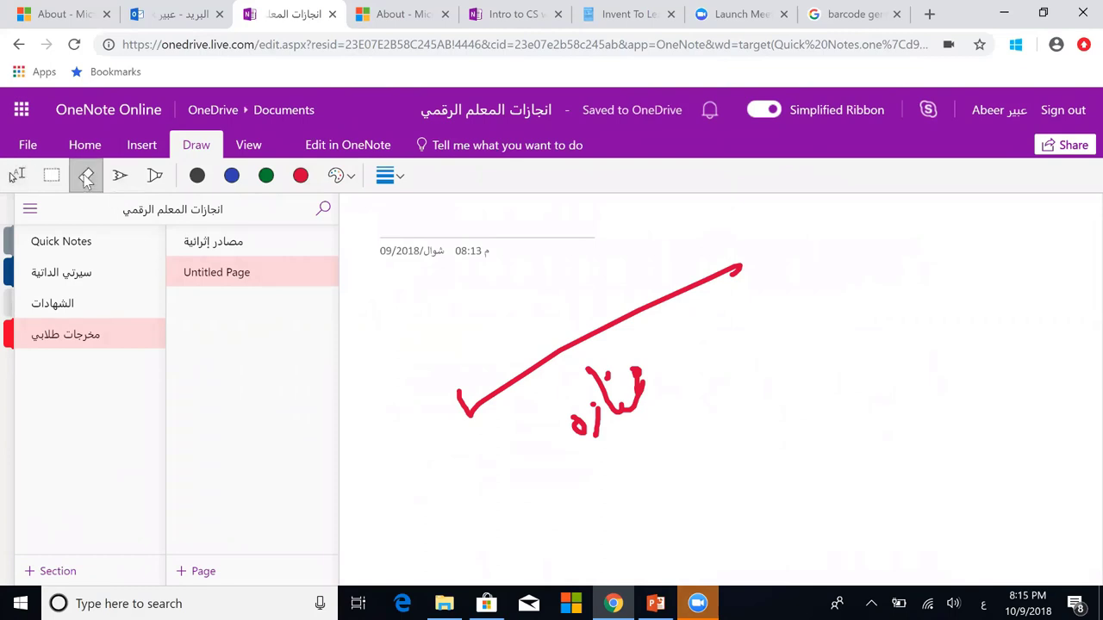
click(731, 269)
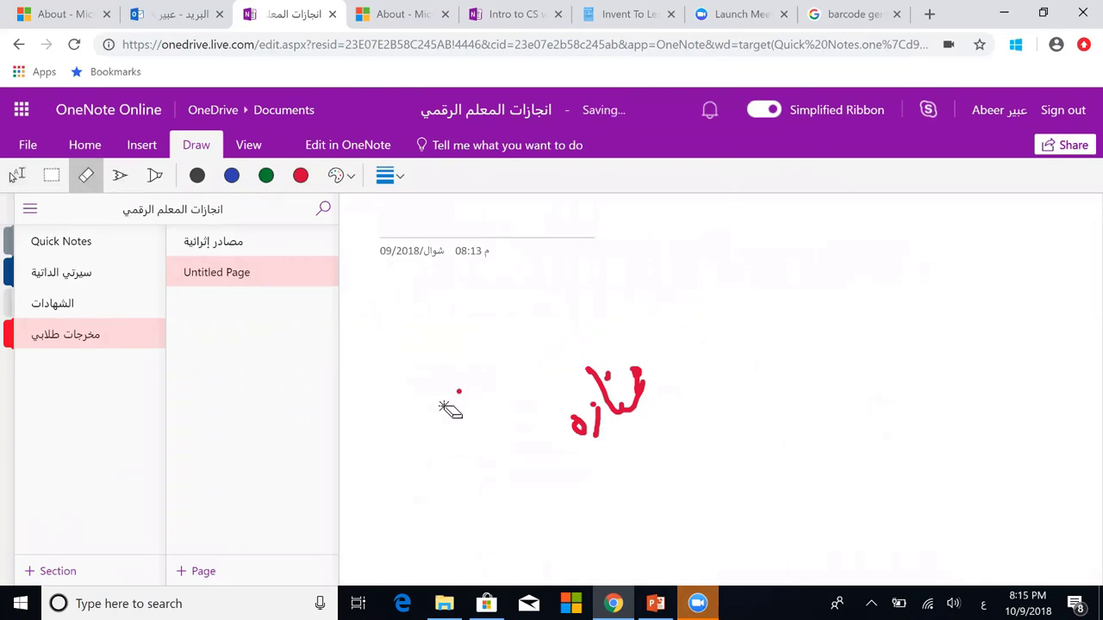
click(457, 392)
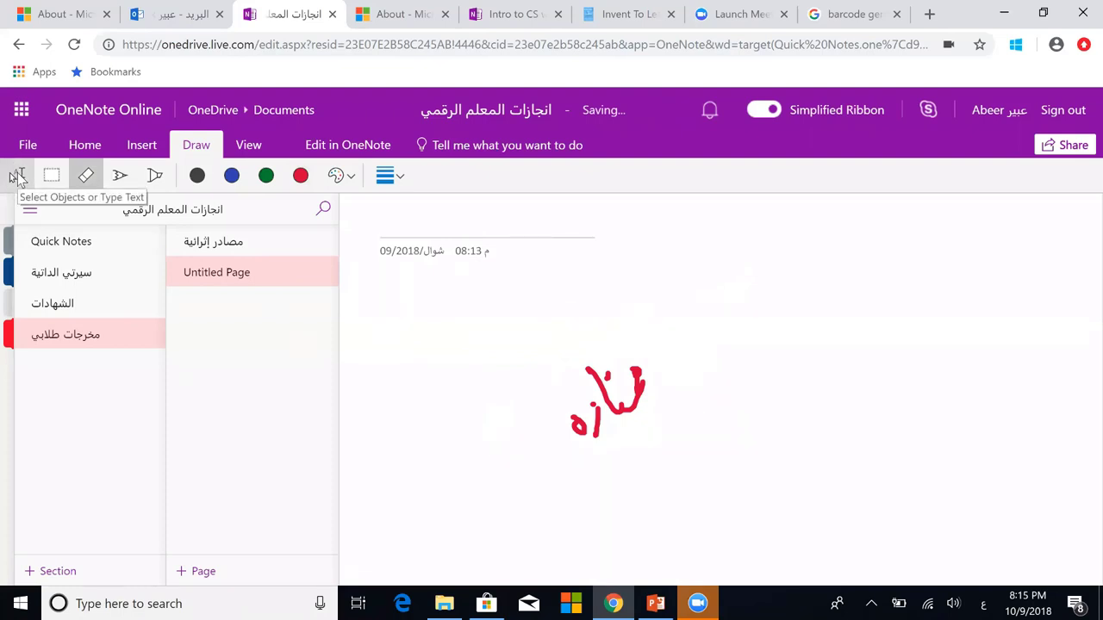
click(256, 148)
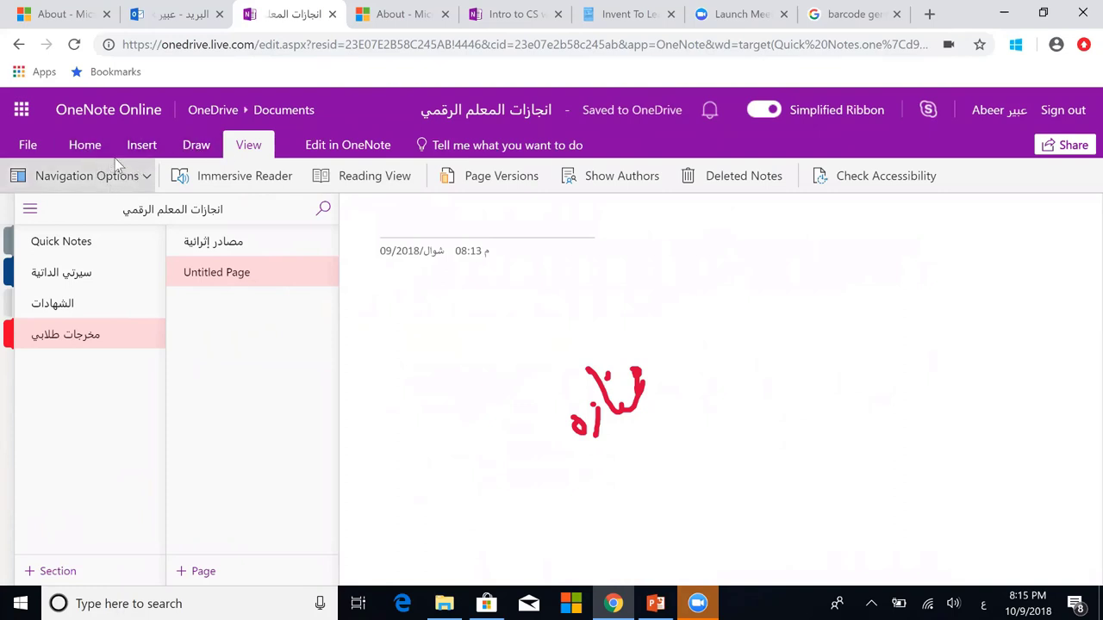
click(101, 186)
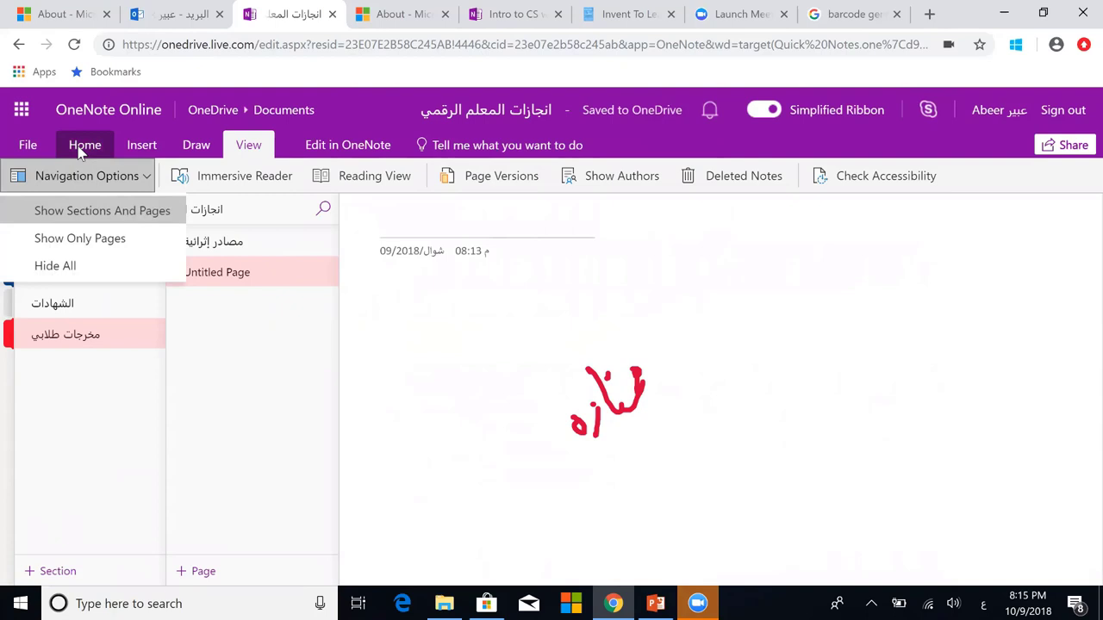
click(148, 155)
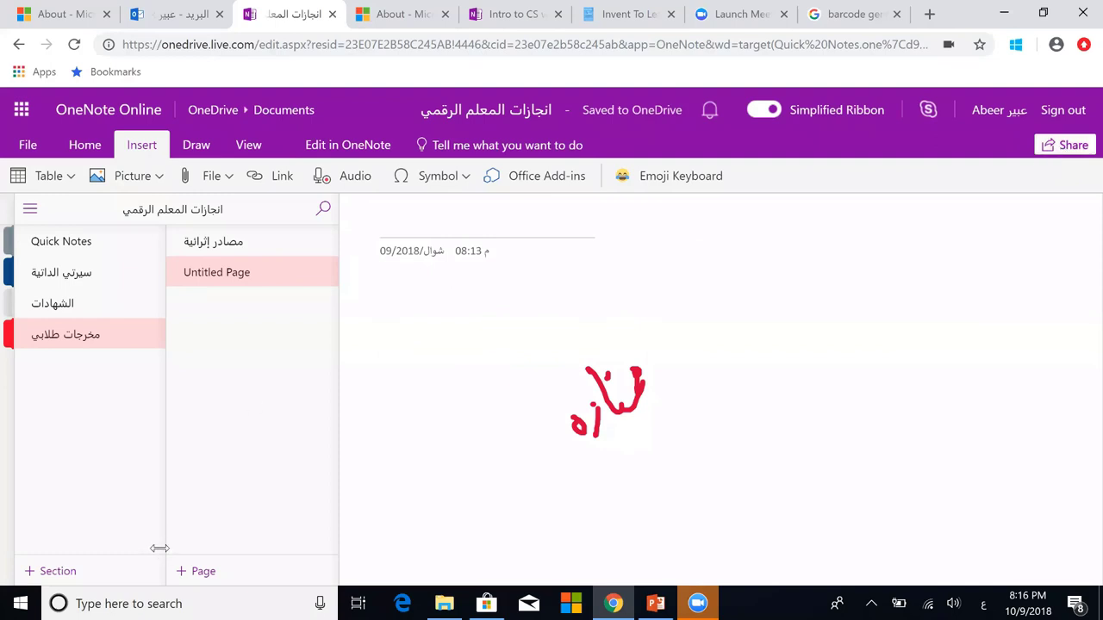
Step: Add a new section named "مشروع تعاوني" to the notebook
click(153, 578)
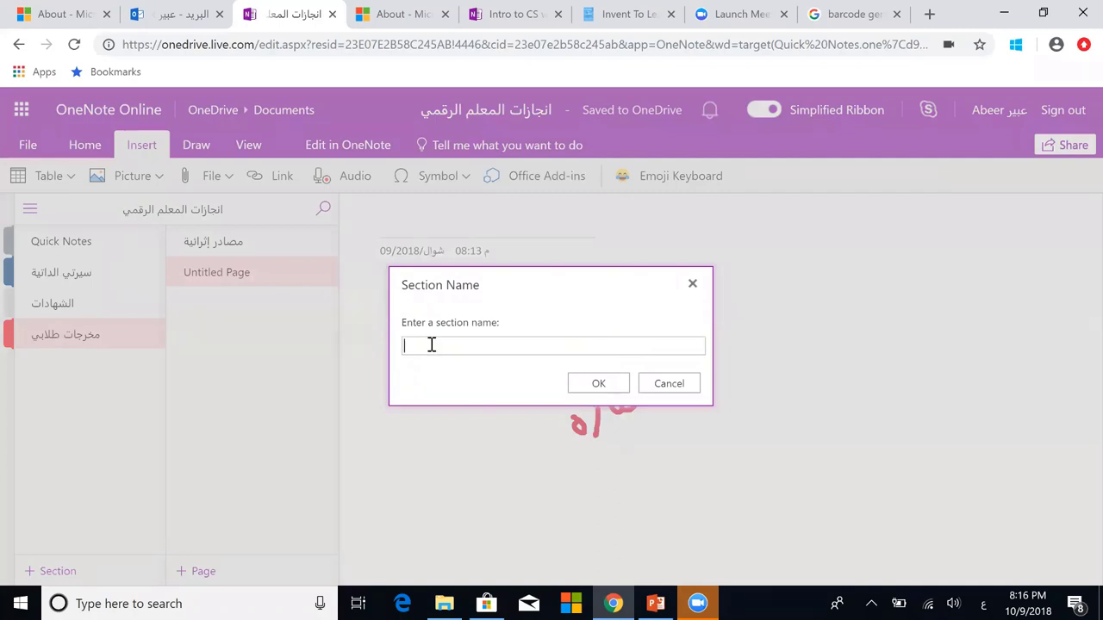
text(مشرو)
text(تعاوني &)
key(BackSpace)
text(&)
key(BackSpace)
click(604, 384)
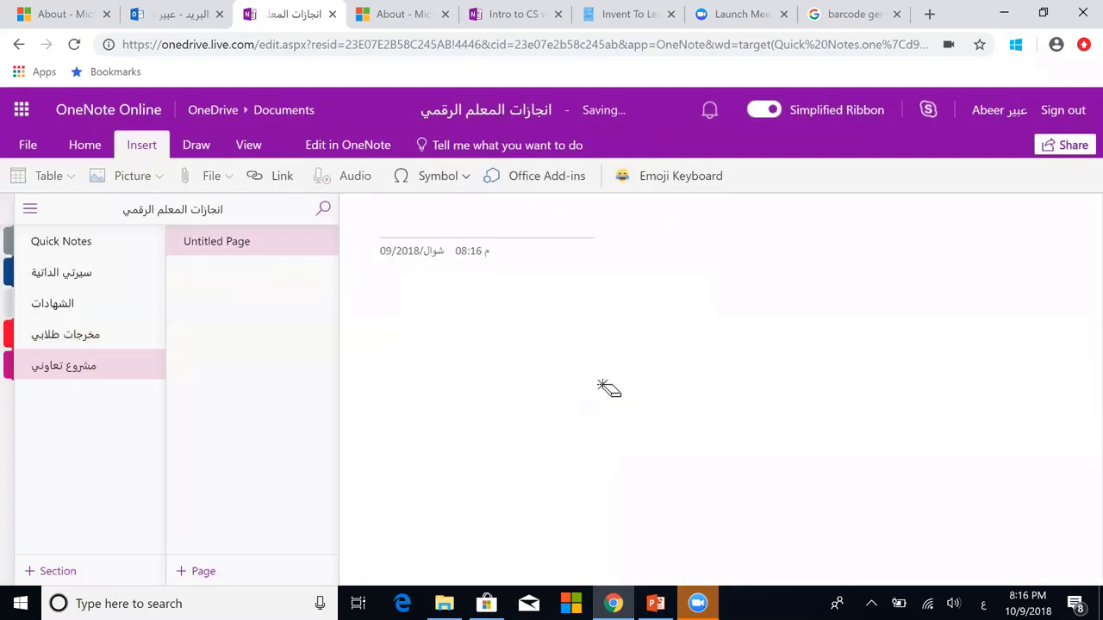
Step: Add another section named "مشروع تعاوني للمجموعة الثانية" for the second group
click(155, 579)
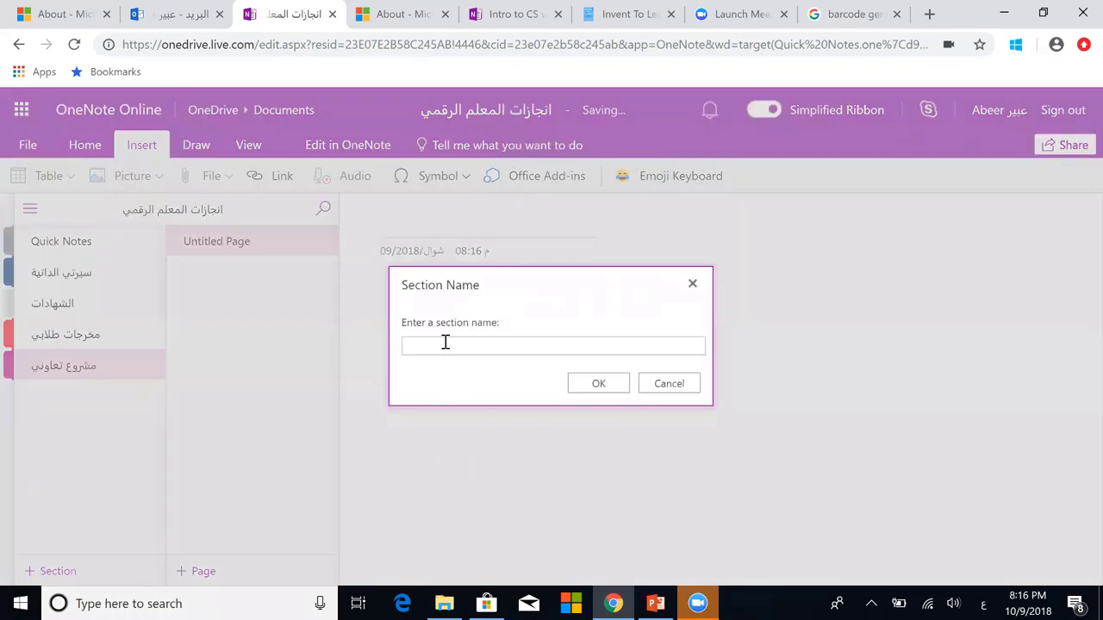
text(مشروع تعاوني)
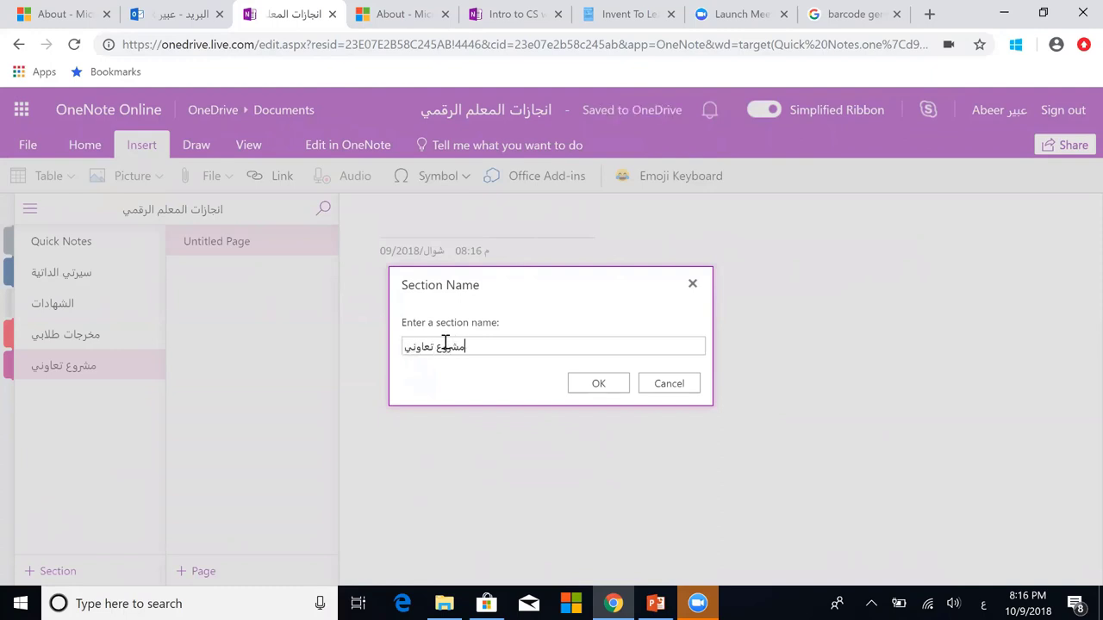
text( للمجموعة )
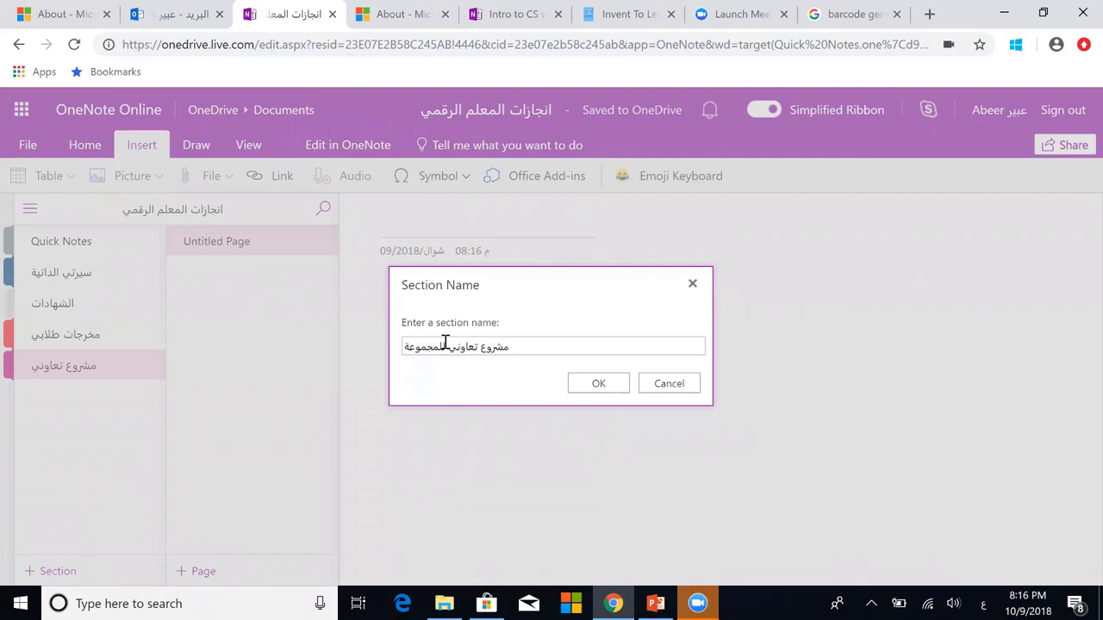
text(الثانية)
click(609, 386)
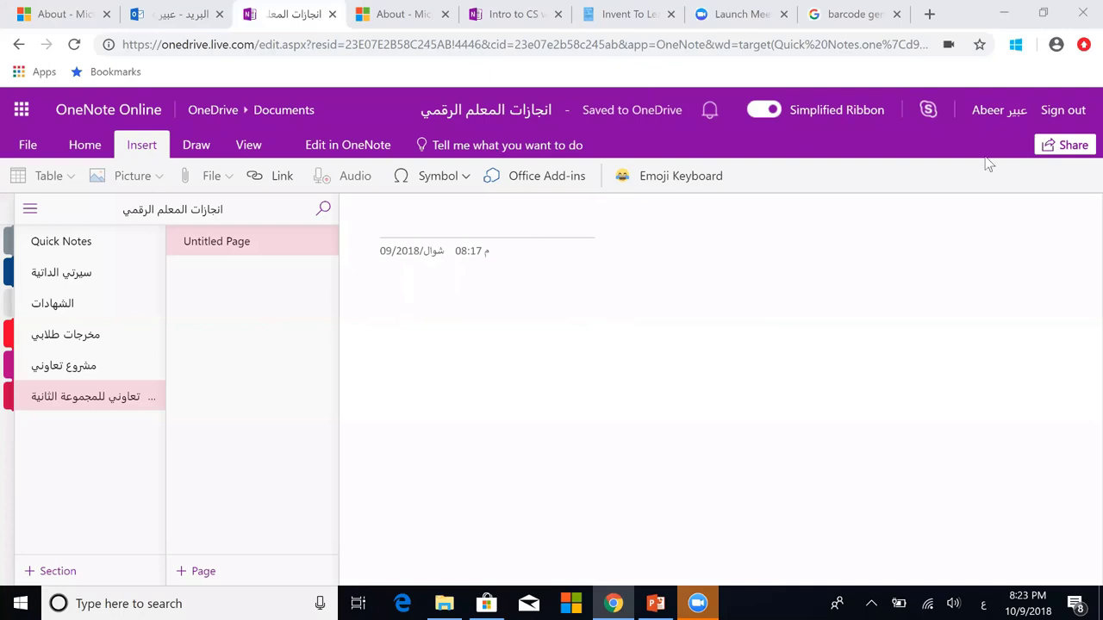
Step: Open the notebook's sharing options for inviting people
click(1069, 148)
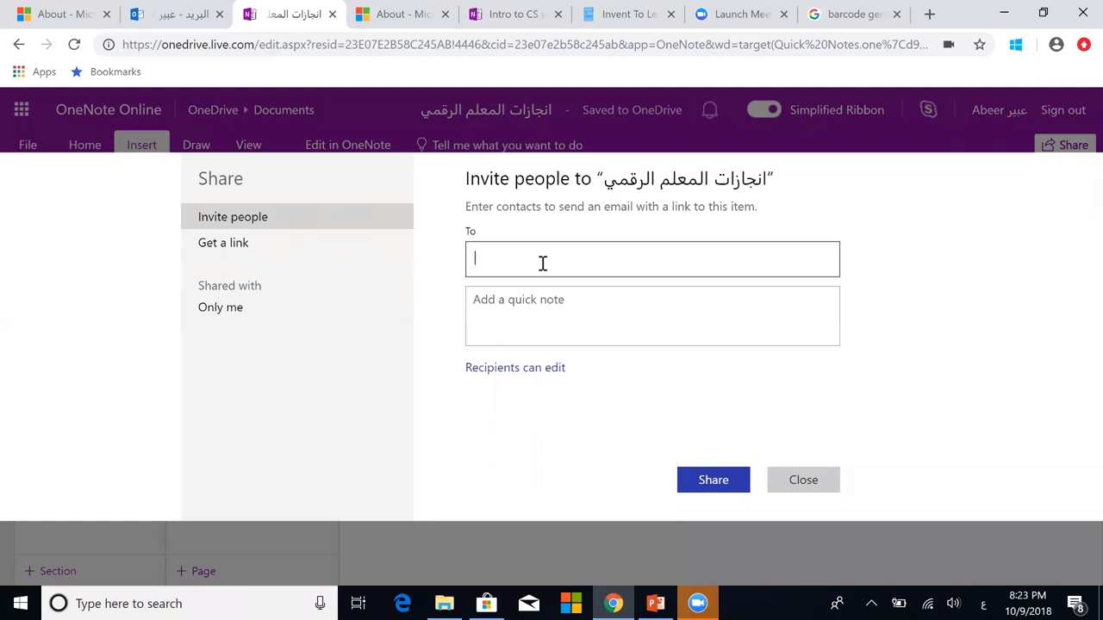
text(ش)
key(BackSpace)
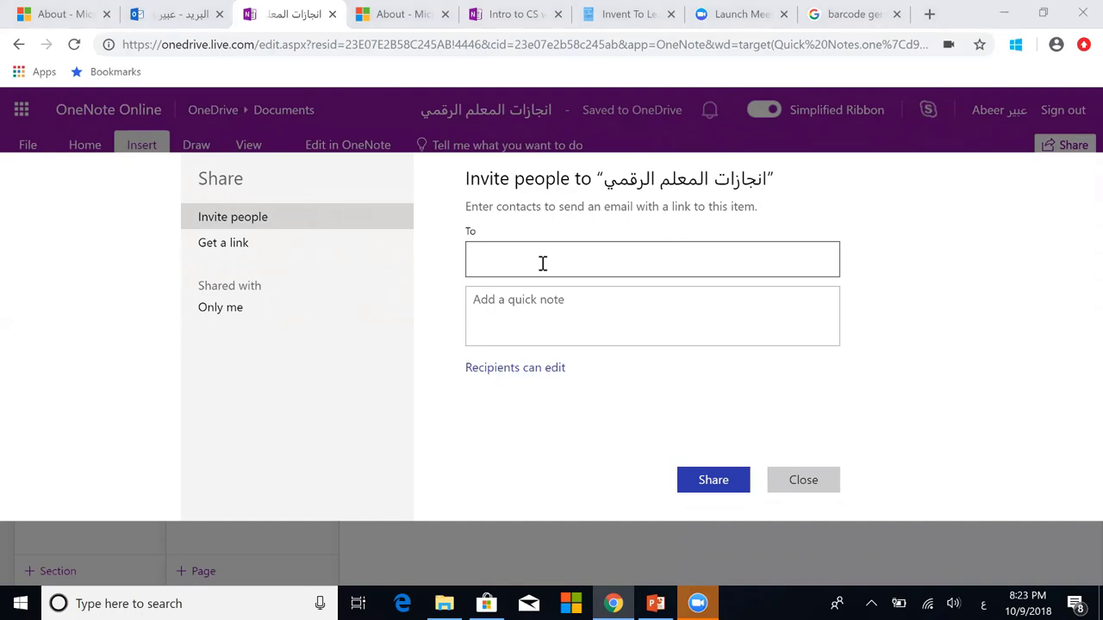
key(alt+shift)
click(528, 256)
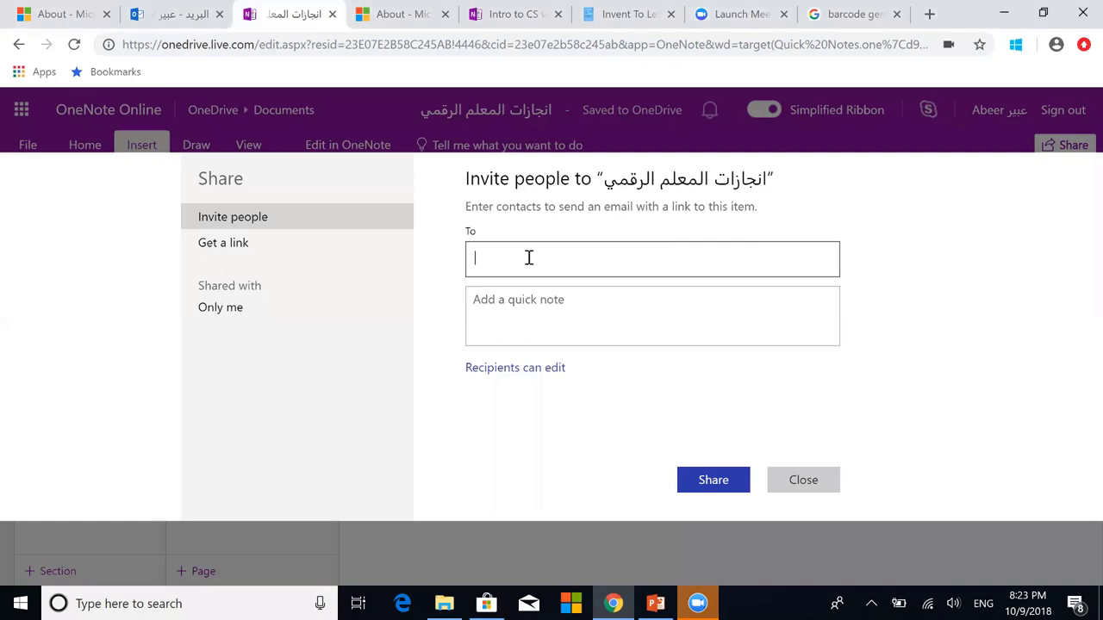
text(abee)
key(BackSpace)
key(BackSpace)
key(BackSpace)
key(BackSpace)
click(524, 302)
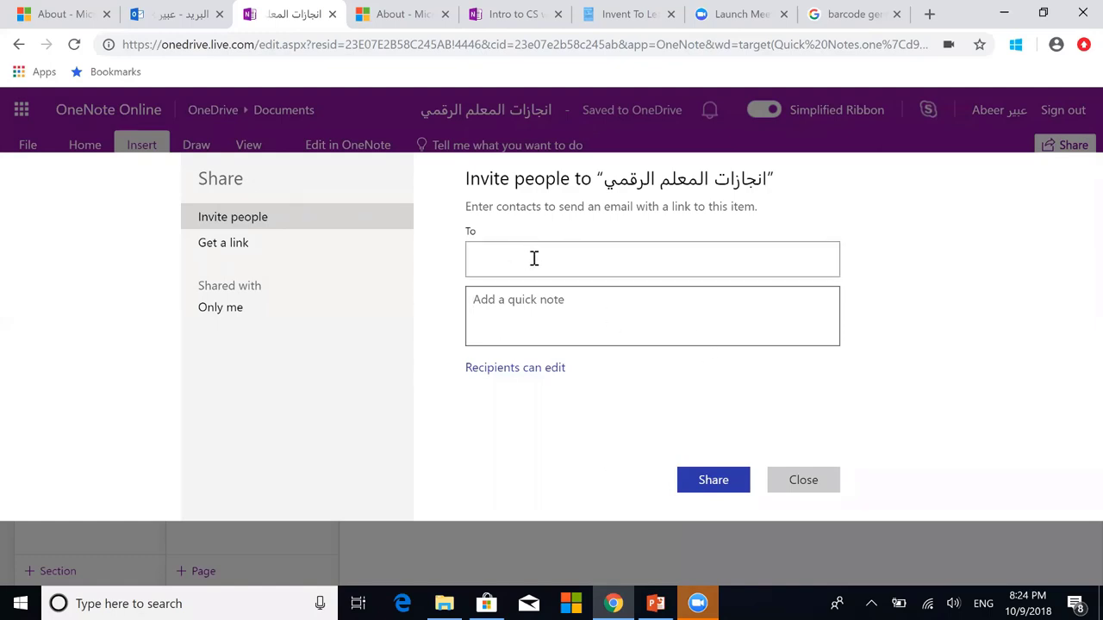
Step: Create a "View only" sharing link for the notebook and select the link's address
click(215, 253)
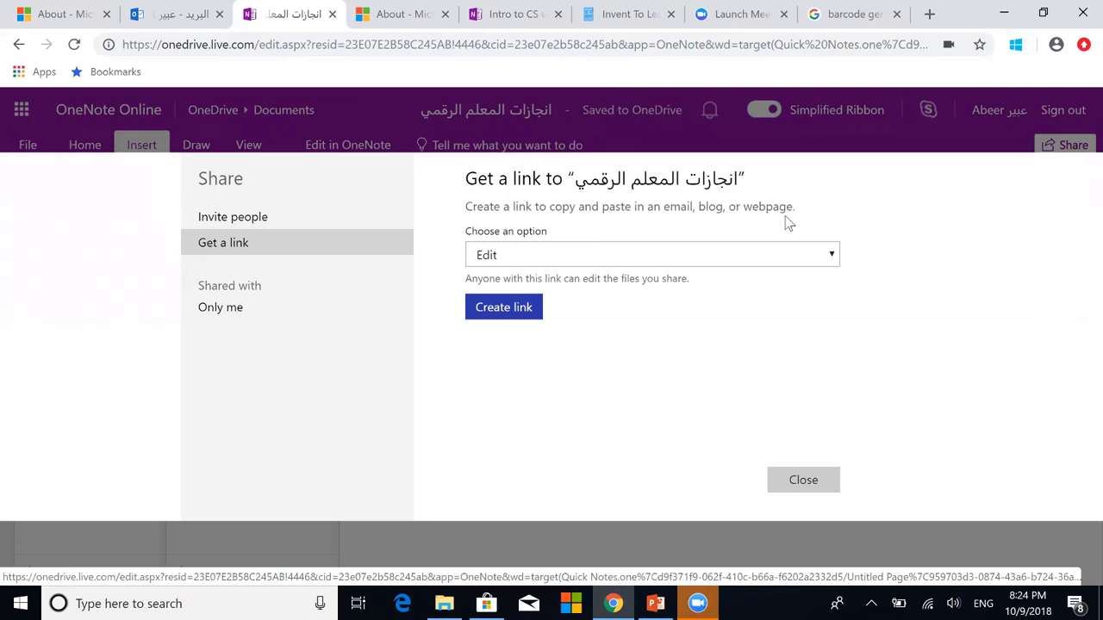
click(834, 255)
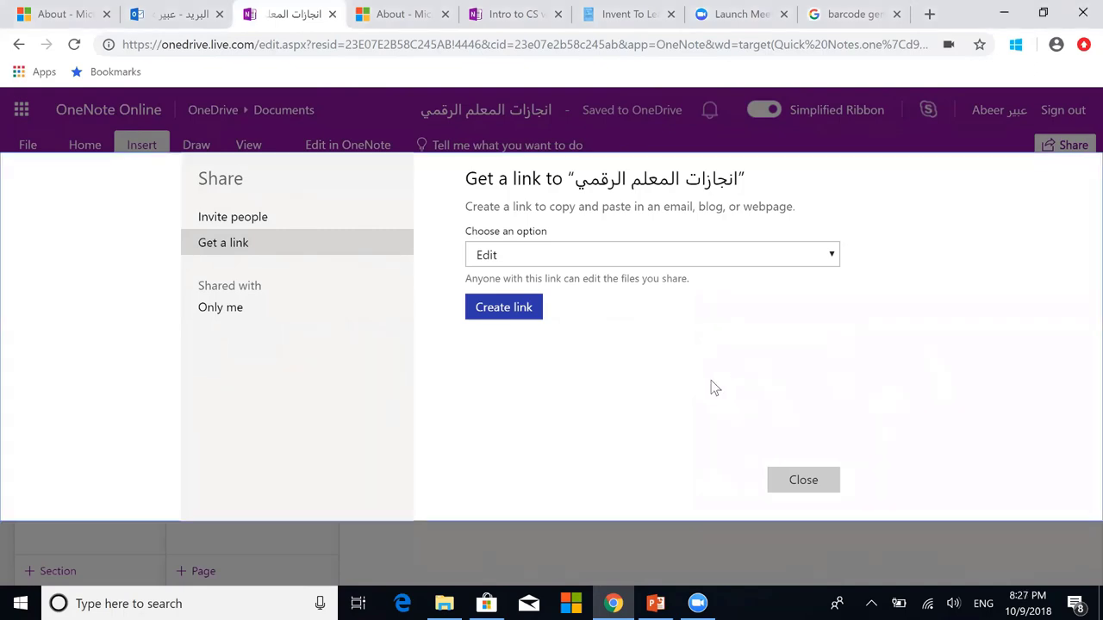
click(833, 255)
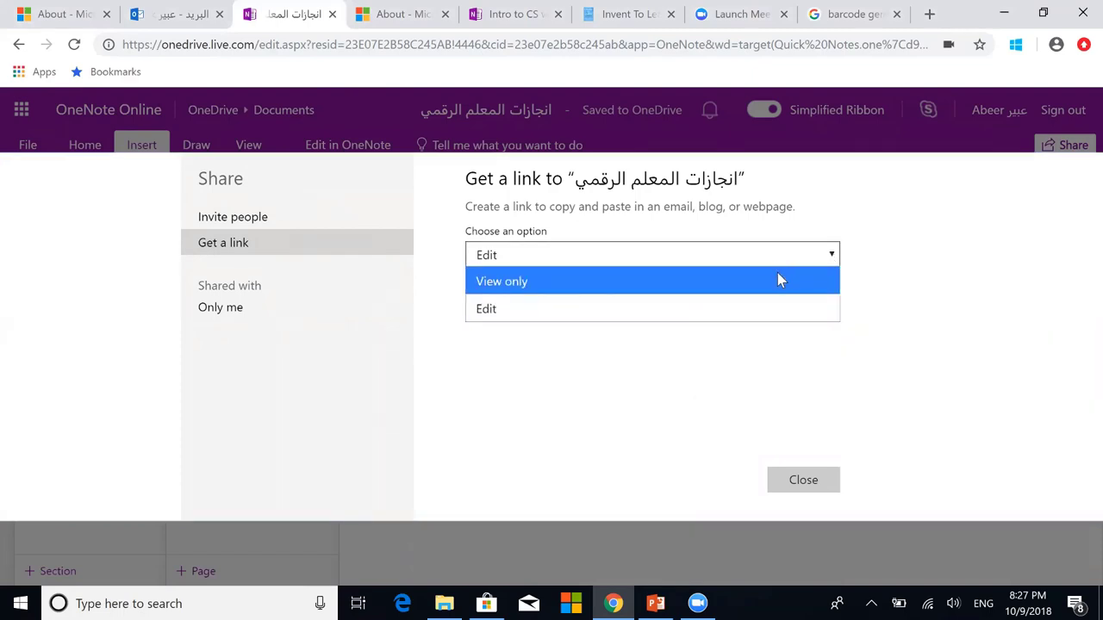
click(779, 274)
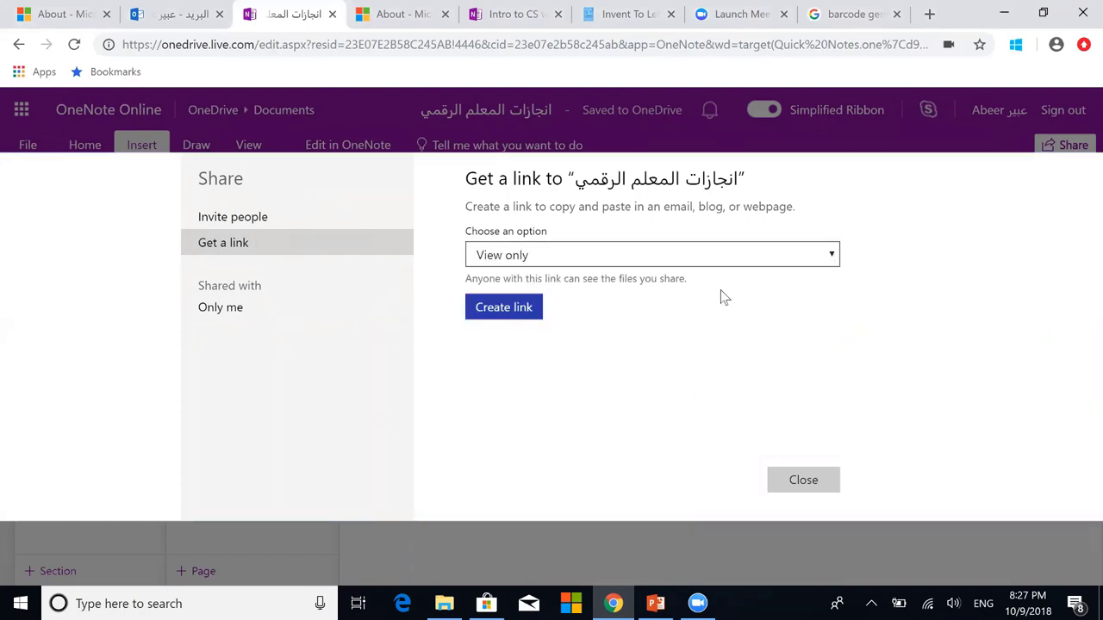
click(515, 317)
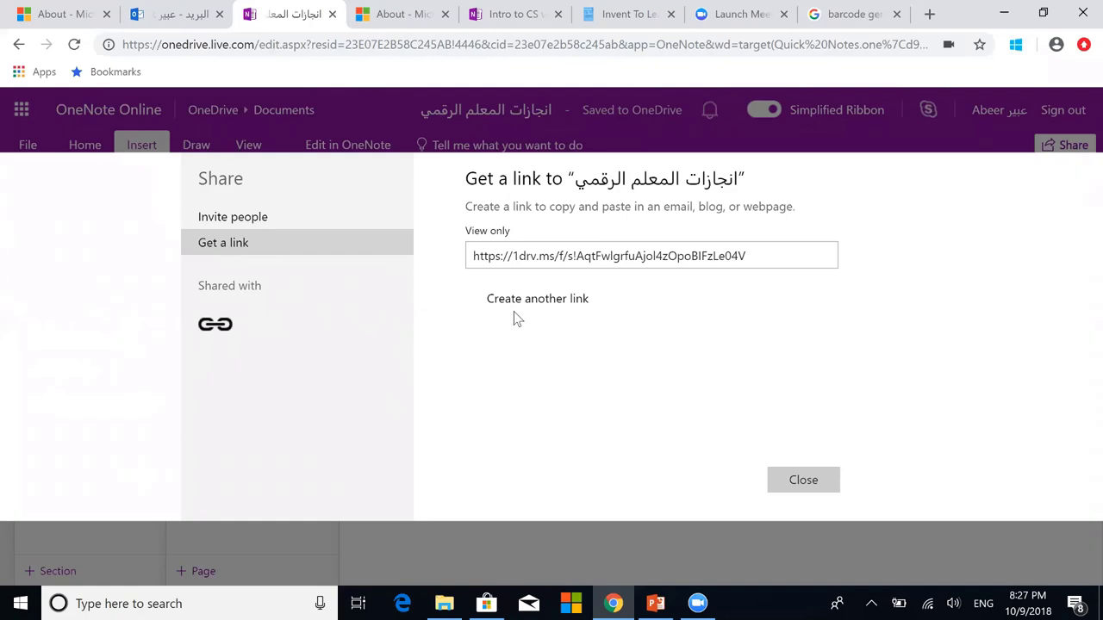
click(545, 258)
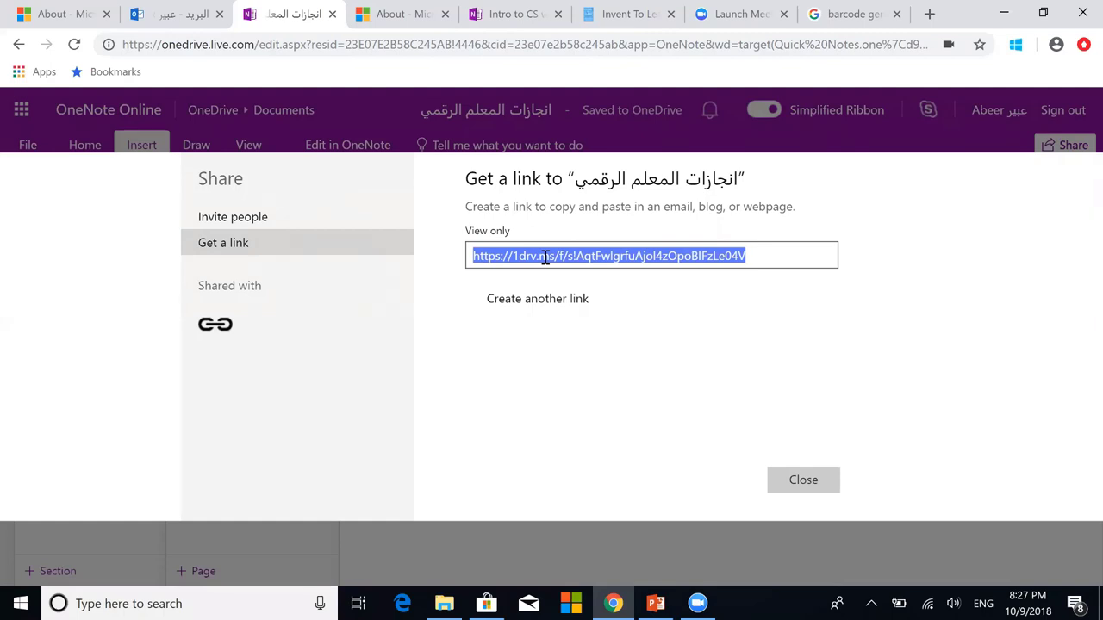
Step: Create another sharing link for the notebook with the "Edit" permission
click(556, 308)
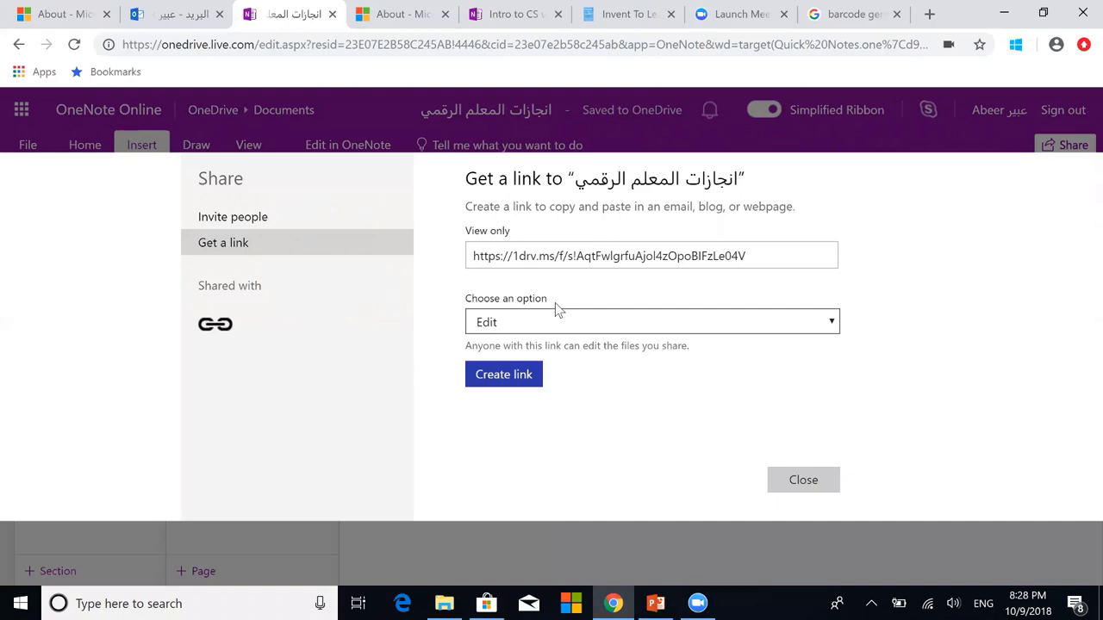
click(831, 325)
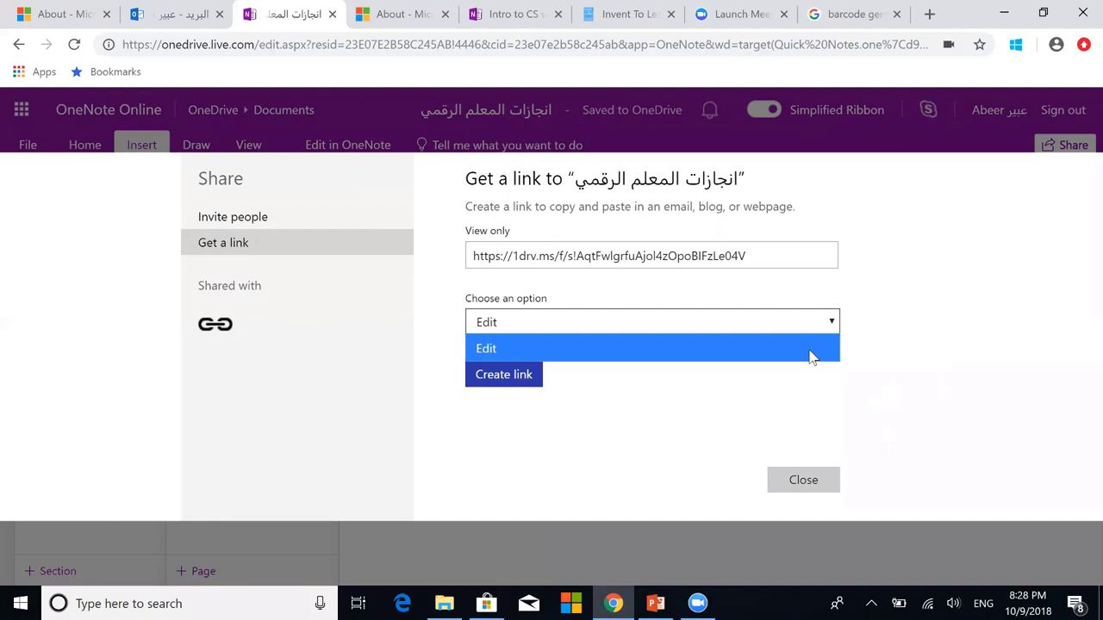
click(810, 357)
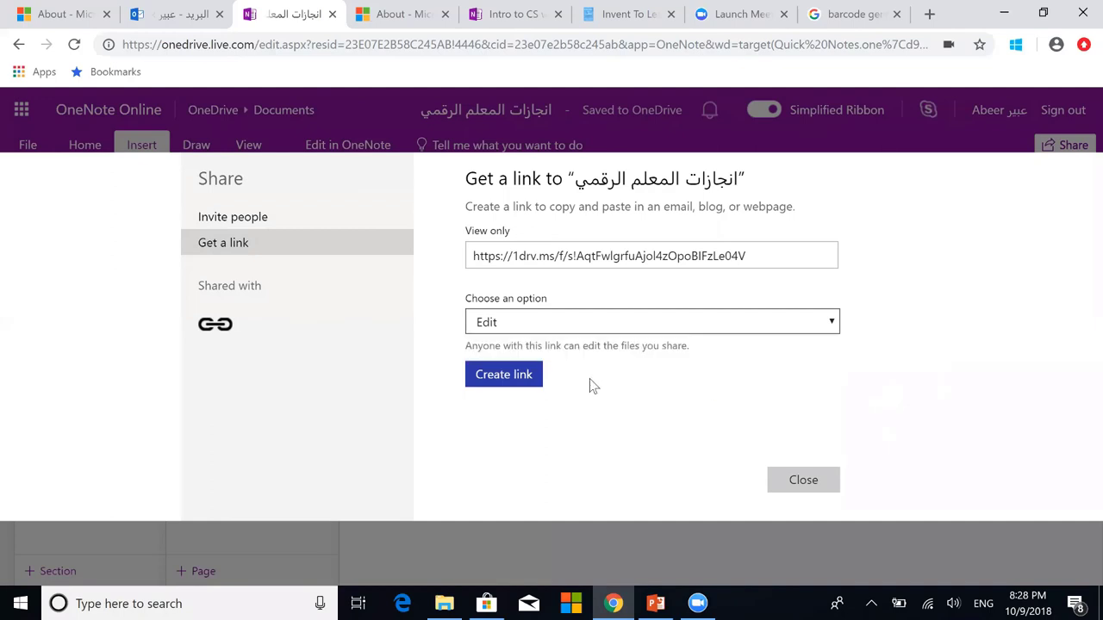
click(513, 379)
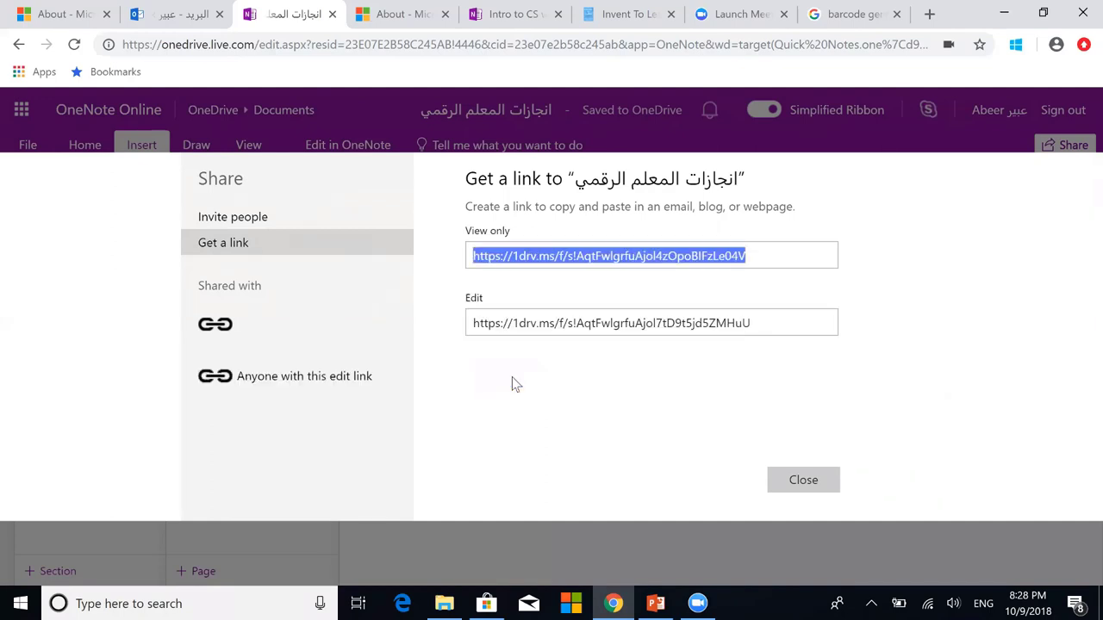
Step: Copy the notebook's edit link and close the sharing options
click(545, 326)
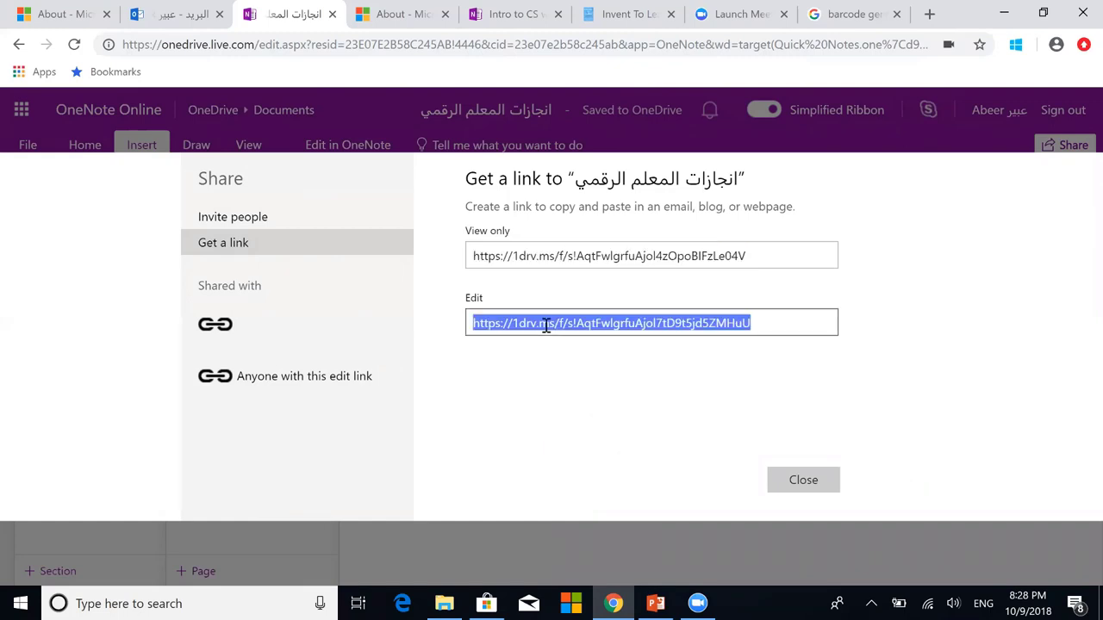
click(573, 256)
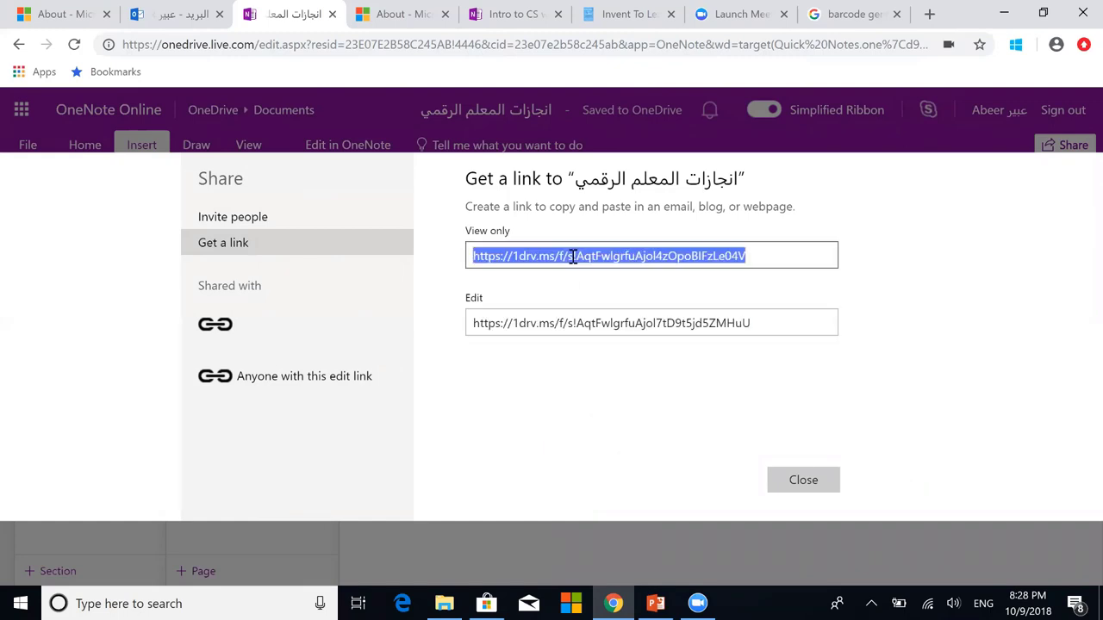
click(570, 321)
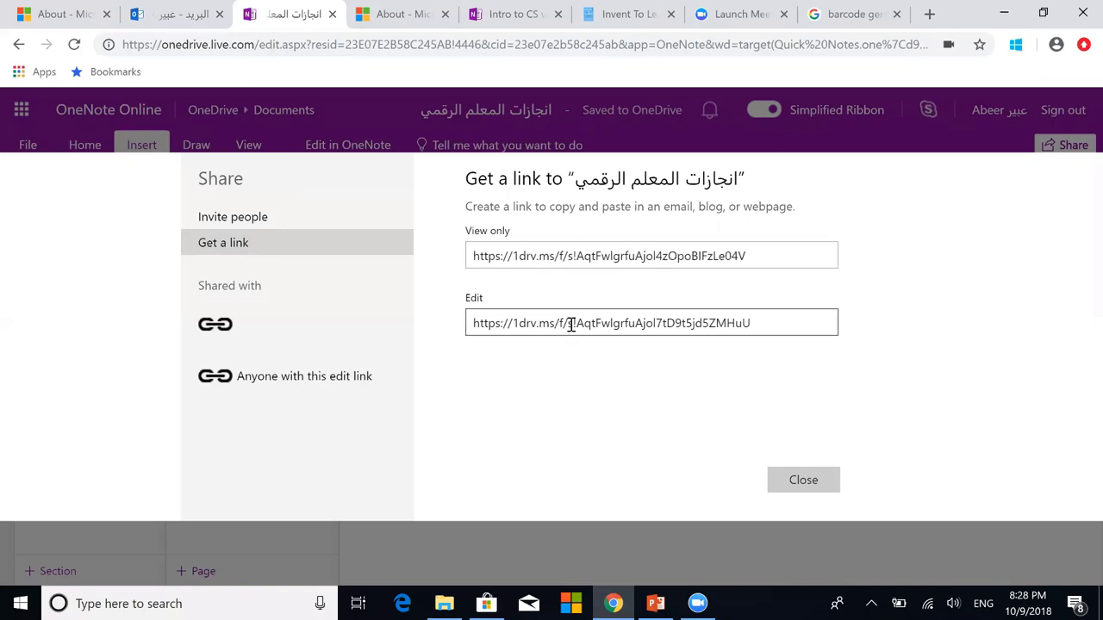
right_click(571, 324)
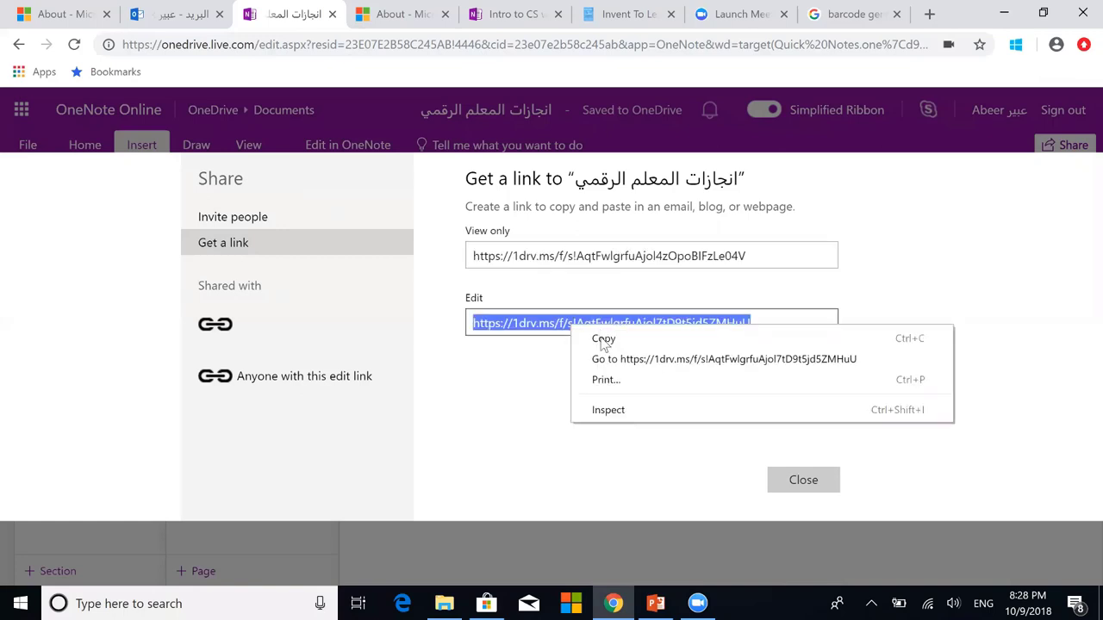
click(603, 339)
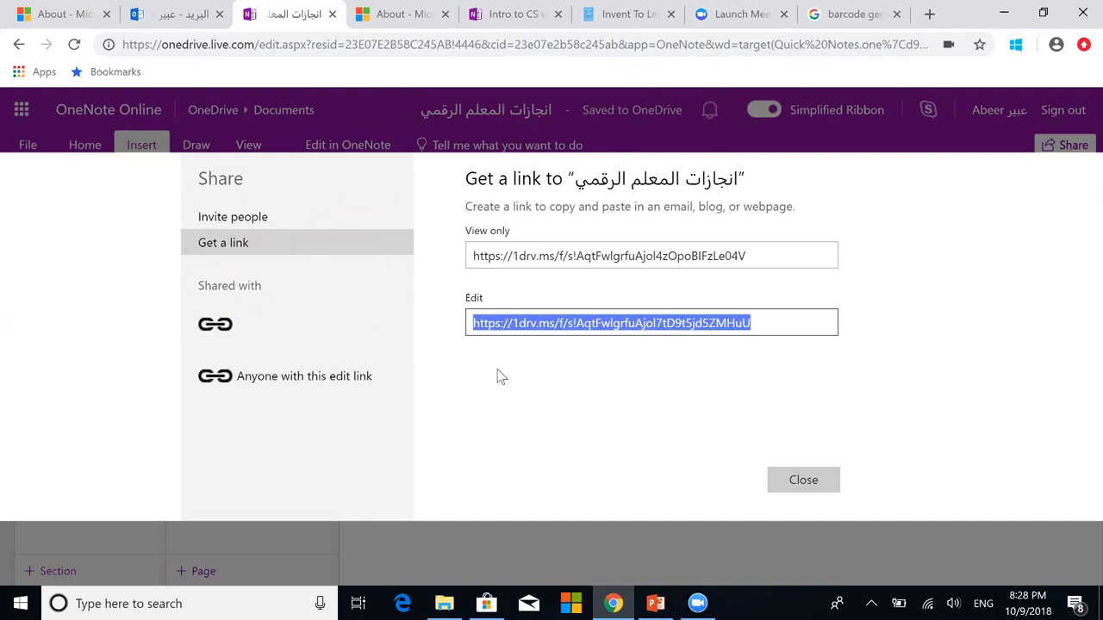
click(812, 480)
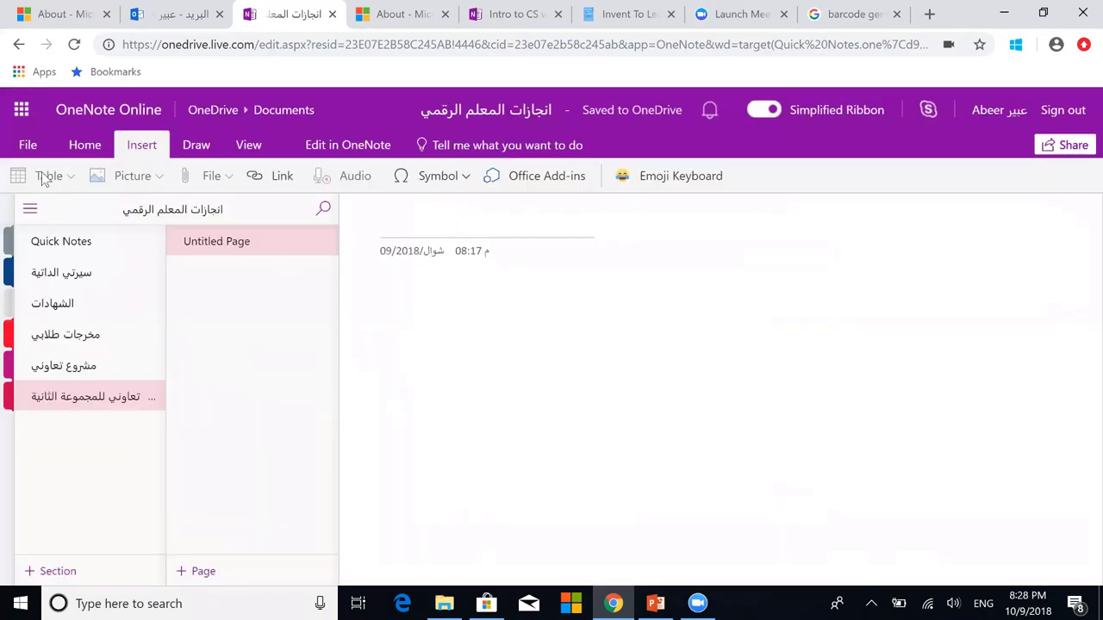
Step: Switch from the eraser to the text selection tool on the second group's untitled page
click(197, 145)
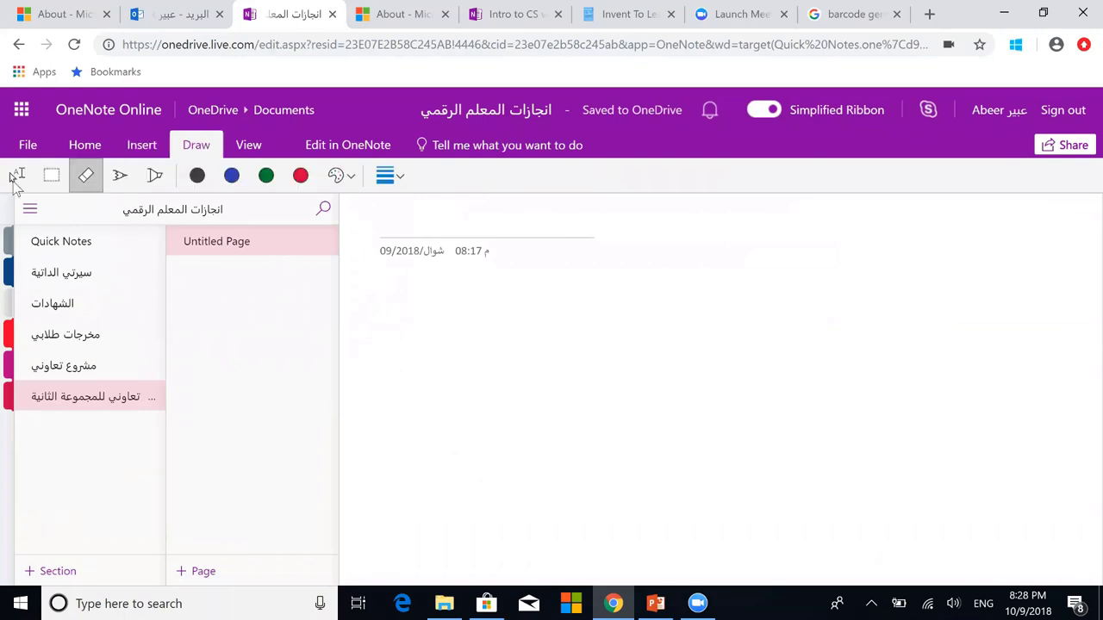
click(18, 176)
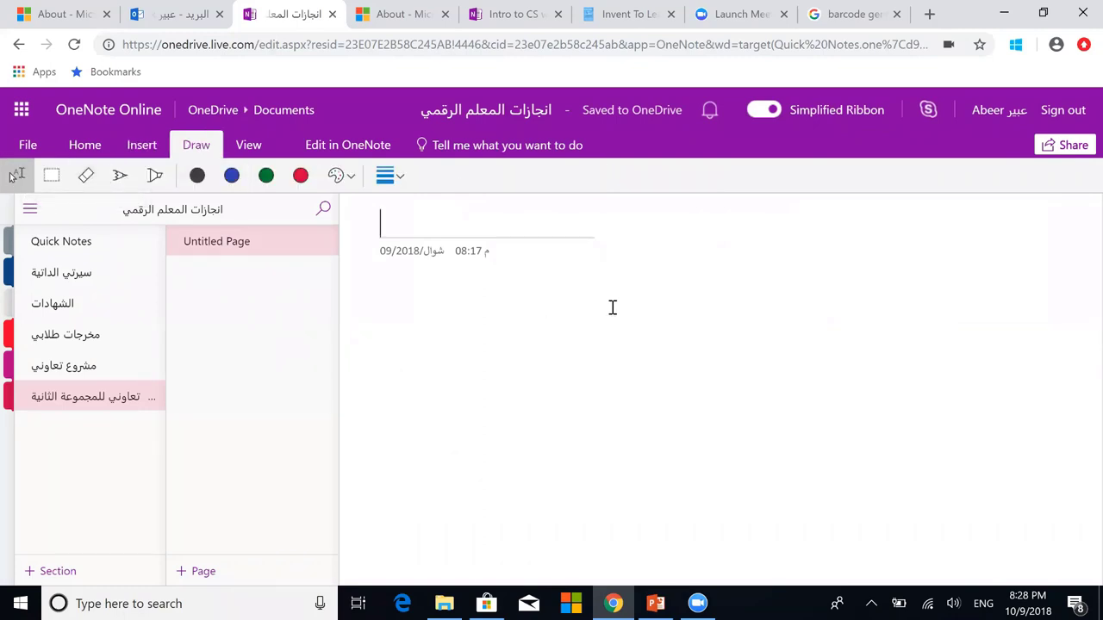
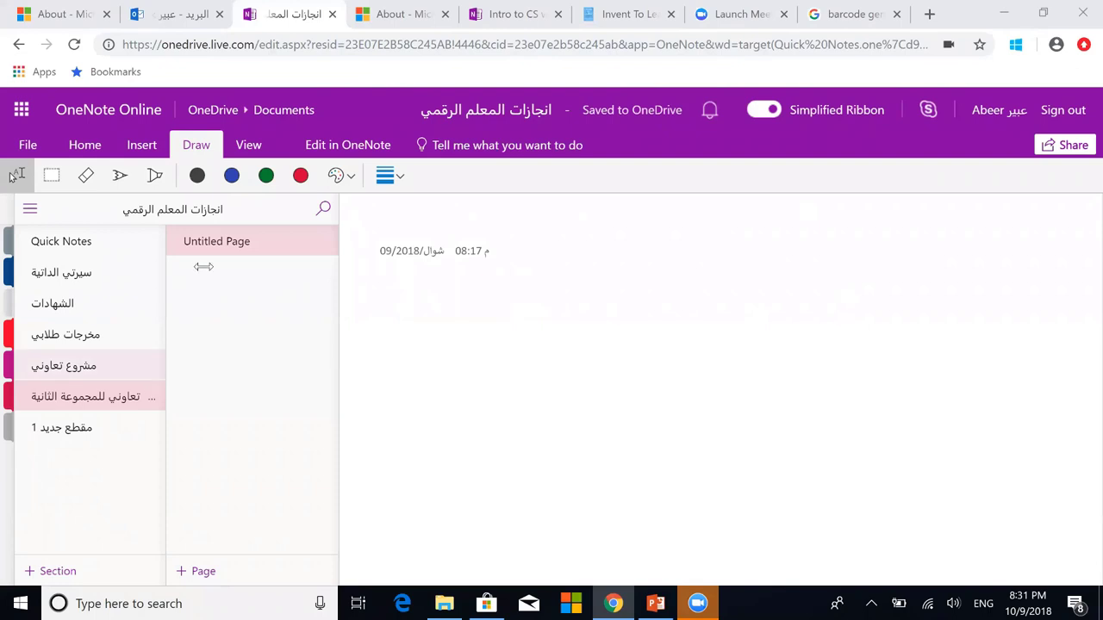
right_click(241, 250)
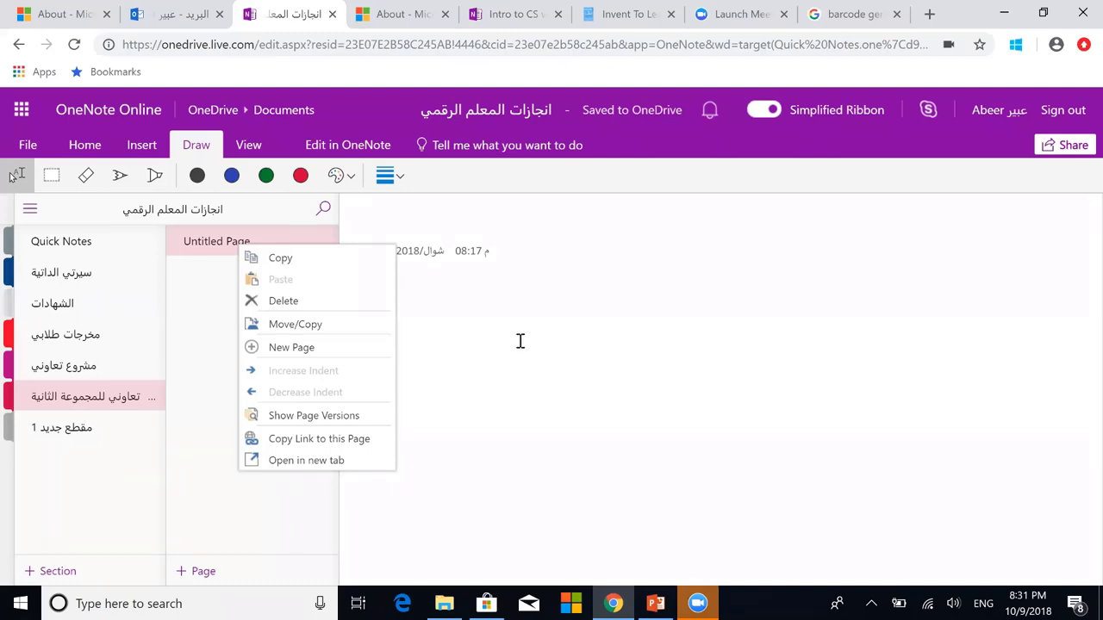
click(564, 289)
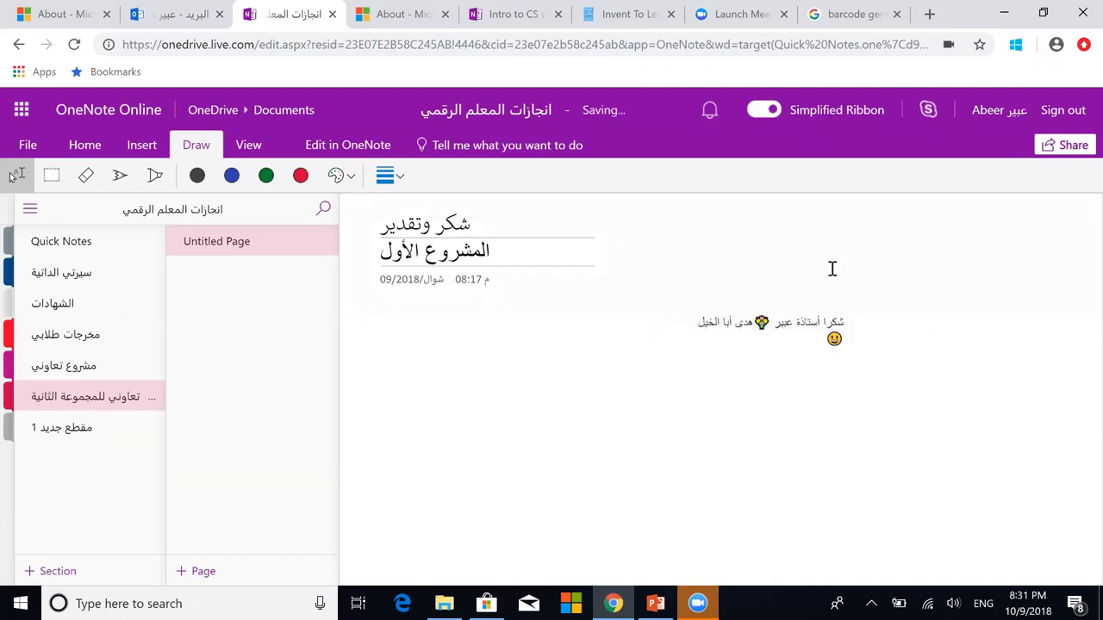
Step: Open the section "مشروع تعاوني" and look through the list of people currently in the notebook
click(85, 431)
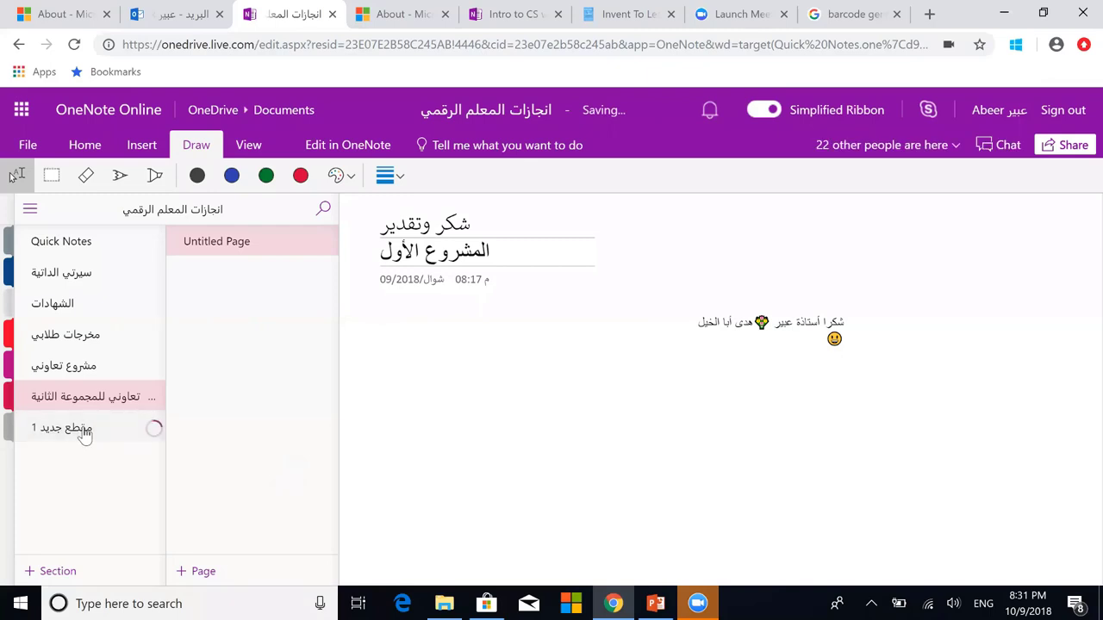
click(80, 377)
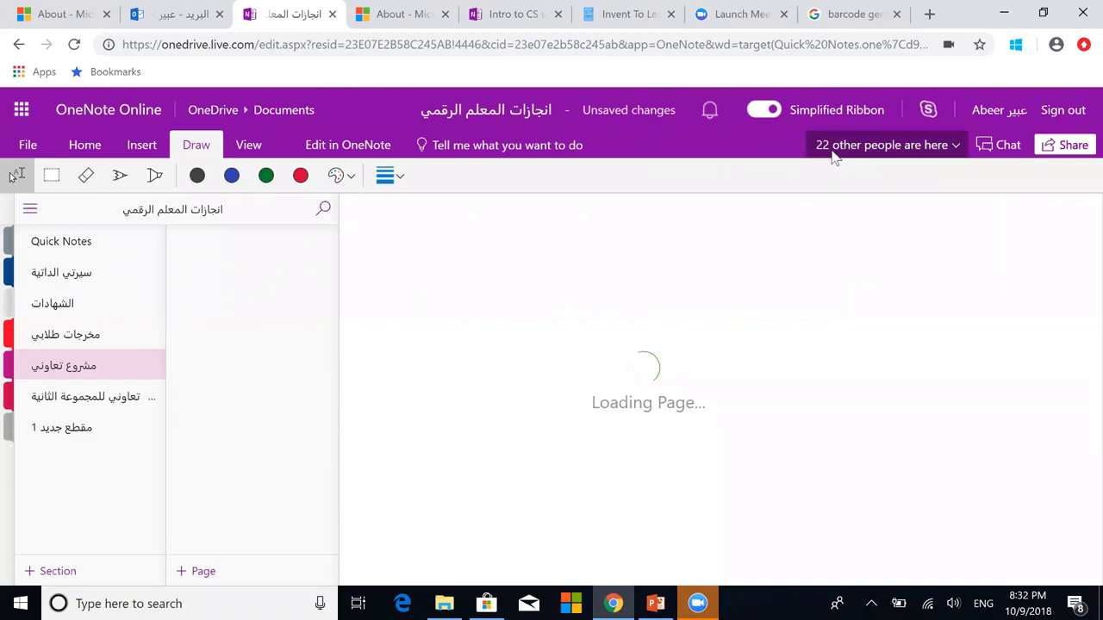
click(954, 149)
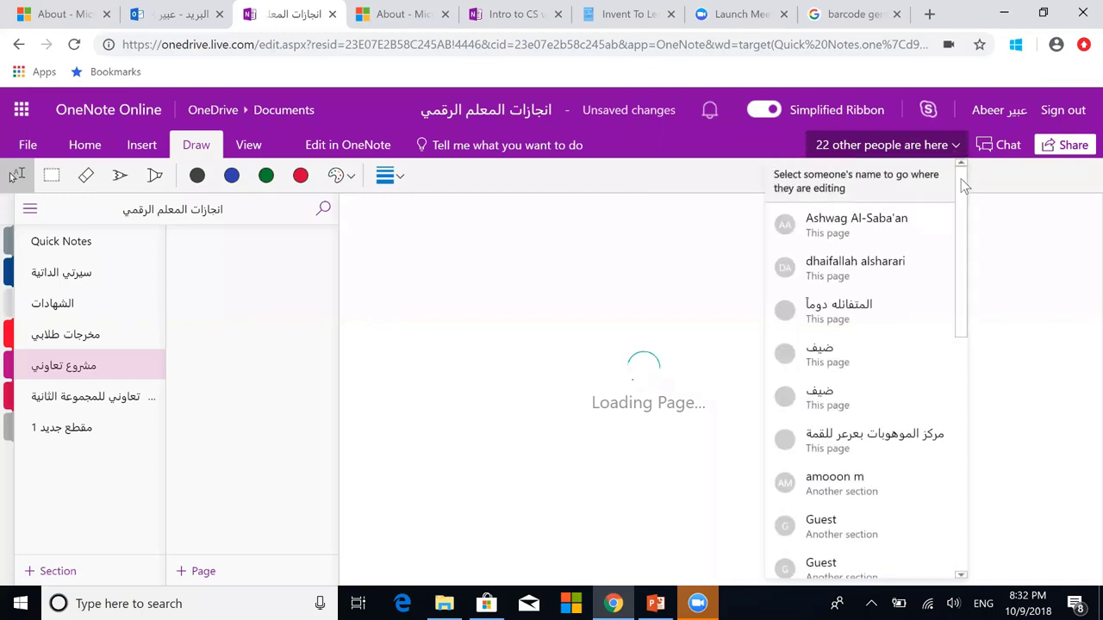
scroll(965, 216, down, 3)
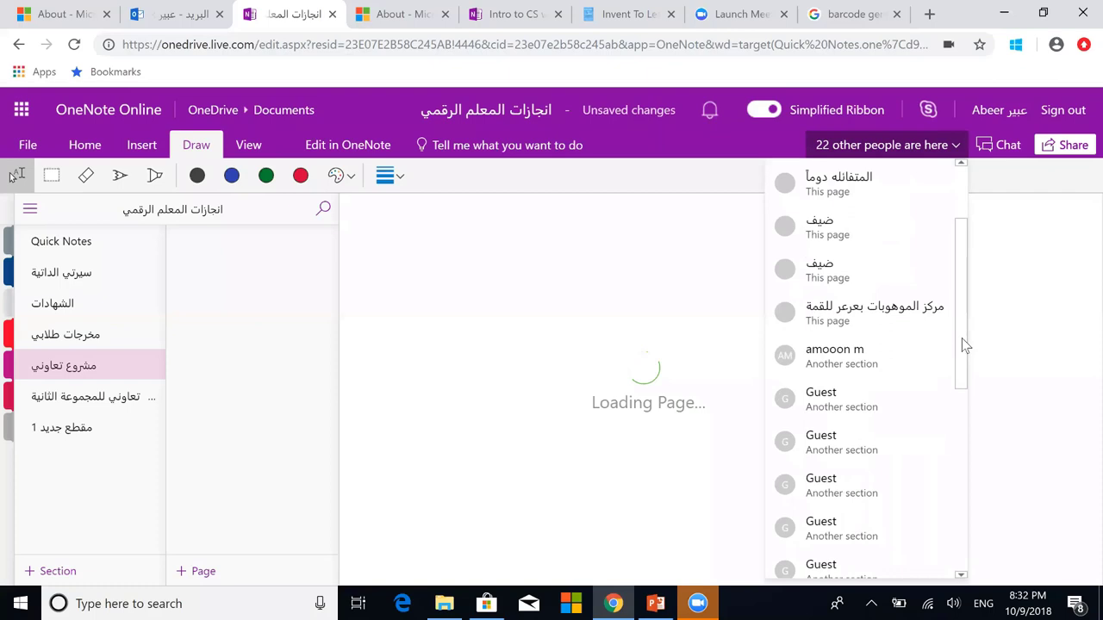
scroll(965, 345, down, 5)
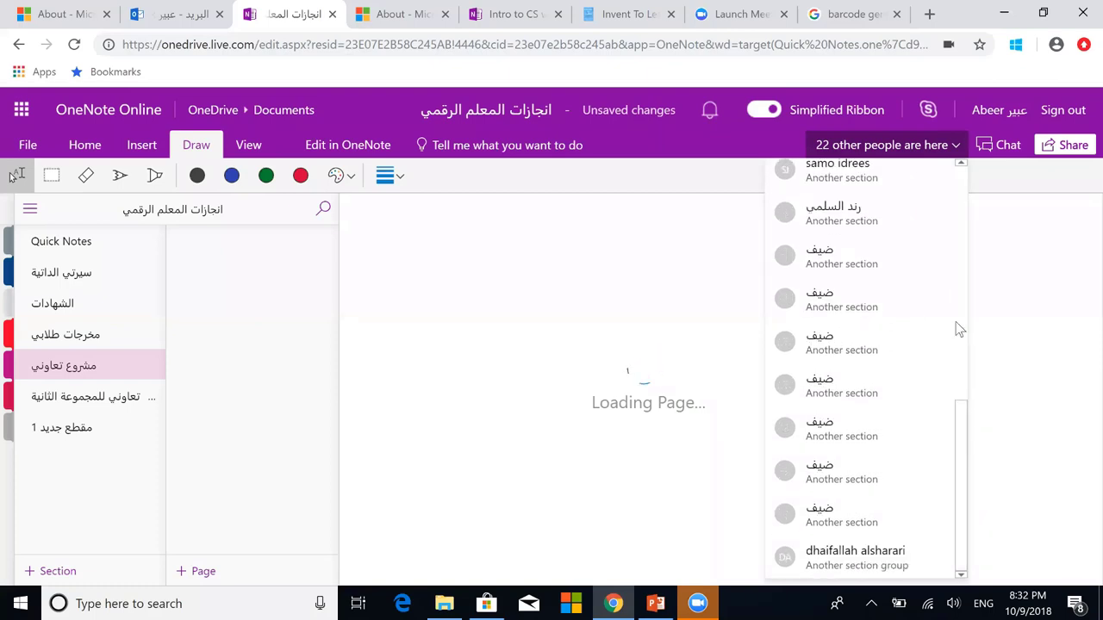
scroll(955, 258, up, 10)
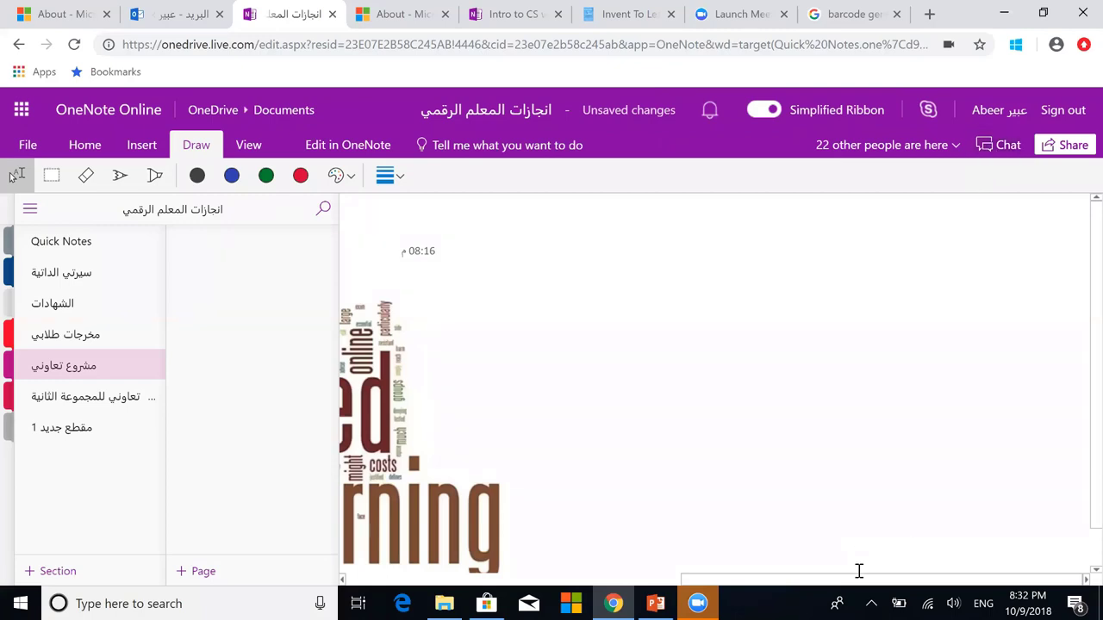
Step: Examine the blended learning word-cloud image in the section "مشروع تعاوني" and select its container
drag(858, 584, 554, 594)
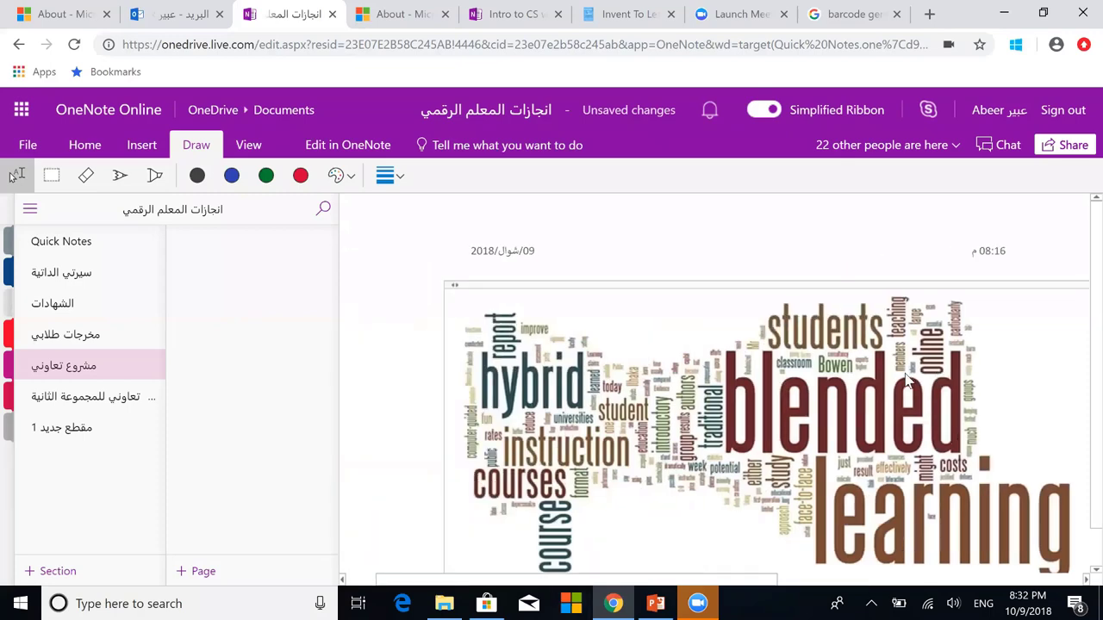
click(807, 288)
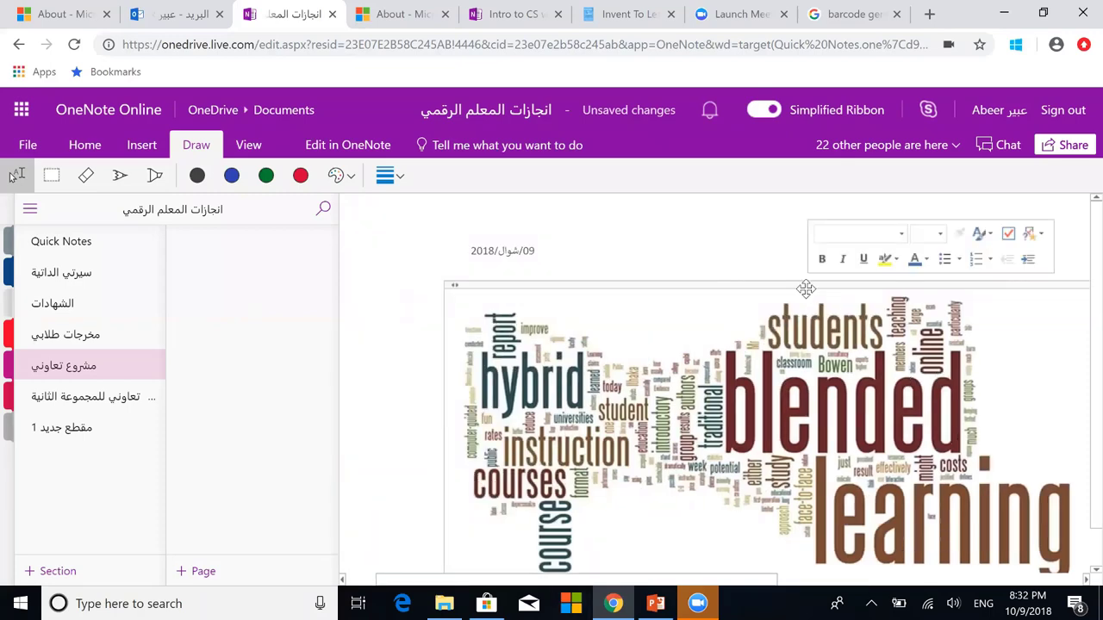
click(783, 283)
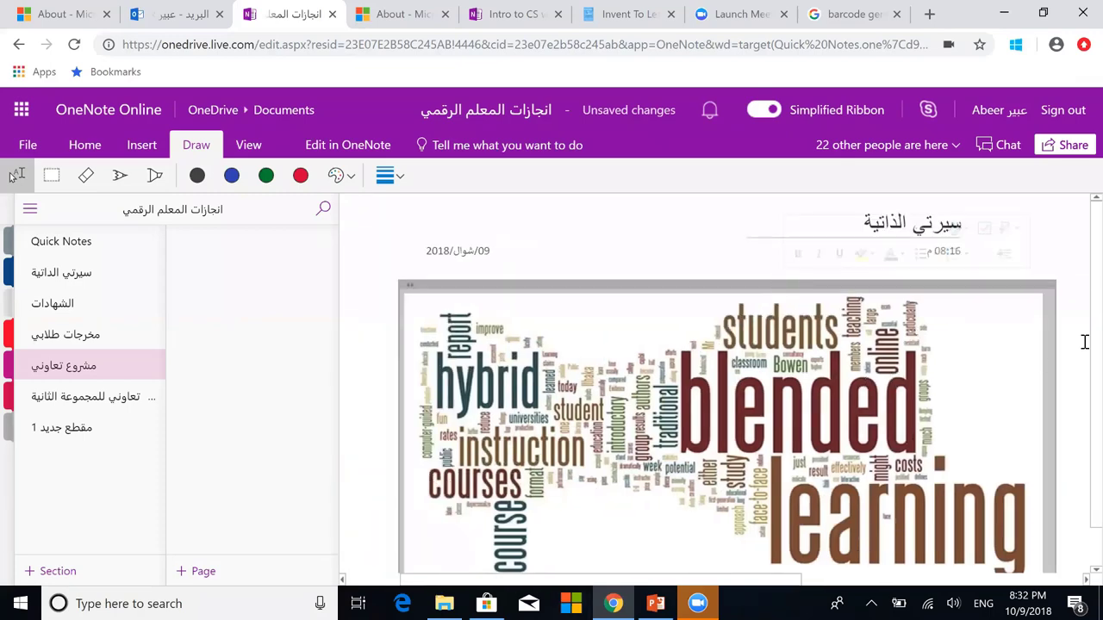
scroll(1080, 423, down, 1)
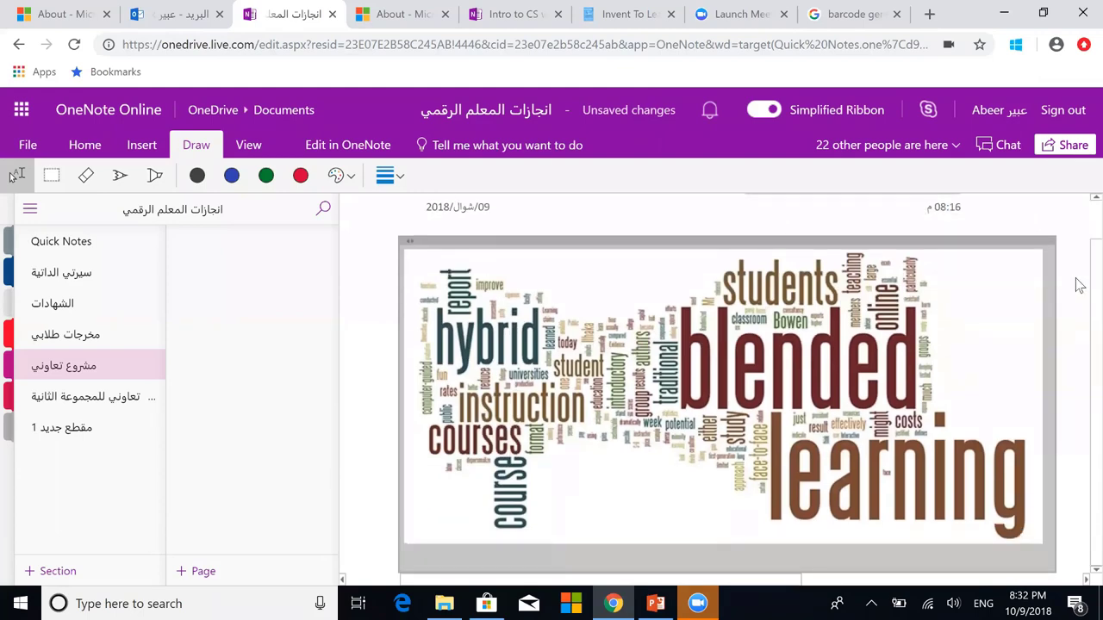
Step: Check the section "تعاوني للمجموعة الثانية" for participants' contributions and return to the section "مشروع تعاوني"
scroll(726, 267, up, 1)
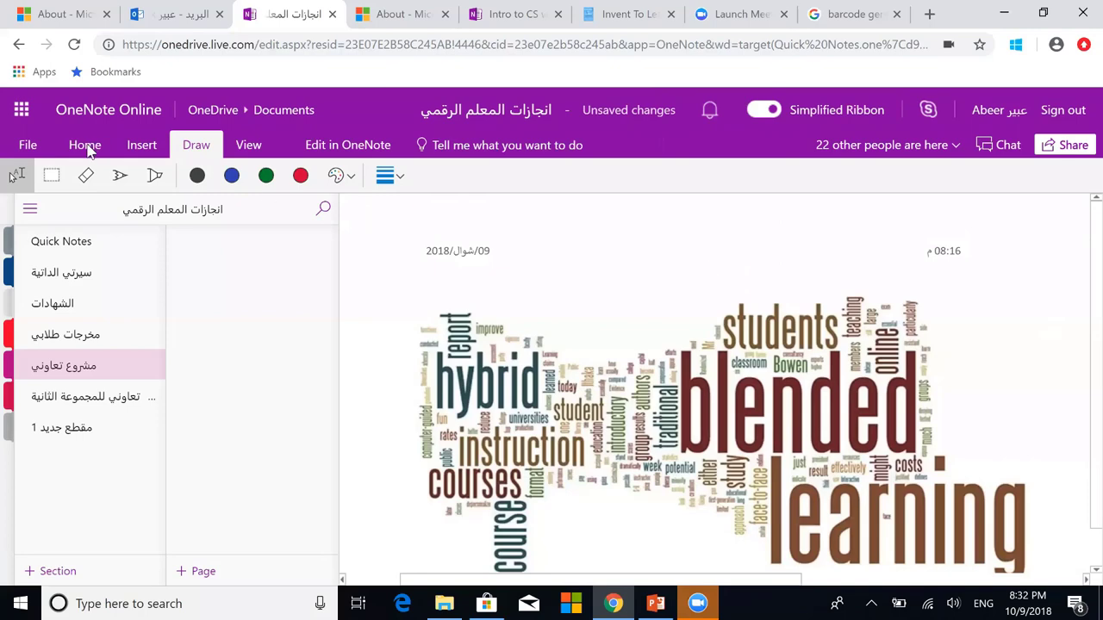
click(86, 146)
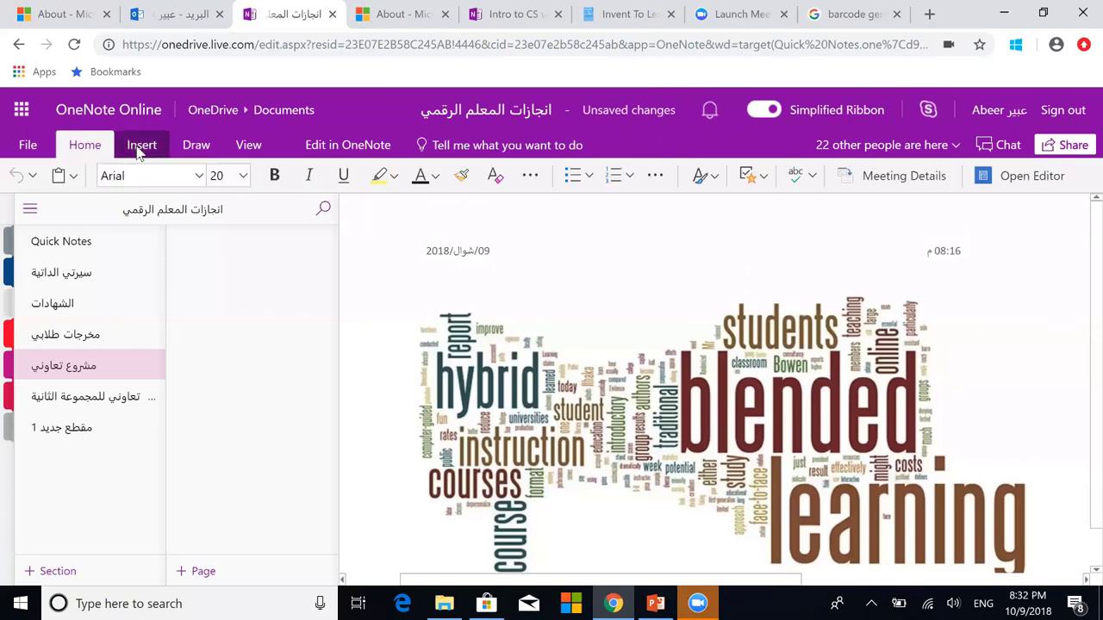
click(110, 399)
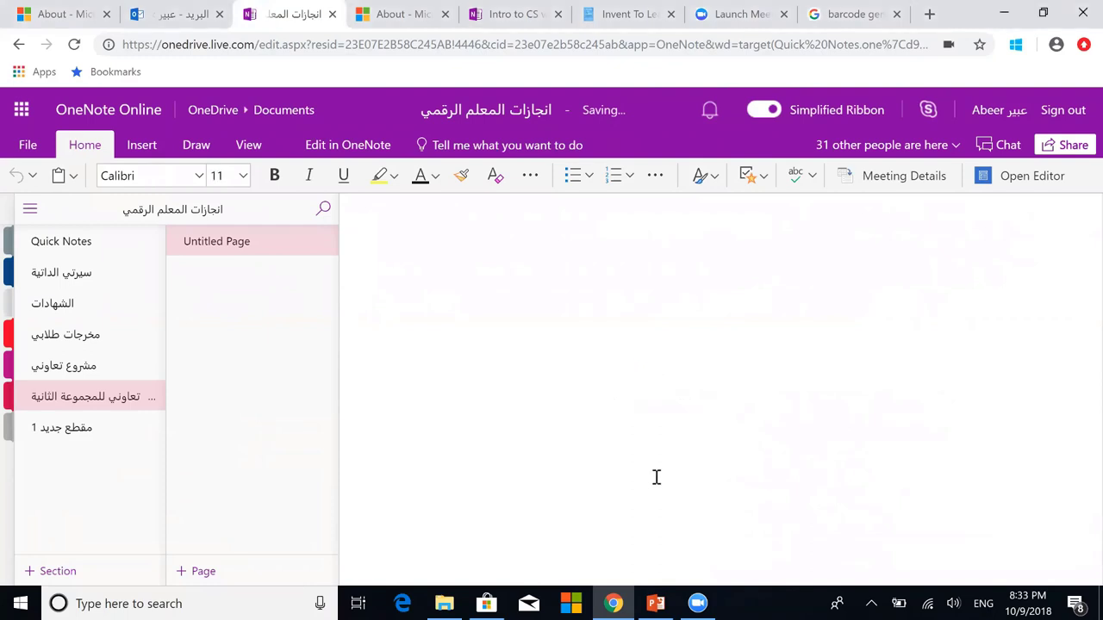
click(90, 369)
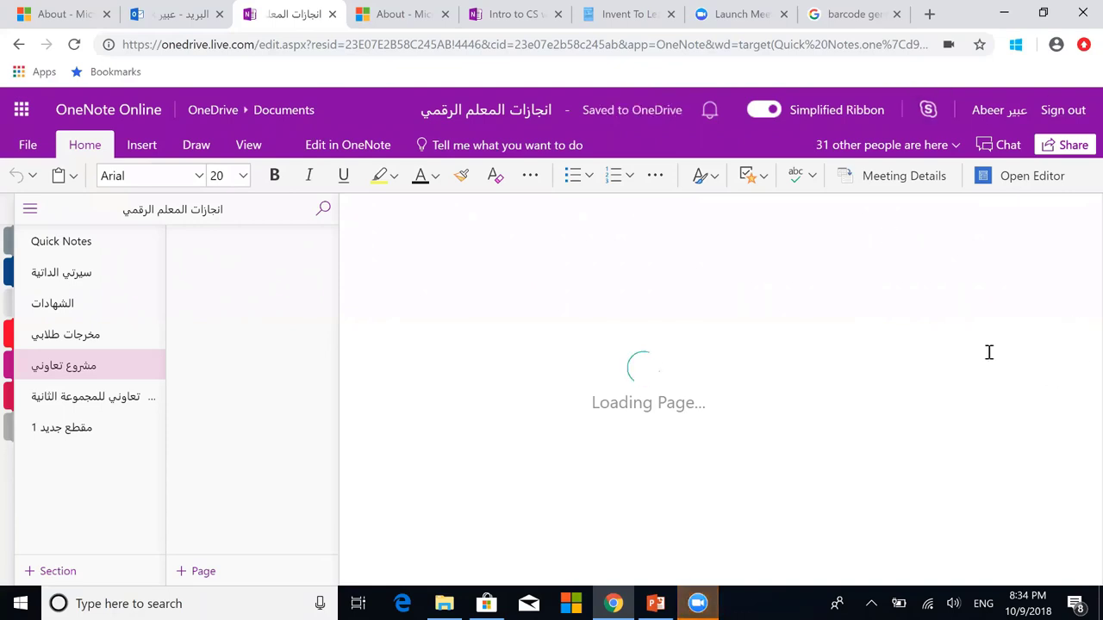
click(927, 112)
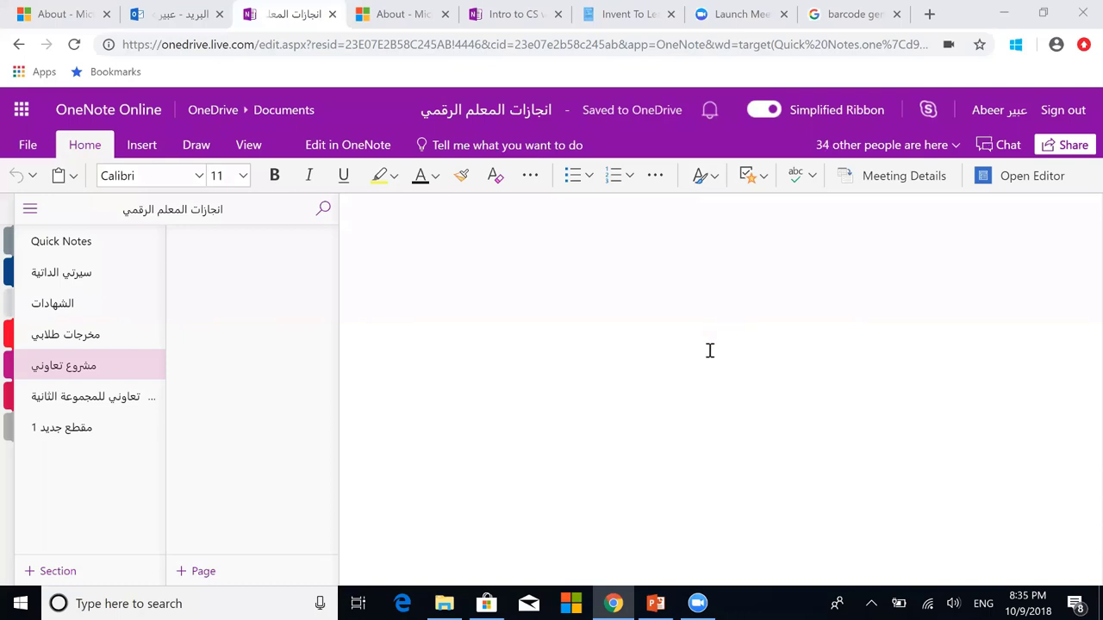
Step: Reopen the section "تعاوني للمجموعة الثانية" and show the versions of its untitled page with unmerged changes
click(111, 409)
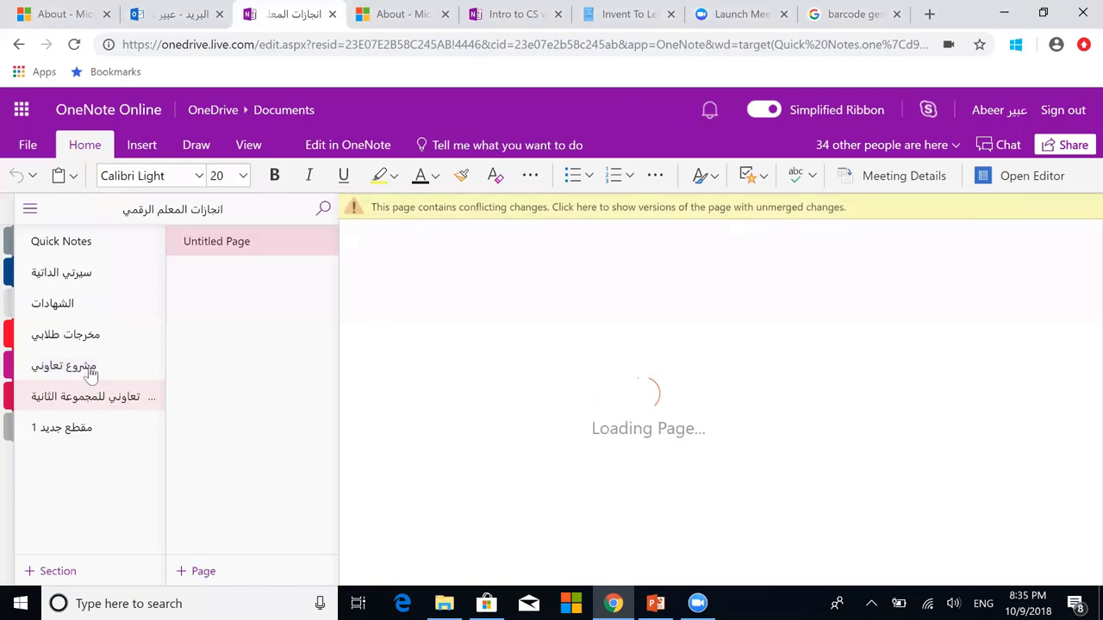
click(90, 370)
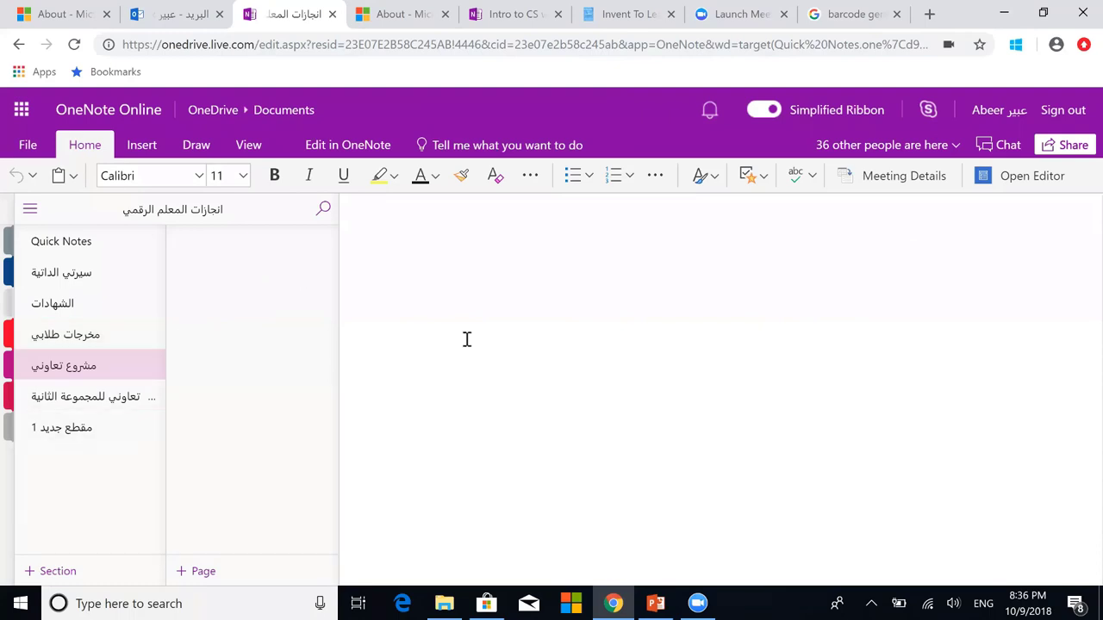
click(120, 413)
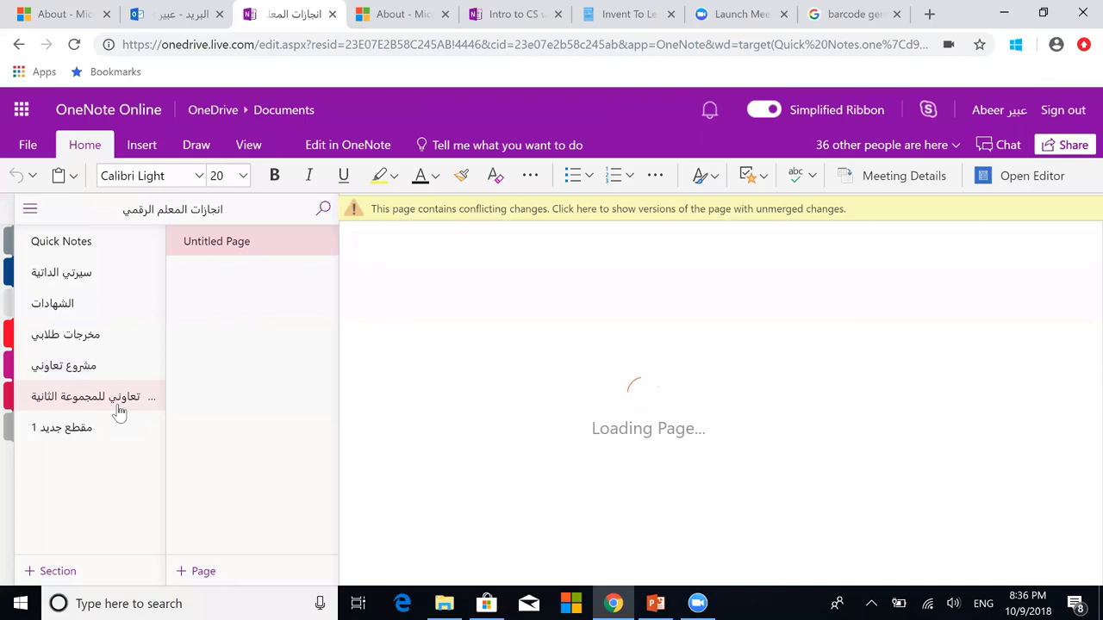
click(118, 407)
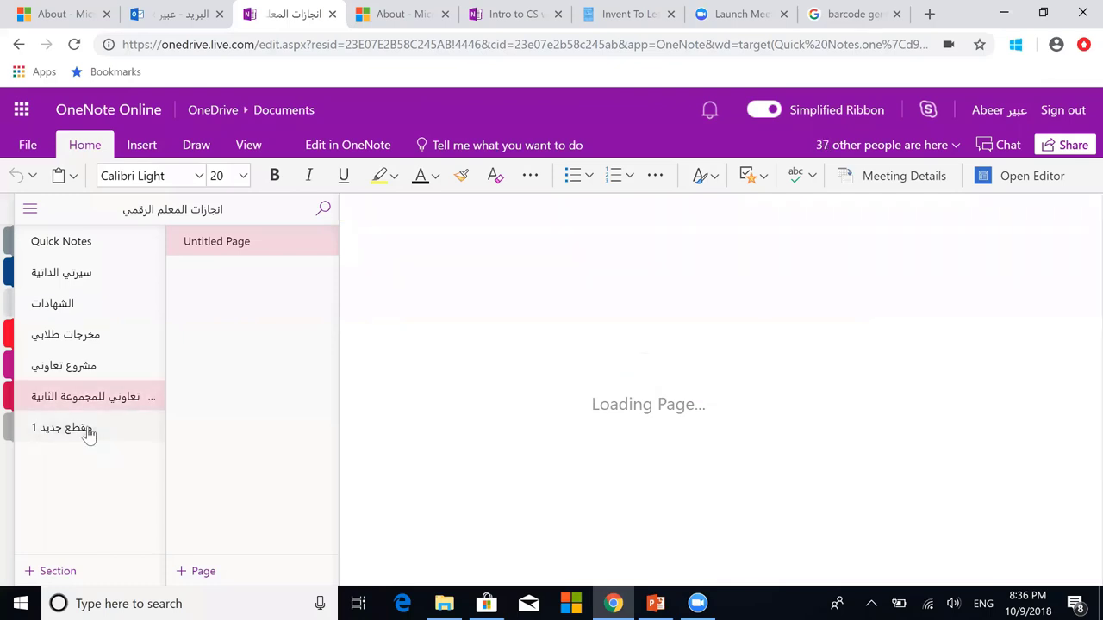
click(87, 429)
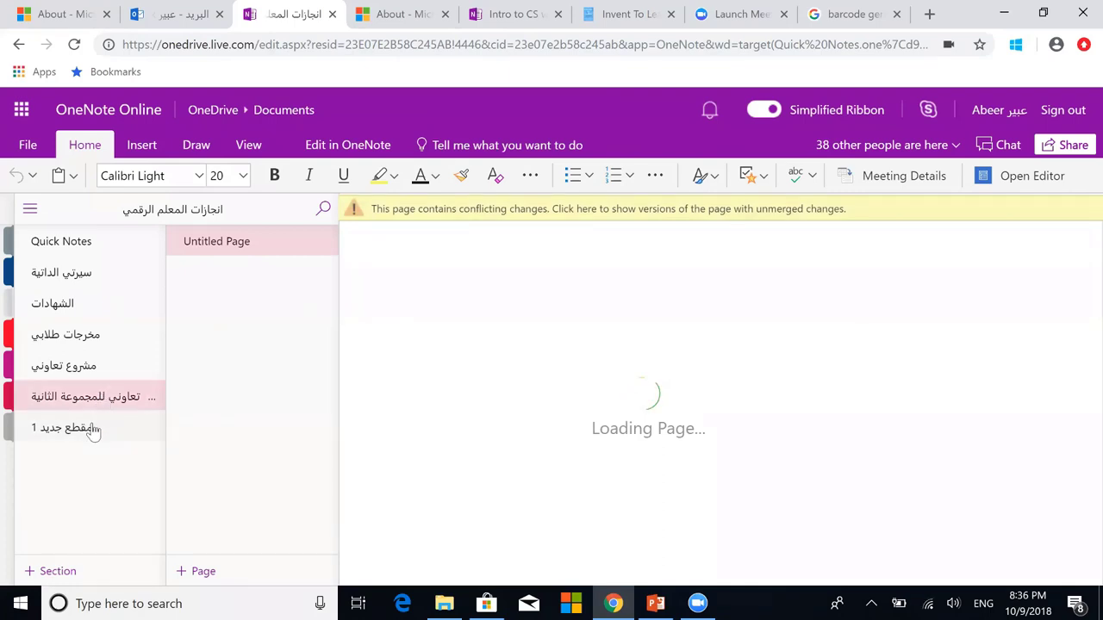
click(93, 429)
click(833, 215)
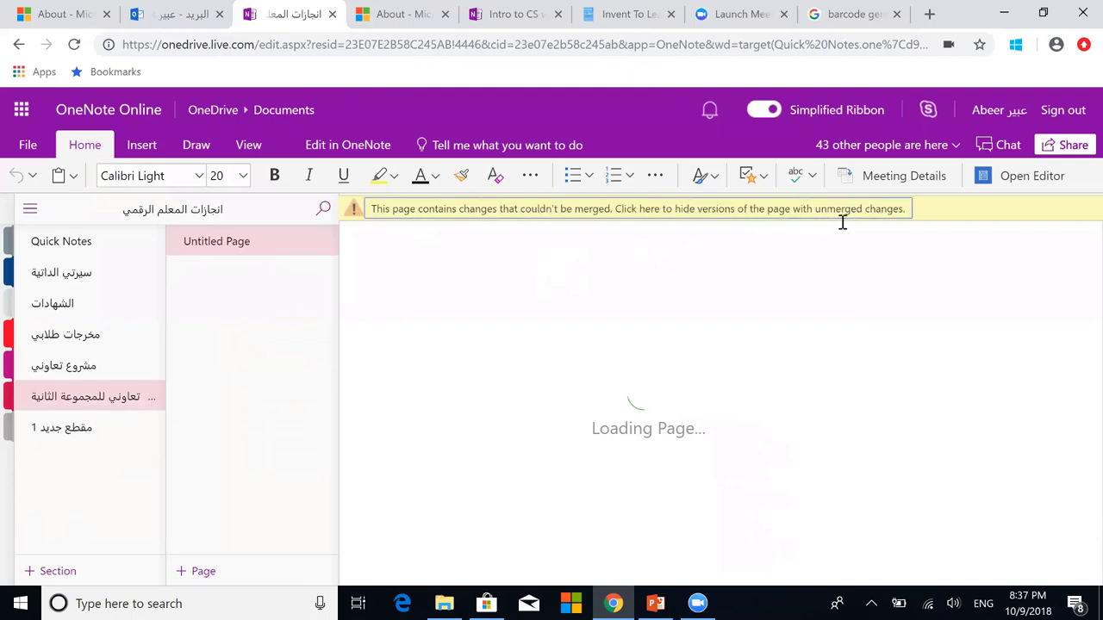
Step: Open the section "مقطع جديد 1" and add two new notebook sections named 1 and 2
click(84, 436)
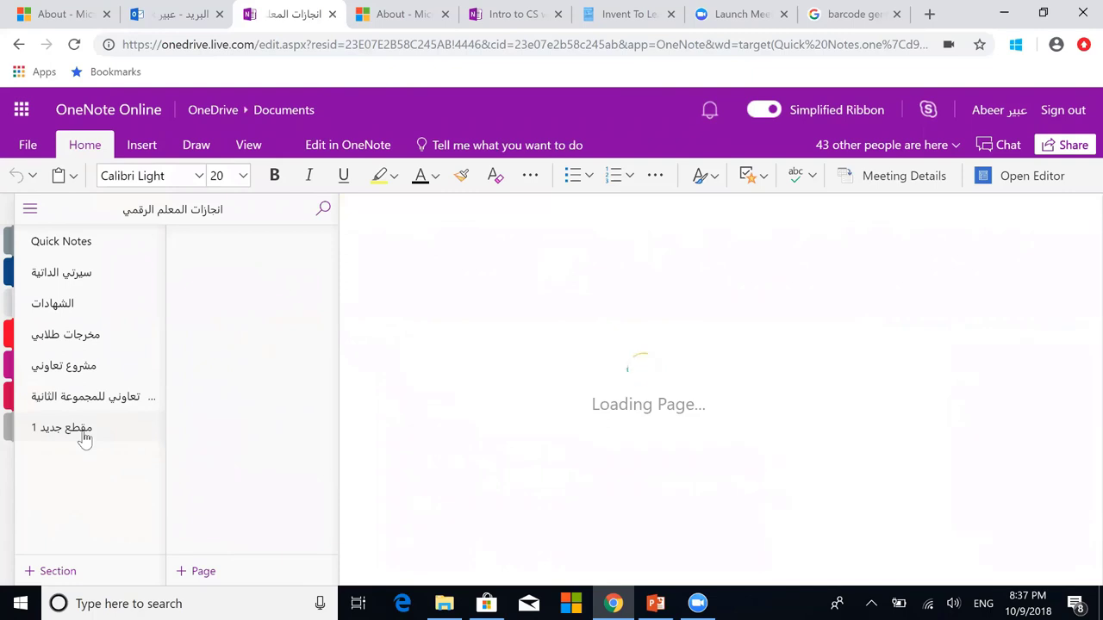
click(151, 575)
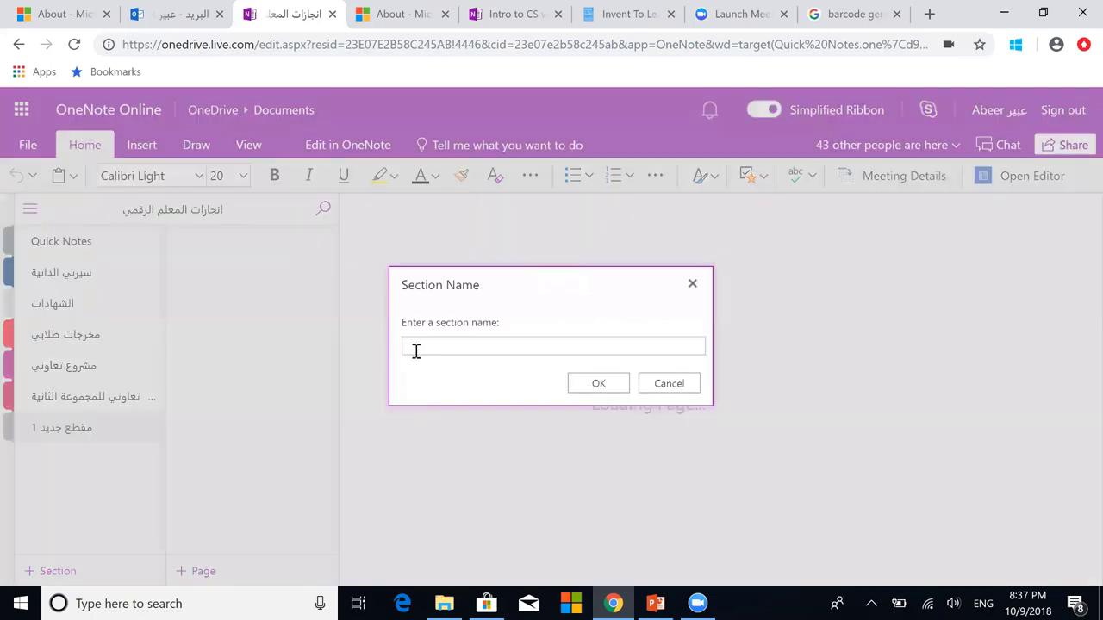
text(1)
click(600, 384)
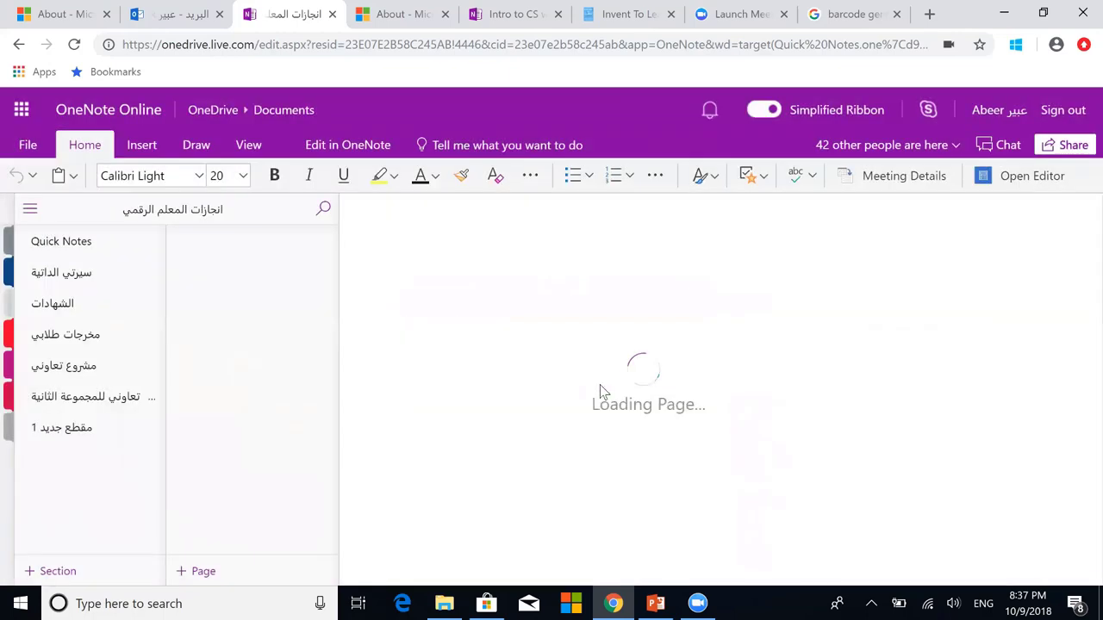
click(151, 574)
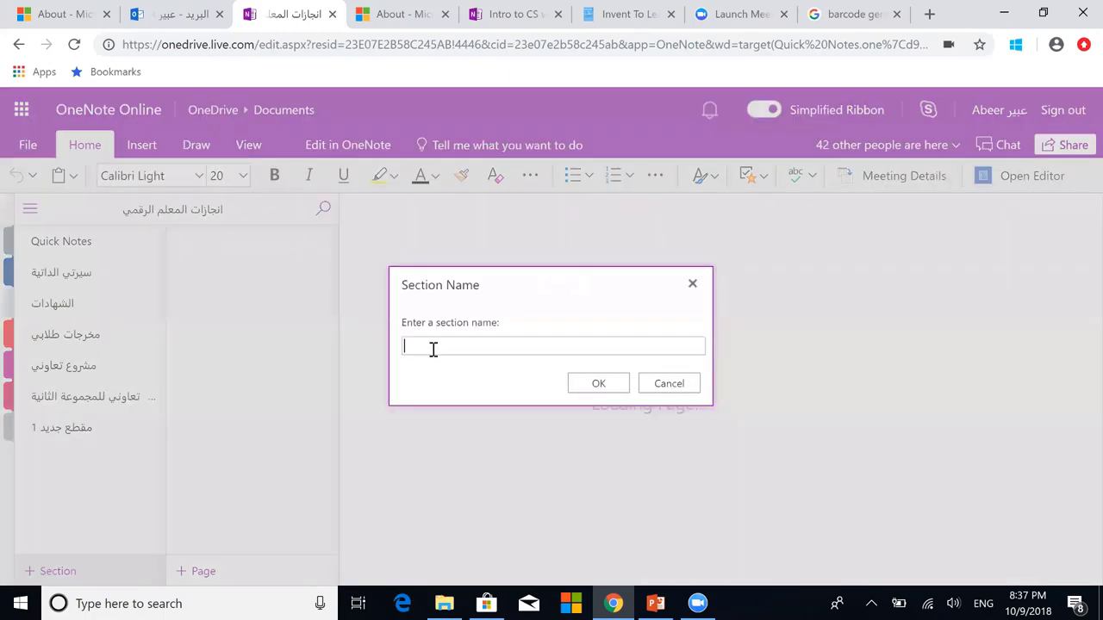
text(2)
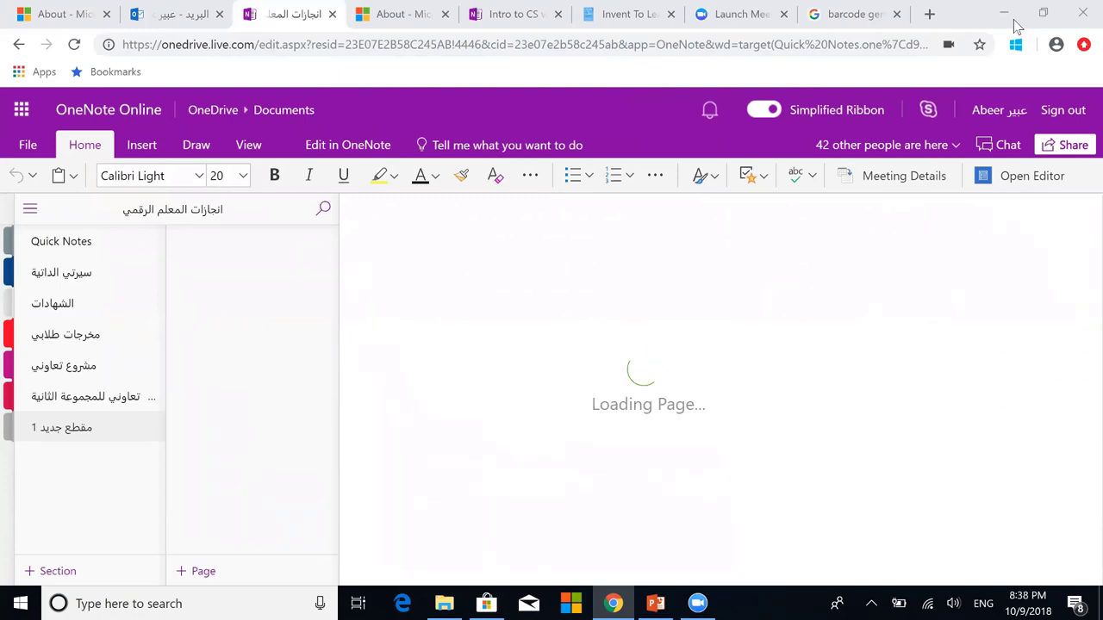
Step: Recheck both collaborative sections, close the notebook, and open the OneNote notebooks list from Outlook
click(127, 409)
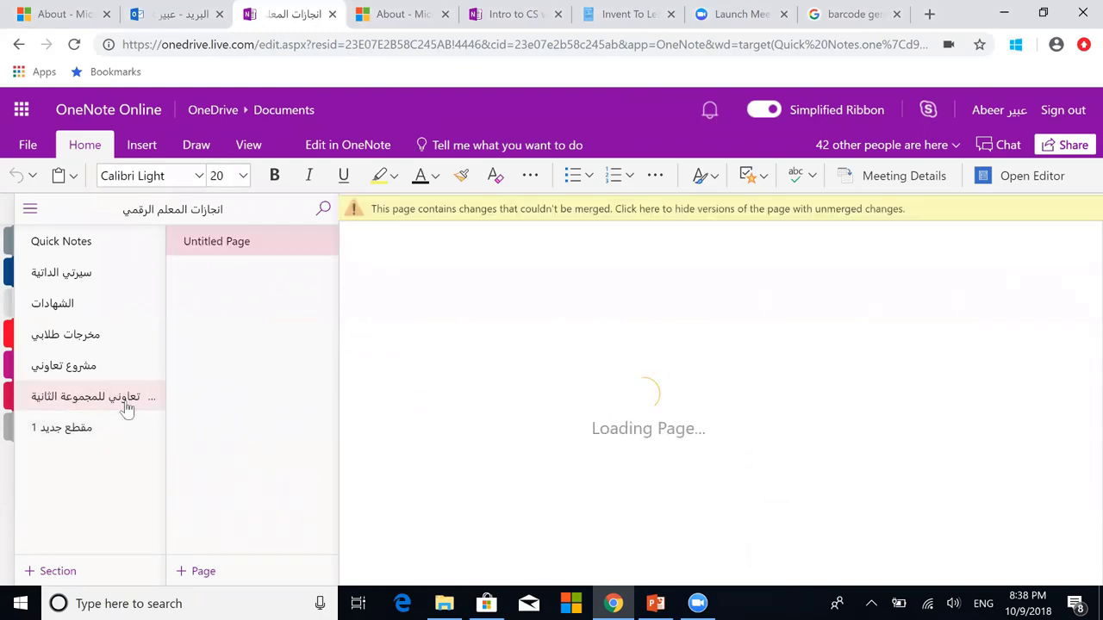
click(87, 368)
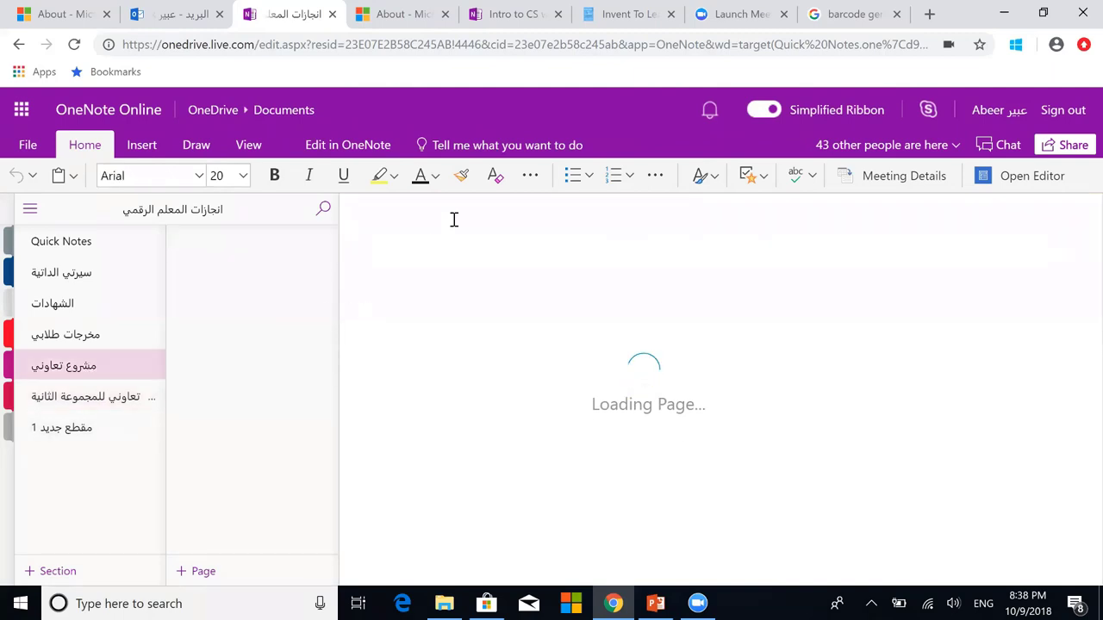
click(332, 19)
click(182, 15)
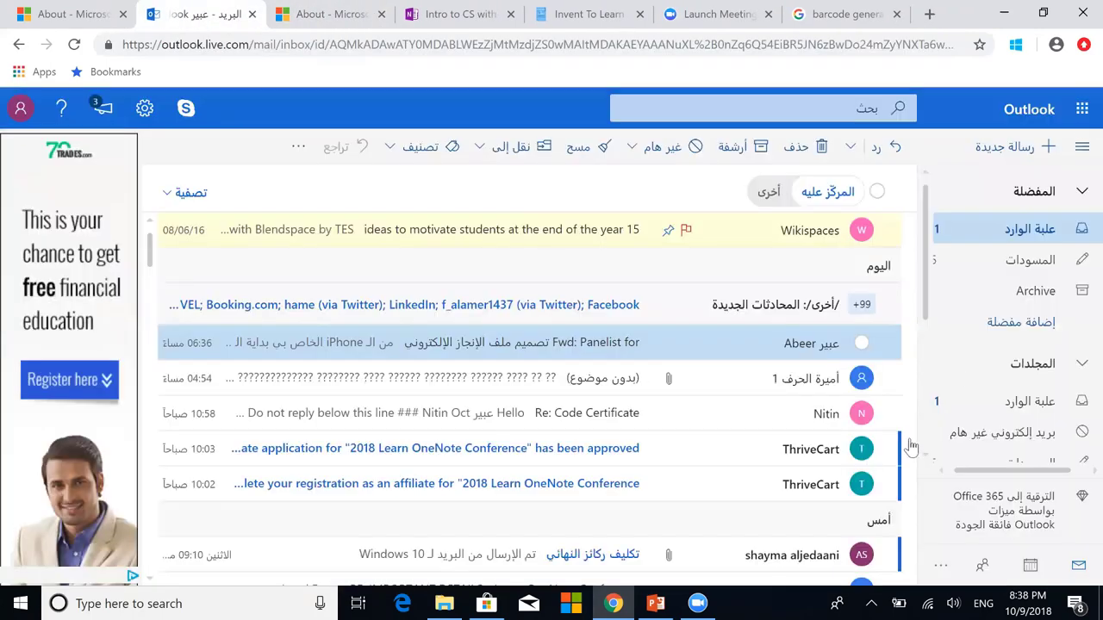
click(1081, 112)
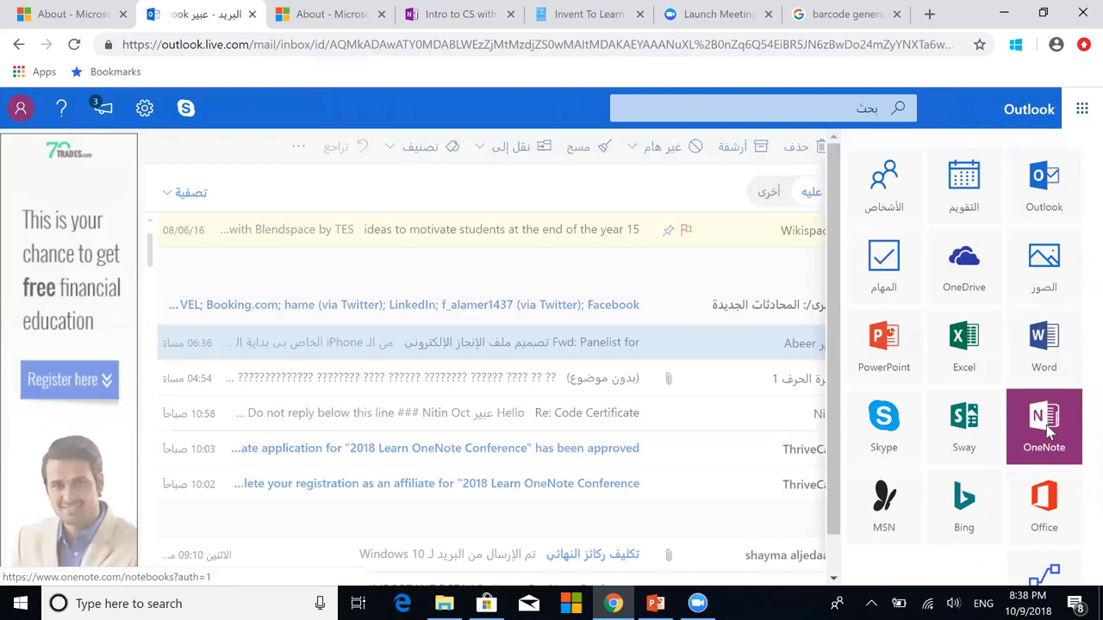
click(1048, 433)
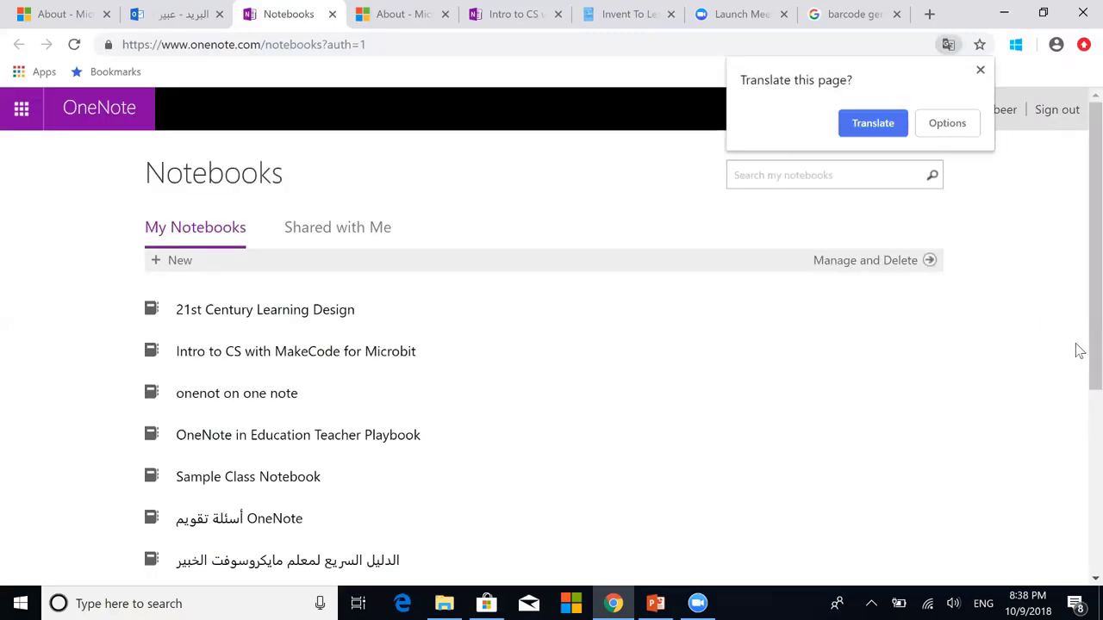
Step: Find the notebook "انجازات المعلم الرقمي" among the user's own notebooks and reopen it
scroll(1078, 362, down, 2)
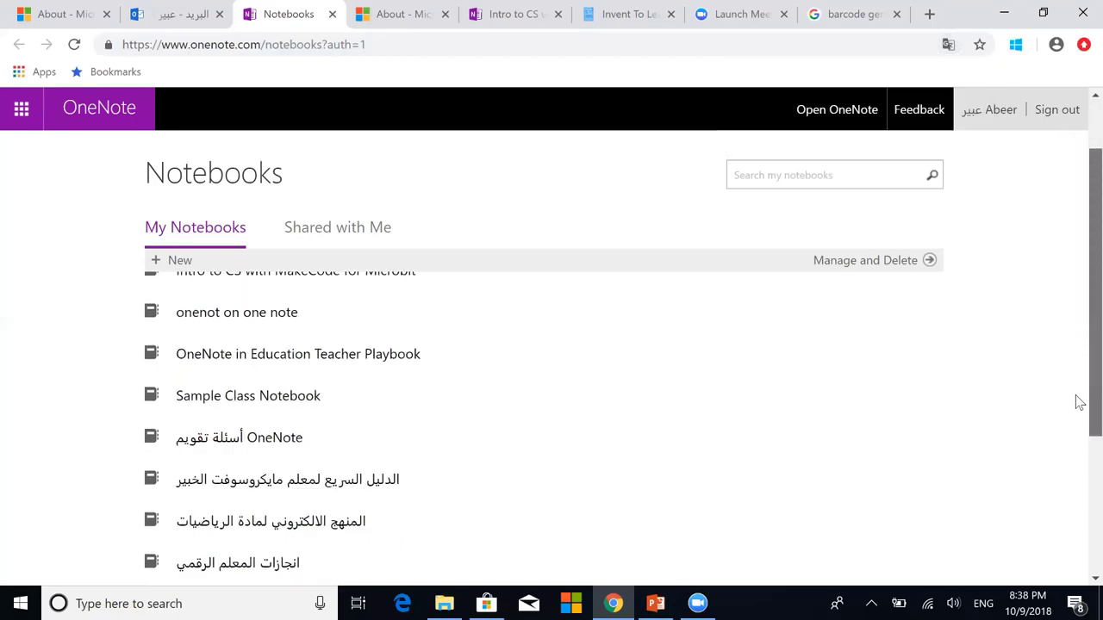
scroll(1077, 388, down, 1)
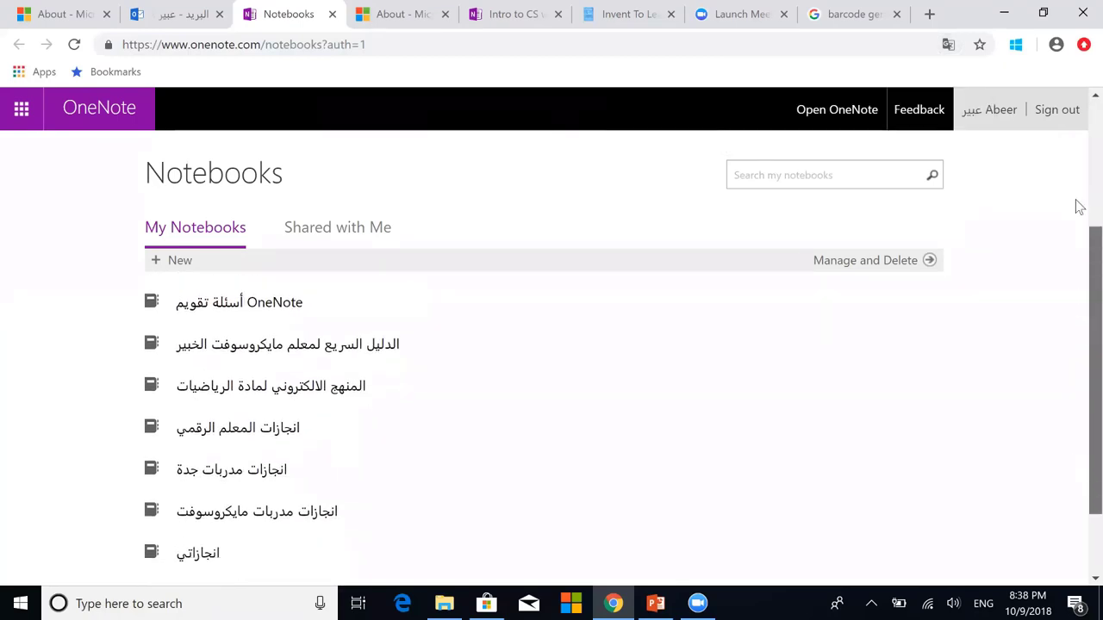
scroll(1076, 258, up, 3)
scroll(1078, 466, down, 3)
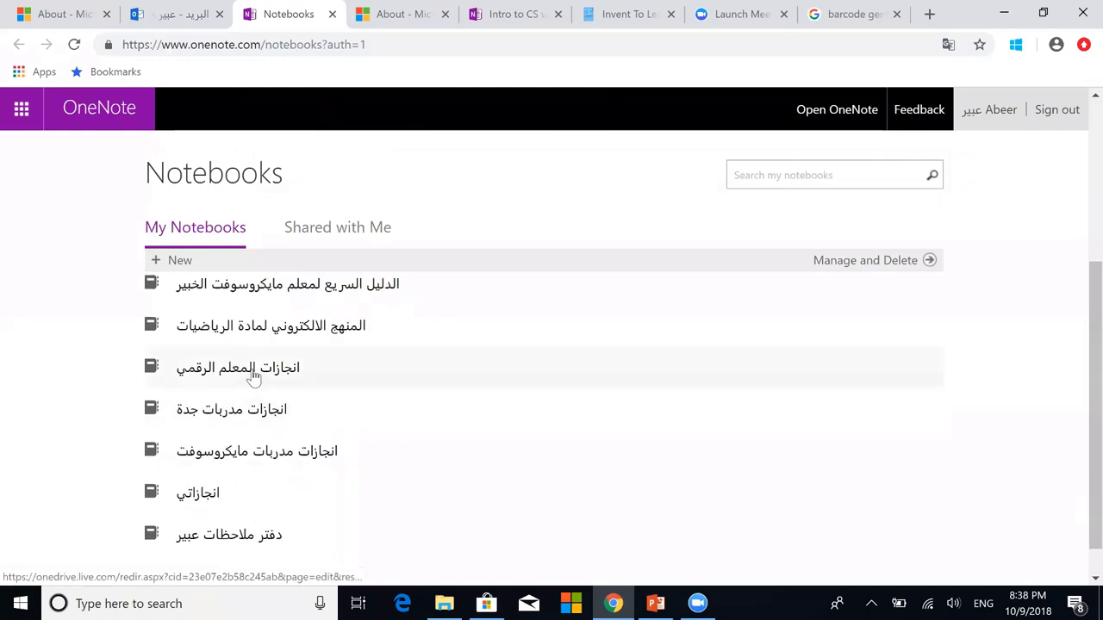
click(255, 377)
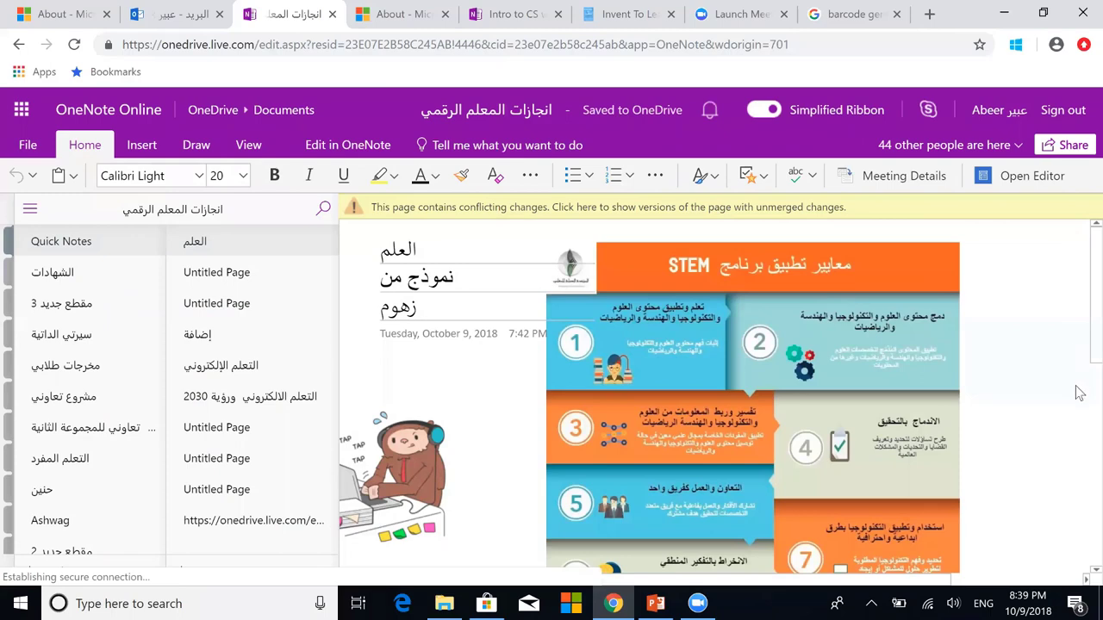
Step: Review the Quick Notes page "العلم", the fifth page of "تعاوني للمجموعة الثانية", and the two participant-named sections below "التعلم المفرد"
scroll(1079, 349, down, 8)
scroll(1079, 293, up, 5)
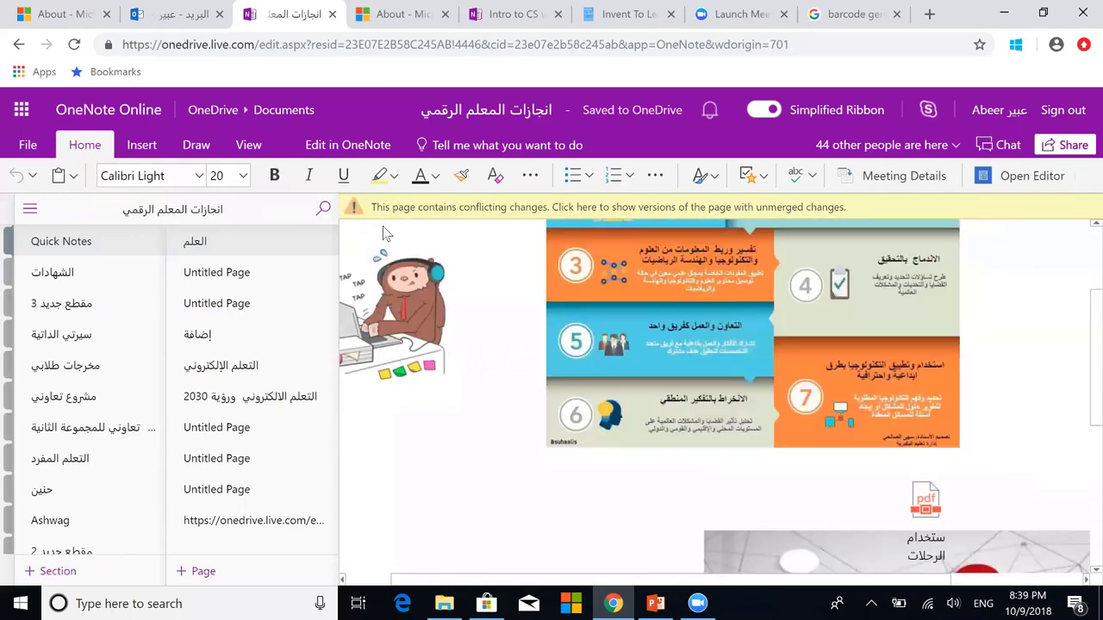
click(84, 434)
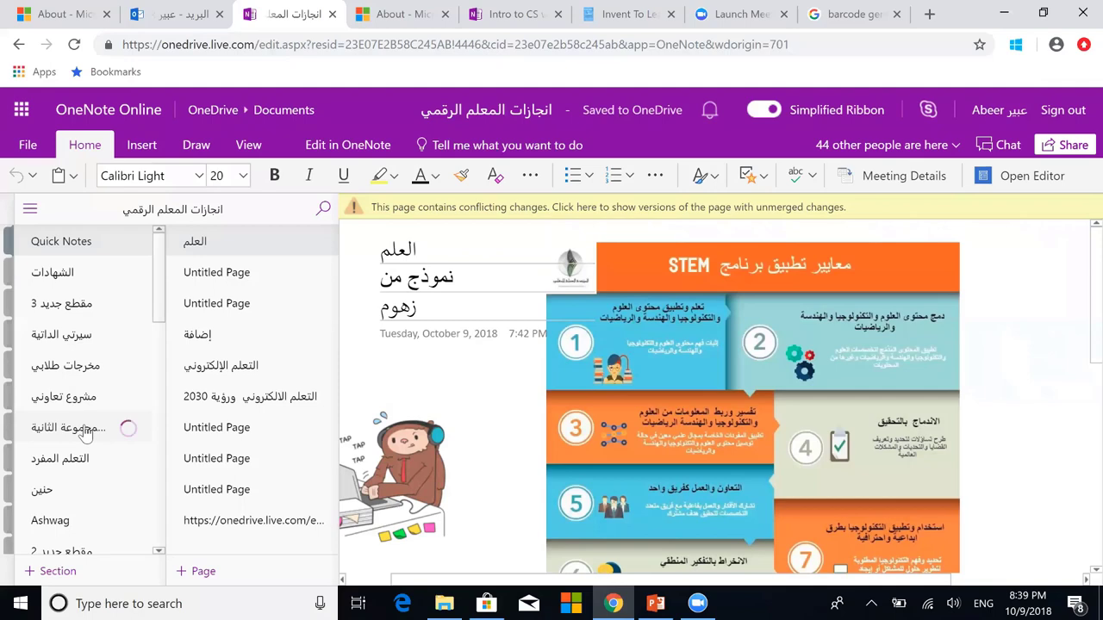
click(233, 369)
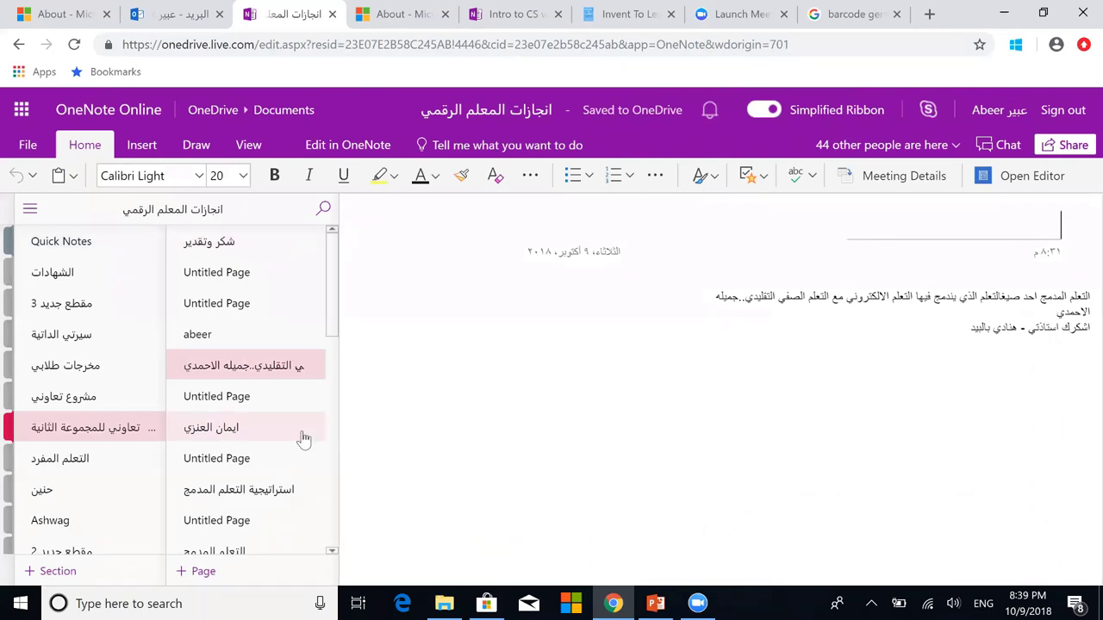
click(52, 491)
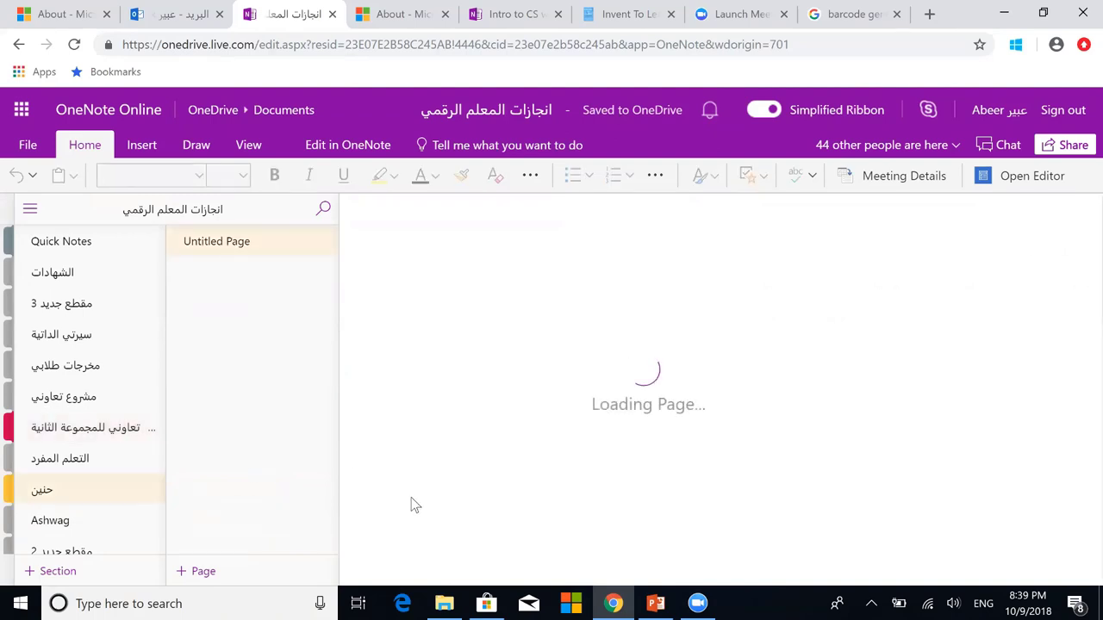
click(84, 531)
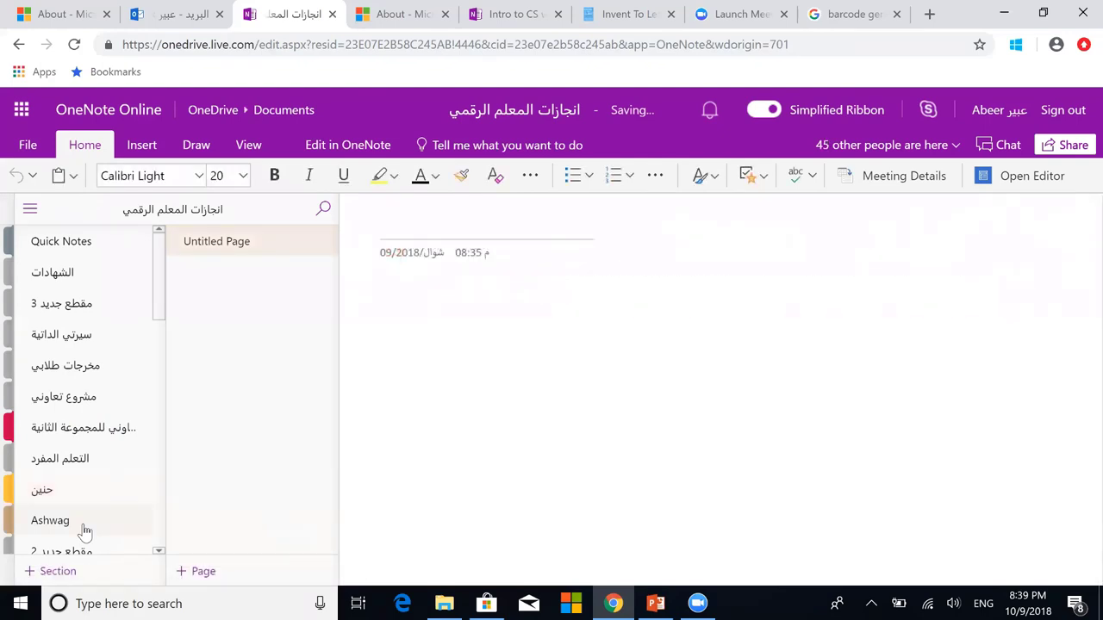
Step: Look through the notebook's full list of sections and open the section "مشروع تعاوني"
drag(157, 284, 155, 385)
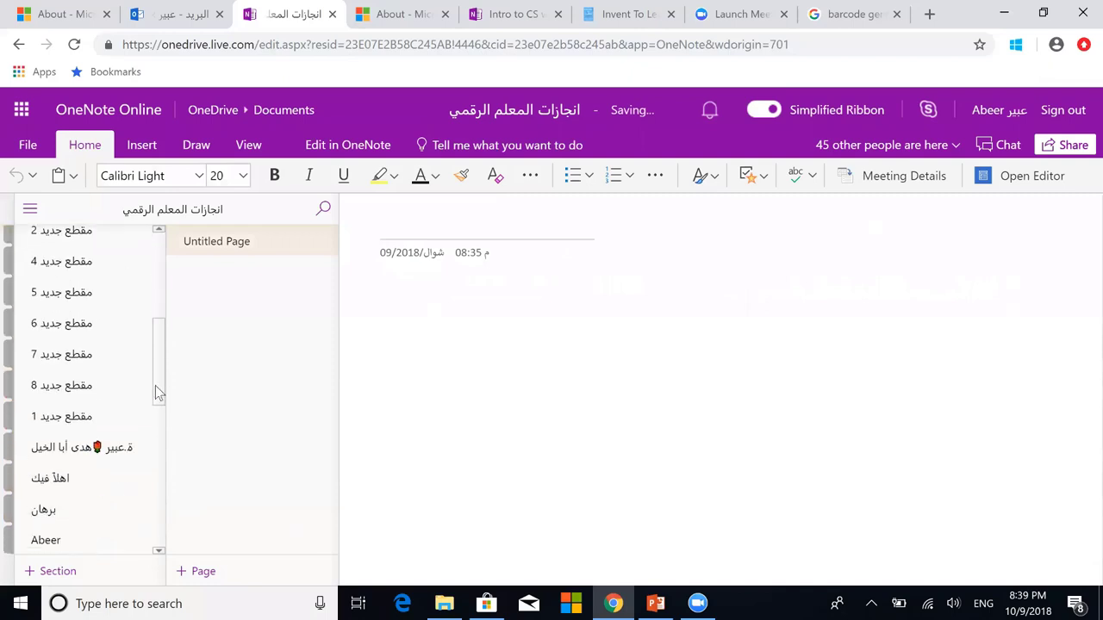
scroll(86, 389, down, 1)
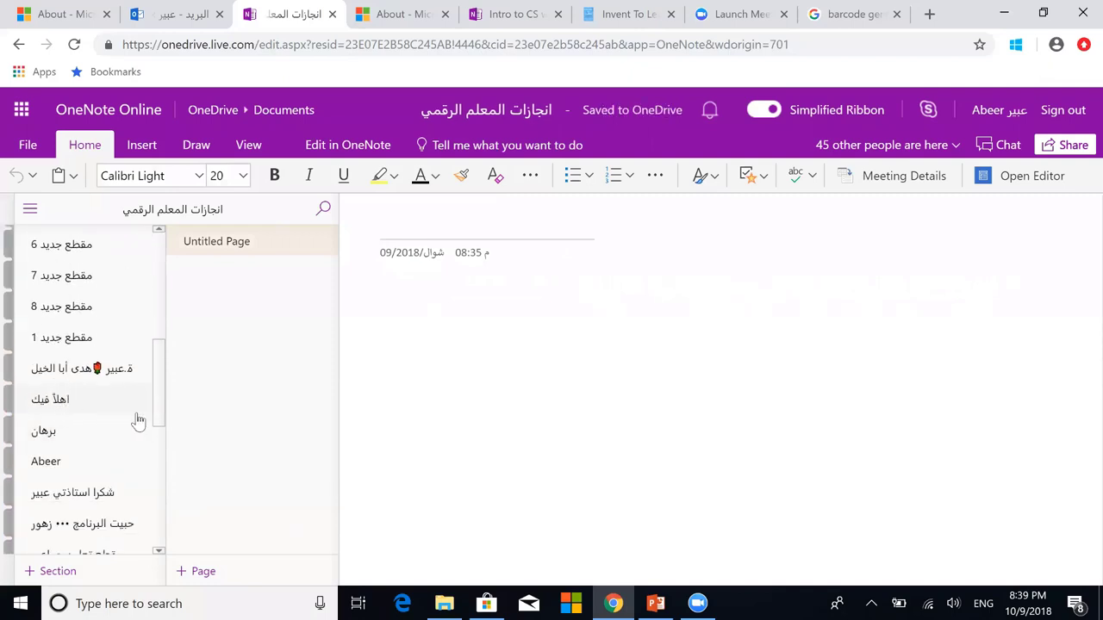
drag(159, 405, 158, 536)
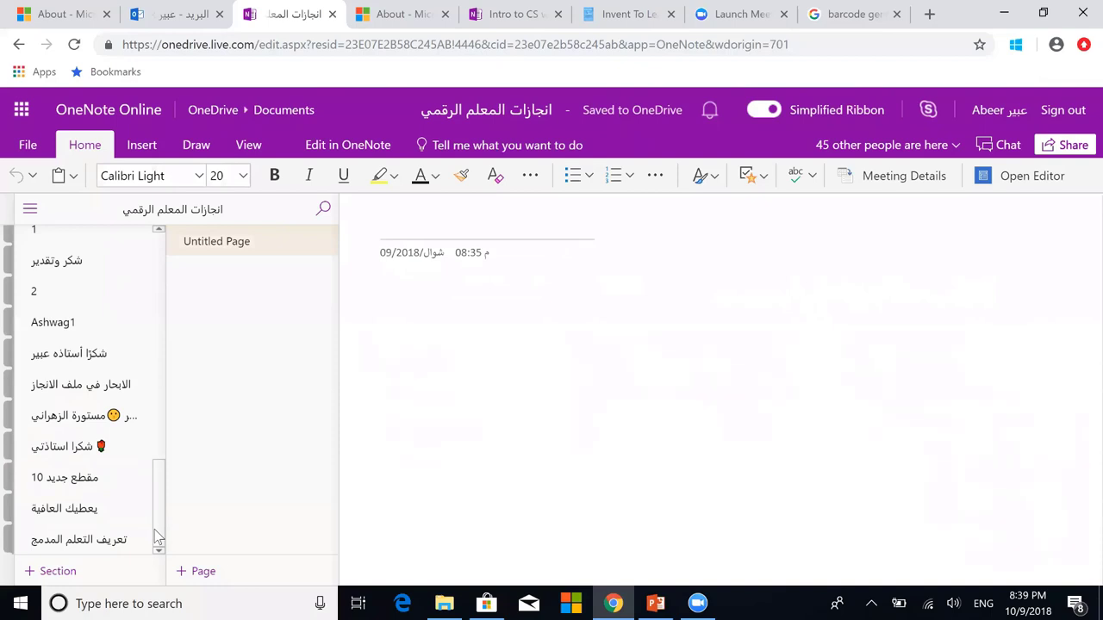
drag(158, 536, 157, 276)
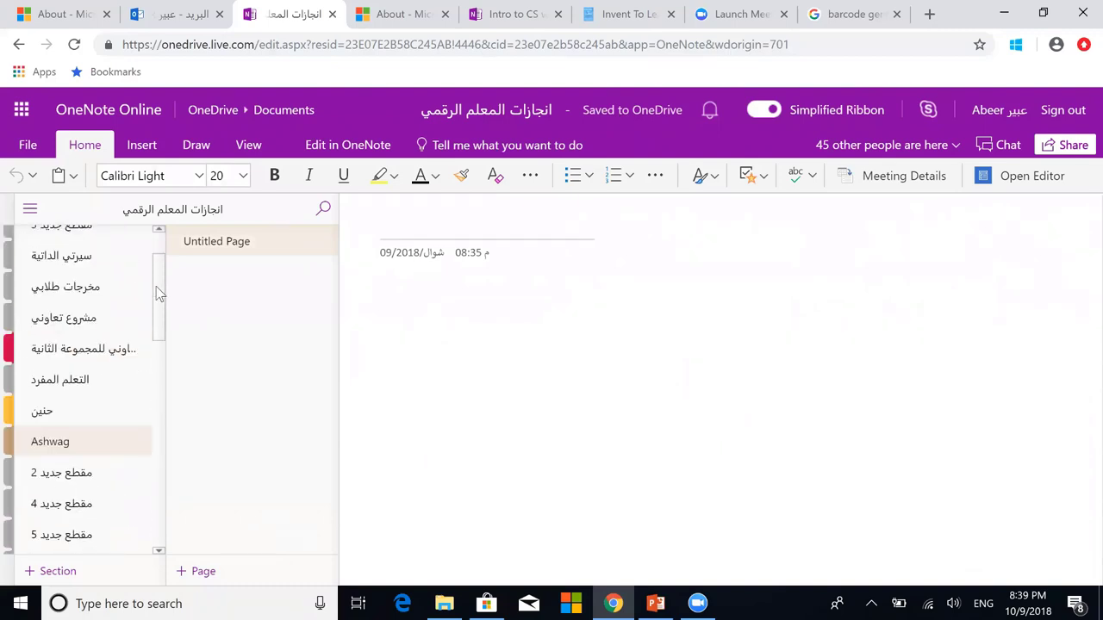
click(77, 322)
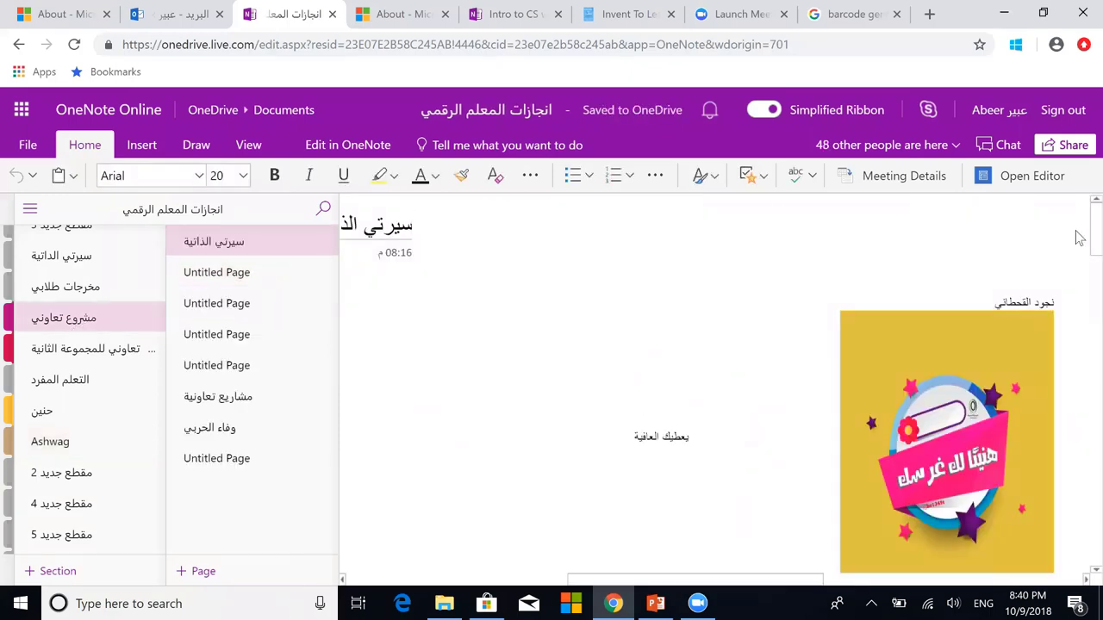
Step: Look through the page "سيرتي الذاتية" and show the authors of its contributions
scroll(1079, 247, down, 1)
scroll(1079, 235, down, 1)
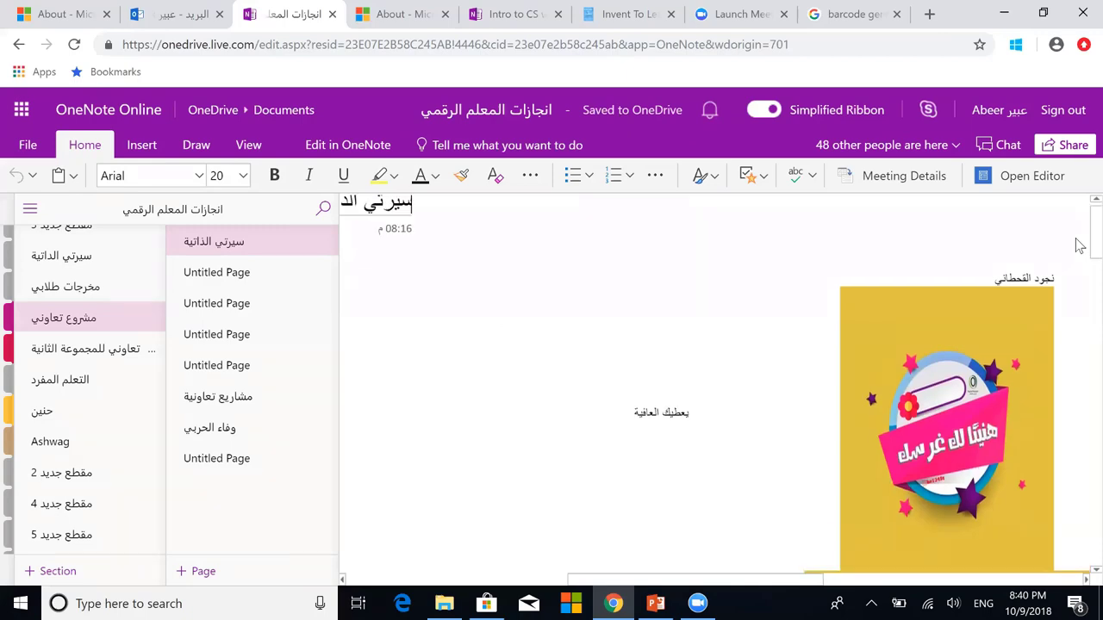
scroll(1077, 319, down, 1)
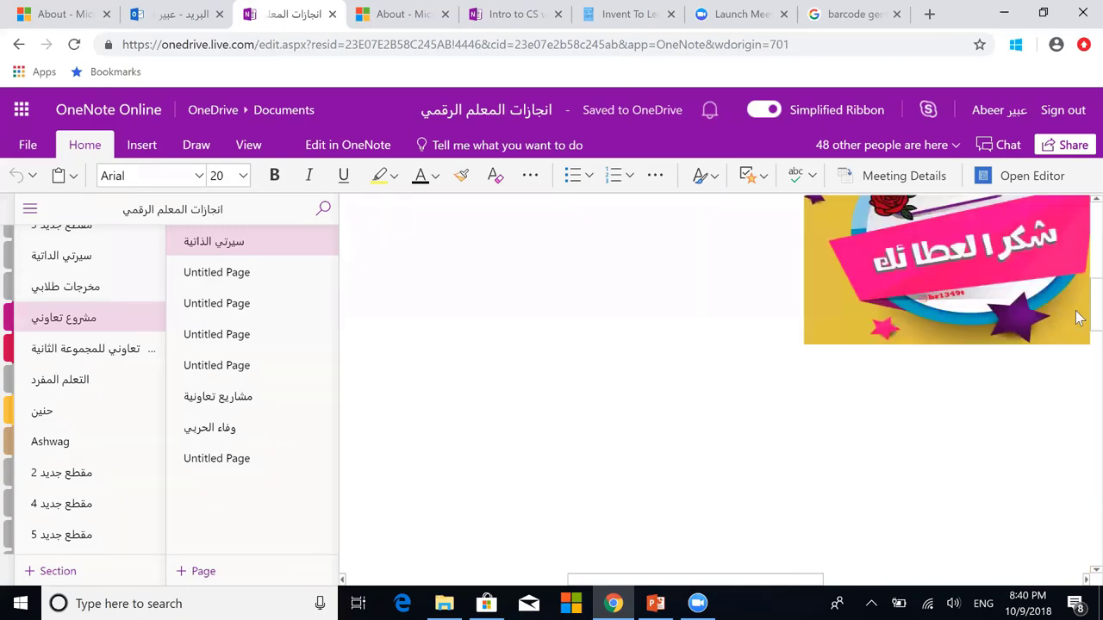
scroll(1078, 233, up, 3)
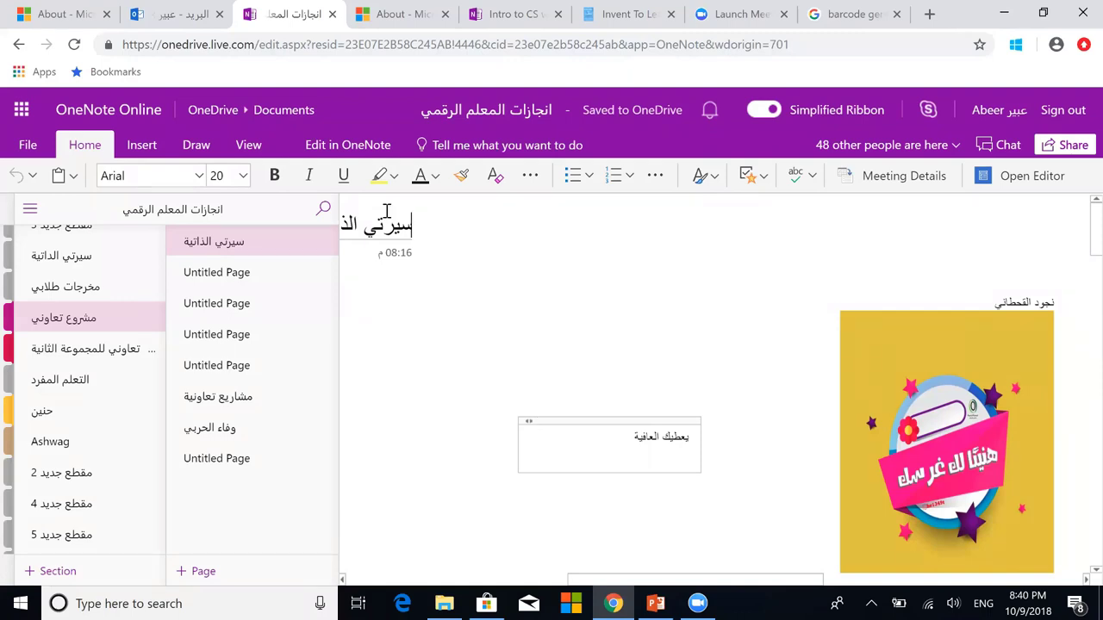
click(248, 149)
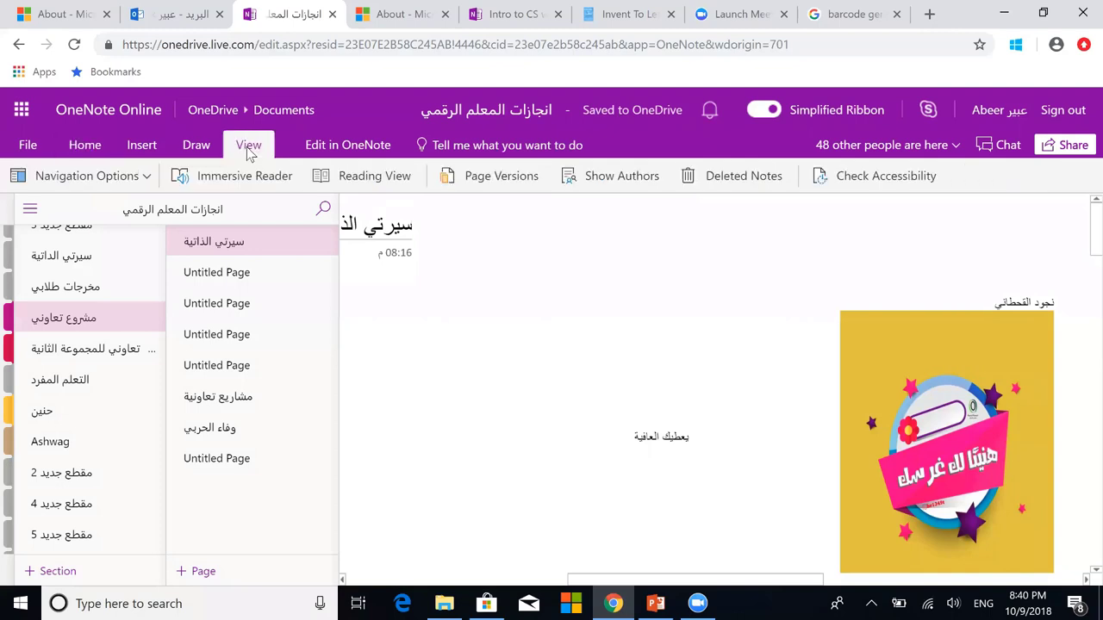
click(624, 179)
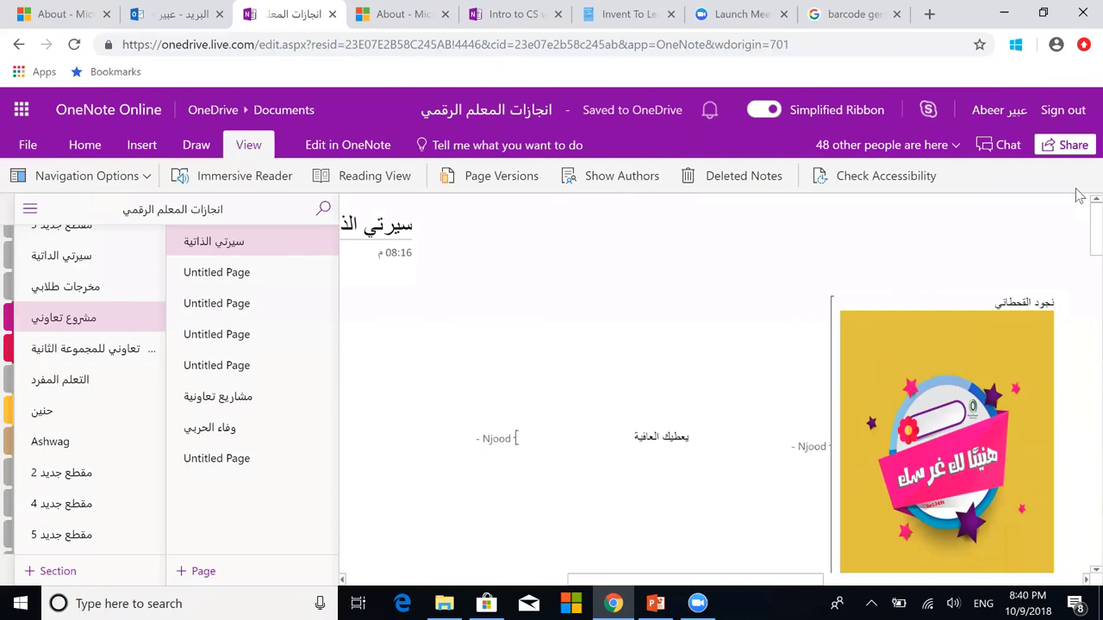
scroll(1080, 276, down, 1)
scroll(1079, 275, down, 3)
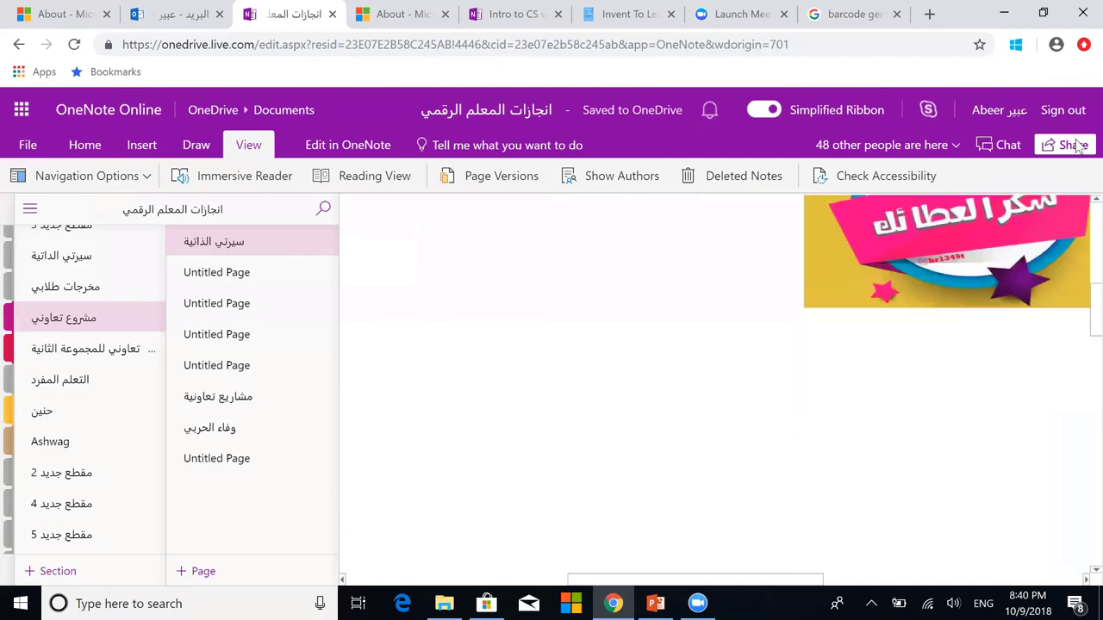
scroll(1073, 313, up, 5)
Step: Review the contributions and their authors on the page "مشاريع تعاونية" and the participant-named page below it
click(233, 414)
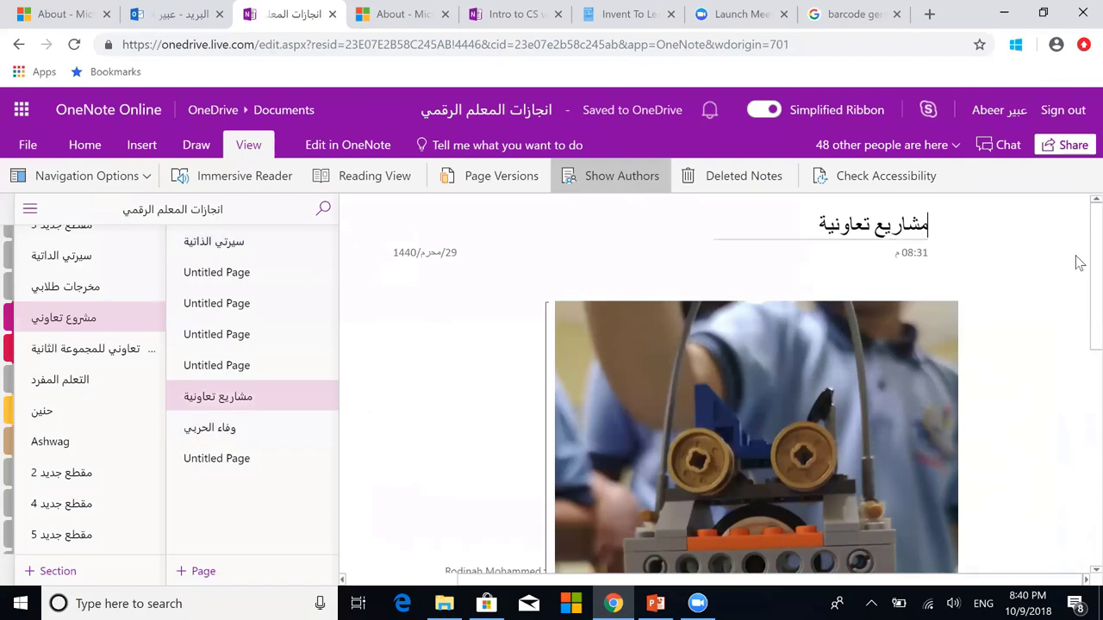
scroll(1080, 258, down, 1)
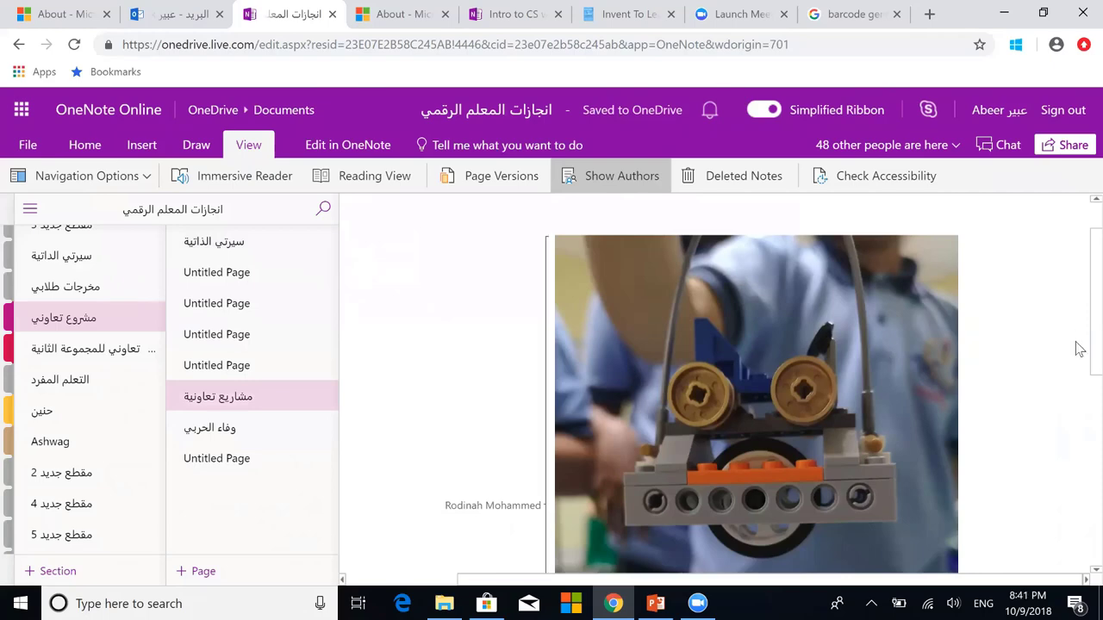
scroll(1077, 380, down, 2)
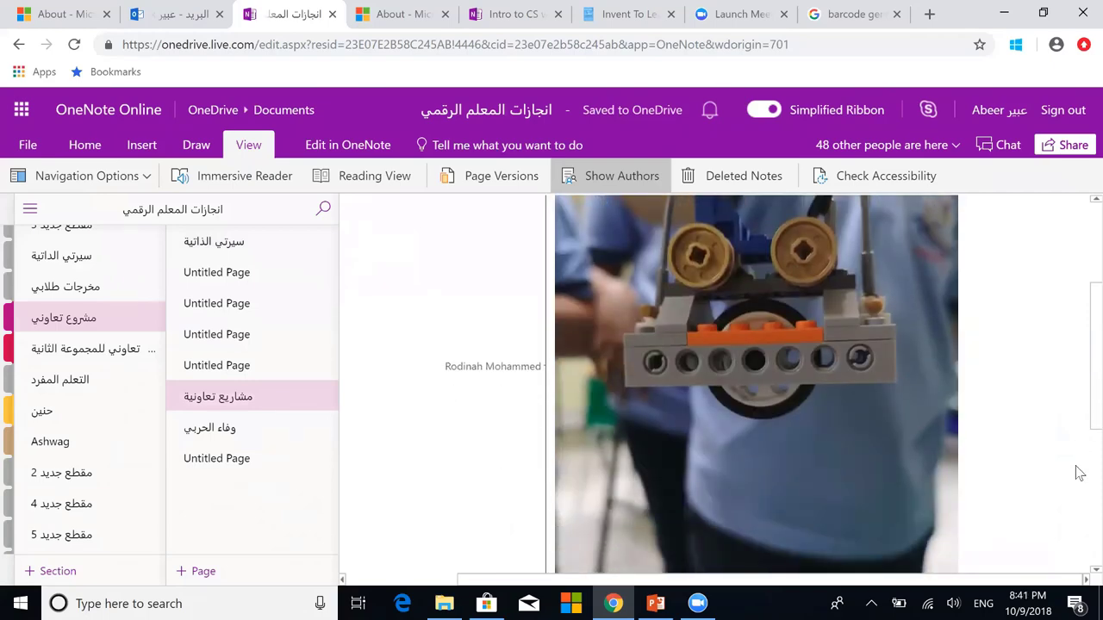
scroll(1077, 532, down, 2)
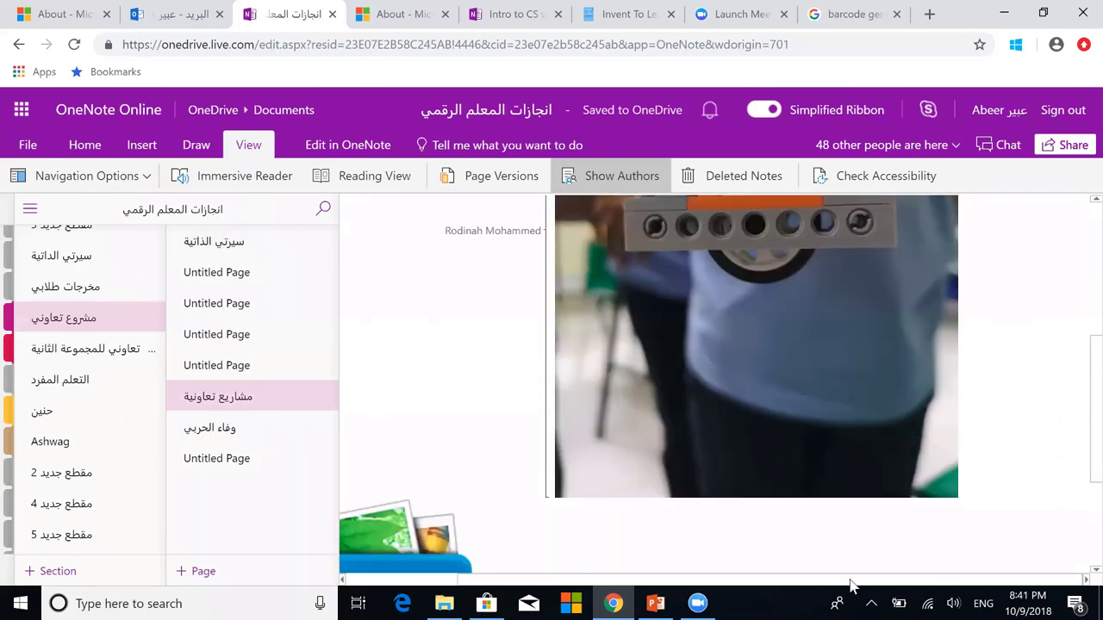
scroll(613, 571, down, 3)
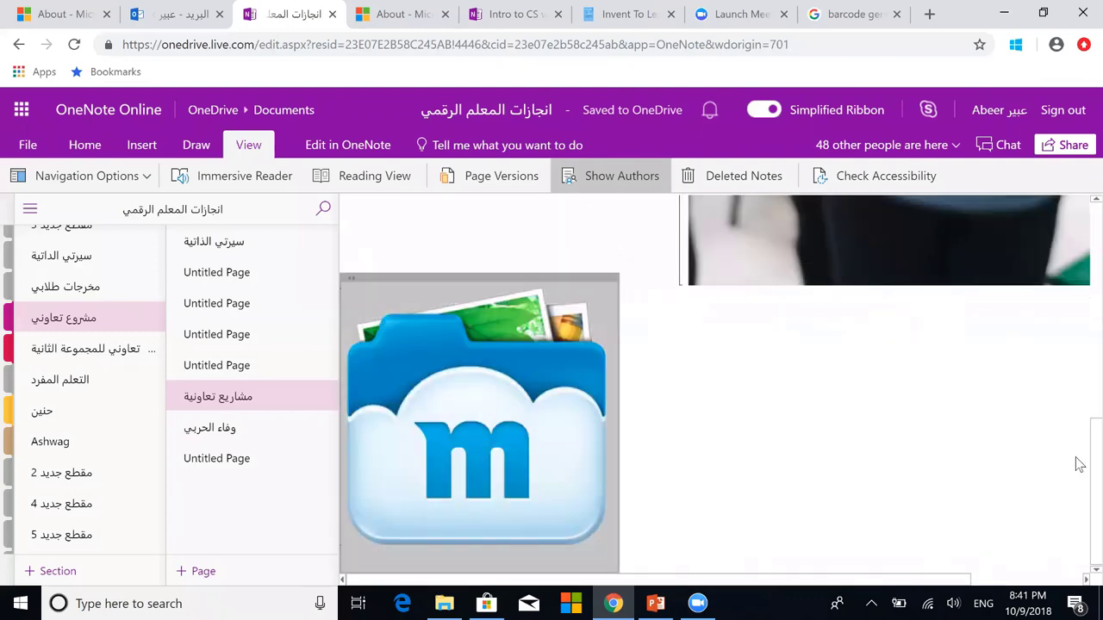
scroll(1076, 362, up, 3)
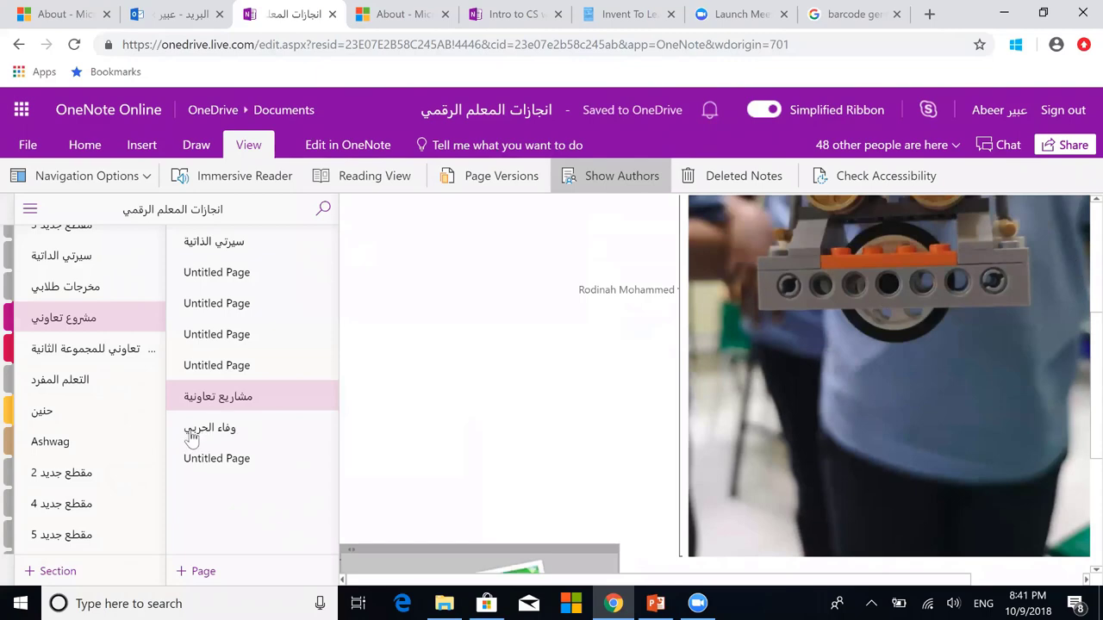
click(191, 431)
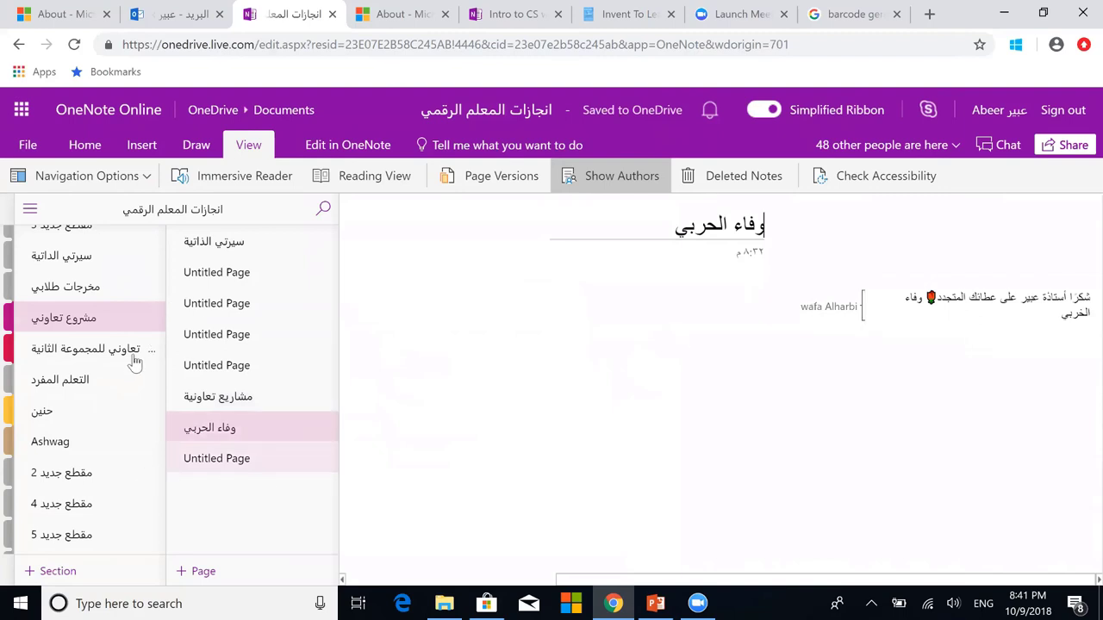
Step: Check the section "التعلم المفرد", the one below it, and sections further down the list, including "تعريف التعلم المدمج"
click(86, 390)
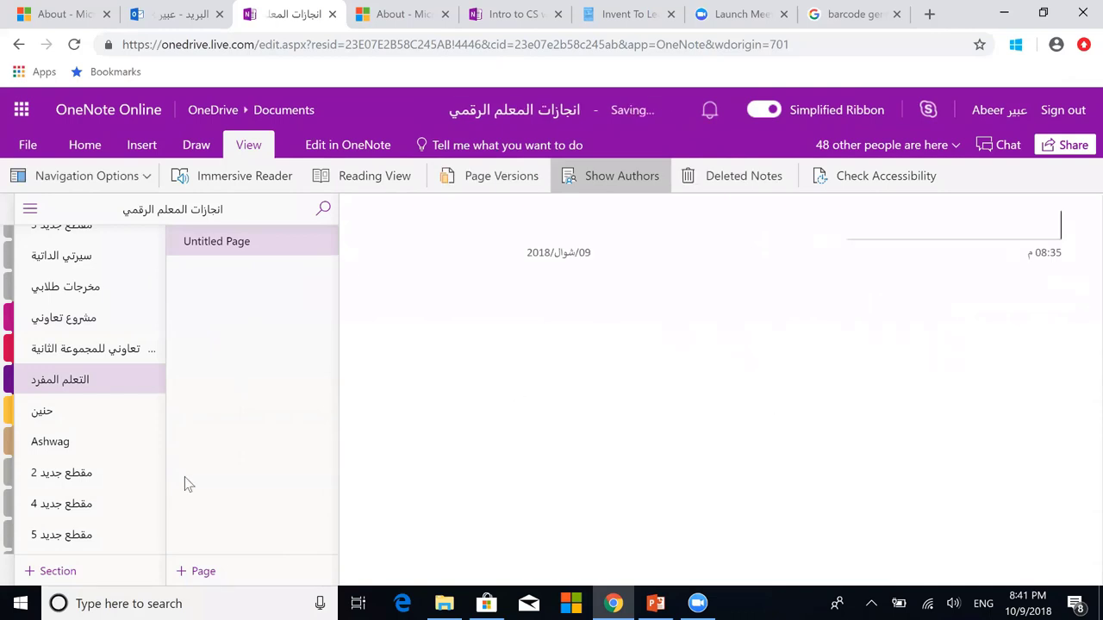
click(49, 428)
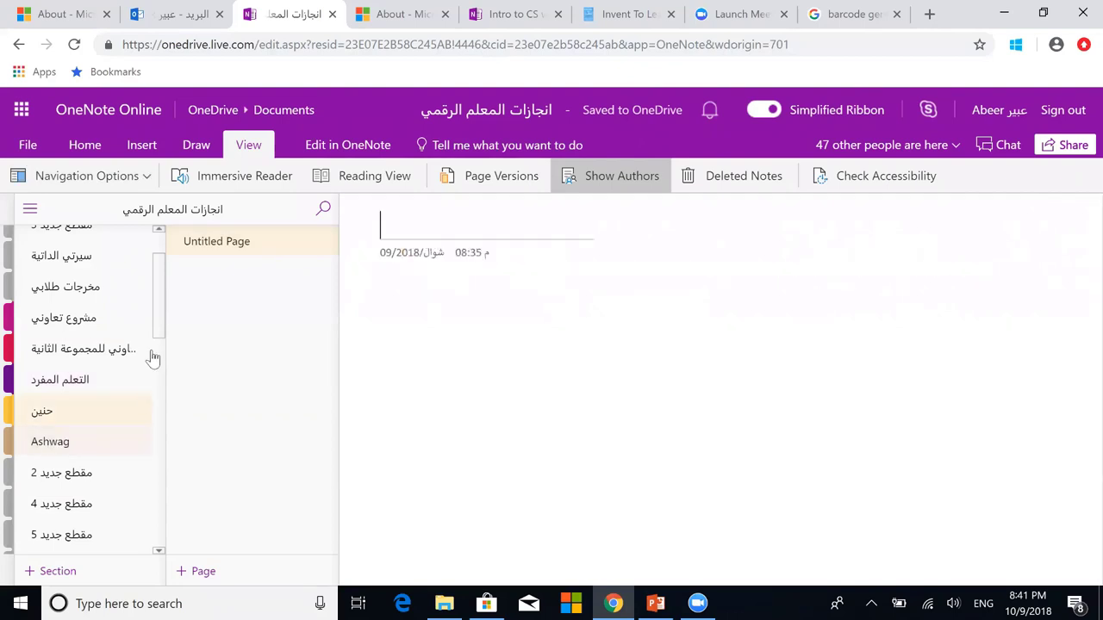
drag(158, 328, 156, 441)
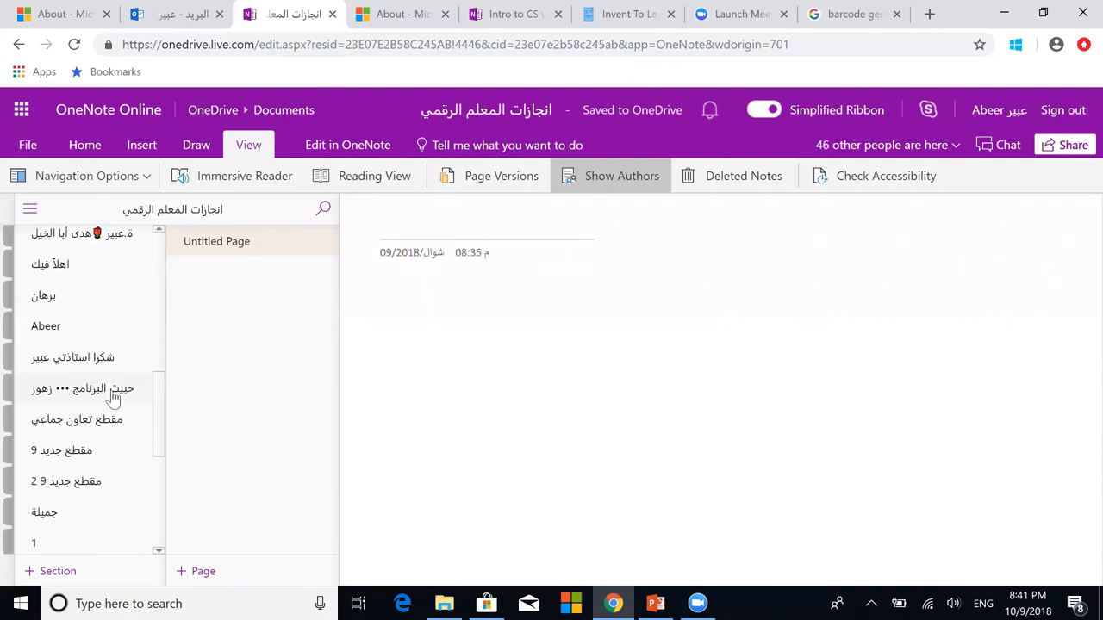
click(113, 394)
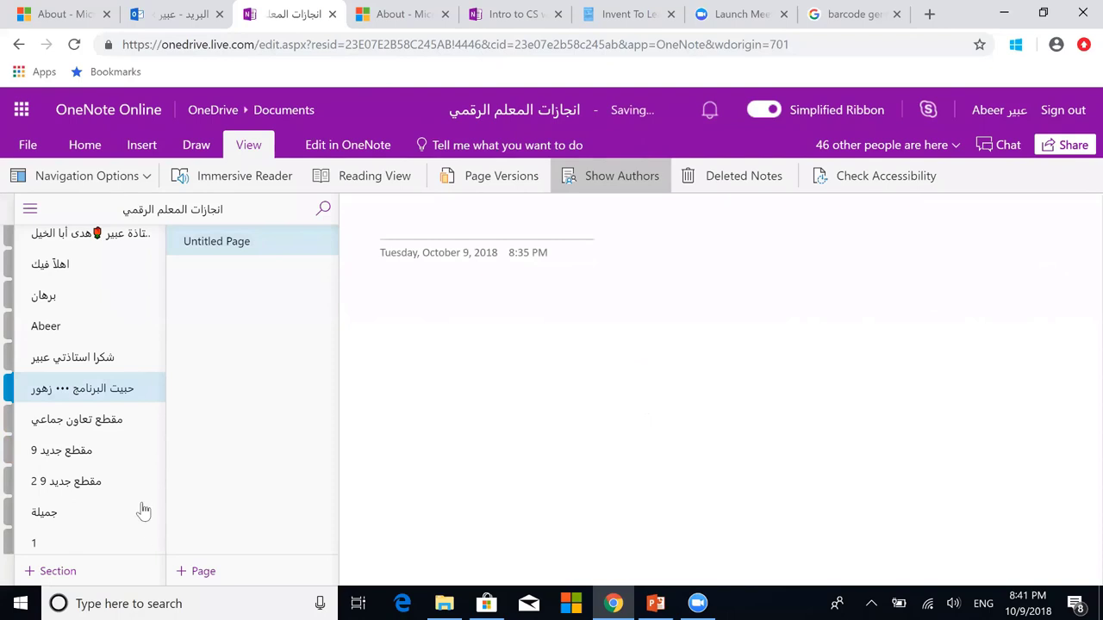
drag(158, 422, 150, 524)
click(104, 510)
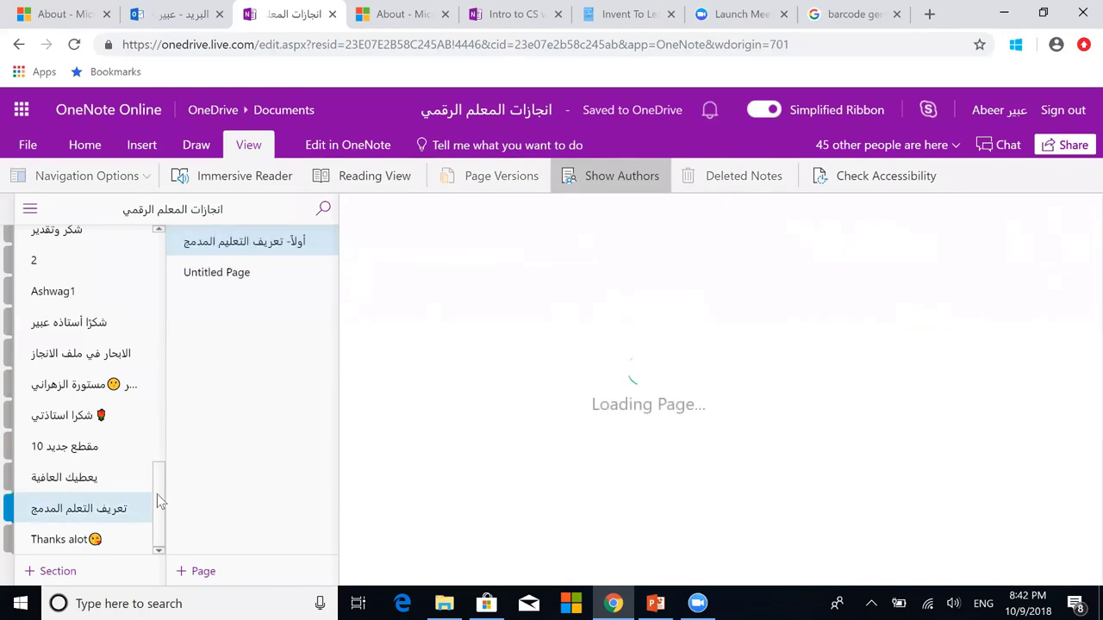
drag(157, 502, 146, 239)
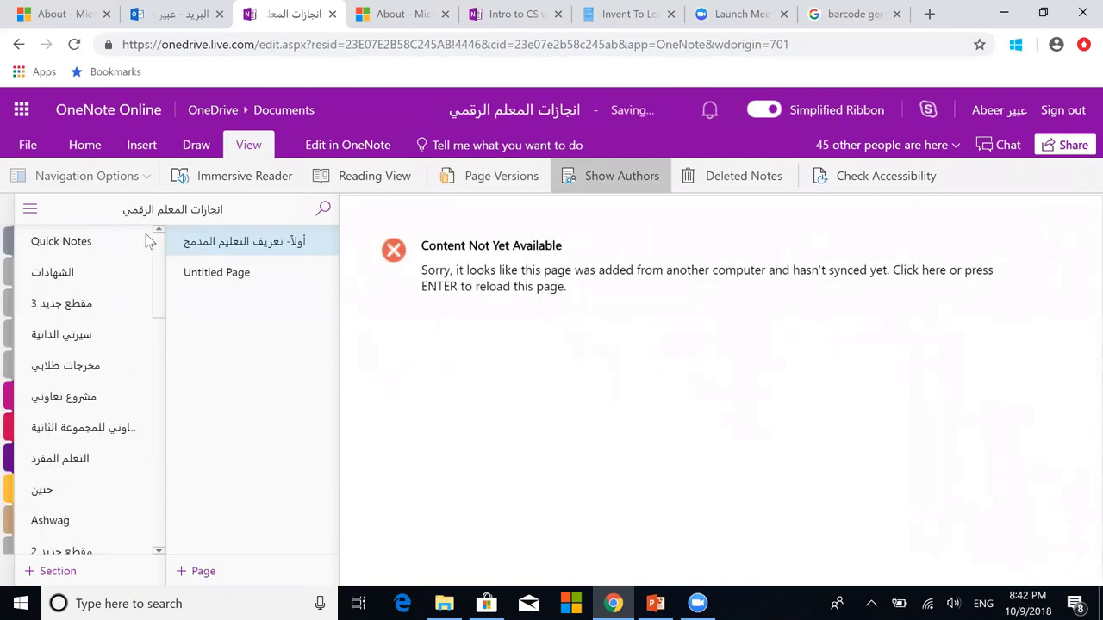
Step: Recheck the authors shown in the section "مشروع تعاوني" and open the section "مخرجات طلابي"
click(87, 403)
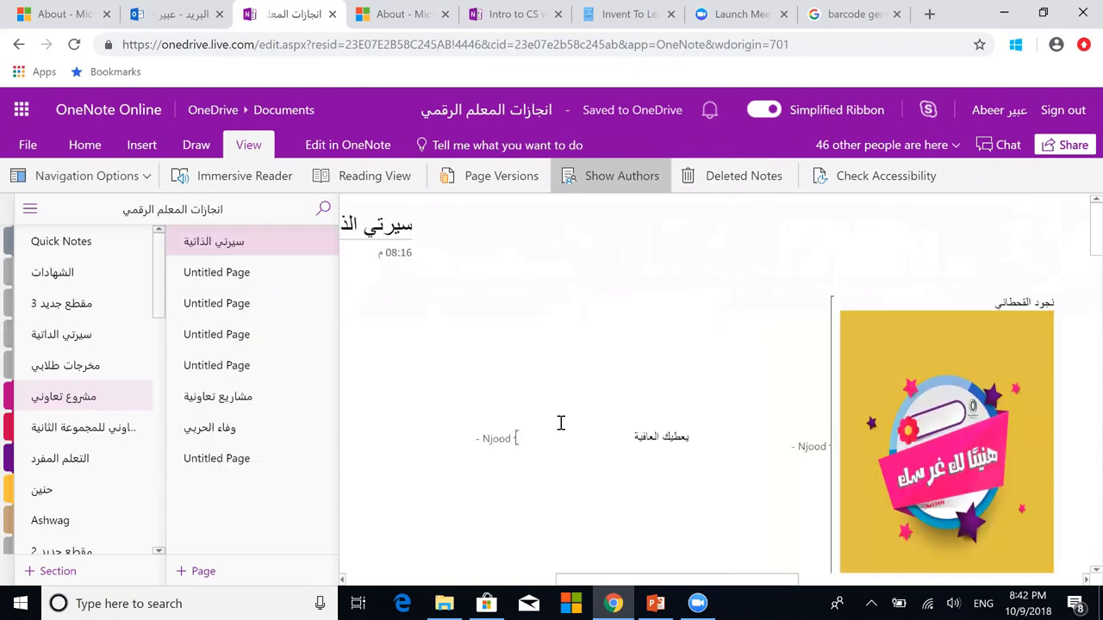
click(608, 178)
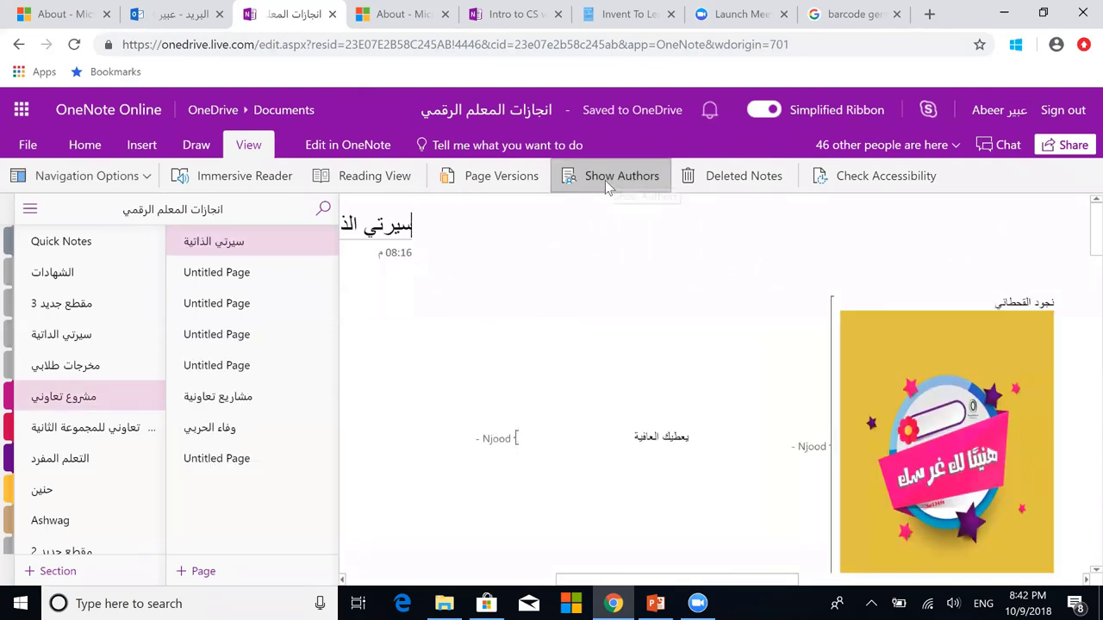
click(94, 474)
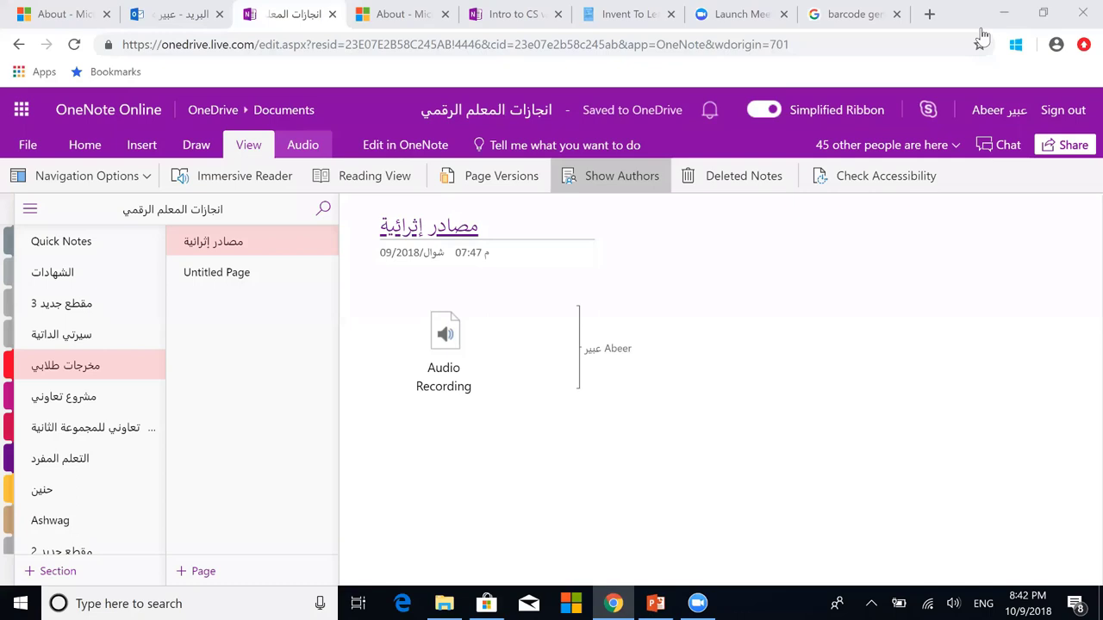
Step: Check the management options available for the page "مصادر إثرائية" and for the section "مقطع جديد 3"
right_click(214, 249)
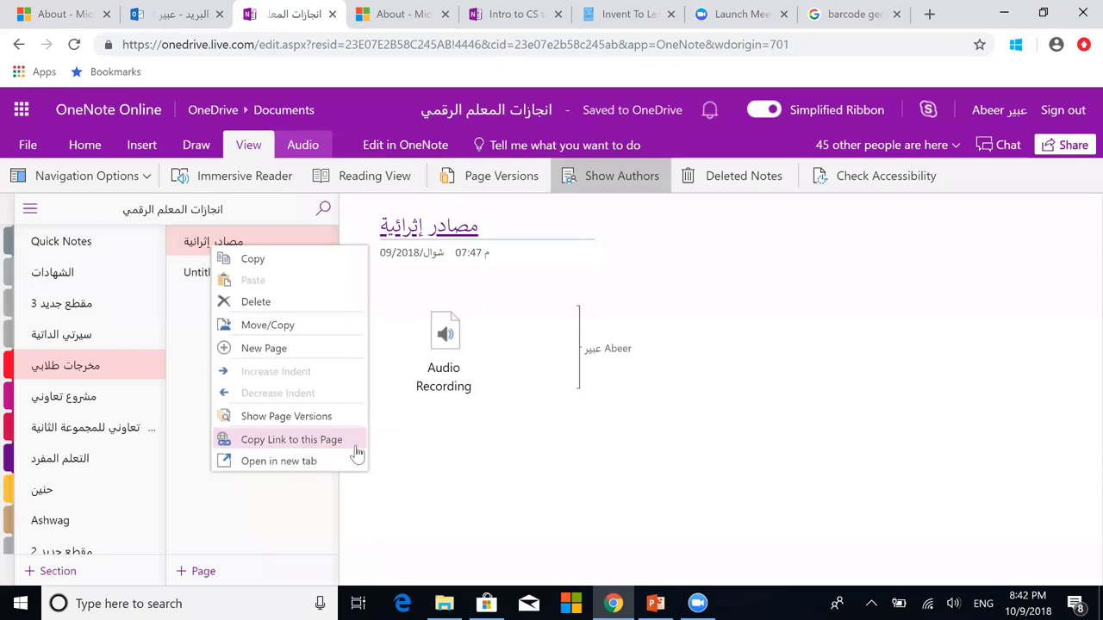
click(383, 446)
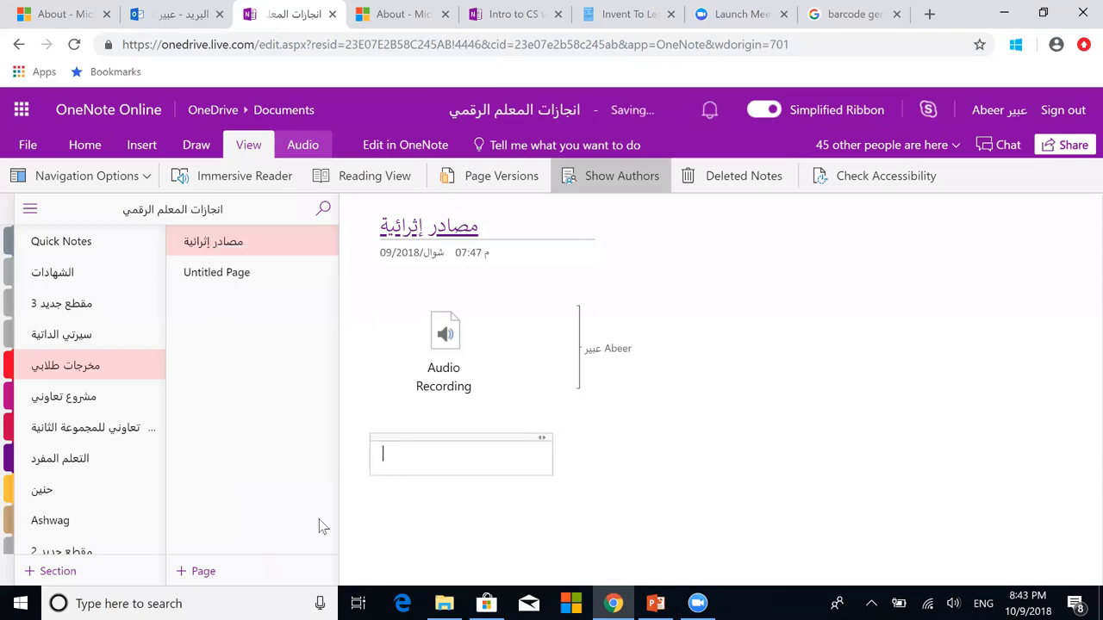
click(92, 311)
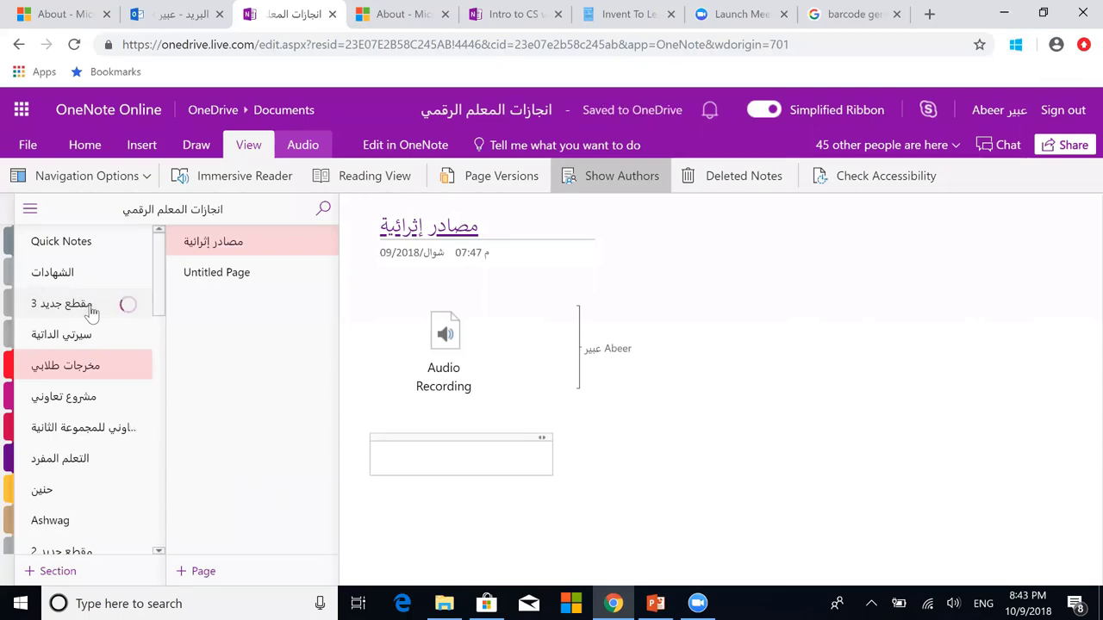
right_click(91, 307)
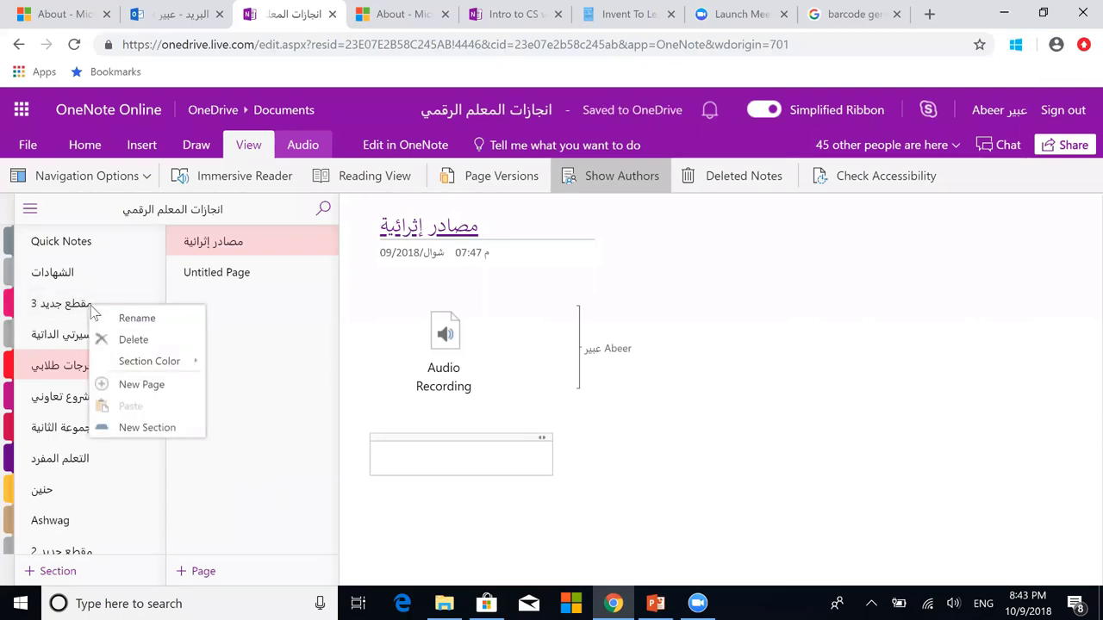
click(306, 339)
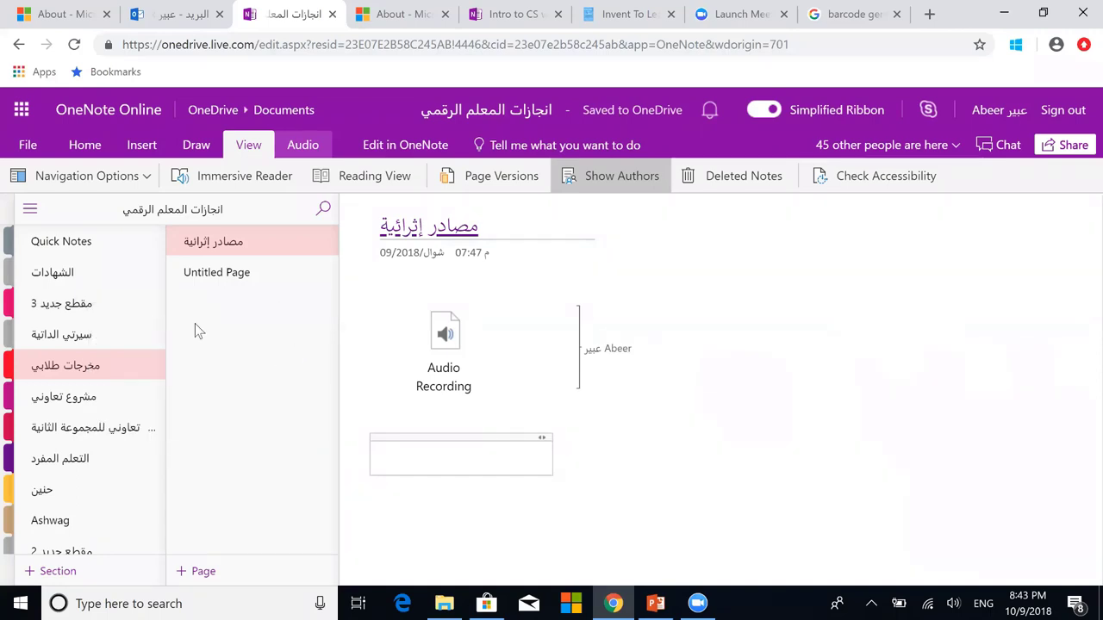
click(784, 359)
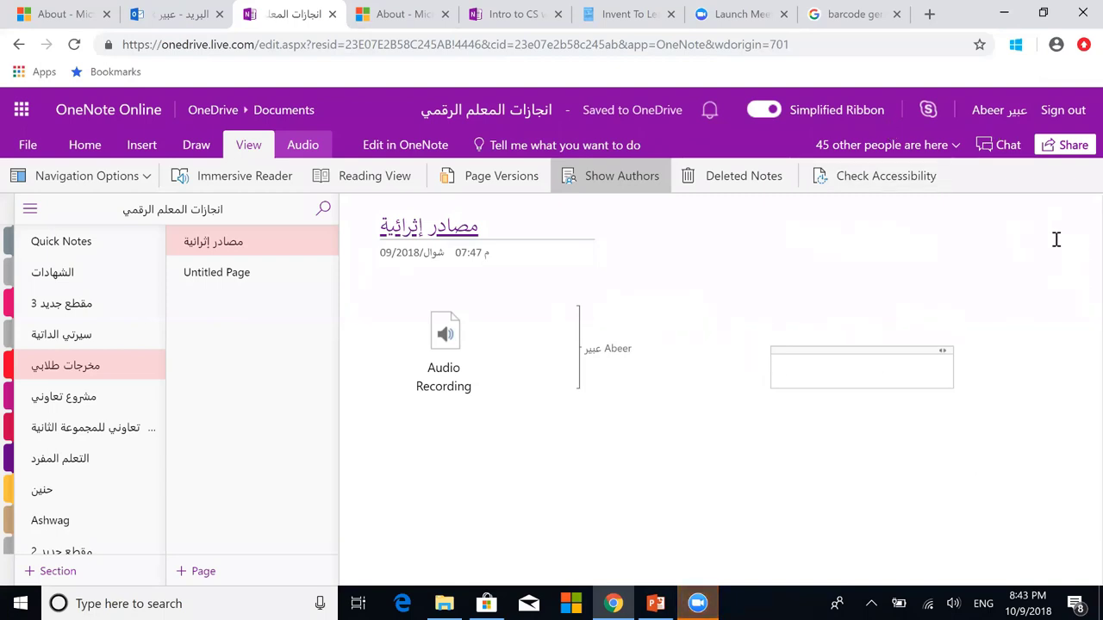
click(698, 603)
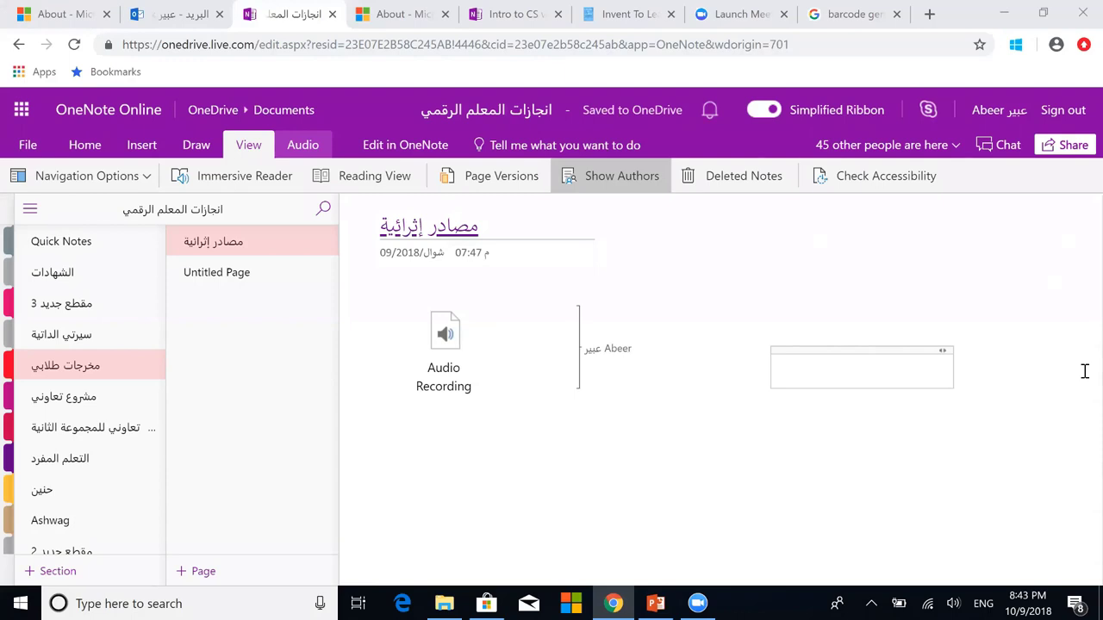
click(734, 233)
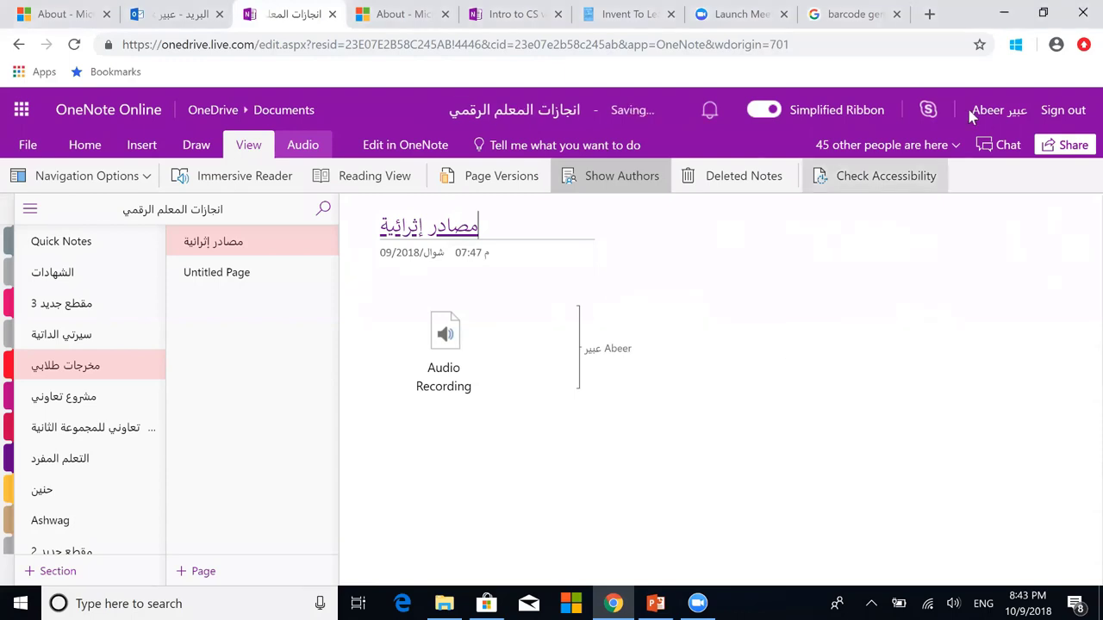
Step: Inspect the notebook's view-only and edit sharing links, and remove the "Anyone with this edit link" link
click(1065, 147)
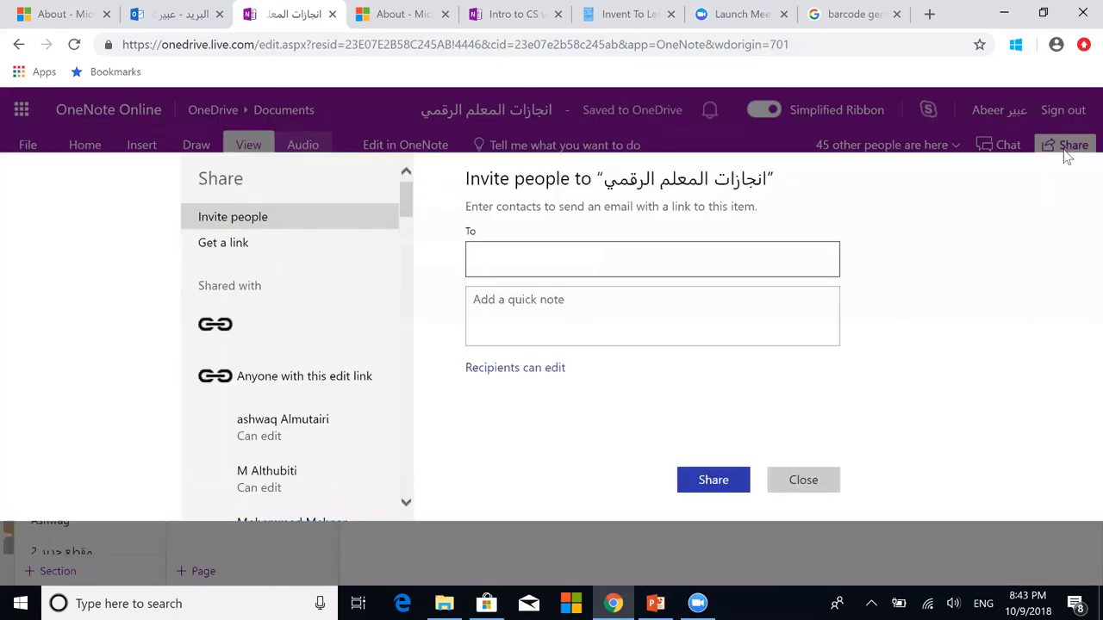
click(241, 325)
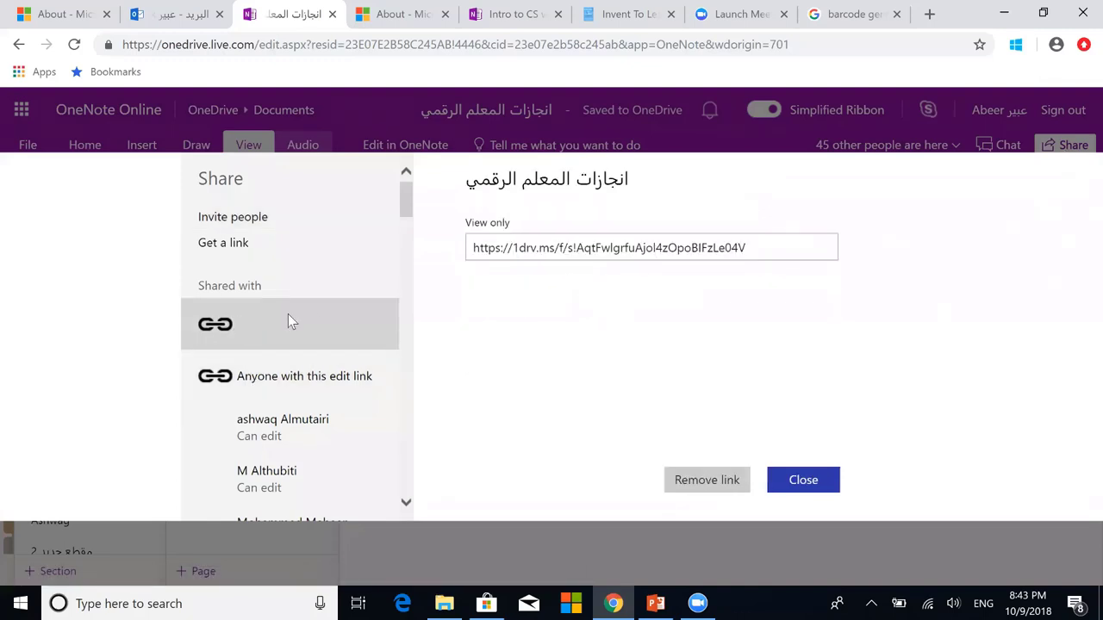
click(322, 385)
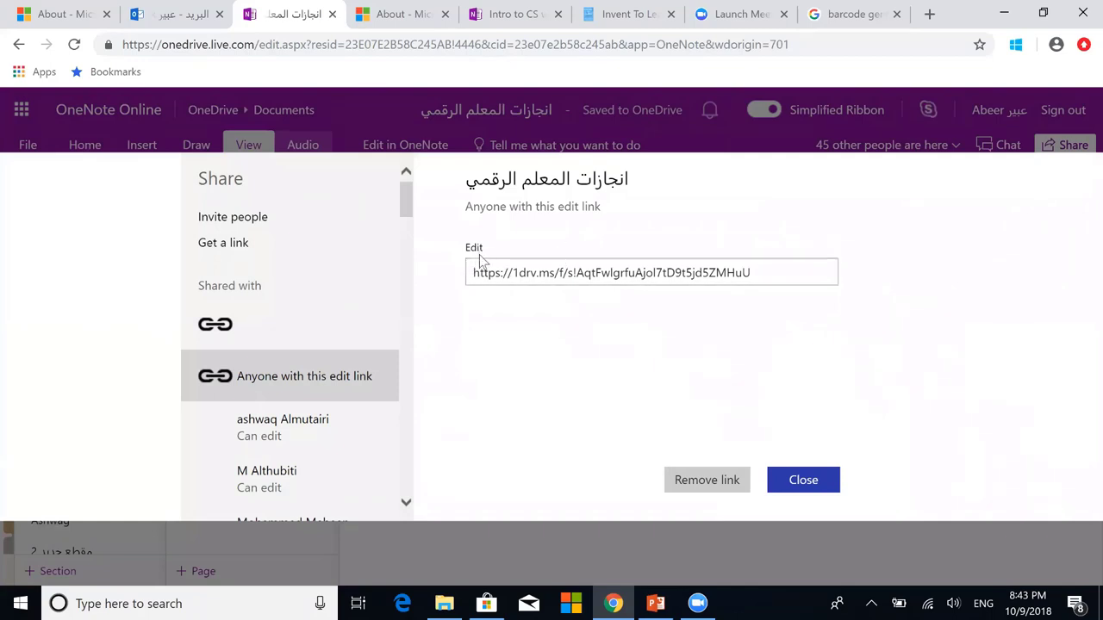
click(721, 479)
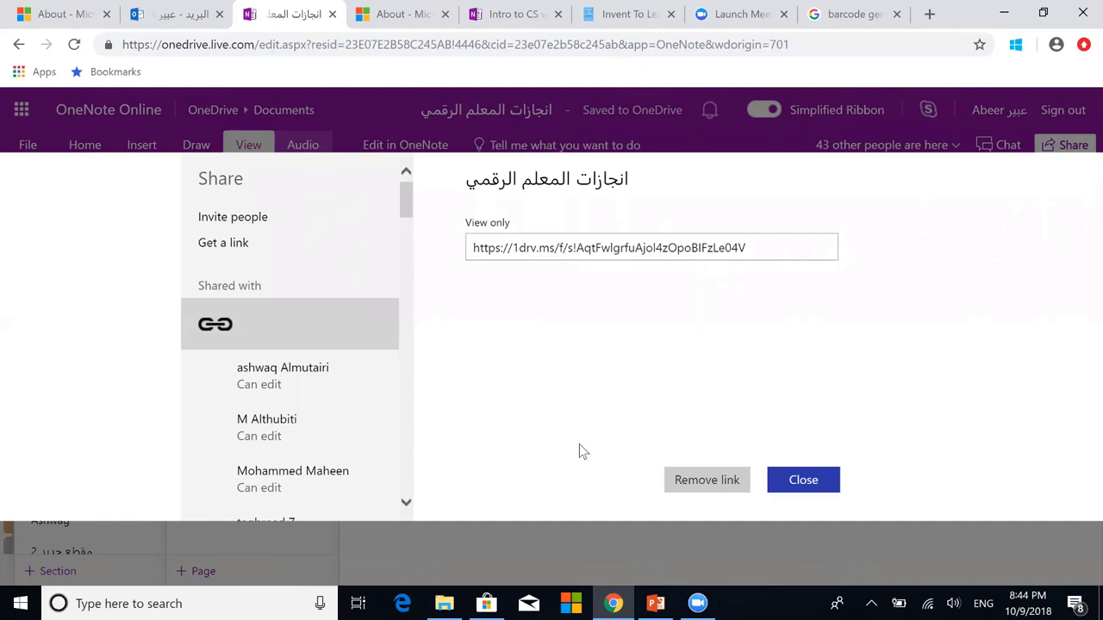
click(812, 480)
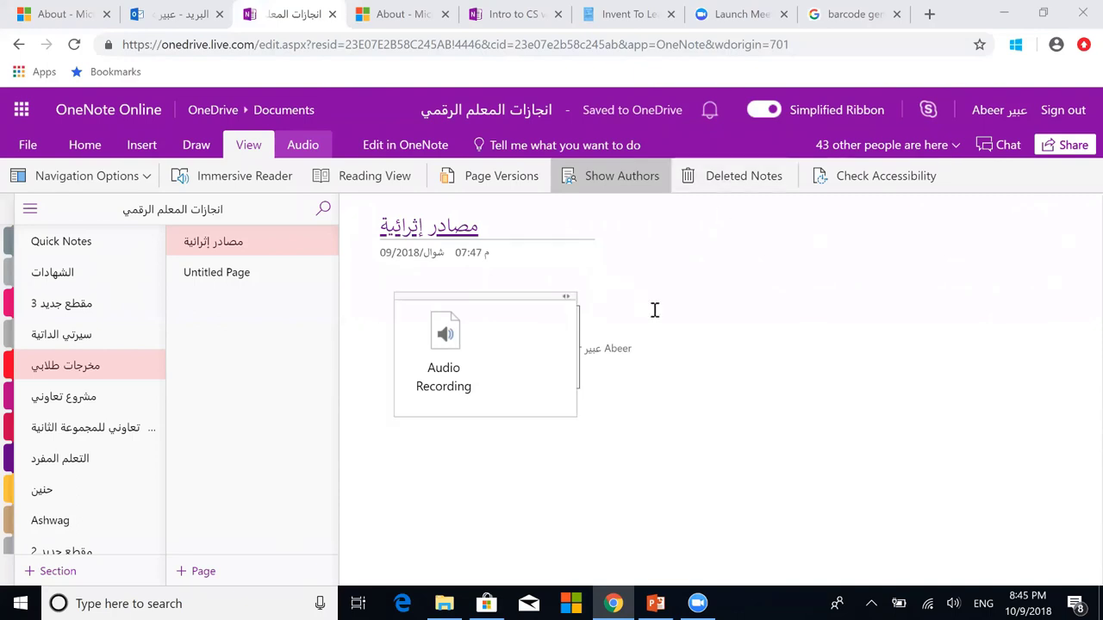
Step: Launch the OneNote 2016 desktop app
click(21, 601)
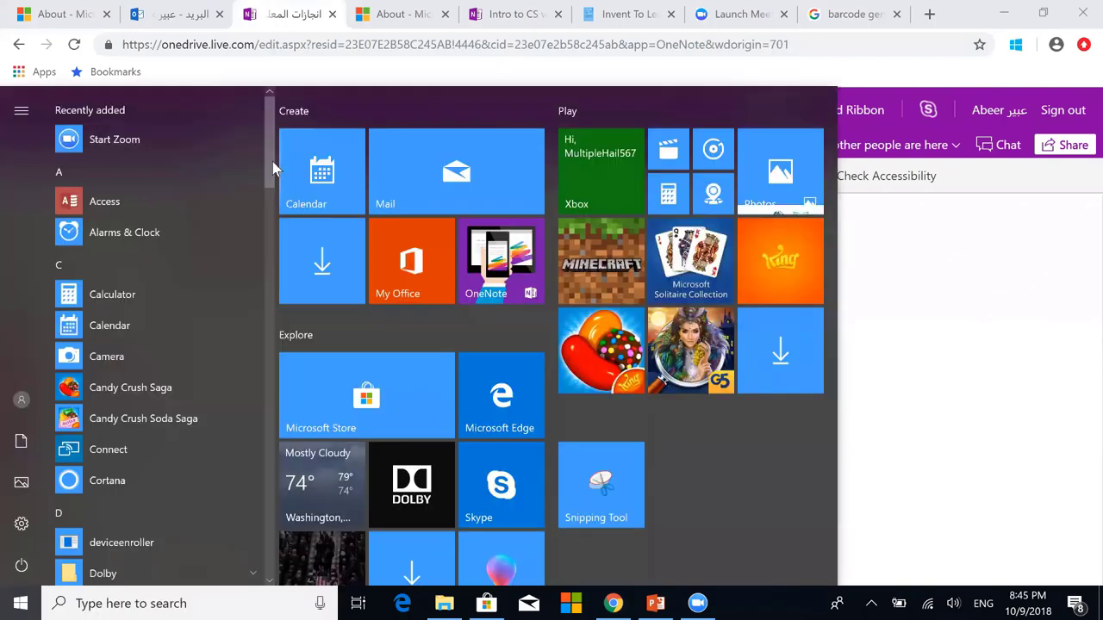
drag(272, 161, 279, 387)
click(279, 398)
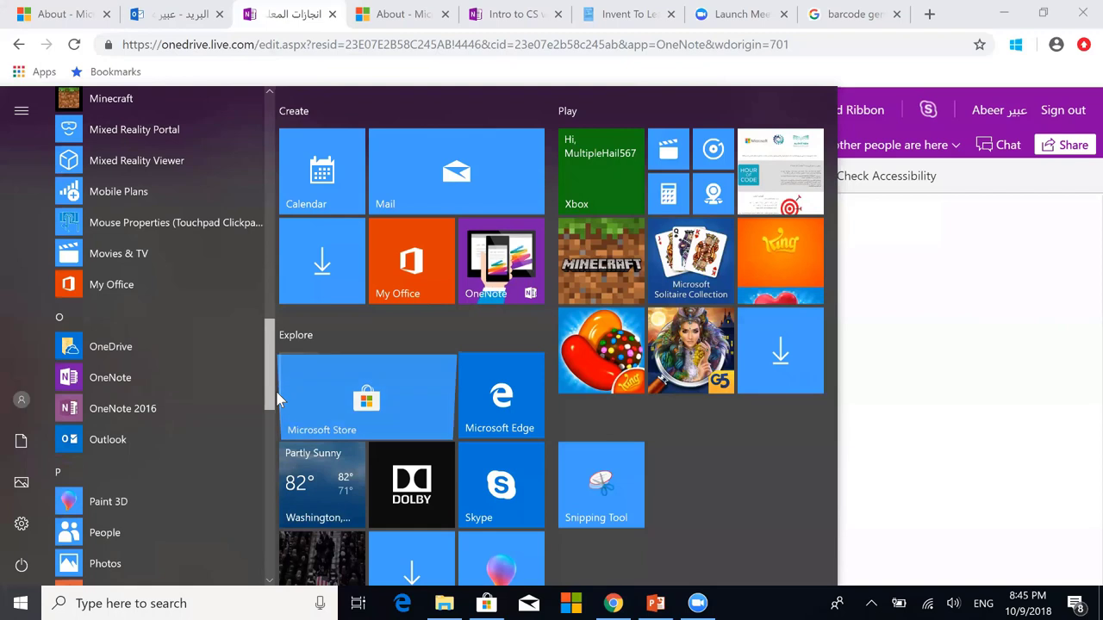
scroll(145, 379, down, 1)
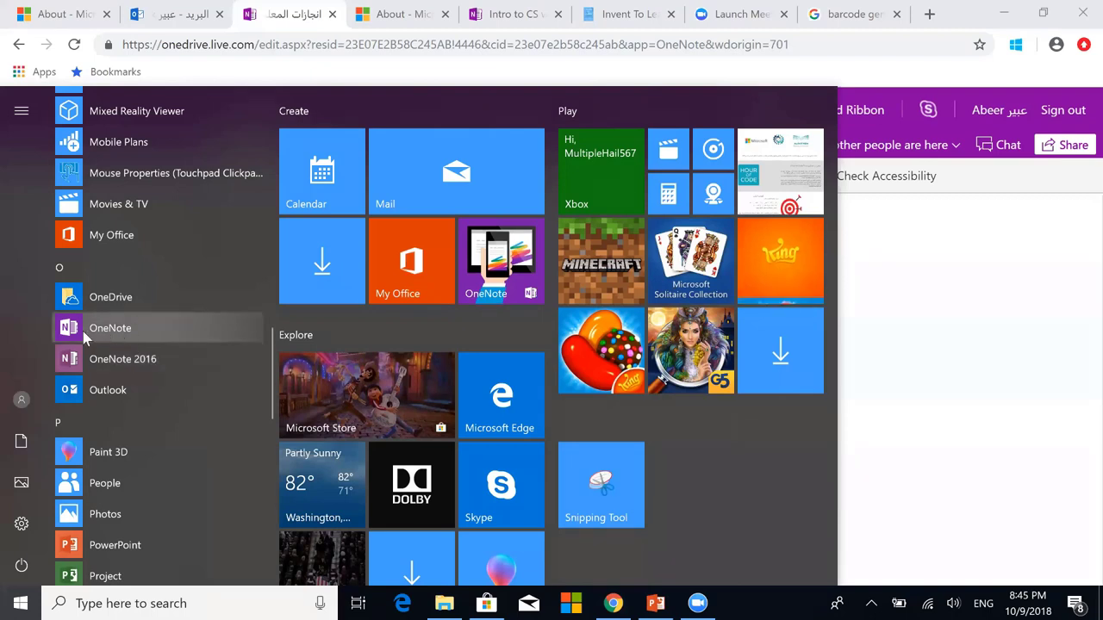
click(151, 368)
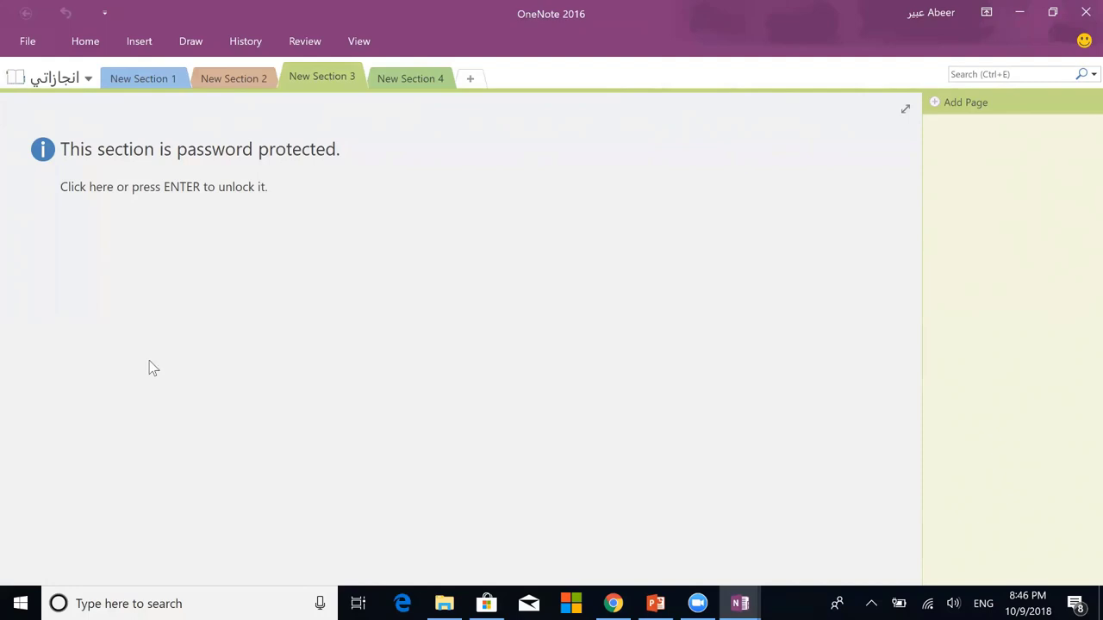
Step: Check the unlock prompt for "New Section 3" and compare the unprotected "New Section 1" with the password-protected sections beside it
click(393, 210)
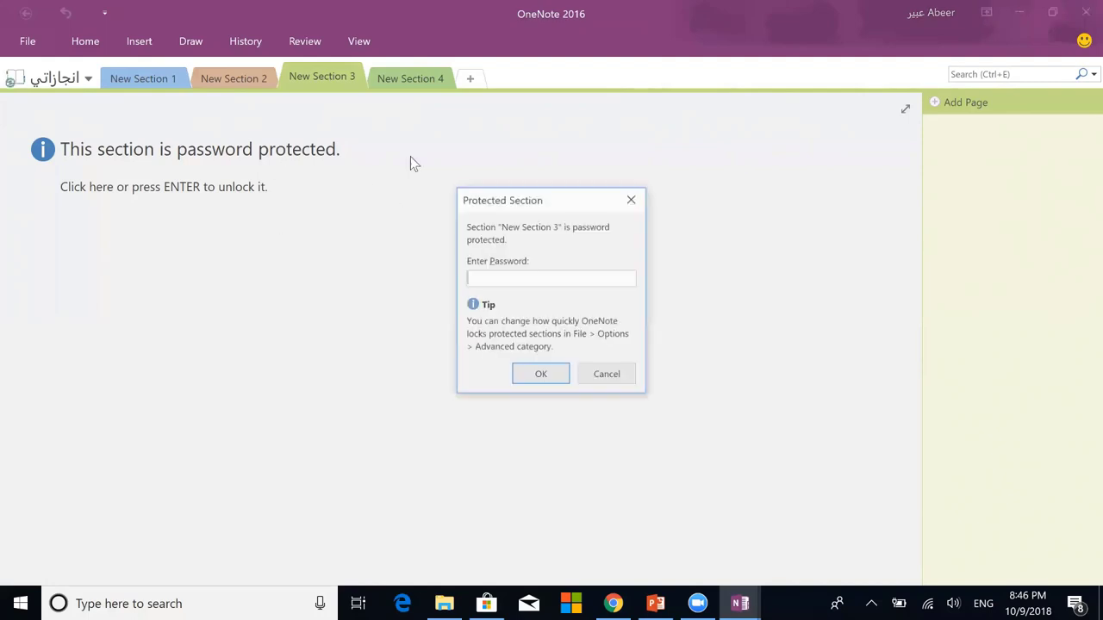
click(632, 200)
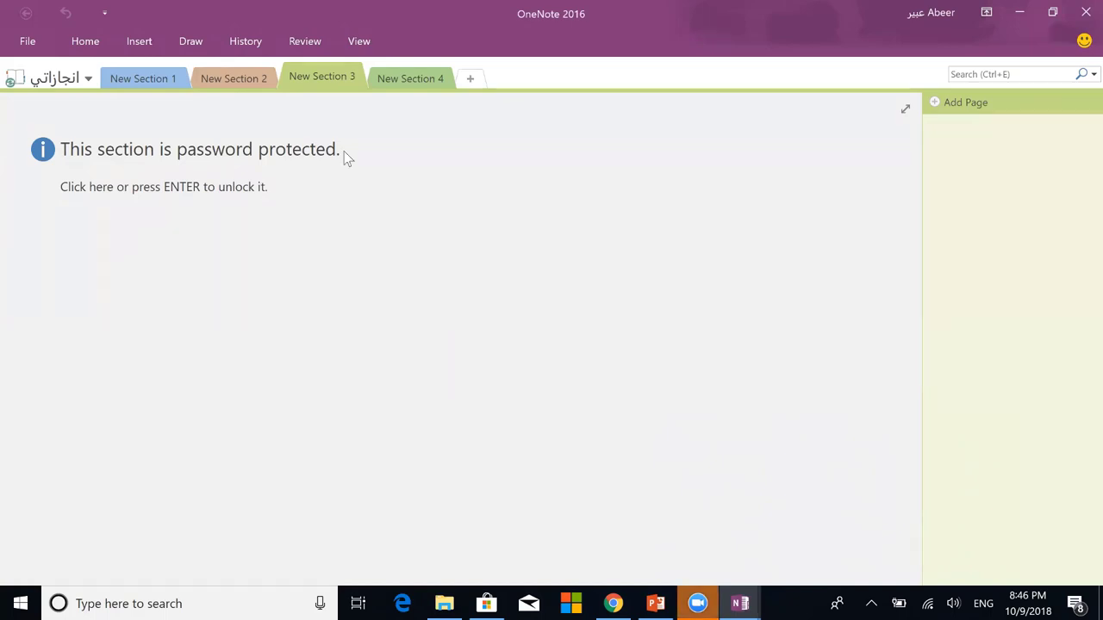
click(162, 78)
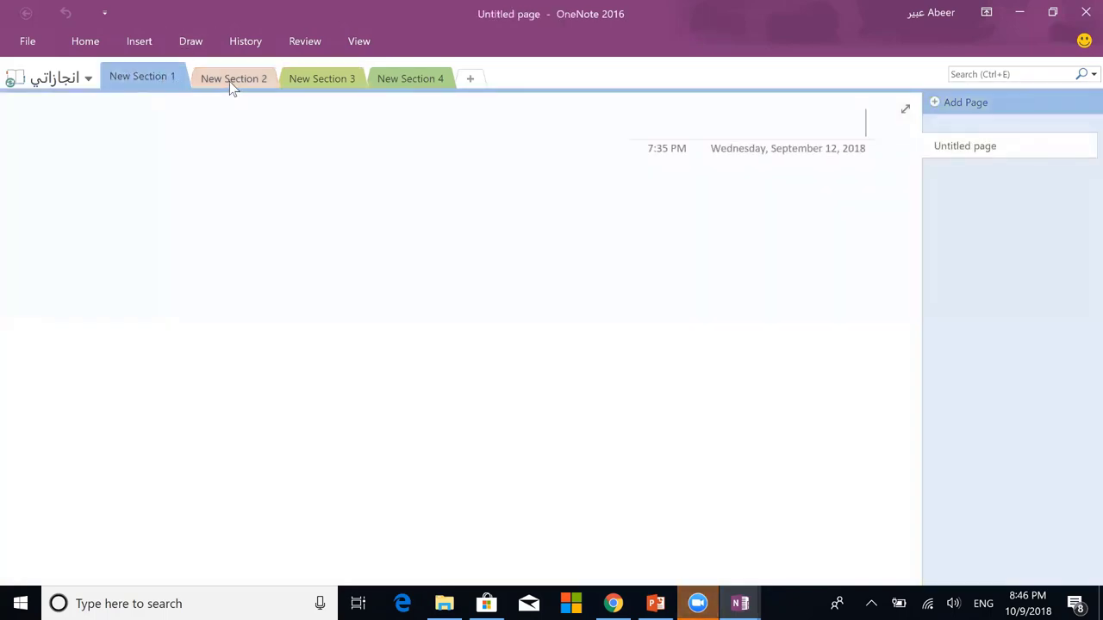
click(229, 78)
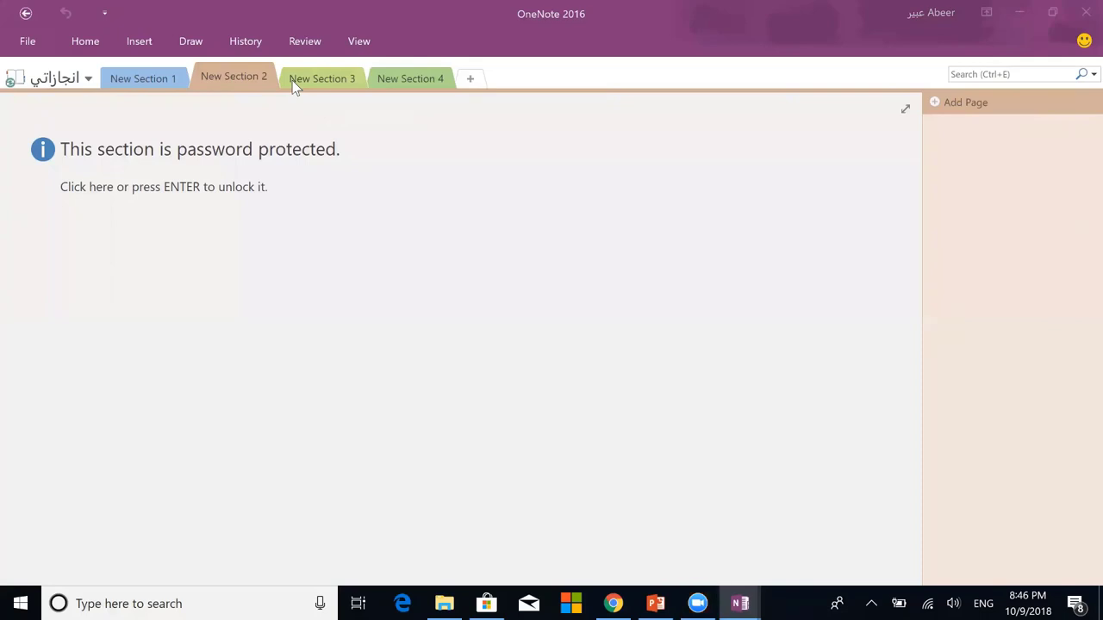
click(163, 78)
click(242, 83)
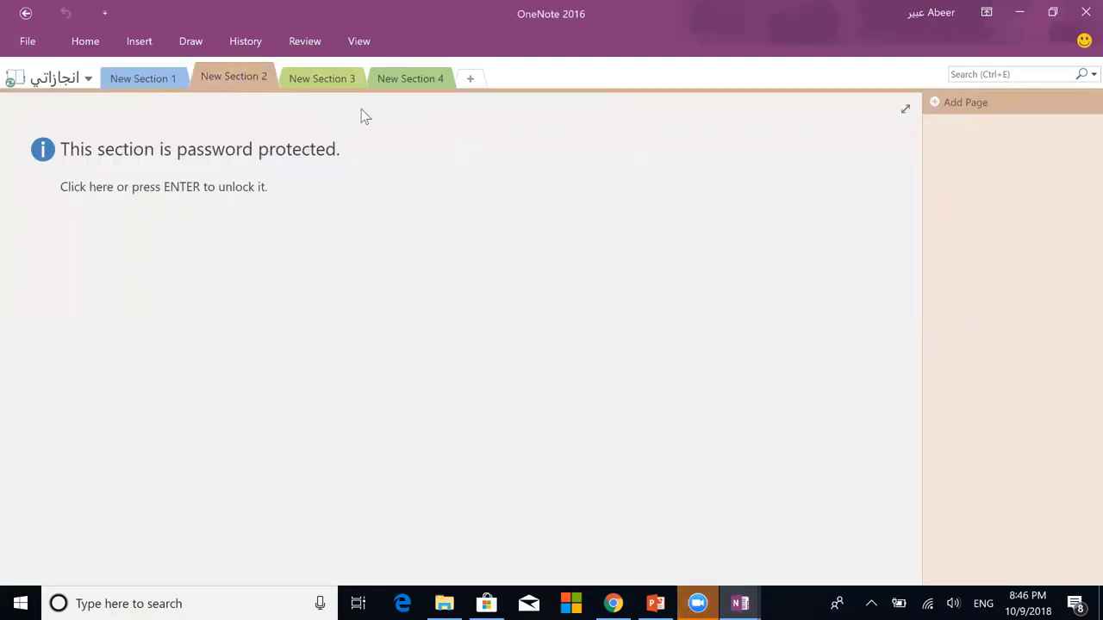
click(271, 77)
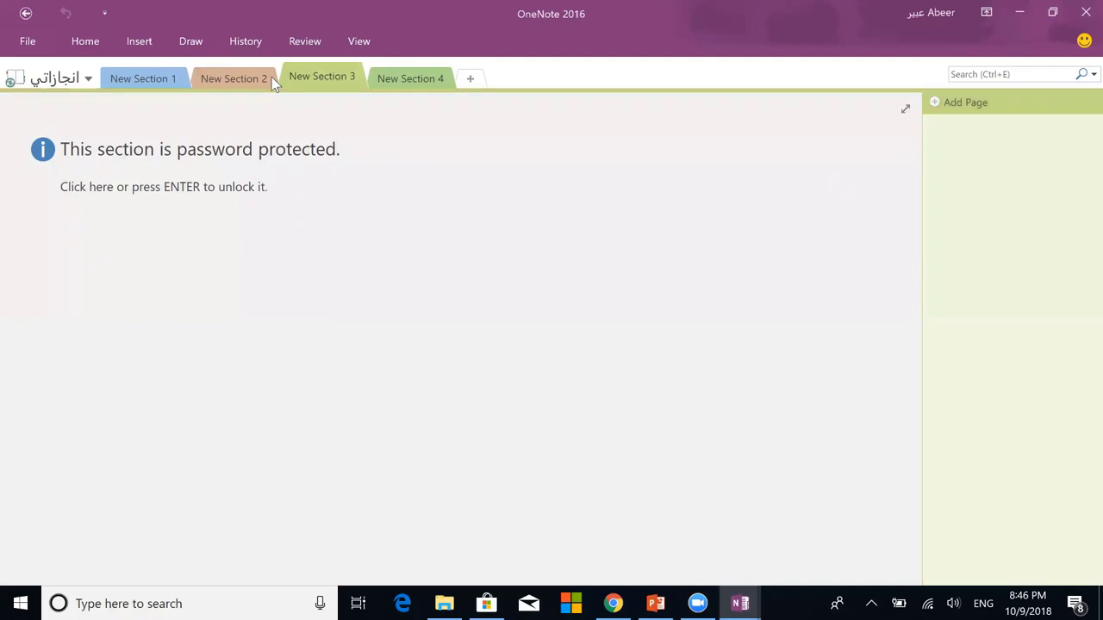
Step: Create a new section group in the notebook "انجازاتي" and recheck the management options for "New Section 1"
click(158, 80)
right_click(157, 76)
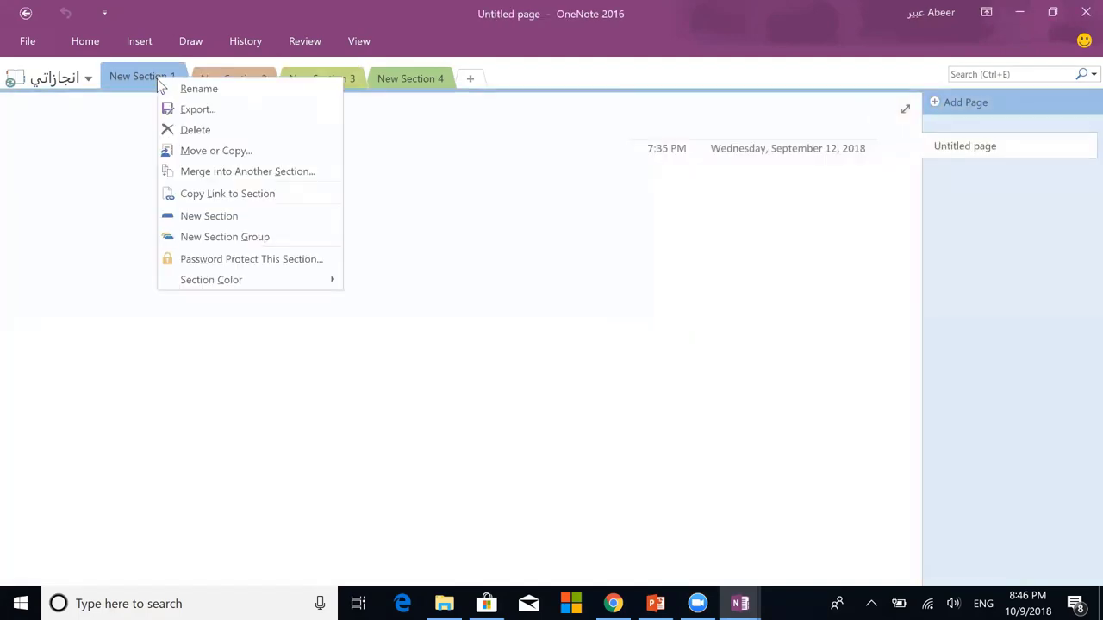
click(276, 241)
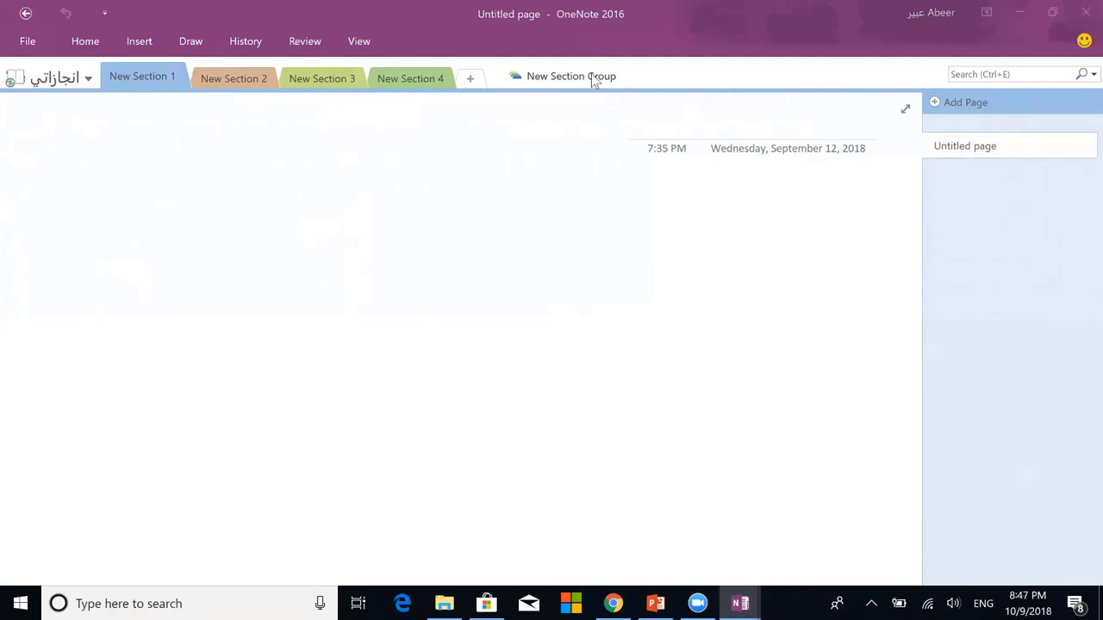
right_click(156, 71)
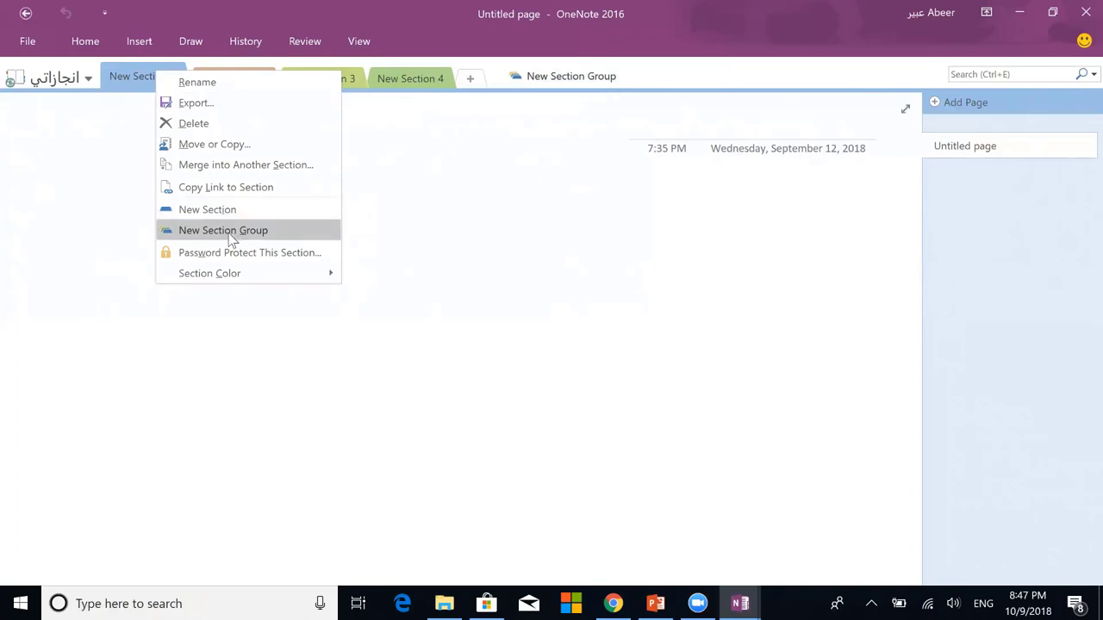
click(481, 191)
Step: Rename the new section group as "خطة التنمية المهنية"
right_click(579, 79)
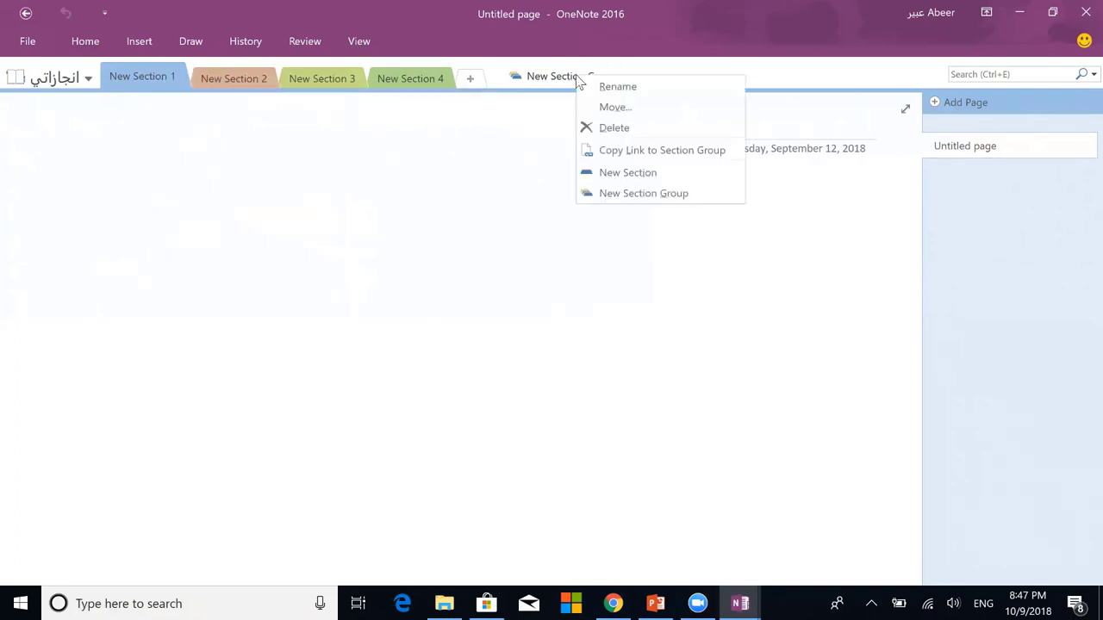
click(624, 91)
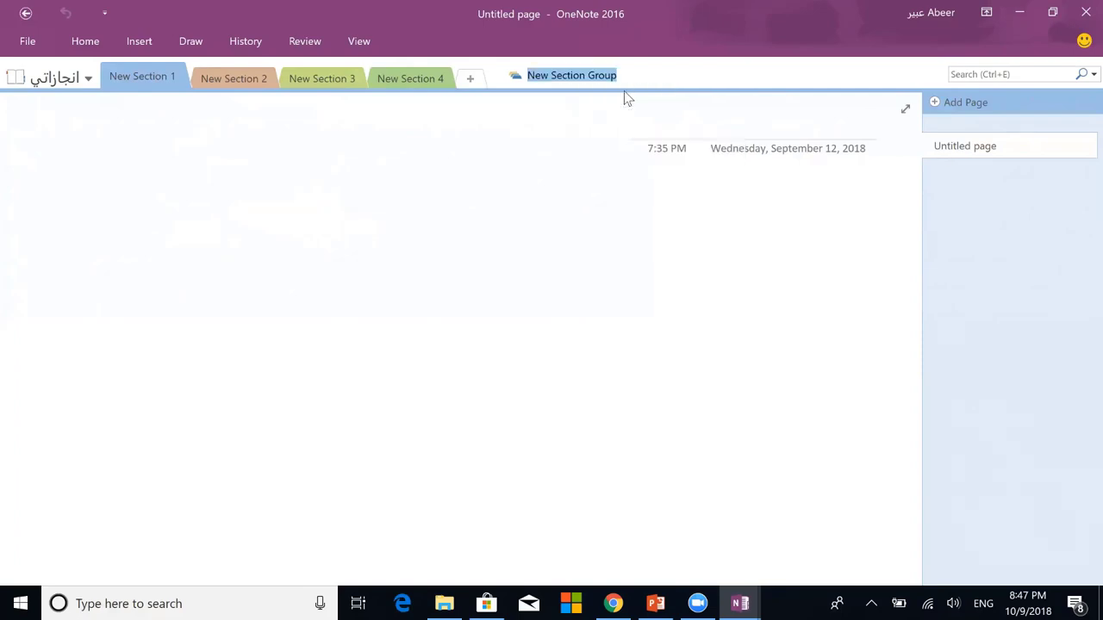
key(BackSpace)
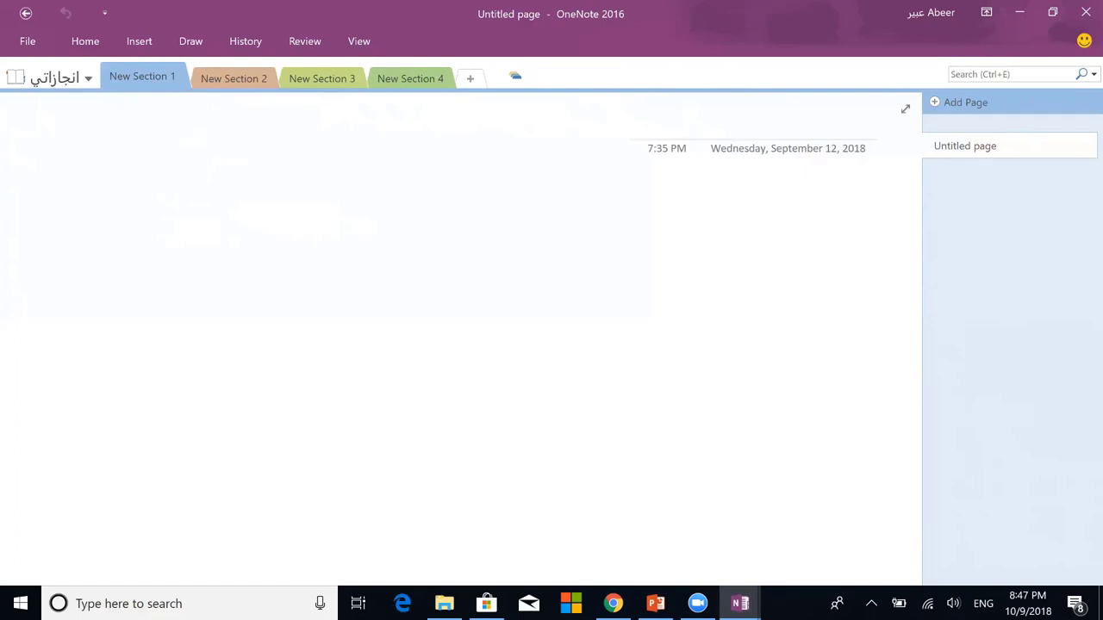
text(o'm hgjkldm)
key(BackSpace)
key(BackSpace)
key(BackSpace)
key(BackSpace)
key(BackSpace)
key(BackSpace)
key(BackSpace)
key(BackSpace)
key(BackSpace)
key(BackSpace)
key(BackSpace)
key(BackSpace)
key(alt+shift)
text(خطة التنمية ا)
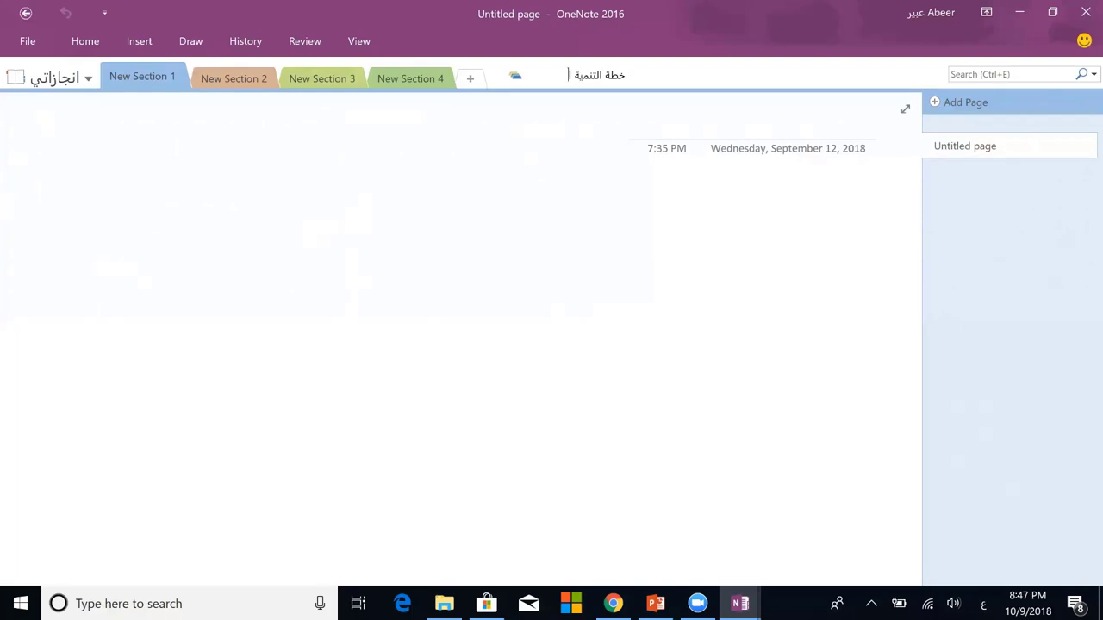
text(لمهنية)
Step: Add three new sections inside the section group "خطة التنمية المهنية" and return to the parent notebook
click(583, 76)
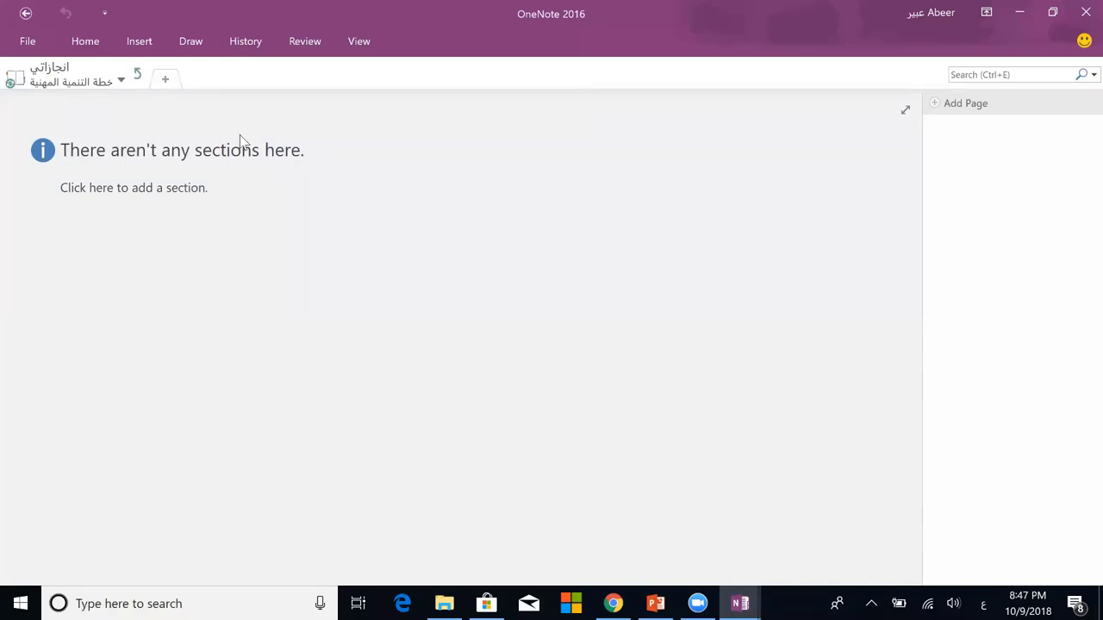
click(166, 84)
click(255, 80)
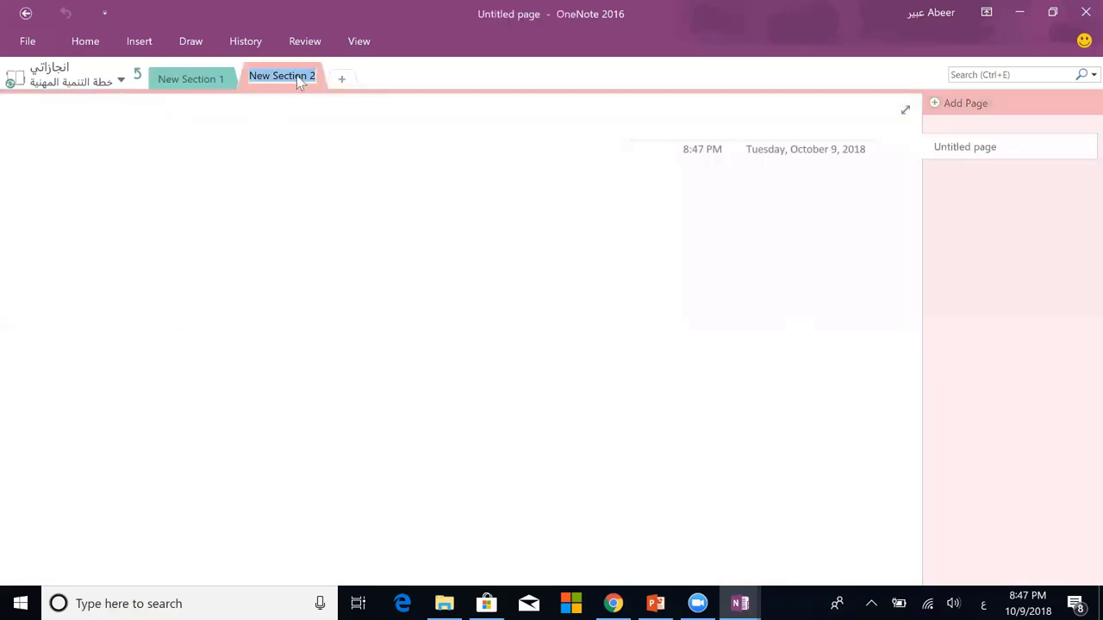
click(344, 79)
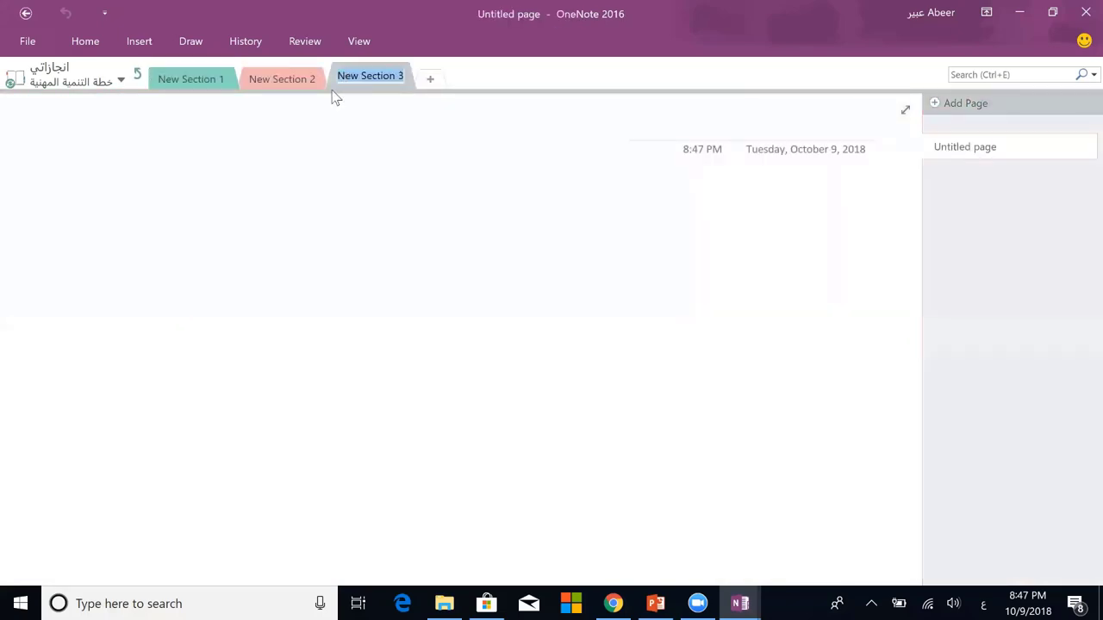
right_click(280, 81)
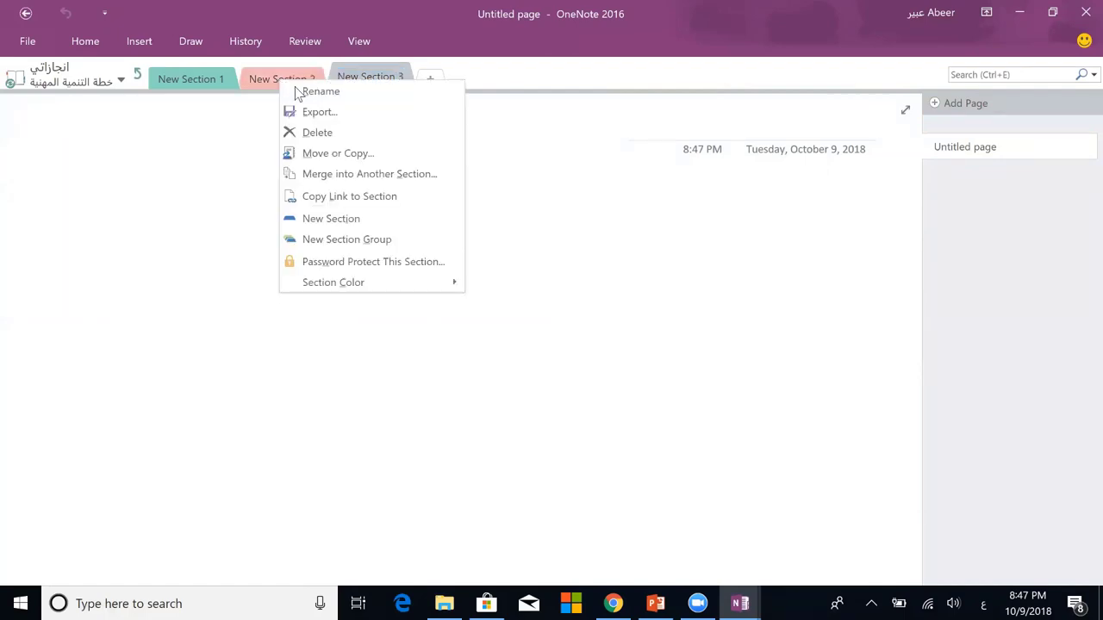
click(231, 108)
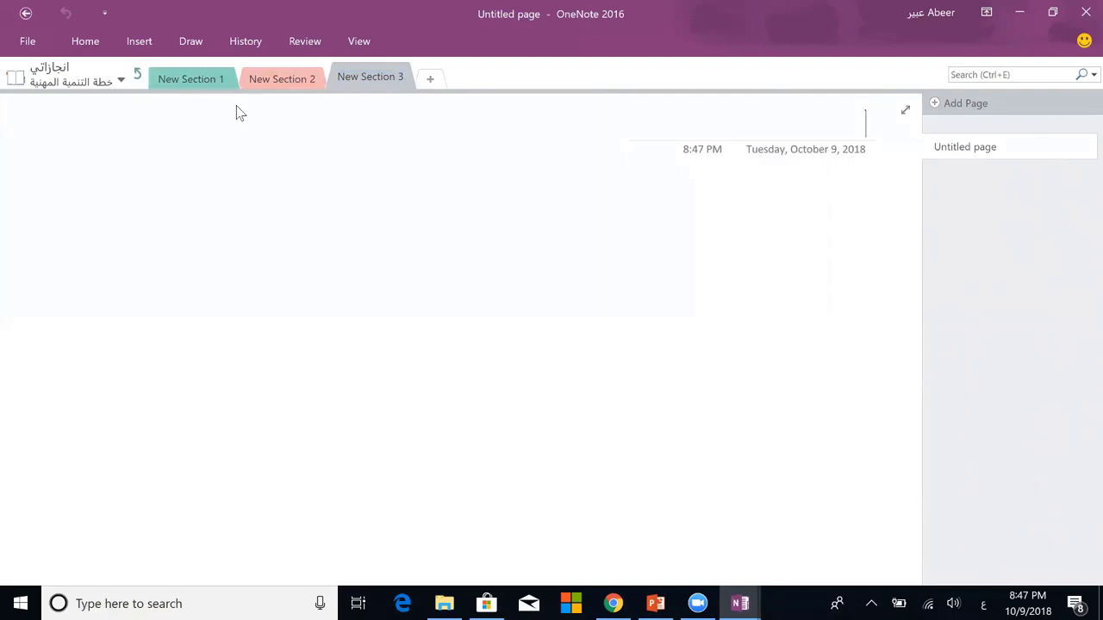
click(138, 77)
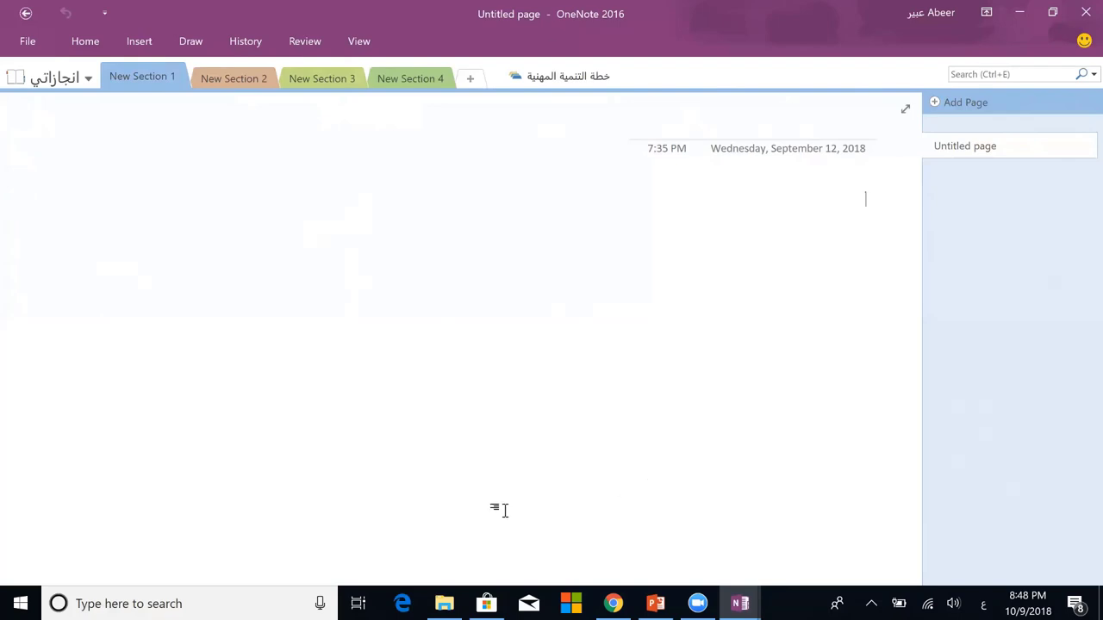
Step: Switch back to OneNote Online in Chrome and place the cursor in the blank area below the audio recording on "مصادر إثرائية"
mouse_move(614, 603)
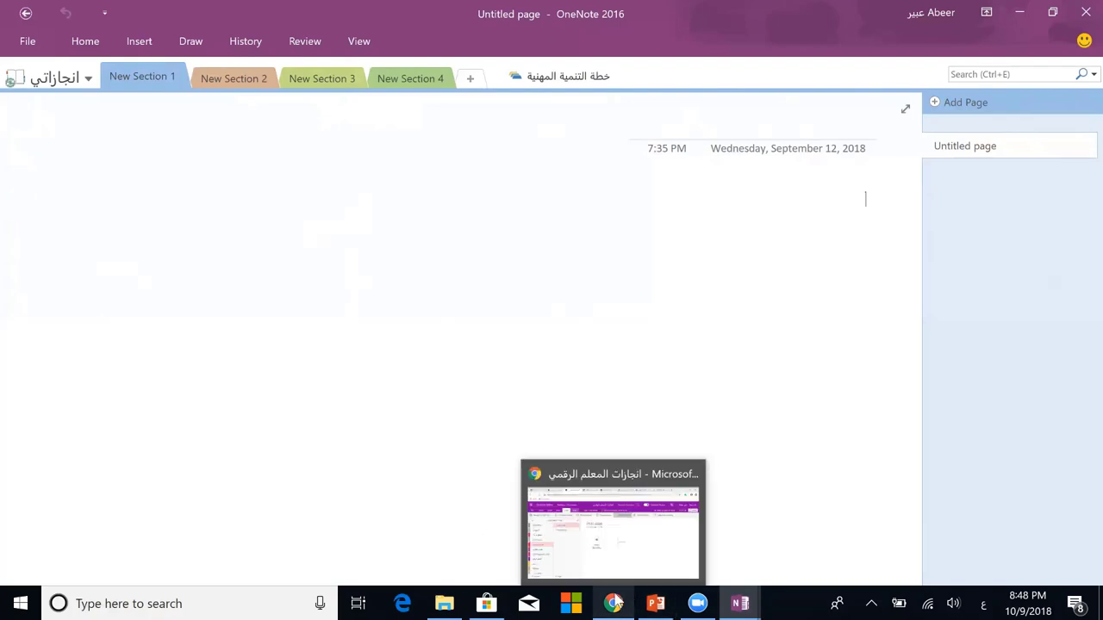
click(624, 537)
click(498, 482)
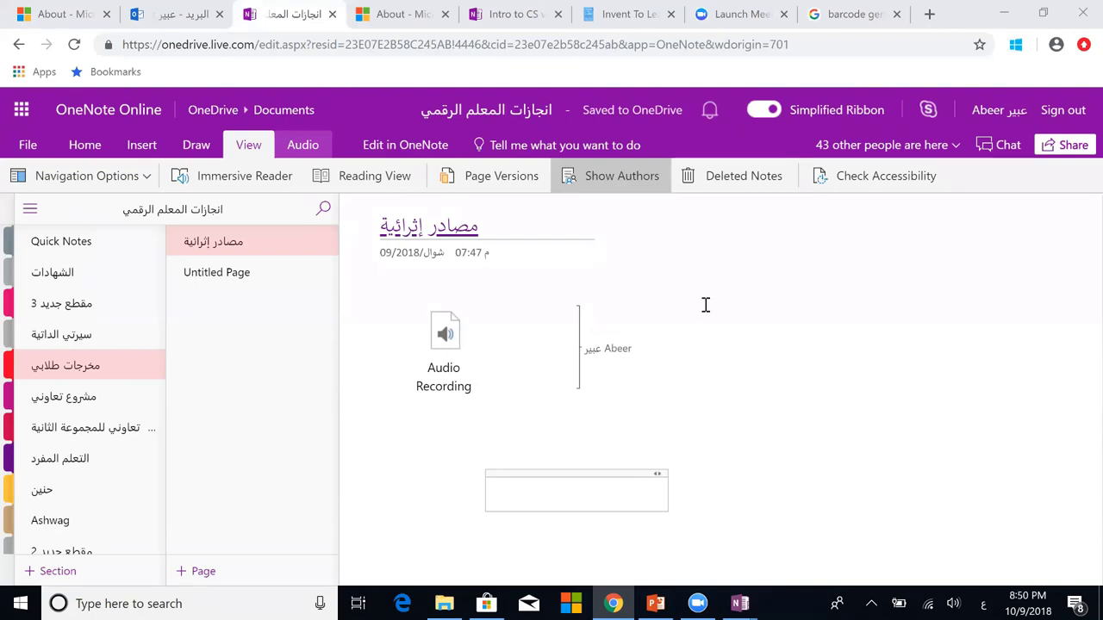
Step: Switch to the PowerPoint presentation "ملف الإنجاز الإلكتروني 2" and view slides 10 to 13 in turn
click(655, 601)
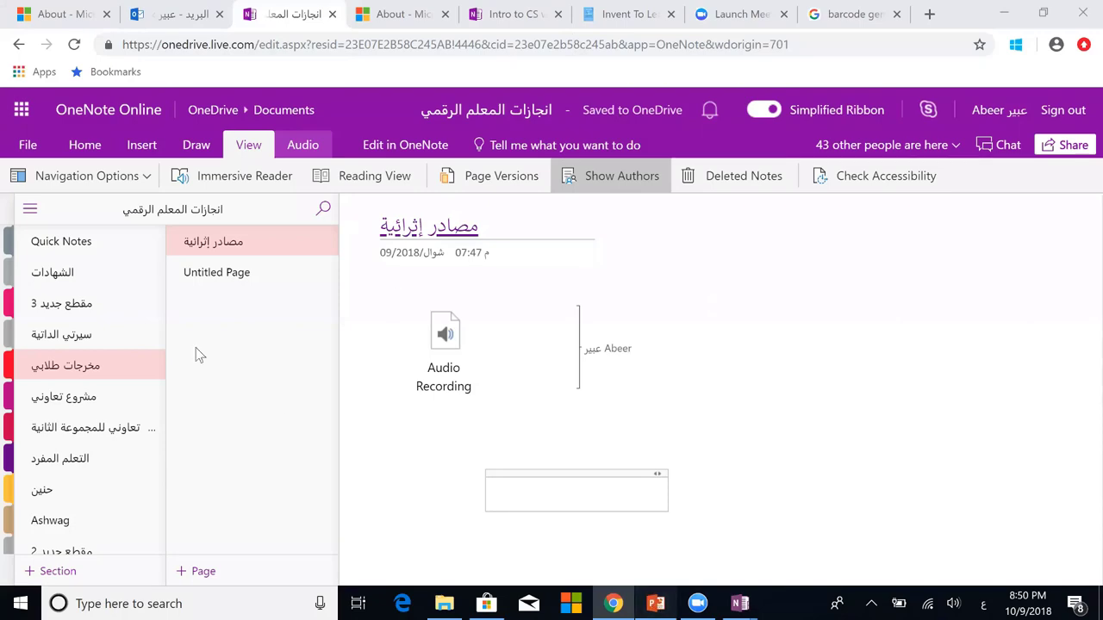
click(50, 497)
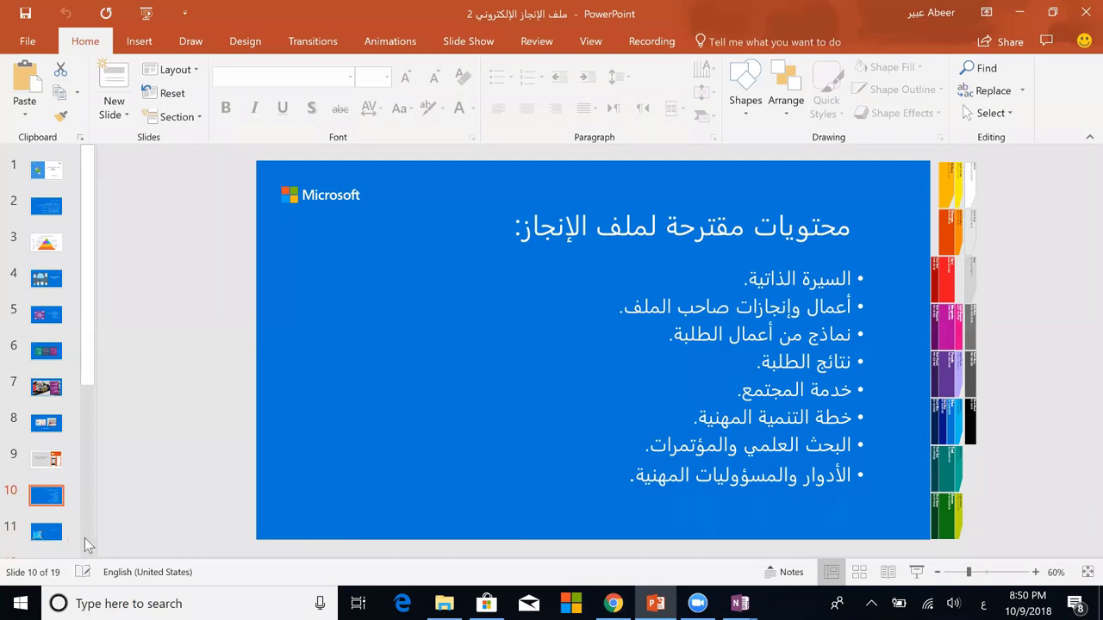
click(50, 533)
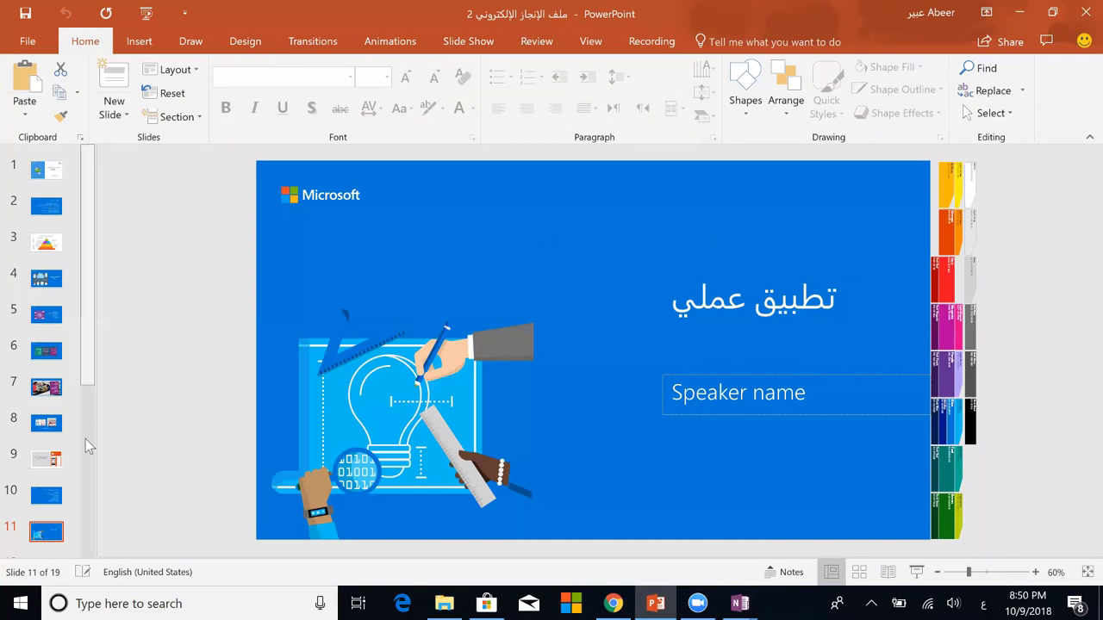
scroll(56, 371, down, 3)
click(56, 370)
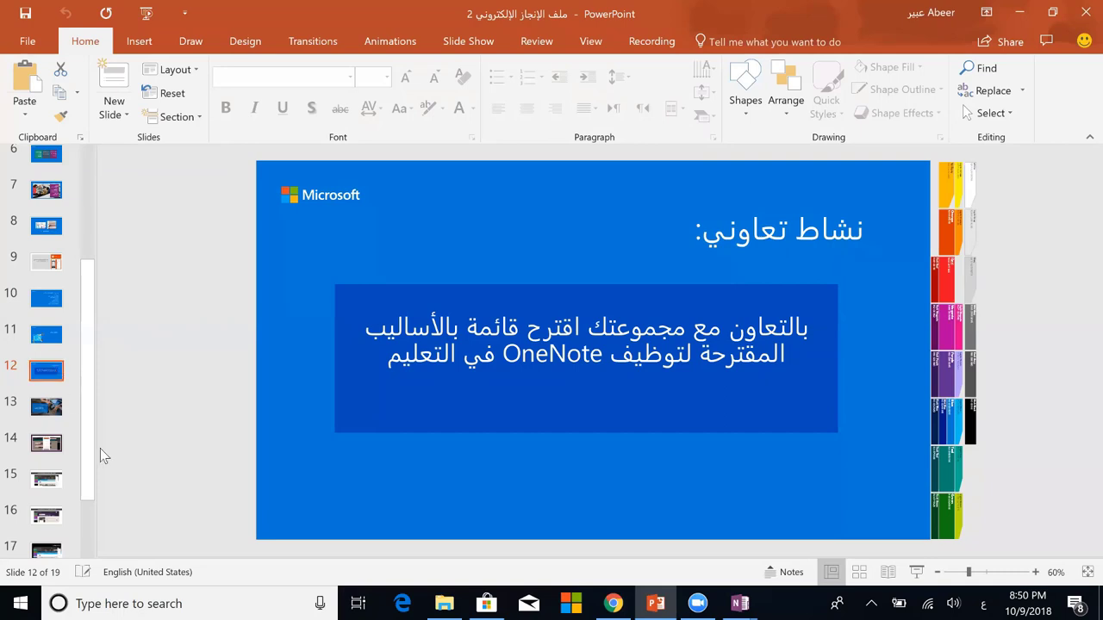
click(60, 419)
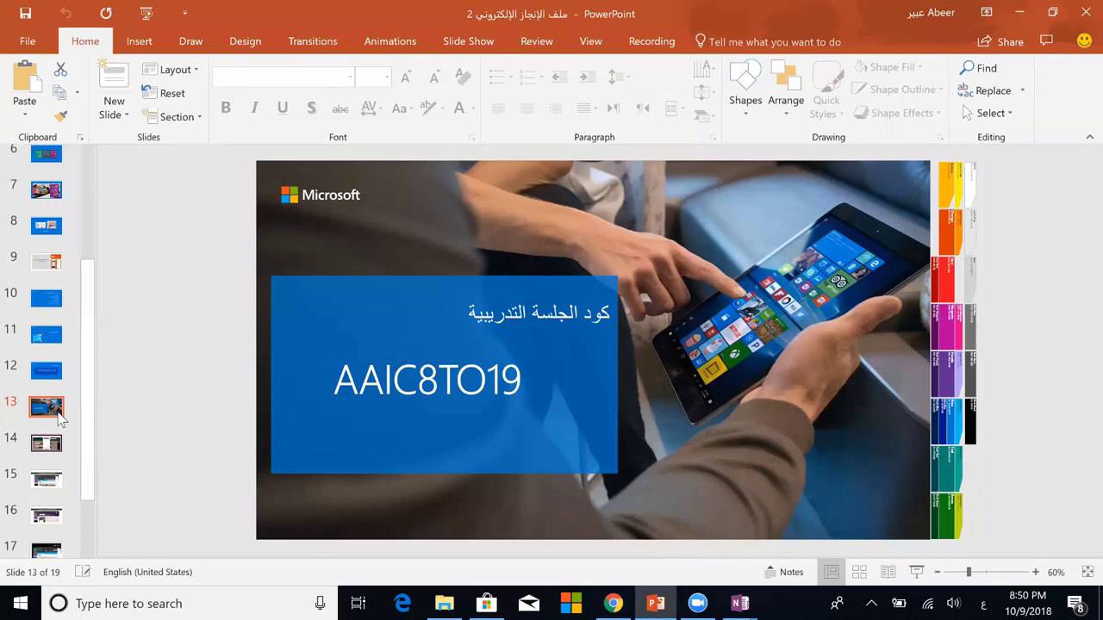